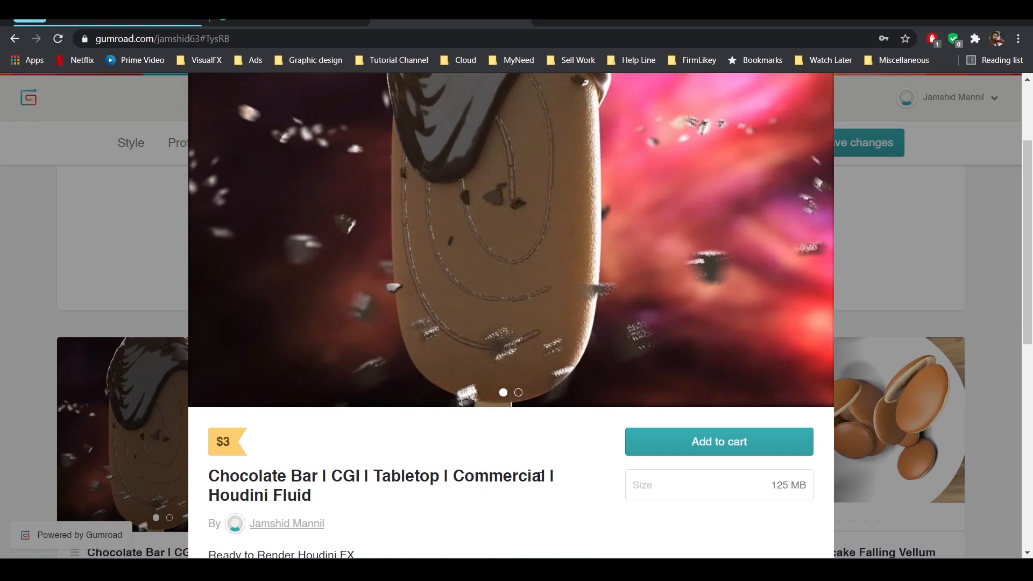
- Look over the Chocolate Bar product preview and bring up its video in the image carousel
scroll(537, 466, "up", 3)
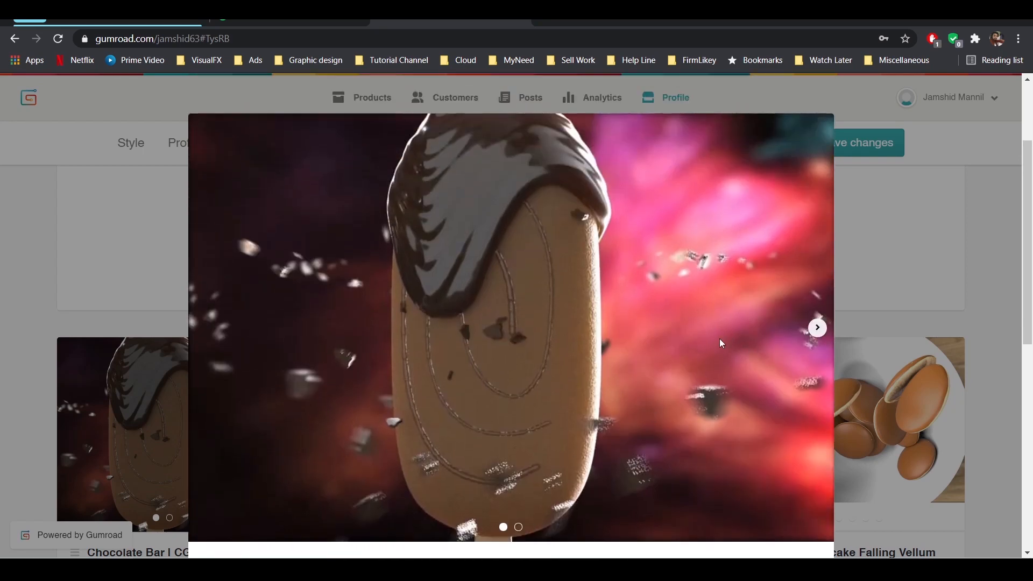
scroll(526, 295, "down", 1)
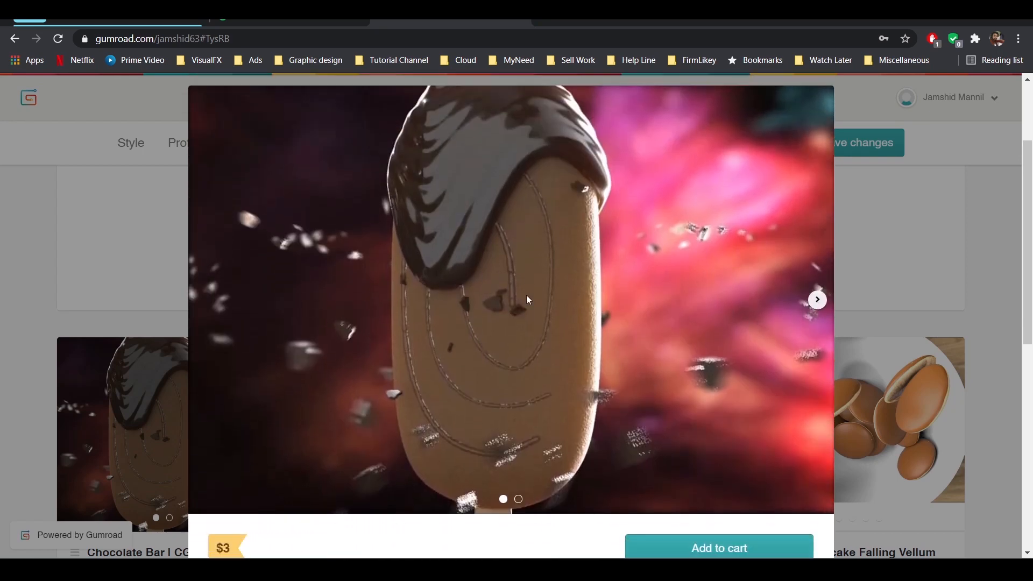
scroll(526, 299, "down", 3)
scroll(709, 251, "up", 4)
left_click(817, 326)
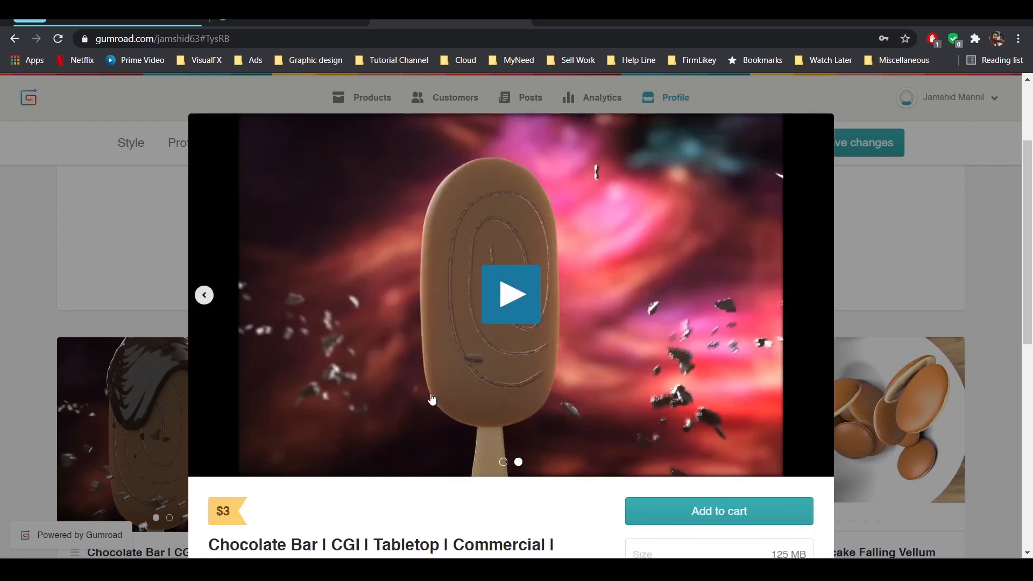
- Play the chocolate bar preview video, replay it, and pause around the side-by-side reference comparison
left_click(506, 303)
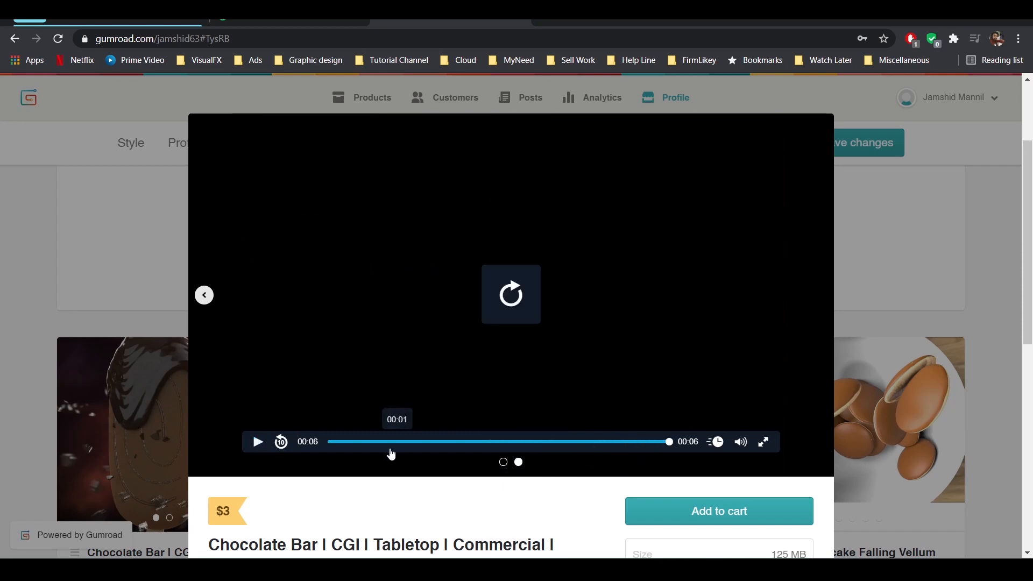
left_click(405, 443)
left_click(258, 441)
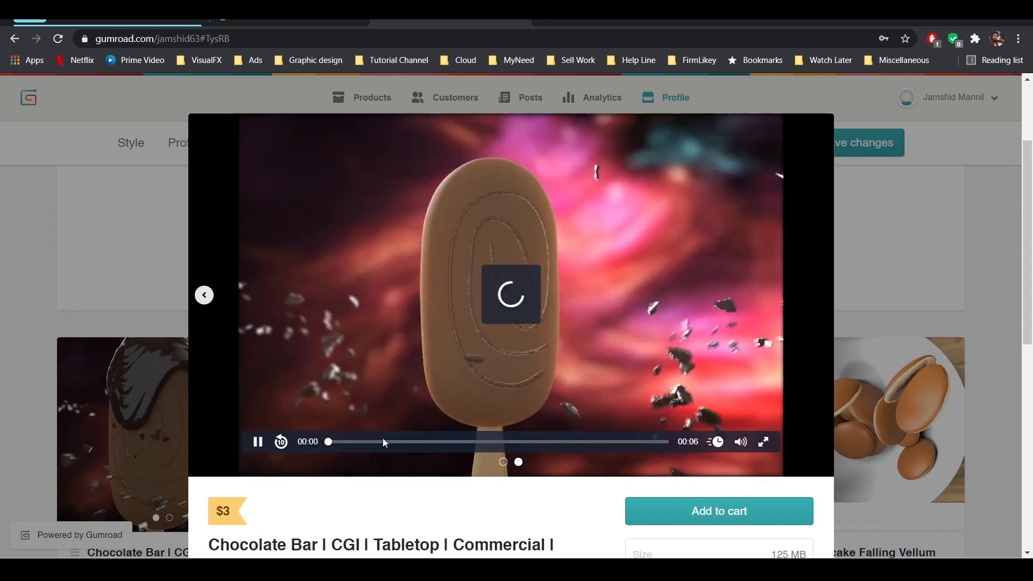
left_click(257, 442)
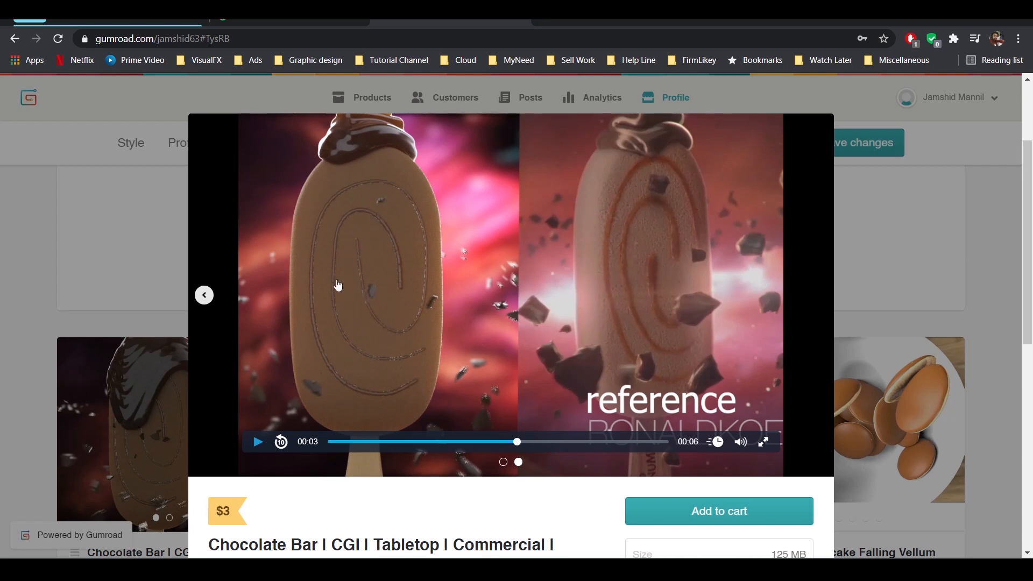
left_click(258, 442)
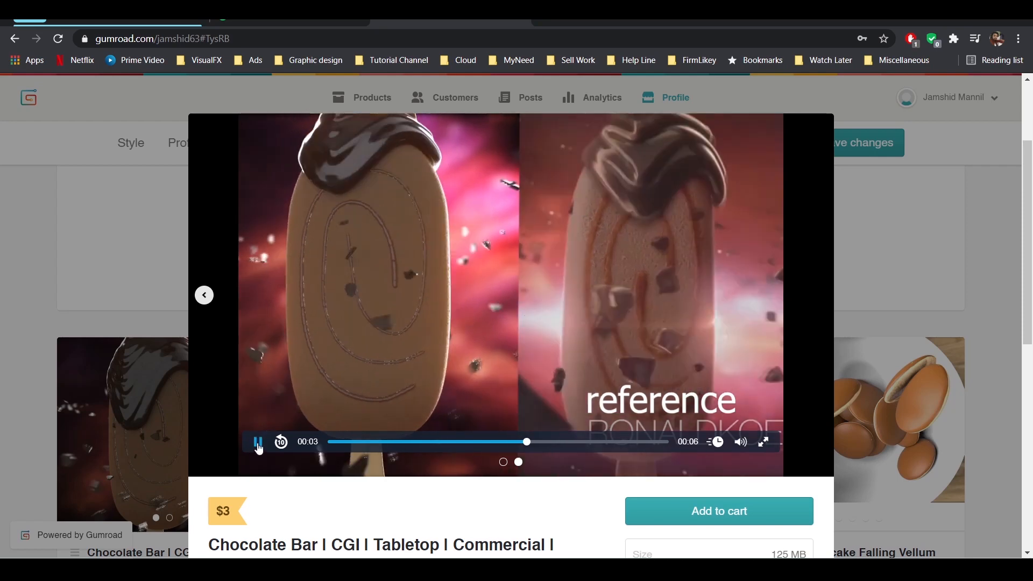
left_click(301, 296)
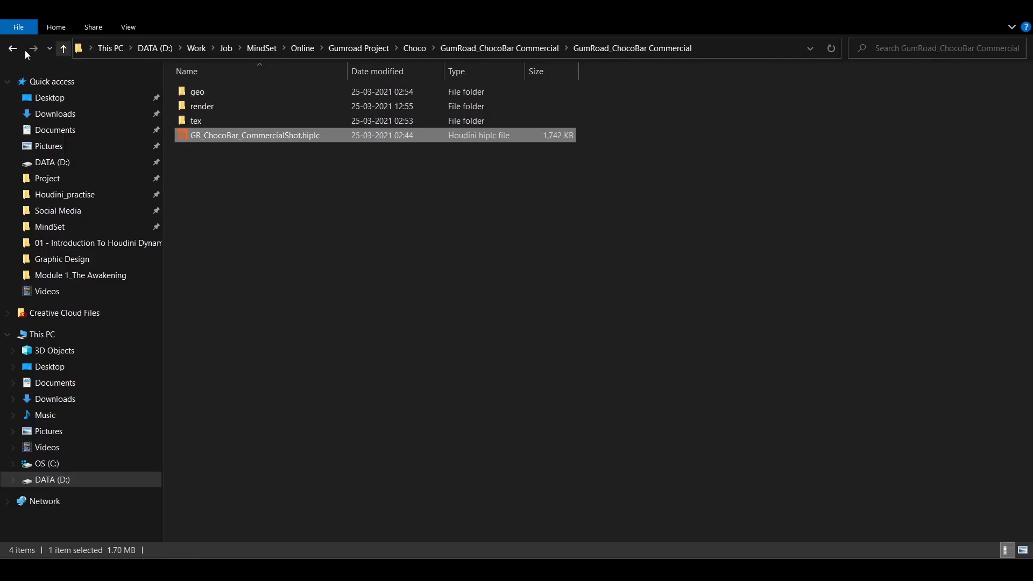
- In File Explorer, go back to the Choco folder and locate GumRoad_ChocoBar Commercial.rar and its extracted folder
left_click(63, 49)
left_click(12, 49)
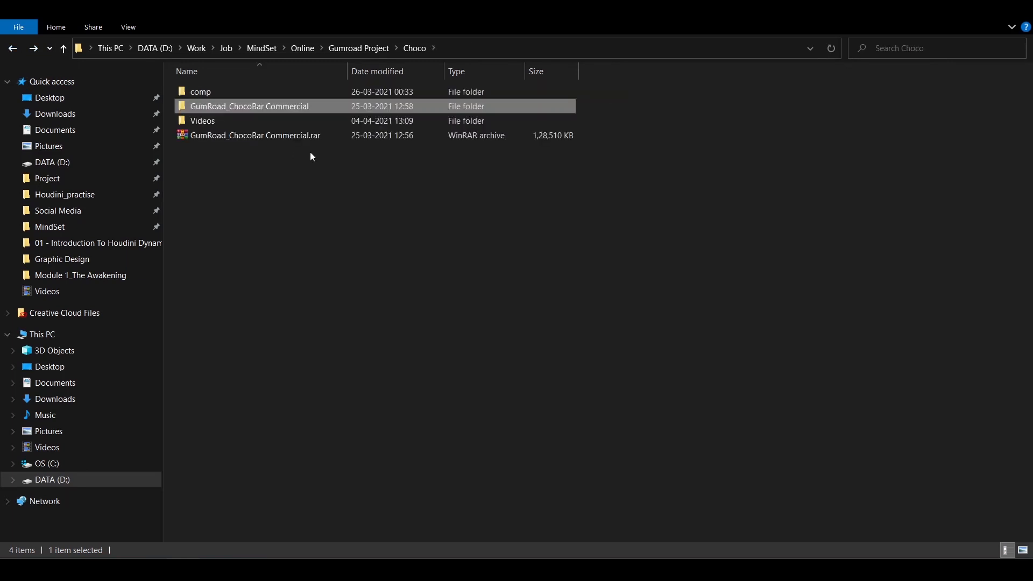
left_click(258, 138)
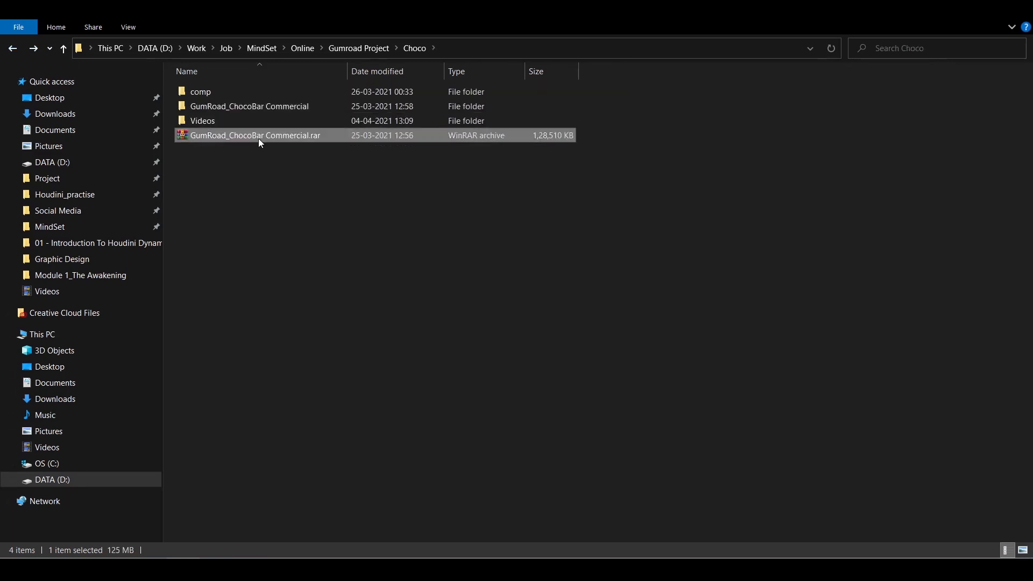
left_click(221, 106)
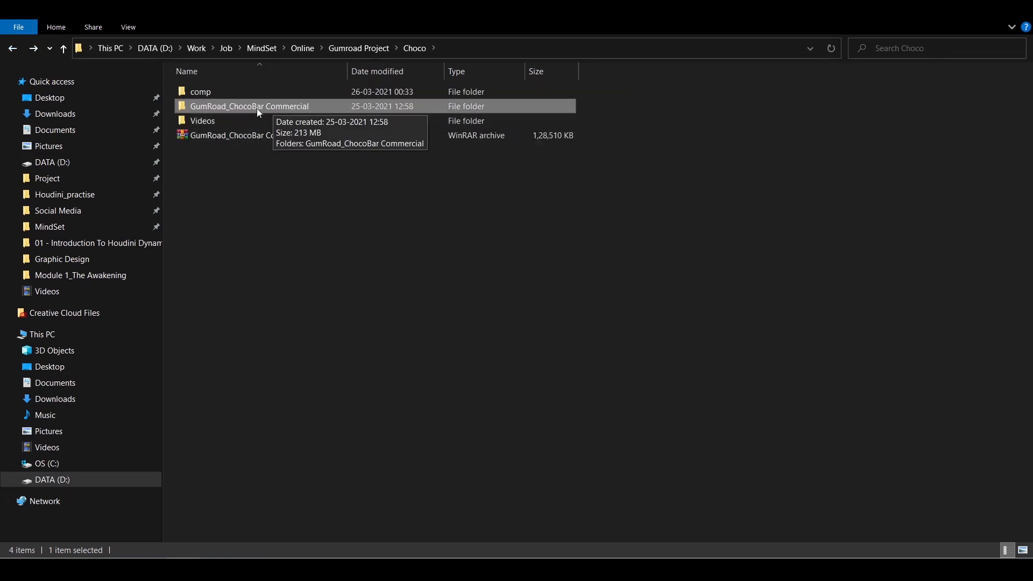
- Open the nested GumRoad_ChocoBar Commercial project folder and select the GR_ChocoBar_CommercialShot.hiplc scene file
double_click(285, 108)
double_click(253, 94)
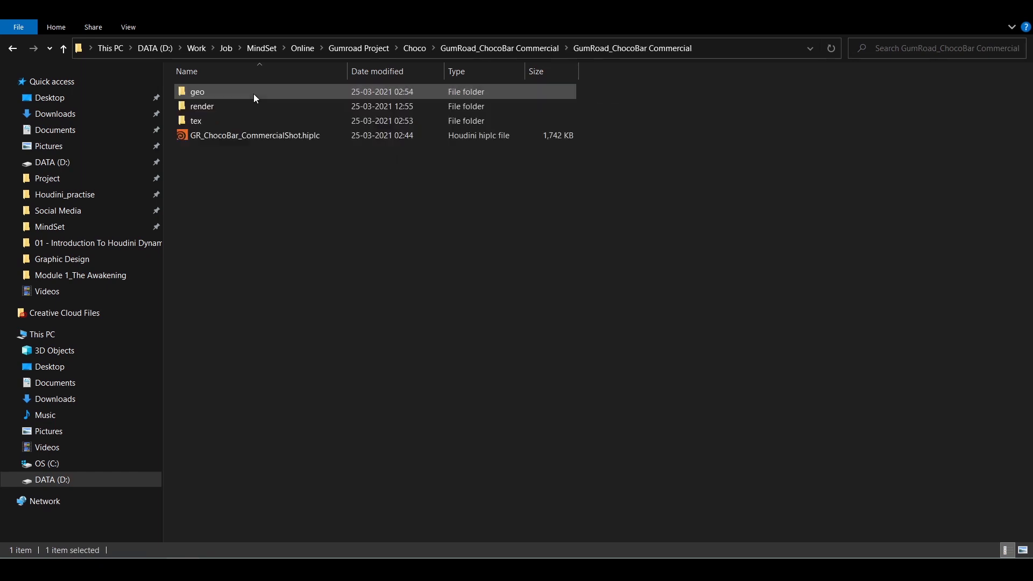
left_click(217, 143)
left_click(262, 165)
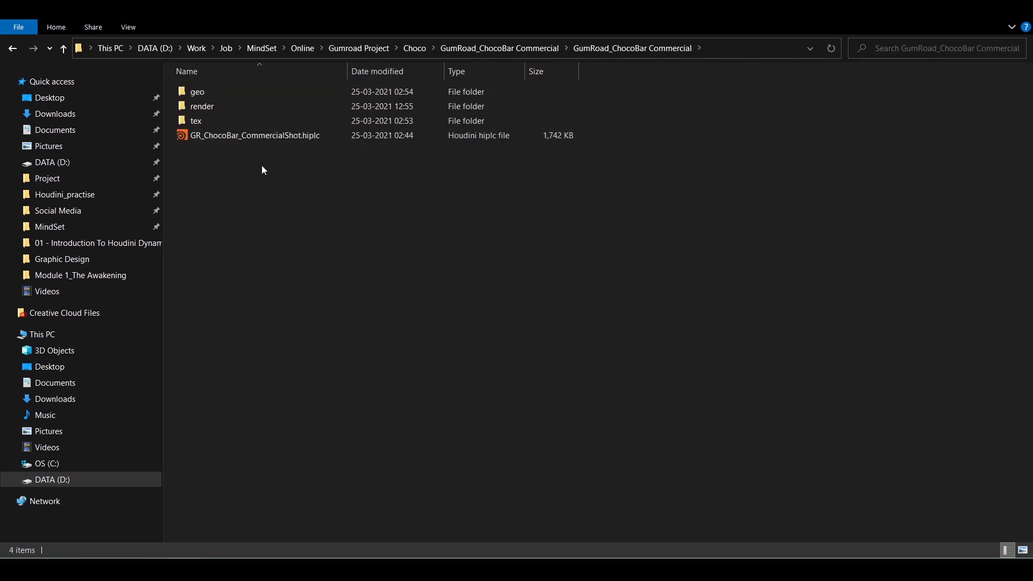
left_click_drag(262, 166, 205, 135)
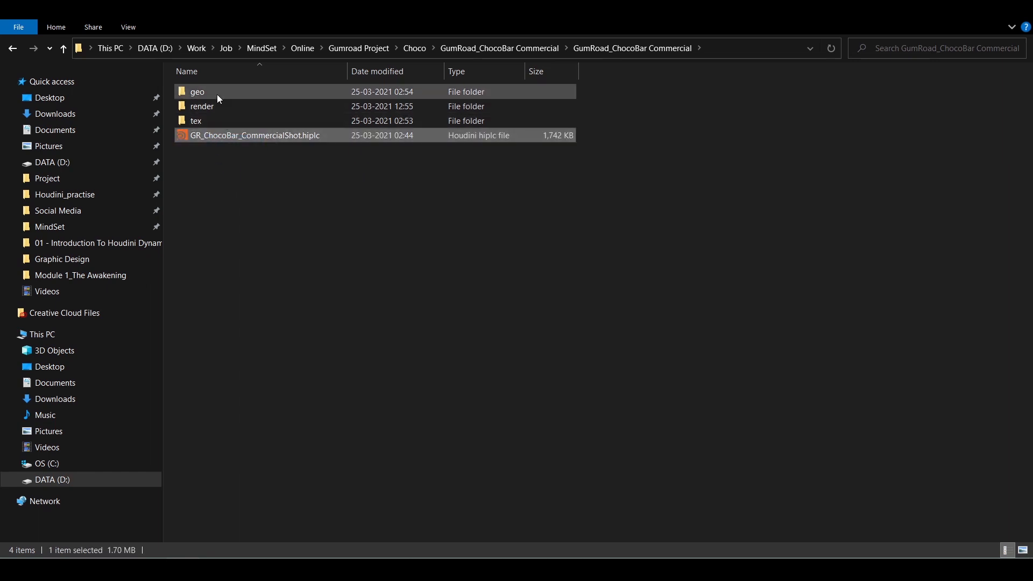
- Open the project's geo folder and widen the Name column
mouse_move(218, 98)
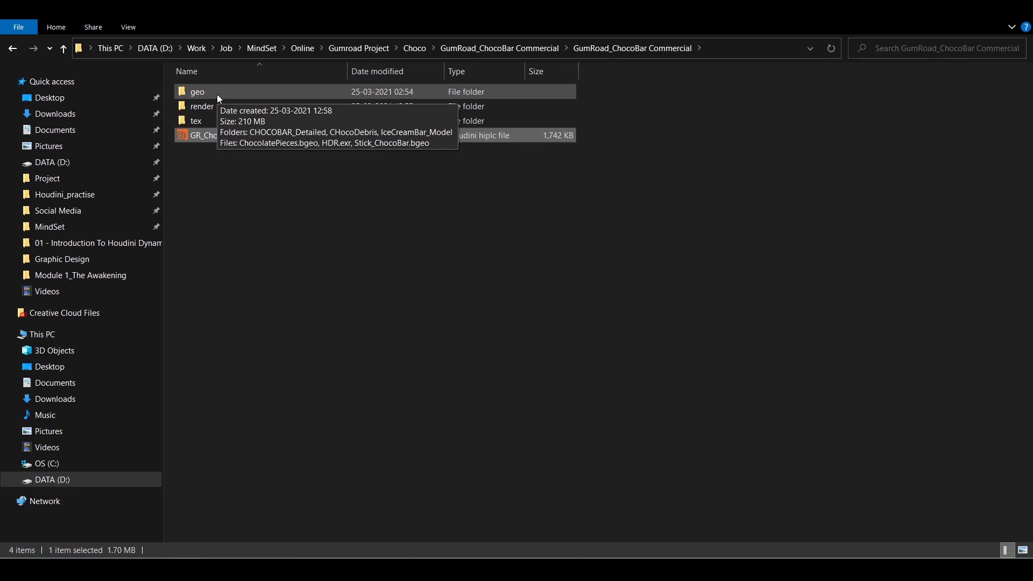
double_click(217, 95)
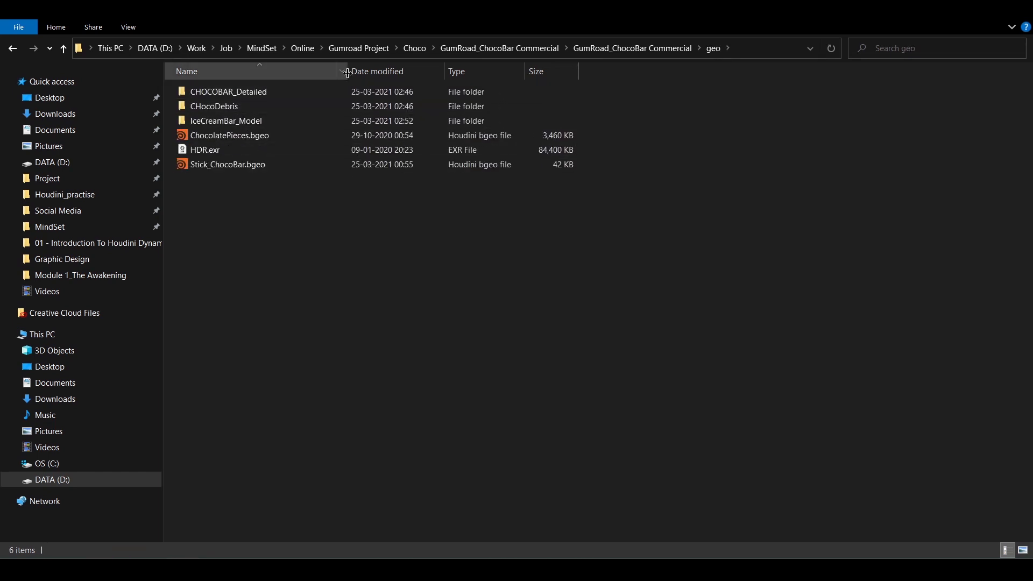
left_click_drag(347, 70, 410, 70)
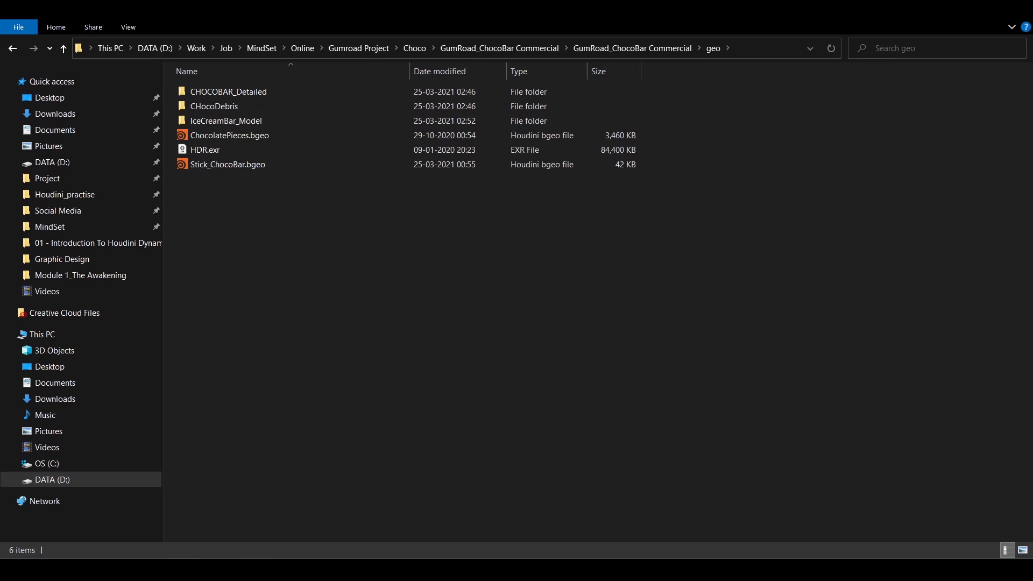
- Compare the CHocoDebris, IceCreamBar_Model and ChocolatePieces.bgeo items in the geo folder with the Houdini scene
key("alt+Tab")
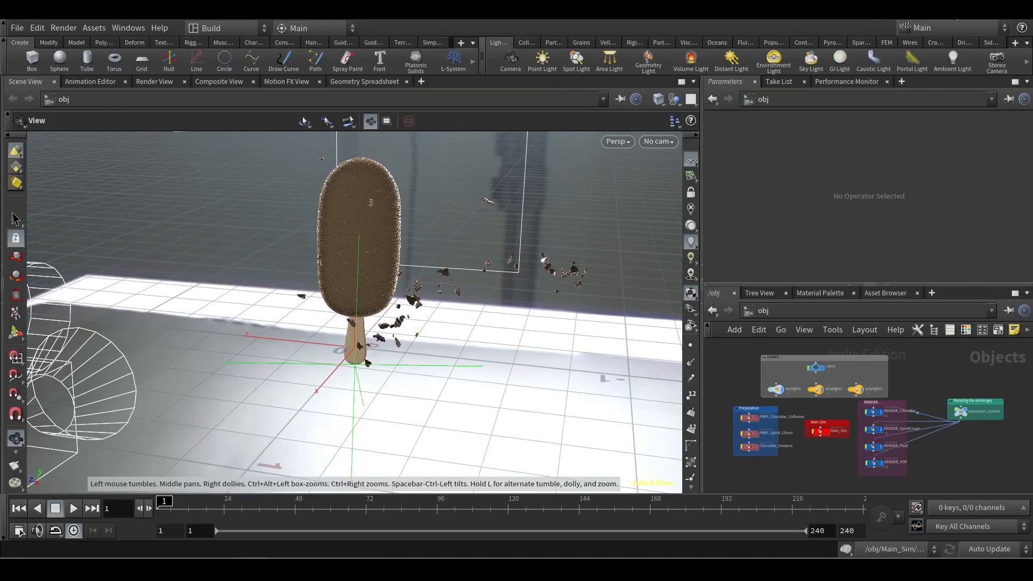
key("alt+Tab")
left_click(254, 106)
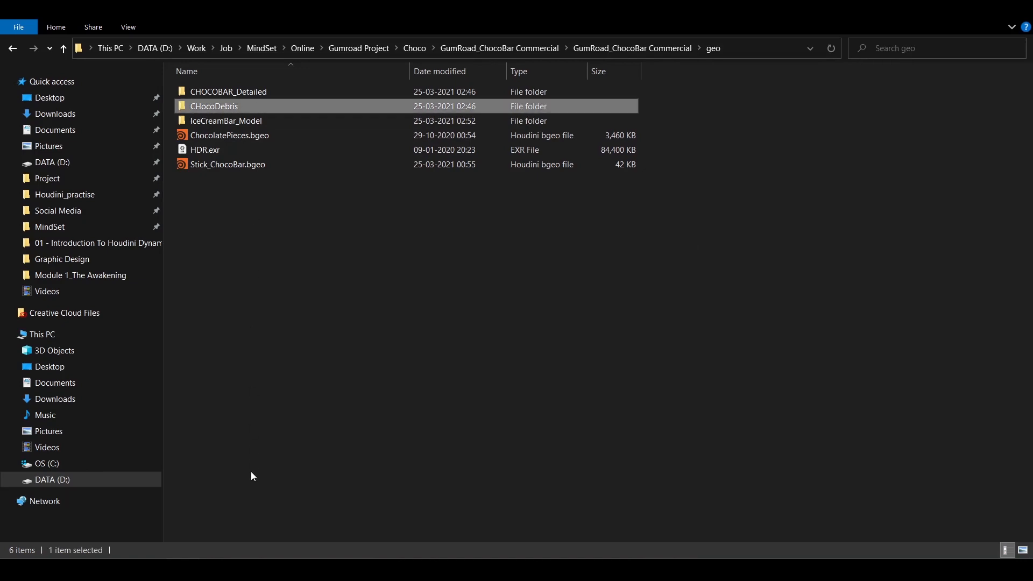
key("alt+Tab")
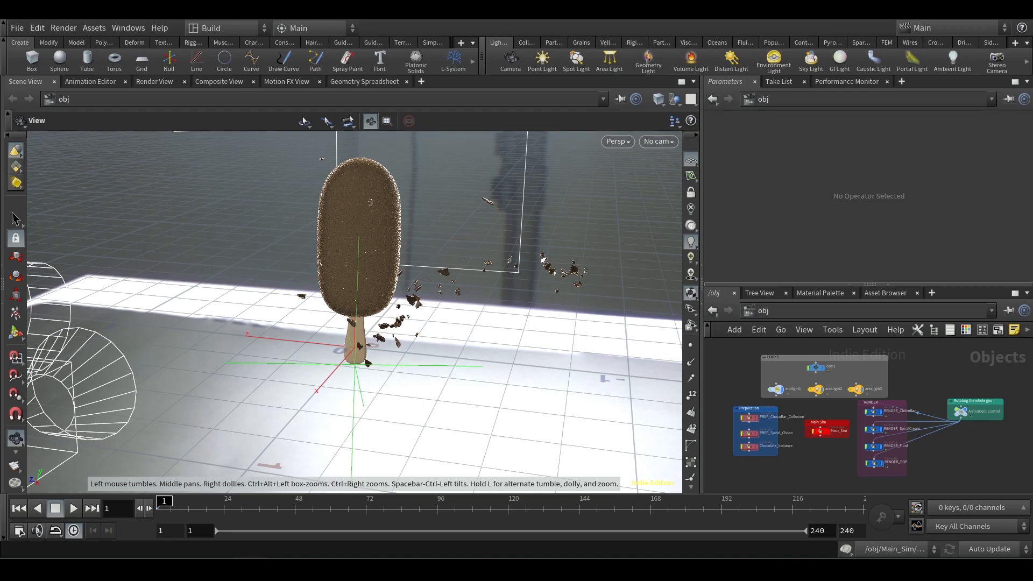
key("alt+Tab")
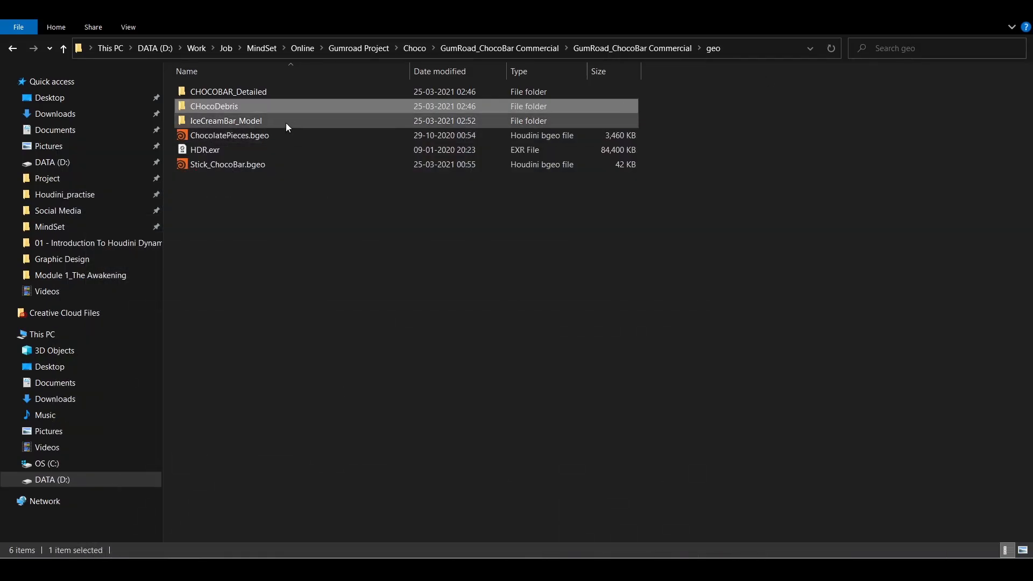
left_click(286, 122)
key("alt+Tab")
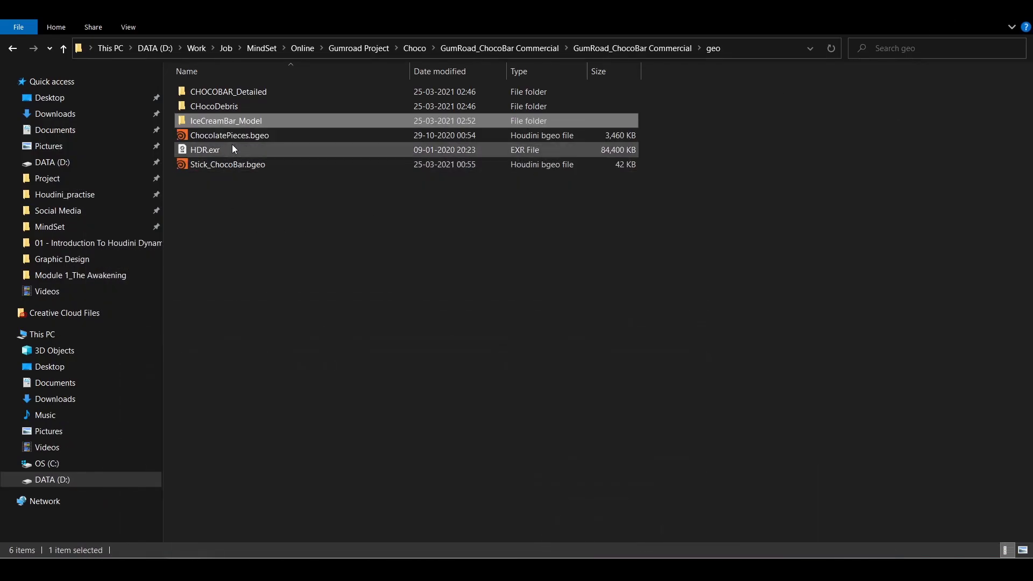
left_click(234, 138)
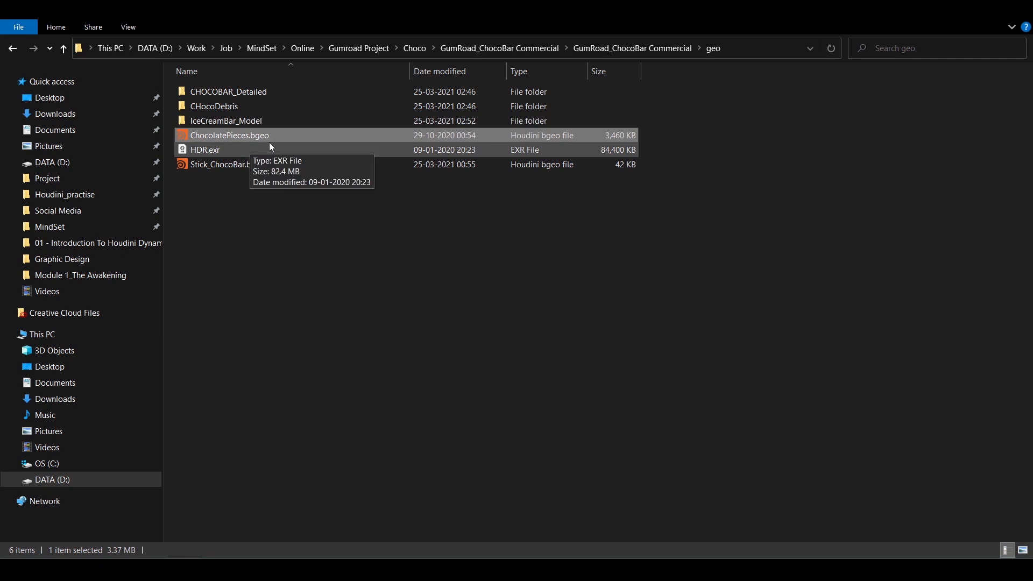
- Check the cached files inside the CHocoDebris folder, then return to geo and select Stick_ChocoBar.bgeo
double_click(239, 111)
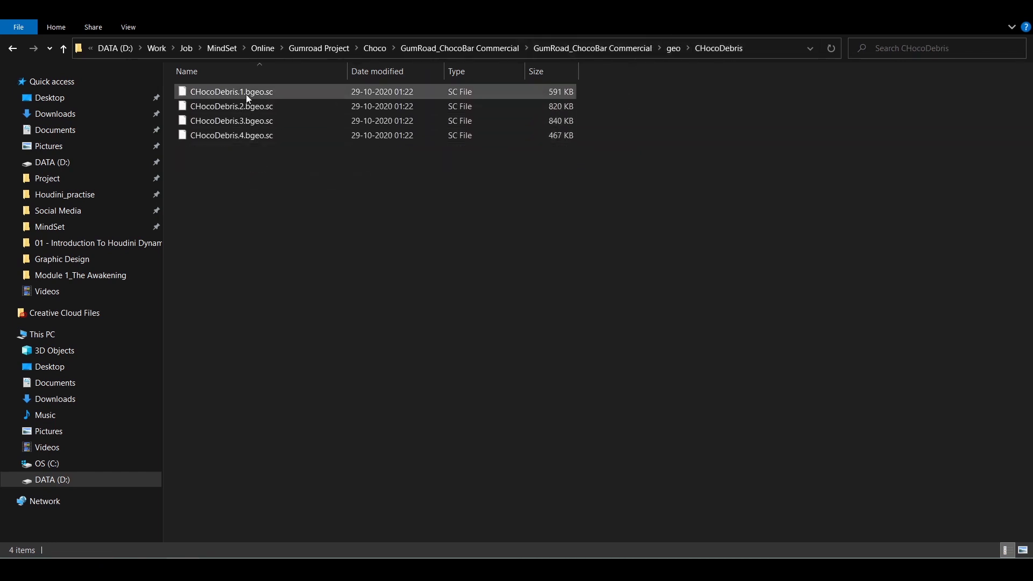
left_click(14, 49)
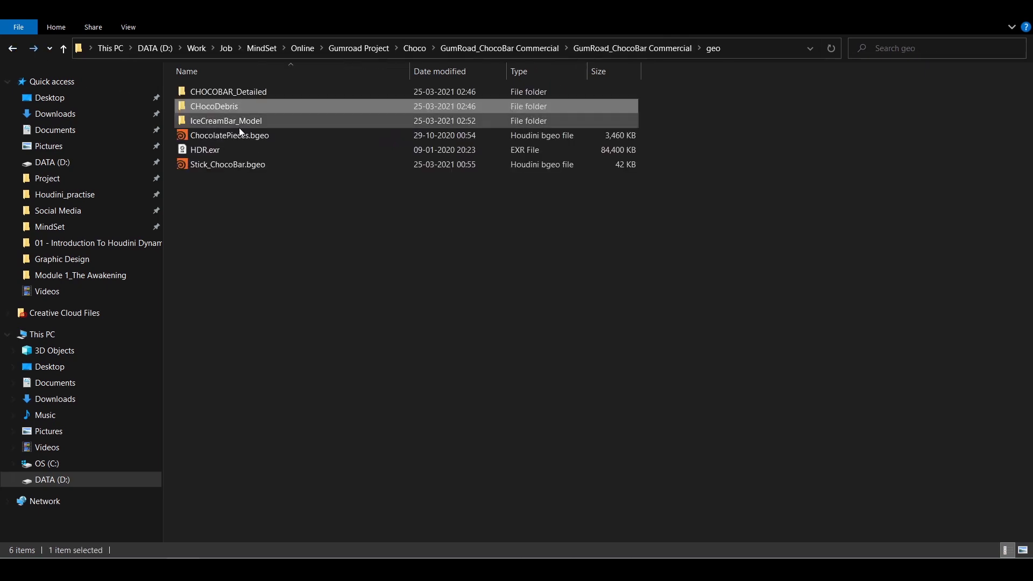
left_click(235, 167)
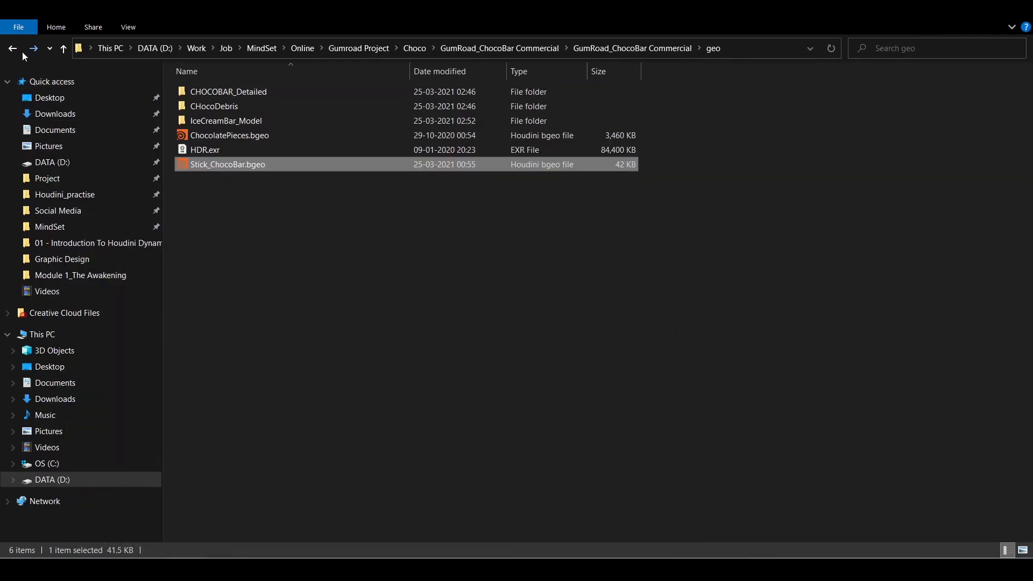
- Inspect the EXR image in the project's render folder and return to the project folder
left_click(16, 49)
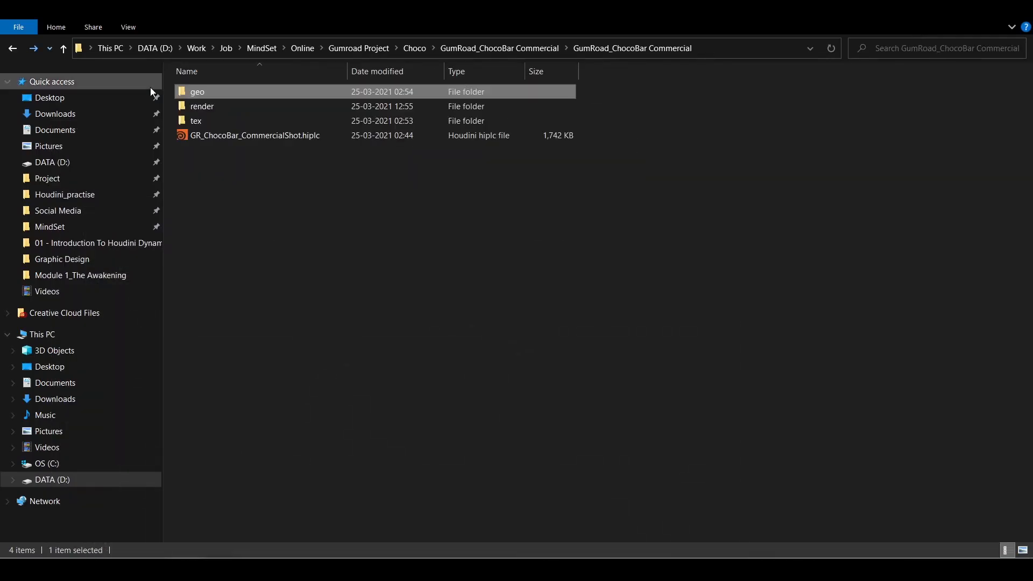
double_click(202, 106)
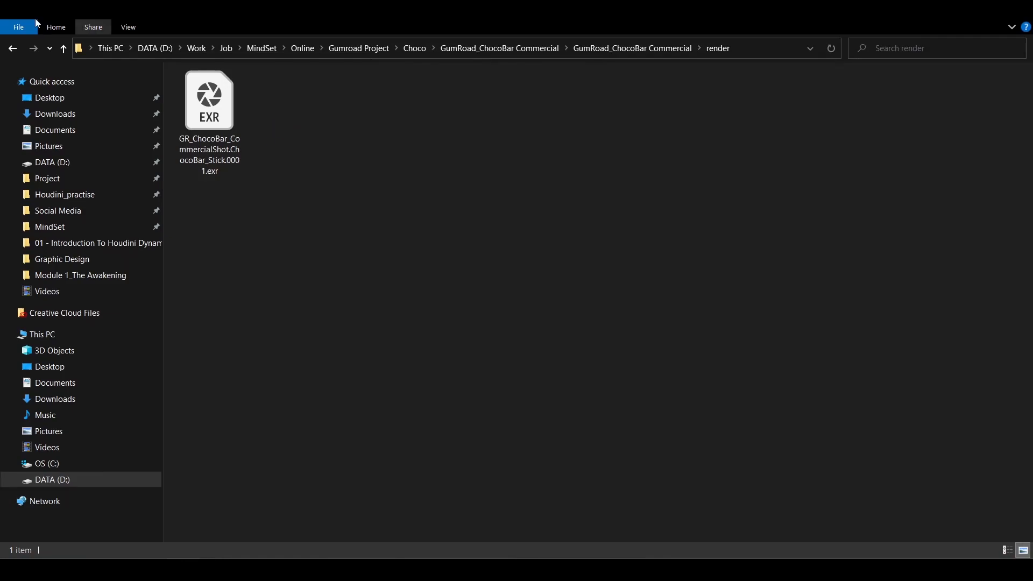
left_click(210, 118)
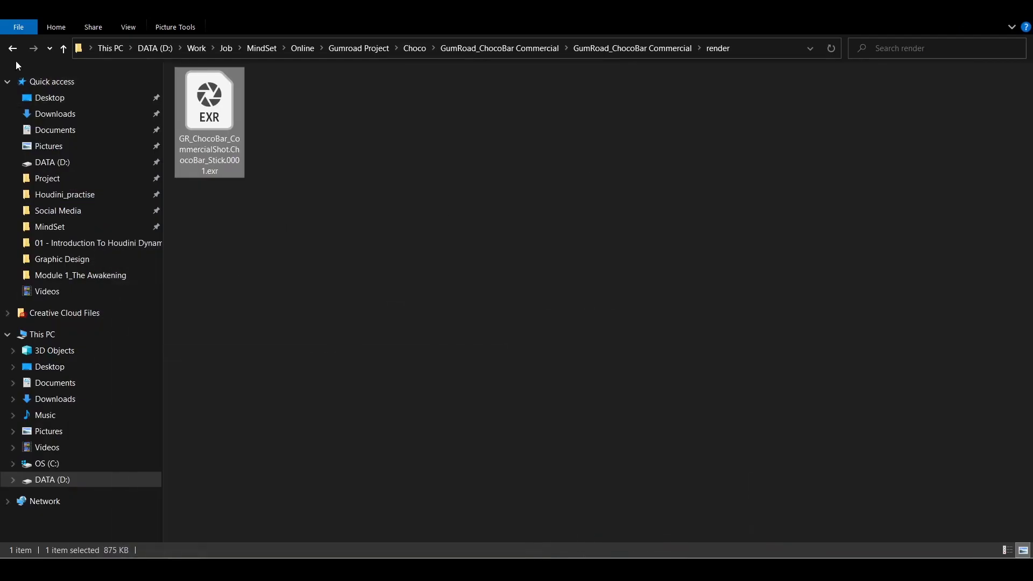
left_click(11, 49)
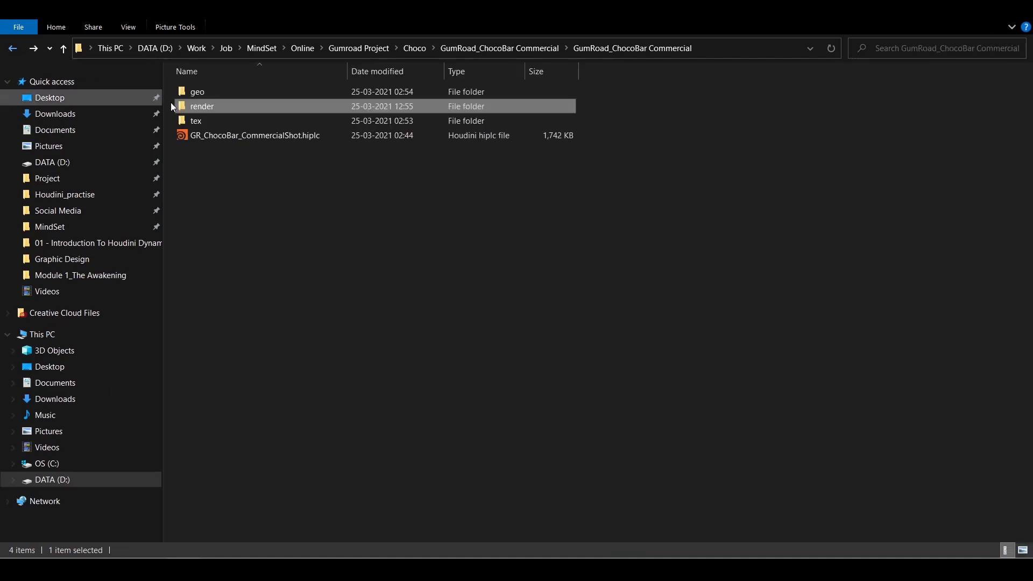
- Inspect the 3784727.jpg texture in the tex folder and return to the project folder
left_click(207, 124)
double_click(206, 125)
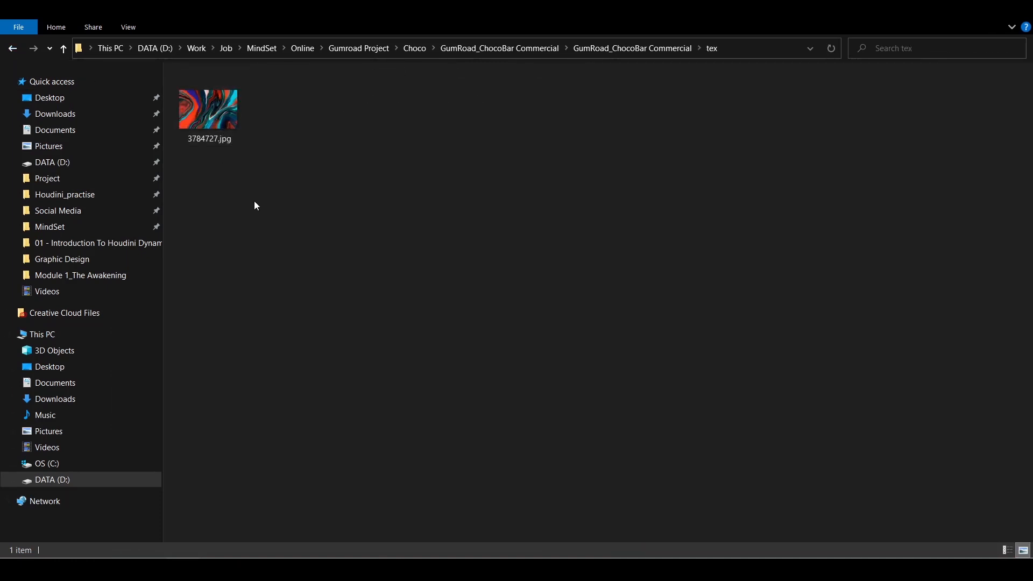
left_click_drag(252, 200, 223, 130)
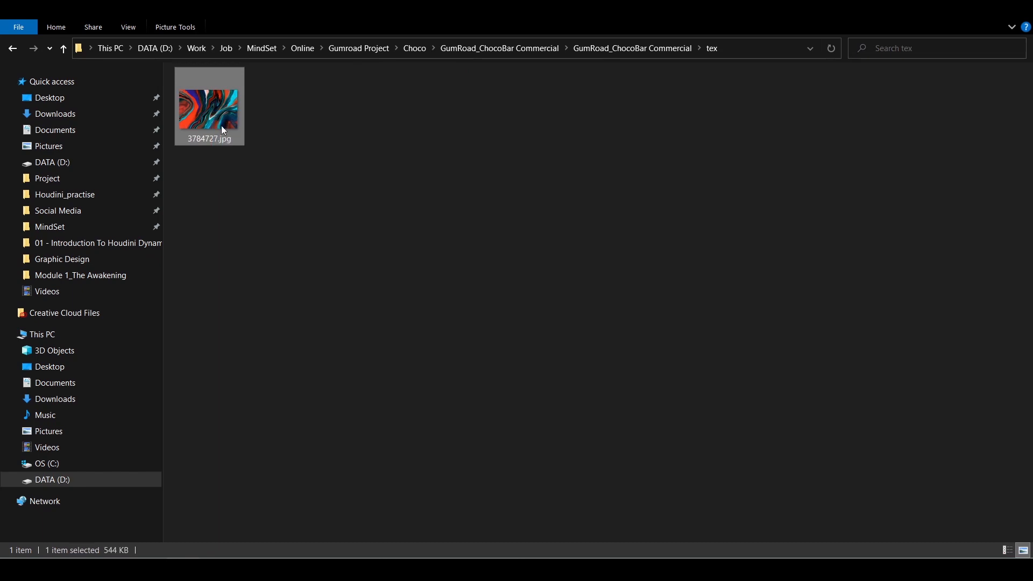
left_click(12, 49)
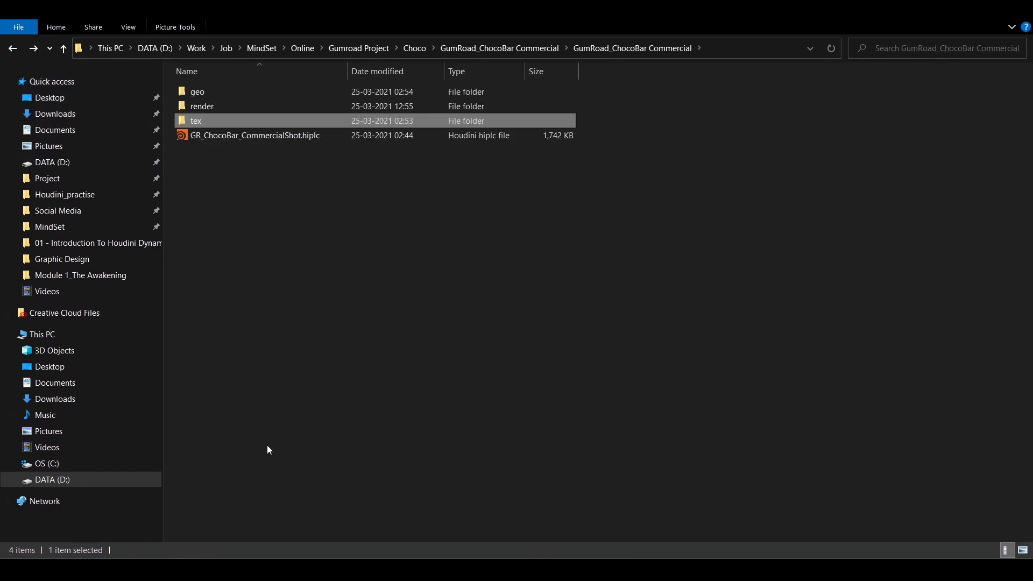
- Switch to Houdini and view the ice cream bar scene with its lights from farther away
key("alt+Tab")
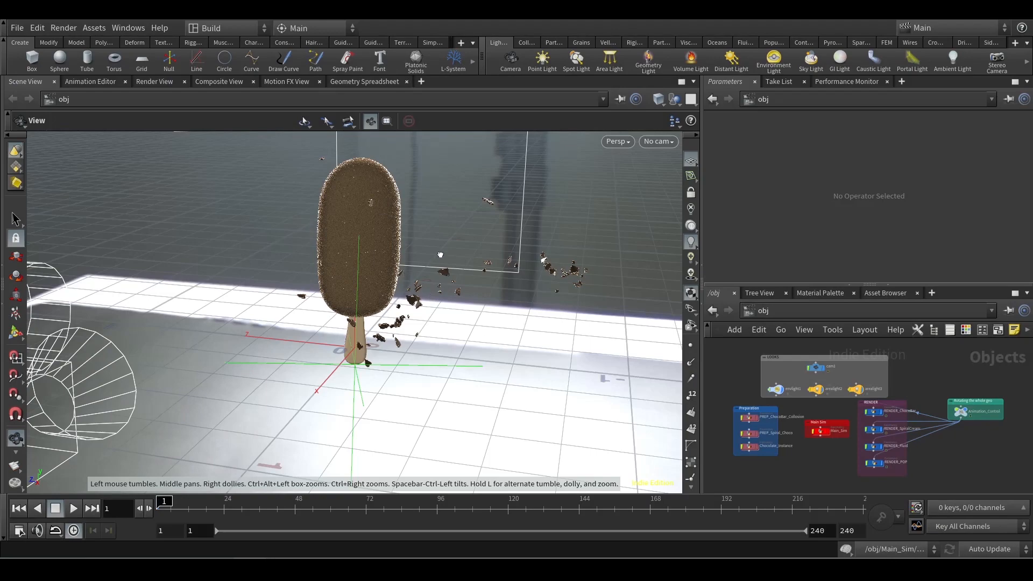
left_click_drag(440, 255, 448, 254)
scroll(410, 260, "down", 5)
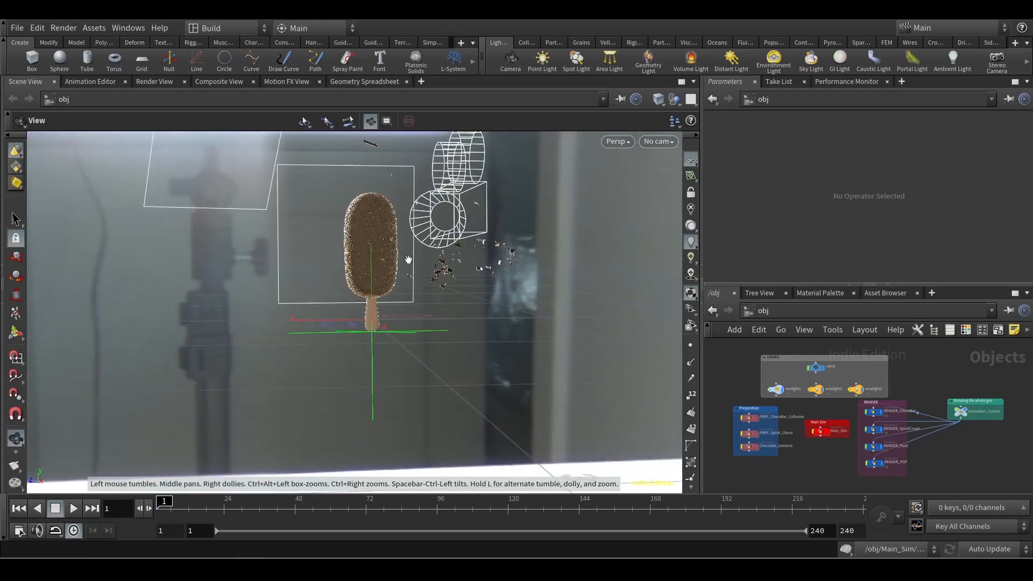
- Switch to File Explorer, open the project's geo folder and select the HDR.exr file
left_click_drag(410, 268, 268, 236)
left_click_drag(277, 254, 283, 276)
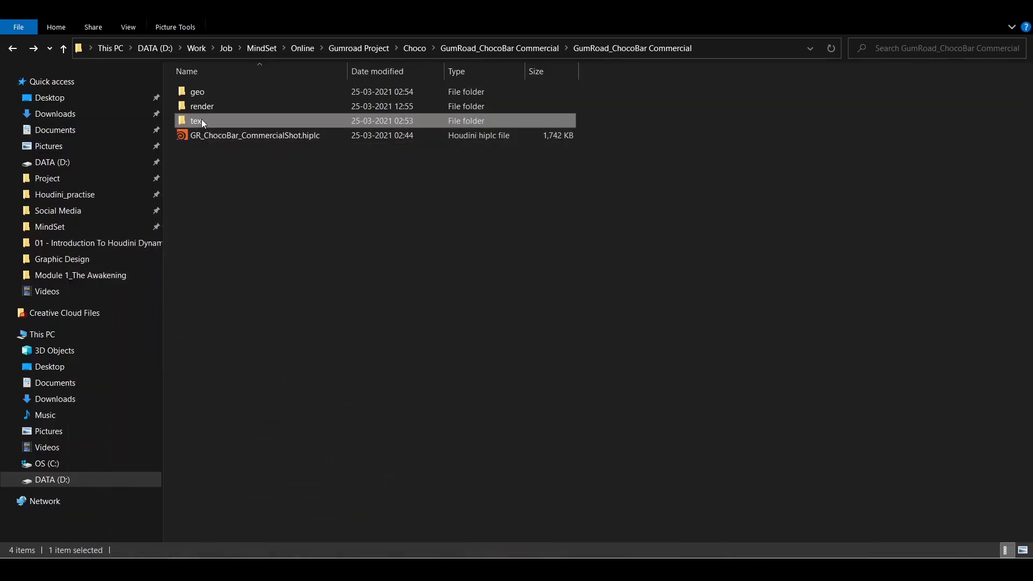
double_click(200, 95)
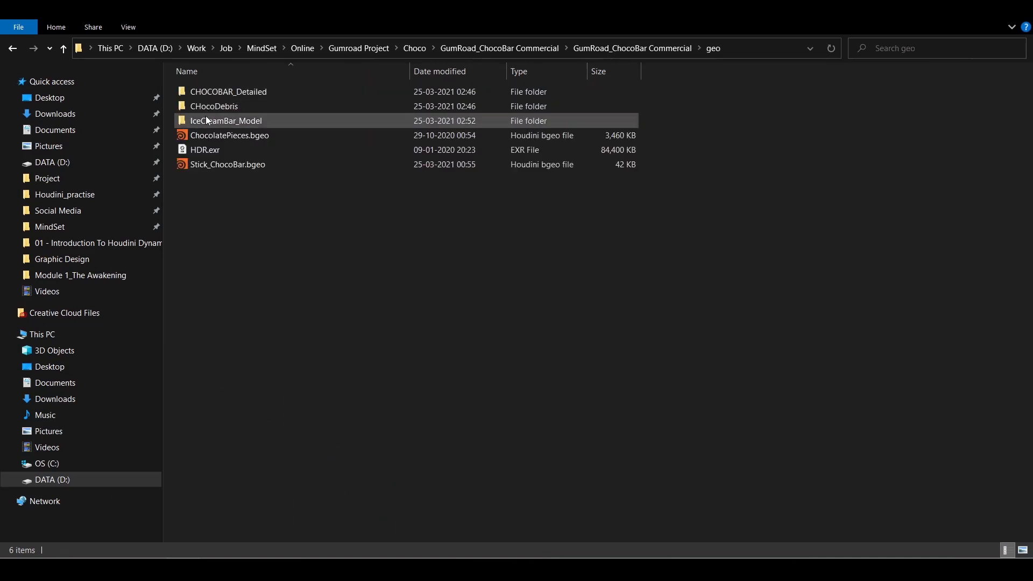
left_click(209, 153)
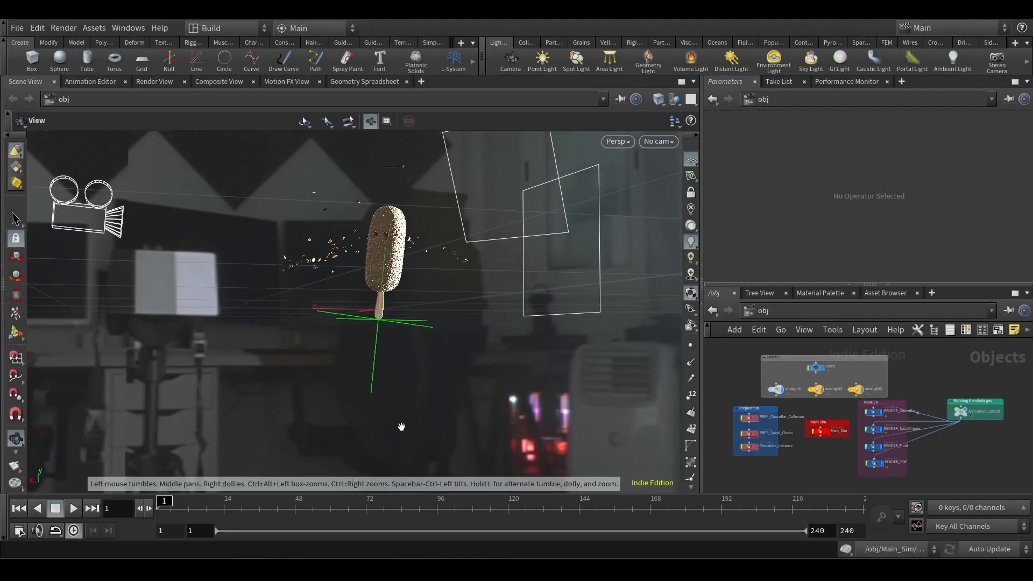
- Switch back to Houdini and move the LOOKS network box slightly up and to the right, away from the Preparation box
scroll(398, 214, "up", 2)
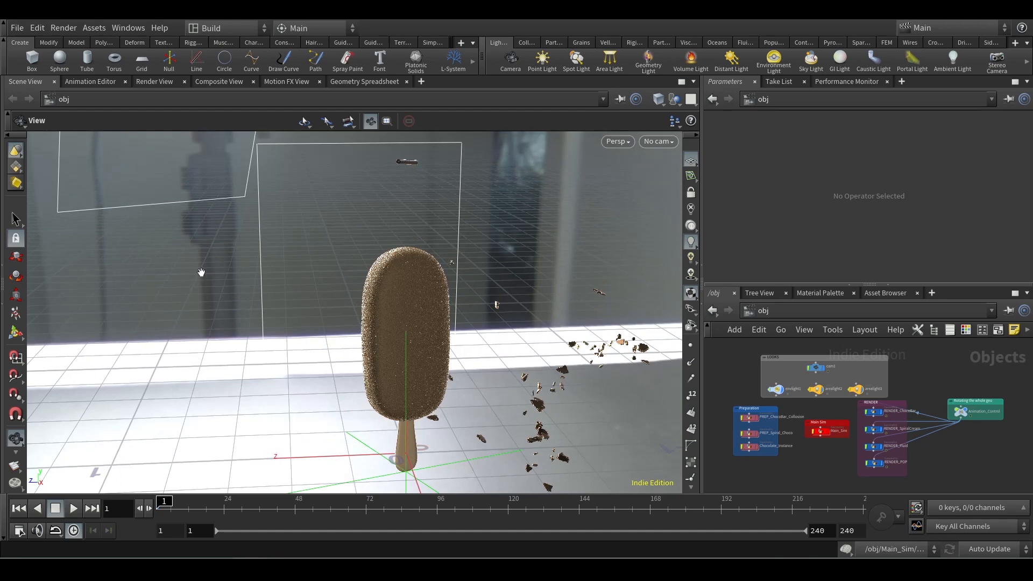
middle_click_drag(318, 320, 286, 268)
scroll(290, 270, "up", 3)
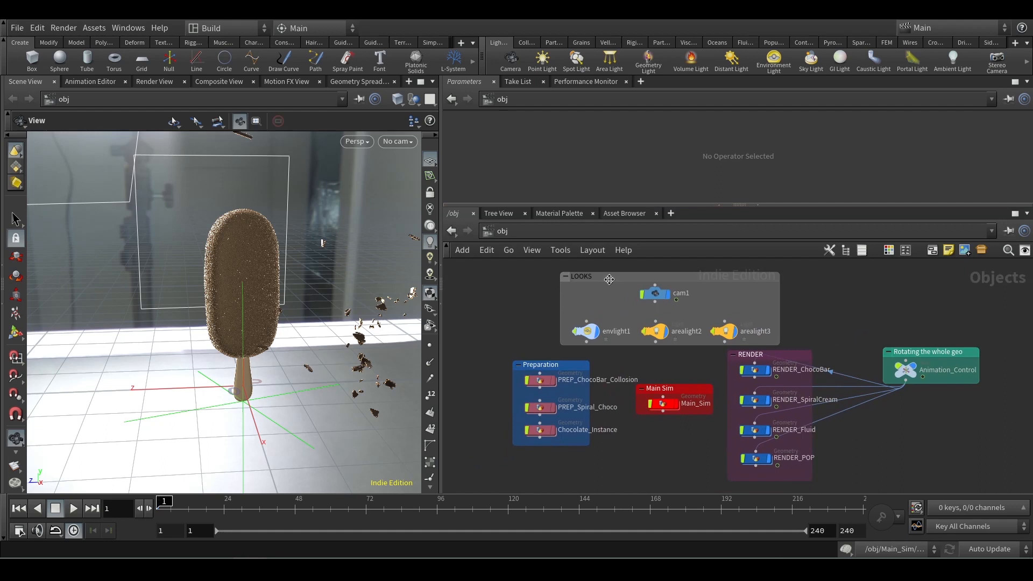
left_click_drag(609, 279, 653, 280)
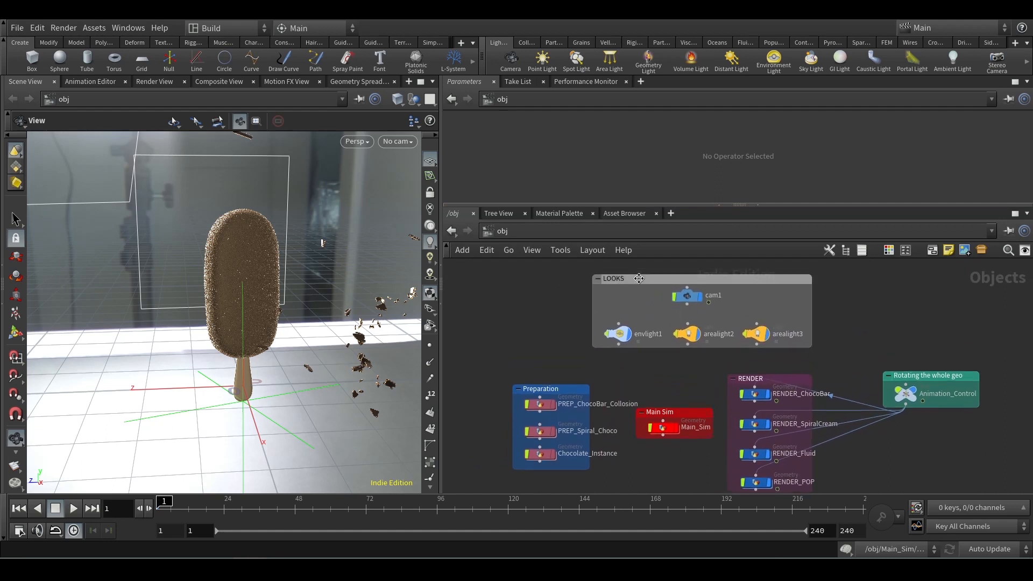
- Look through cam1 in the viewport and inspect the camera's View and Sampling parameters
left_click(688, 298)
left_click(392, 142)
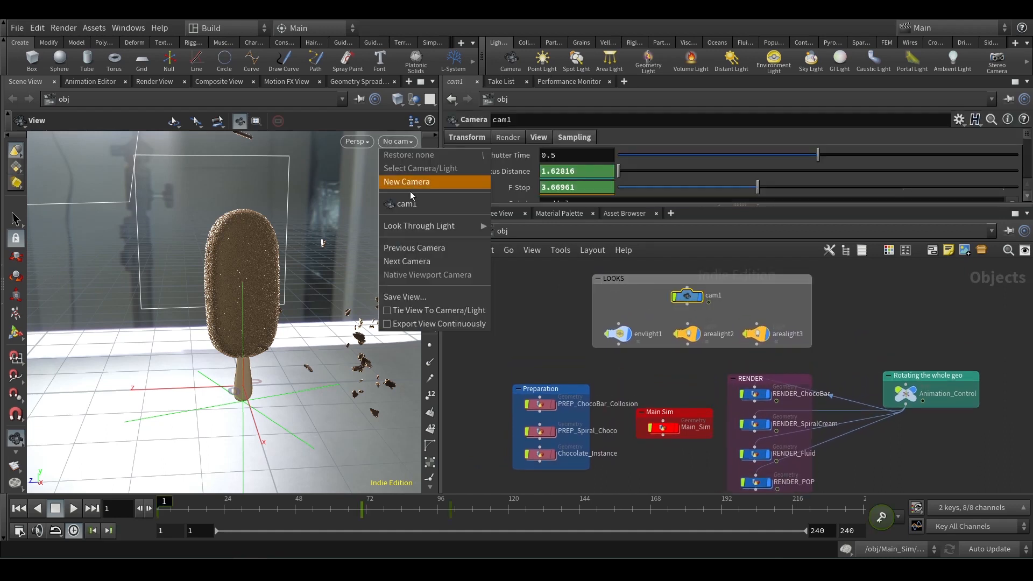
left_click(408, 201)
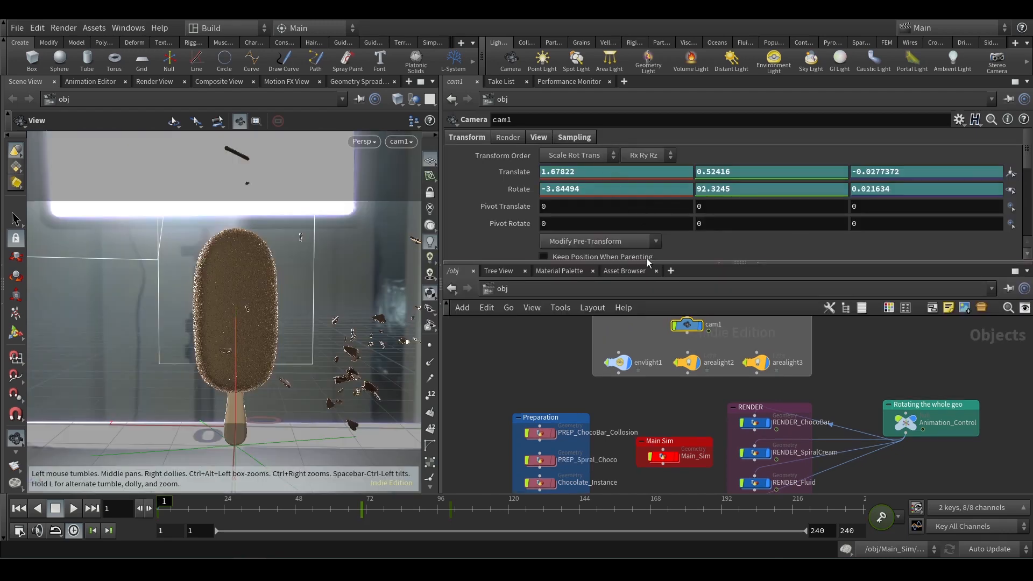
left_click(539, 138)
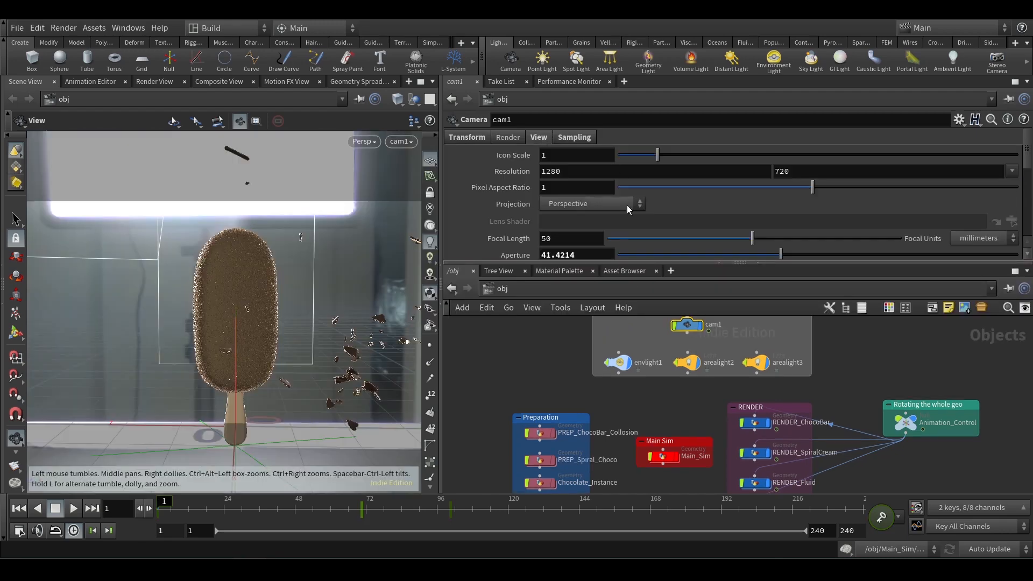
left_click(570, 141)
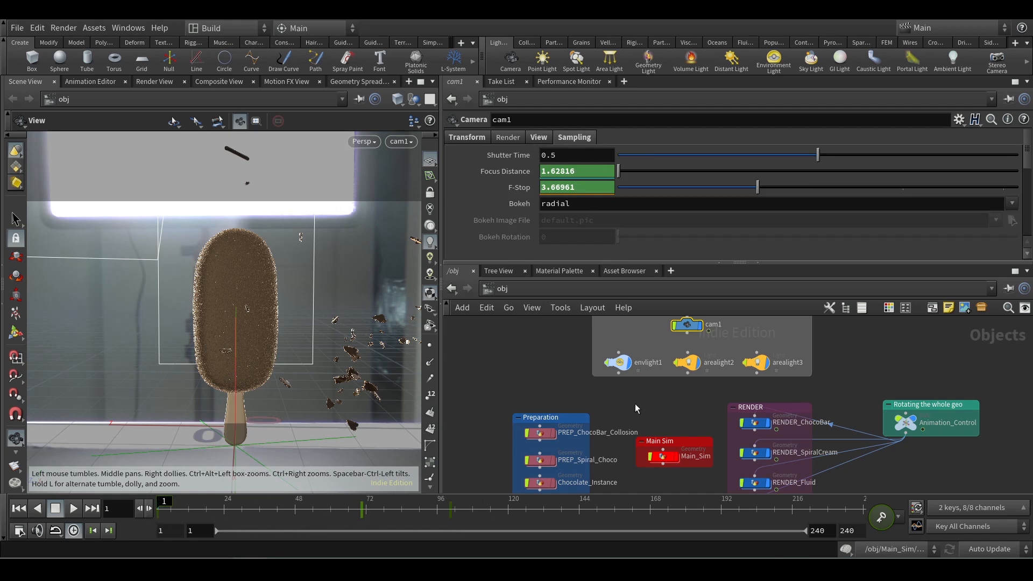
- Inspect the light settings of envlight1, arealight2 and arealight3, and check where the area lights sit around the ice cream bar
scroll(665, 417, "up", 2)
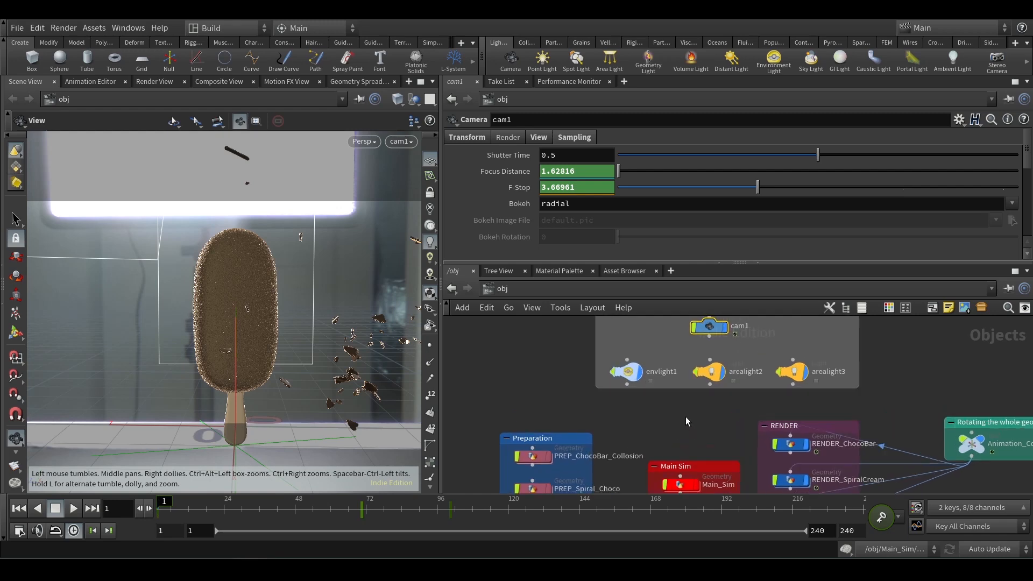
left_click(629, 374)
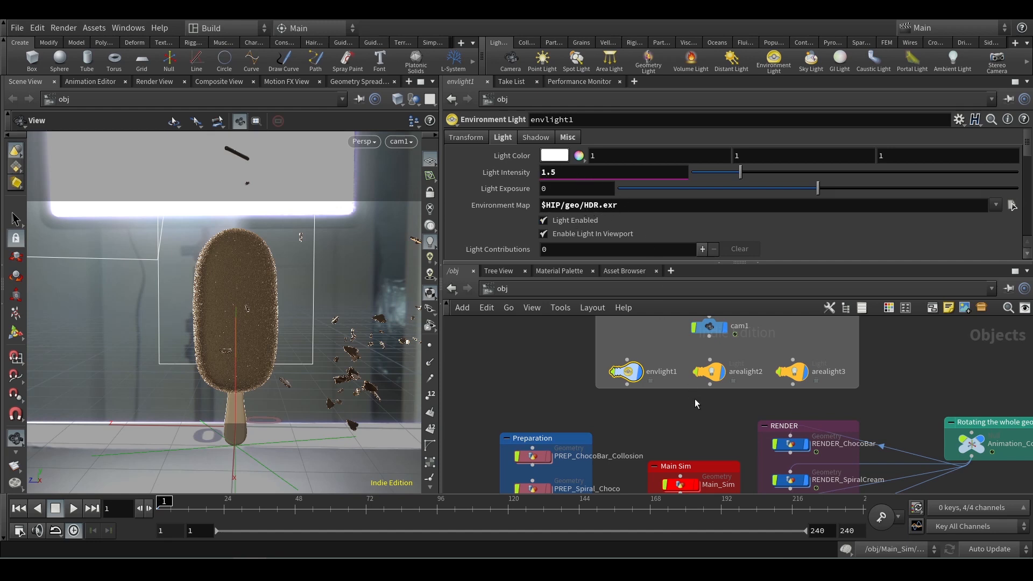
left_click(709, 371)
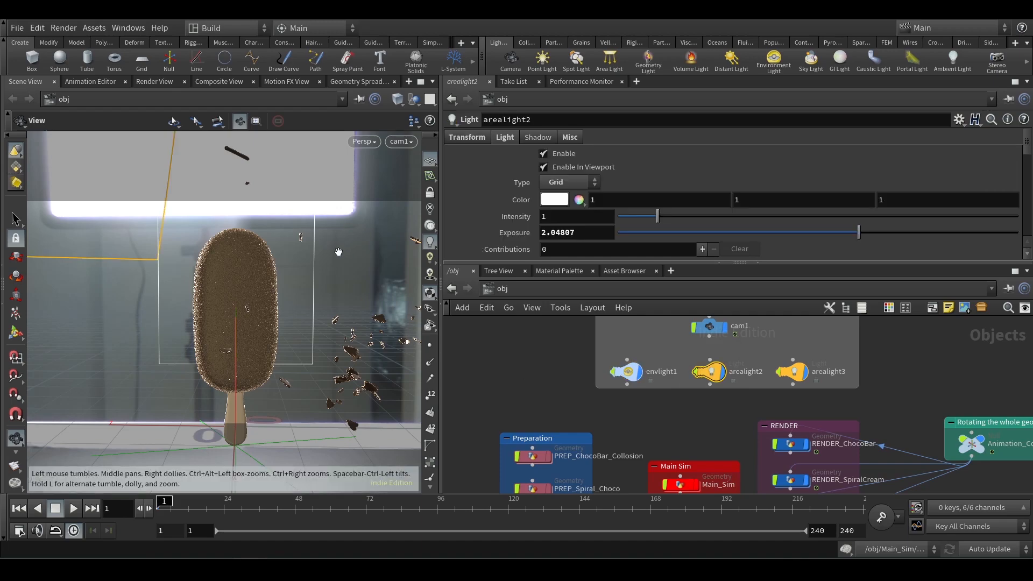
left_click_drag(339, 252, 180, 328)
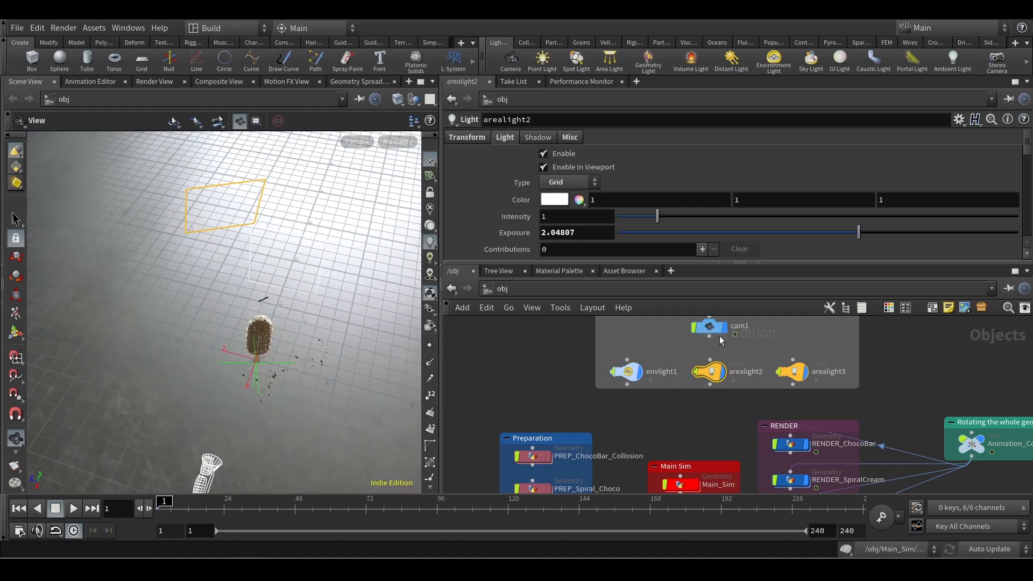
left_click(789, 375)
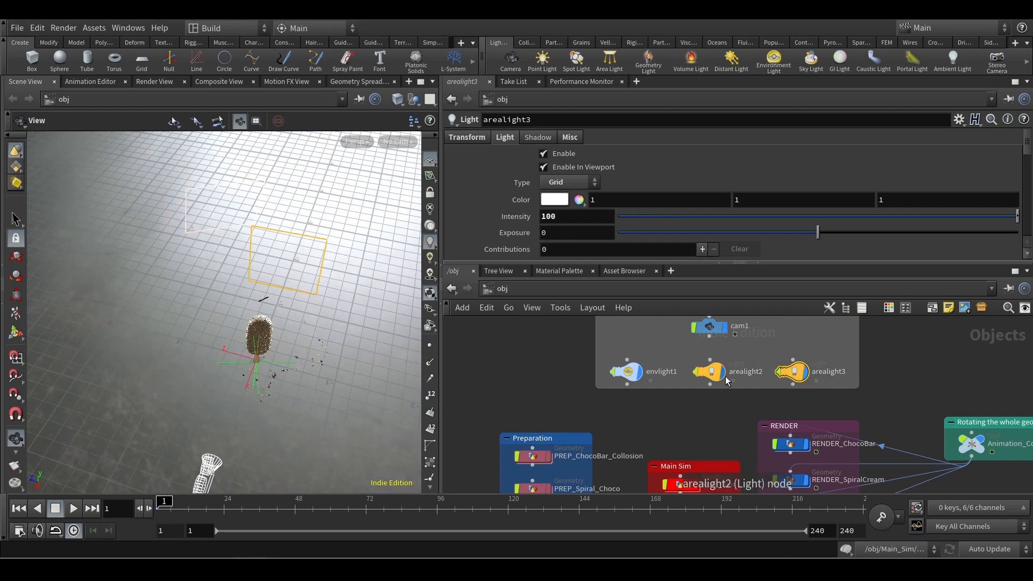
left_click(709, 371)
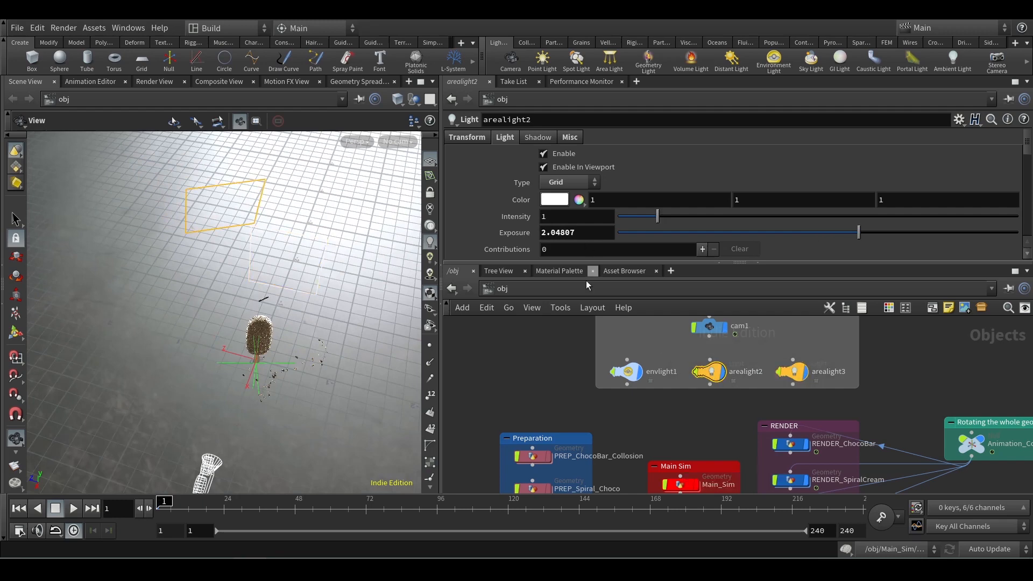
left_click_drag(317, 350, 360, 317)
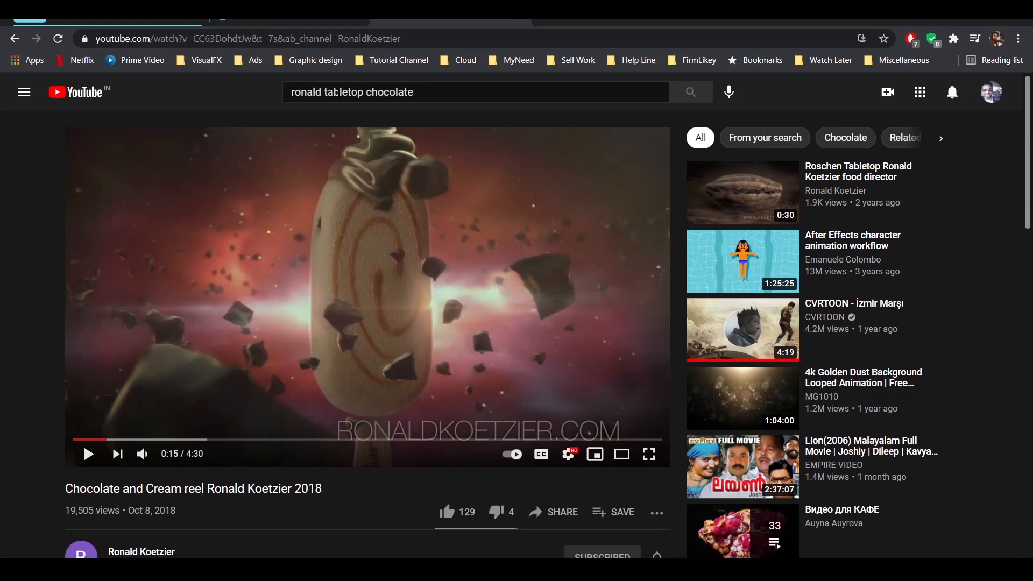
- Switch to the Chocolate and Cream reel on YouTube, jump to 0:13 and highlight the channel name below the video
scroll(162, 443, "down", 3)
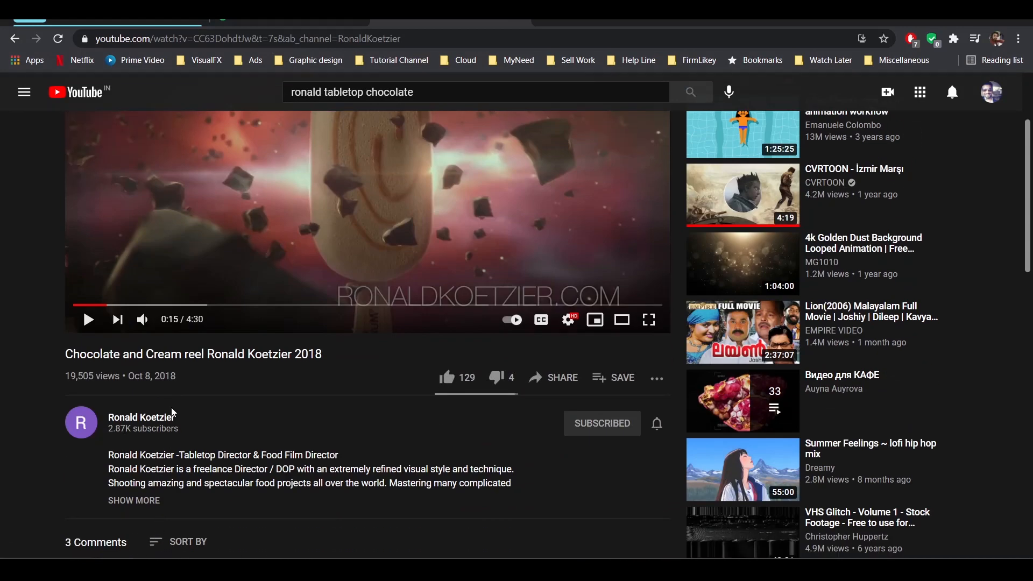
scroll(173, 412, "up", 3)
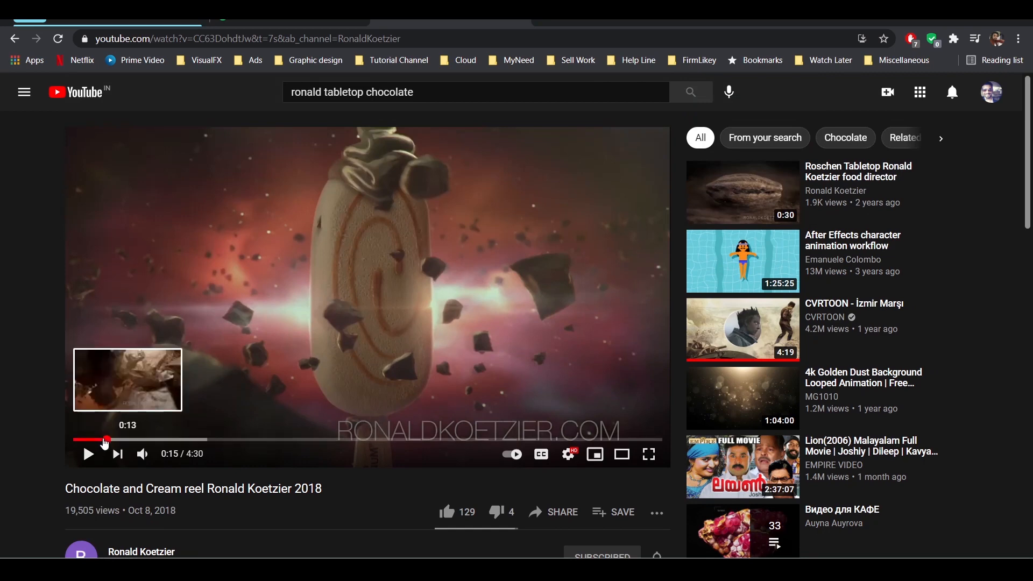
left_click(103, 440)
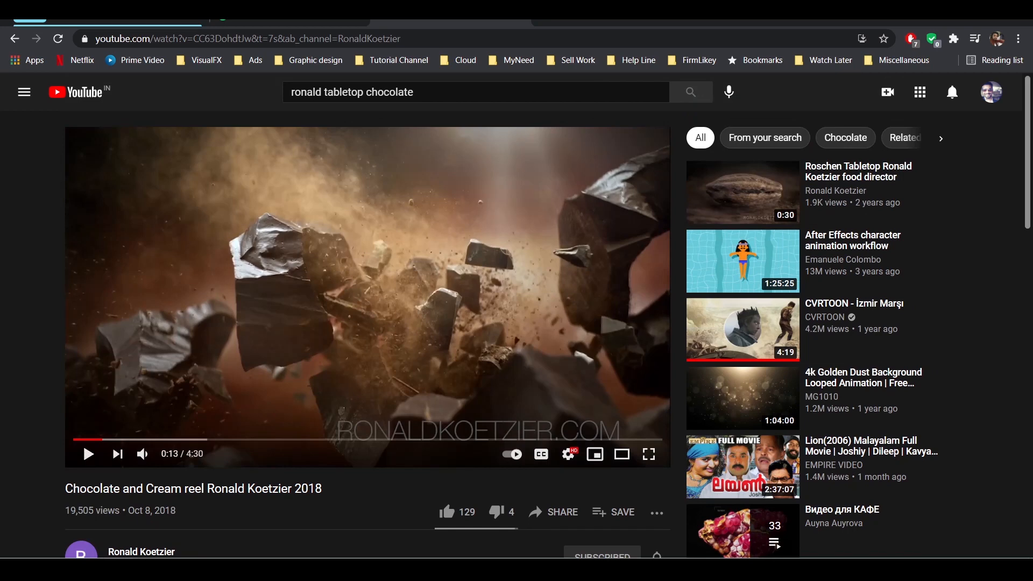
scroll(516, 323, "down", 2)
left_click_drag(189, 418, 109, 416)
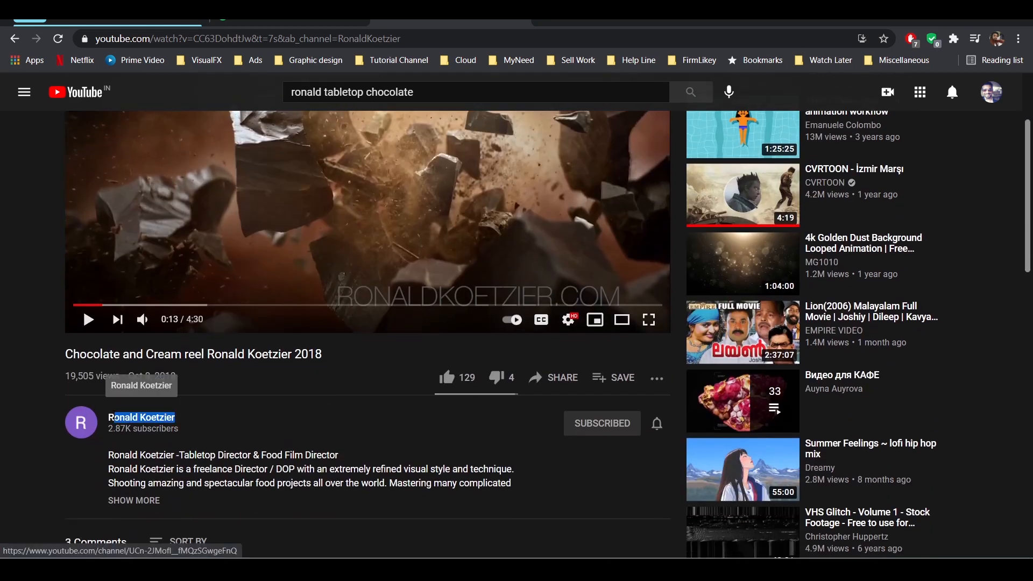
left_click(316, 437)
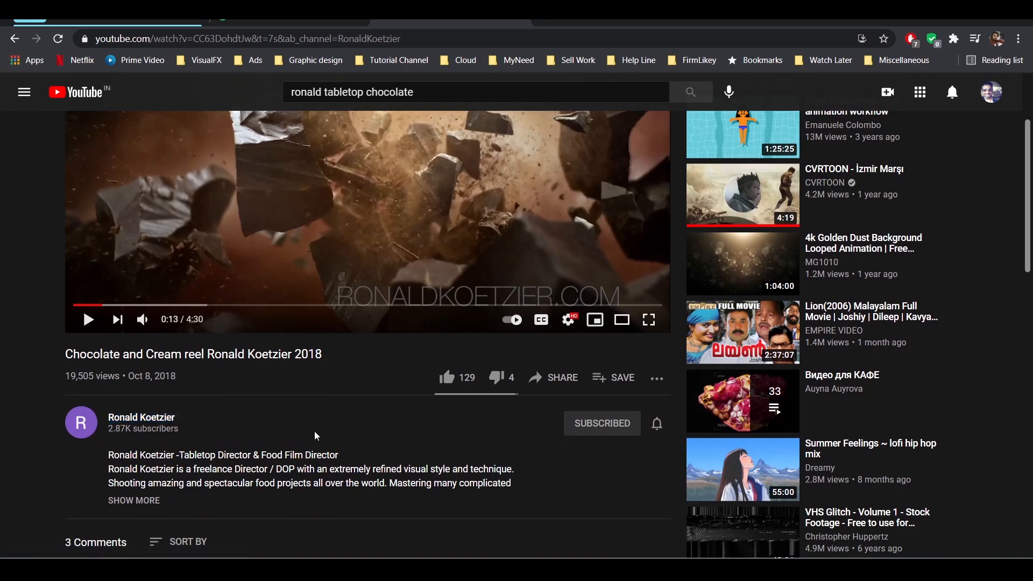
scroll(238, 406, "up", 3)
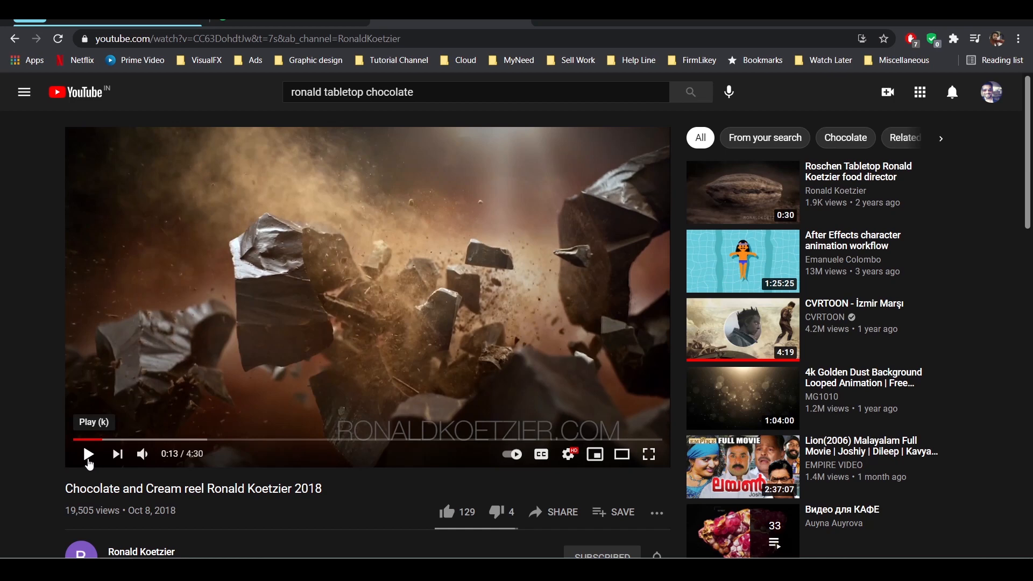
- Play the reel's chocolate explosion shot from 0:13, replay it from the same point and pause it
left_click(88, 462)
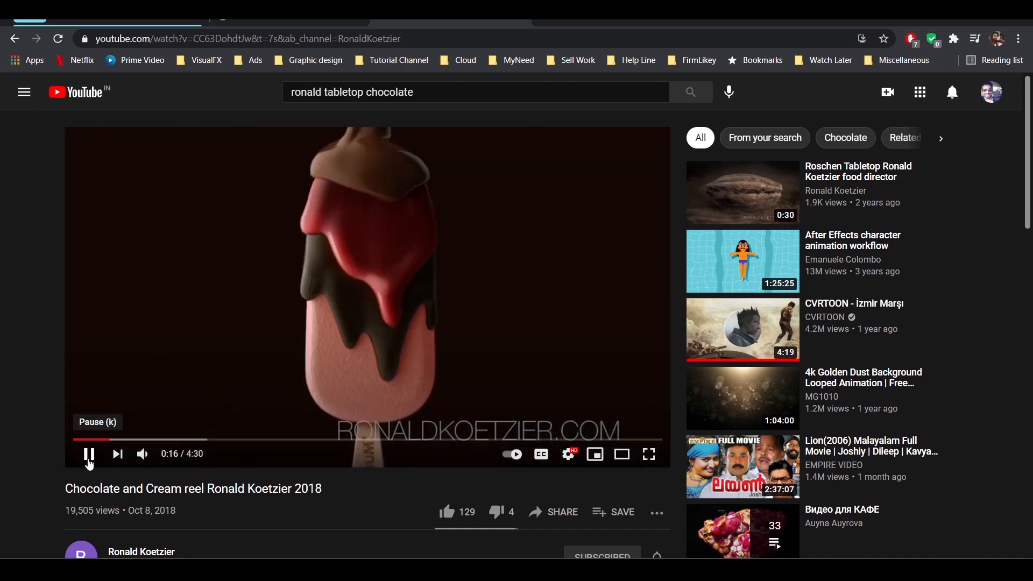
left_click(89, 461)
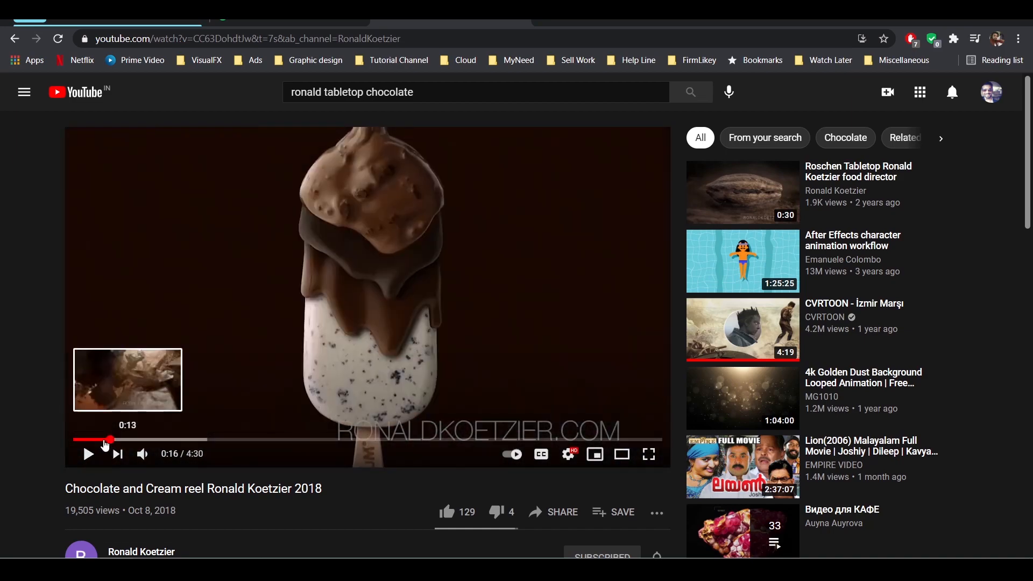
left_click(101, 440)
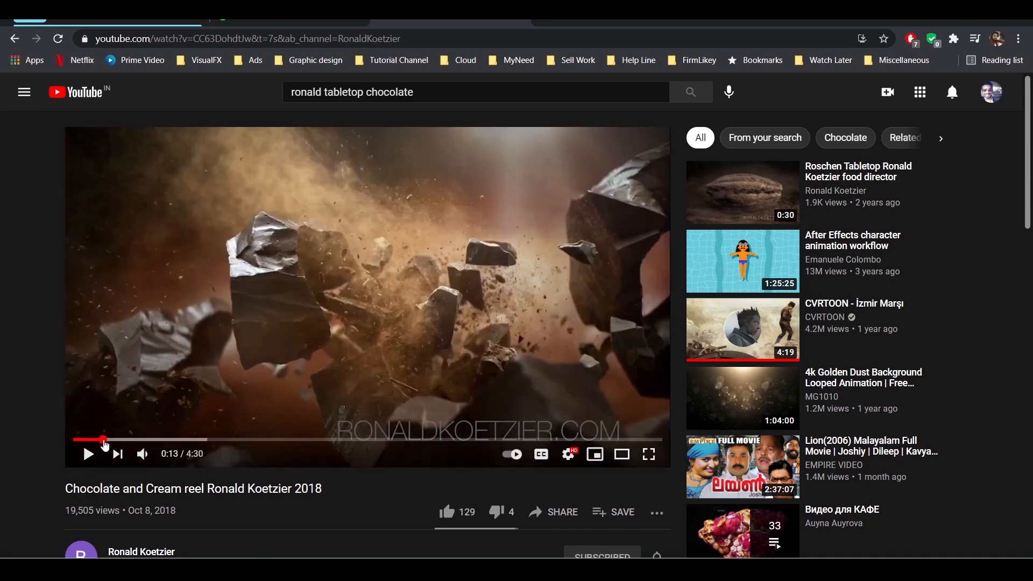
left_click(87, 456)
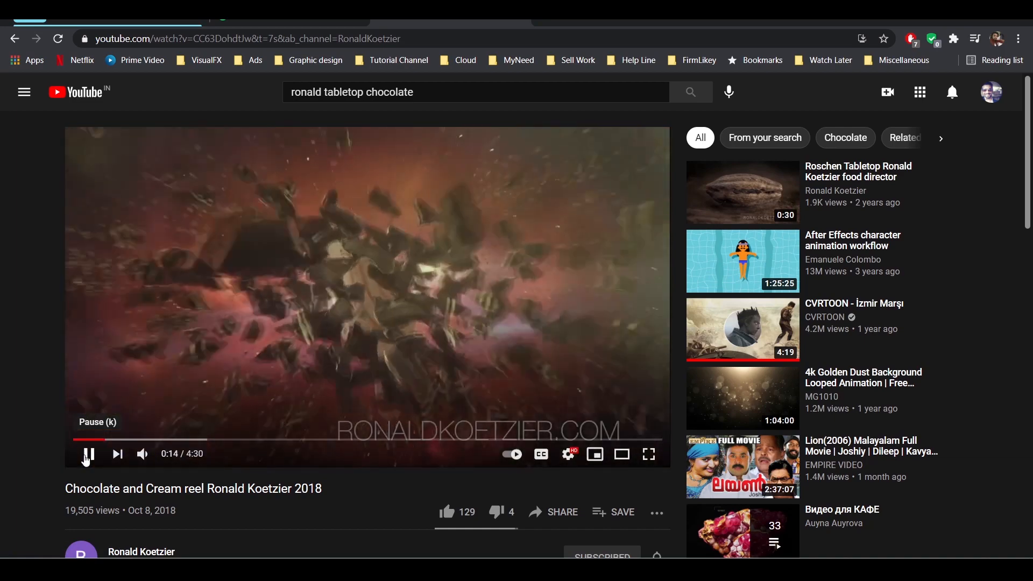
left_click(86, 456)
left_click(86, 456)
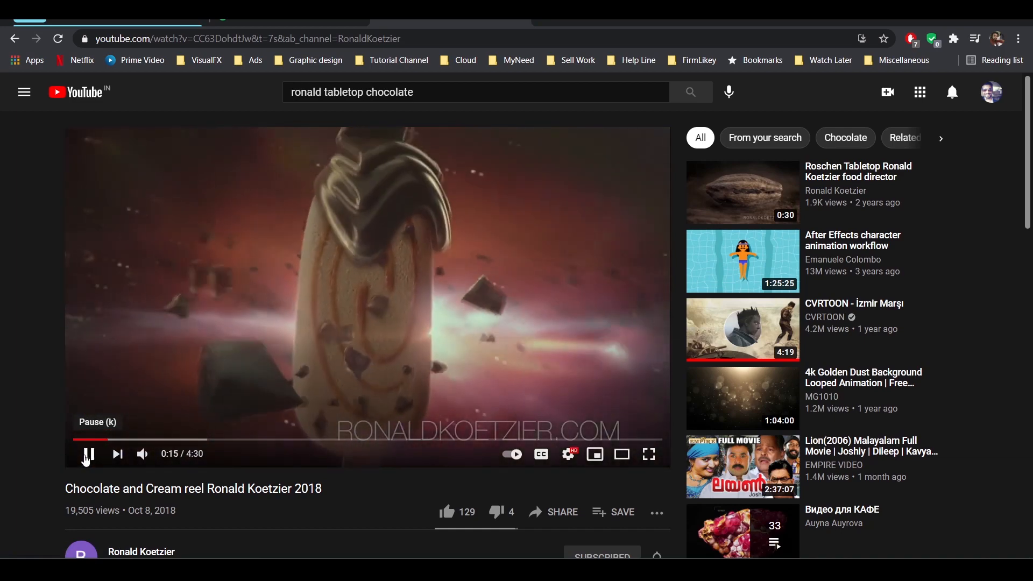
left_click(86, 457)
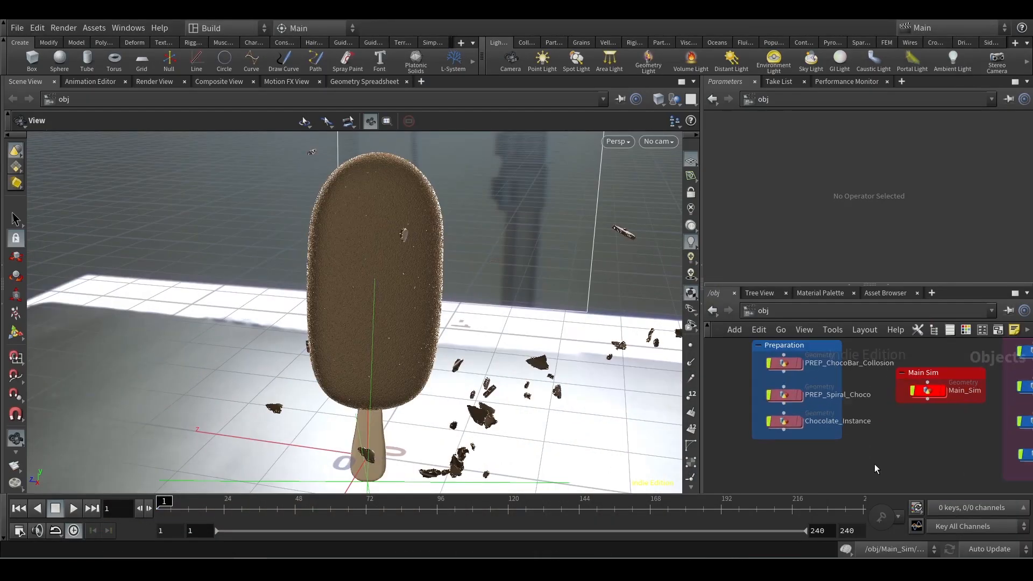
- Switch back to Houdini, display PREP_ChocoBar_Collosion in the viewport and hide the RENDER_ChocoBar and RENDER_POP objects
middle_click_drag(889, 422, 920, 457)
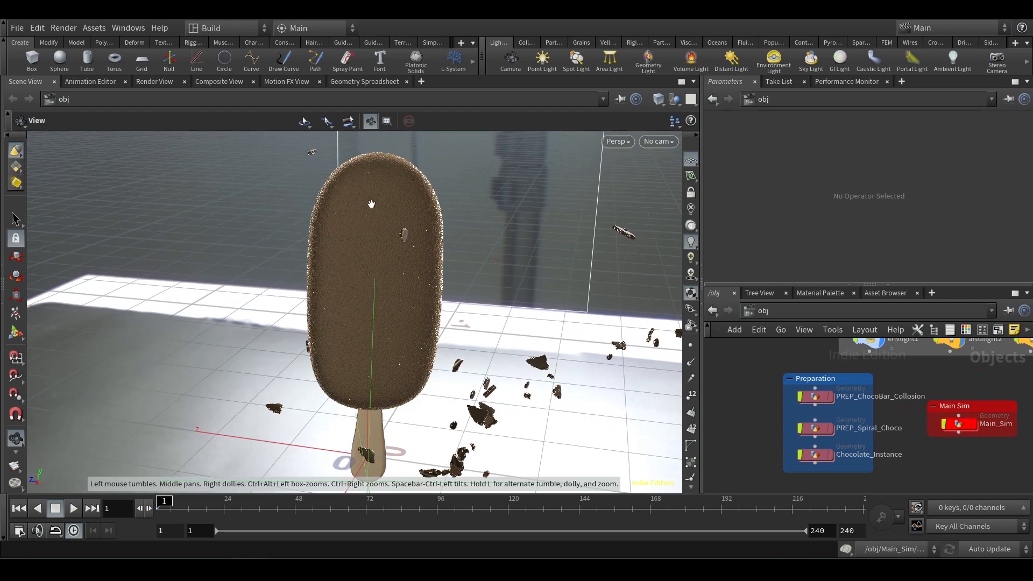
left_click(827, 398)
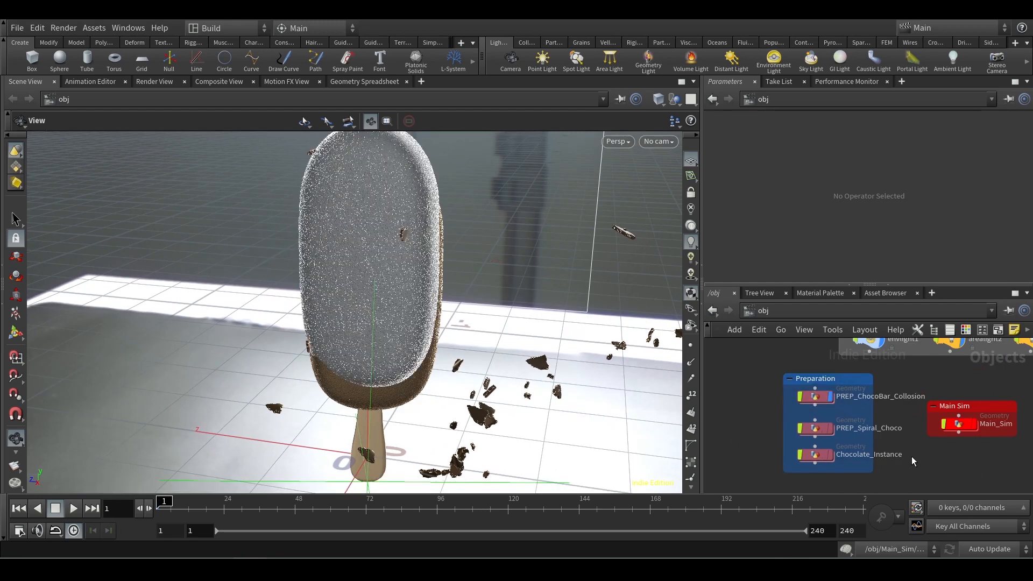
middle_click_drag(957, 463, 744, 430)
left_click(855, 368)
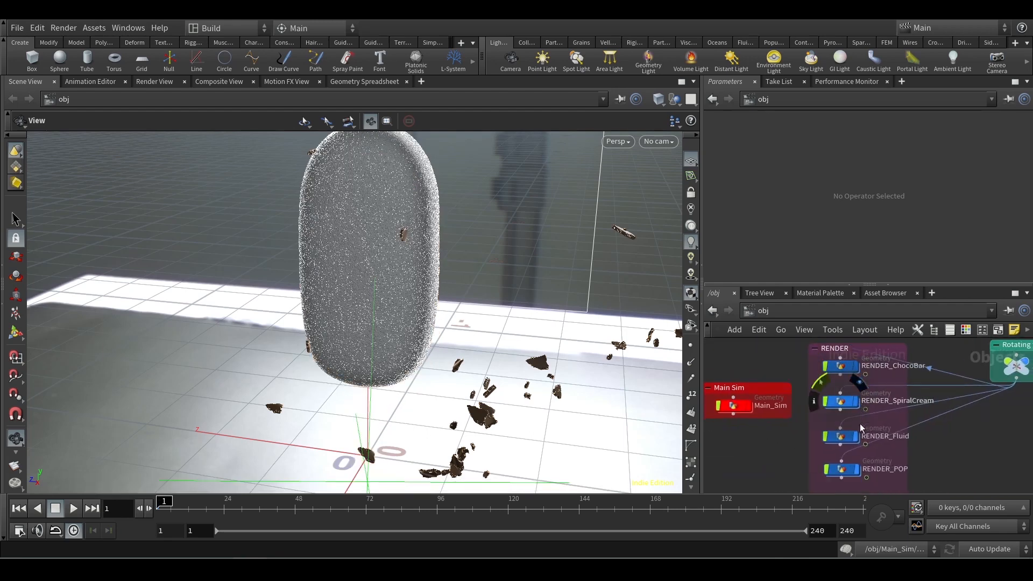
left_click(855, 468)
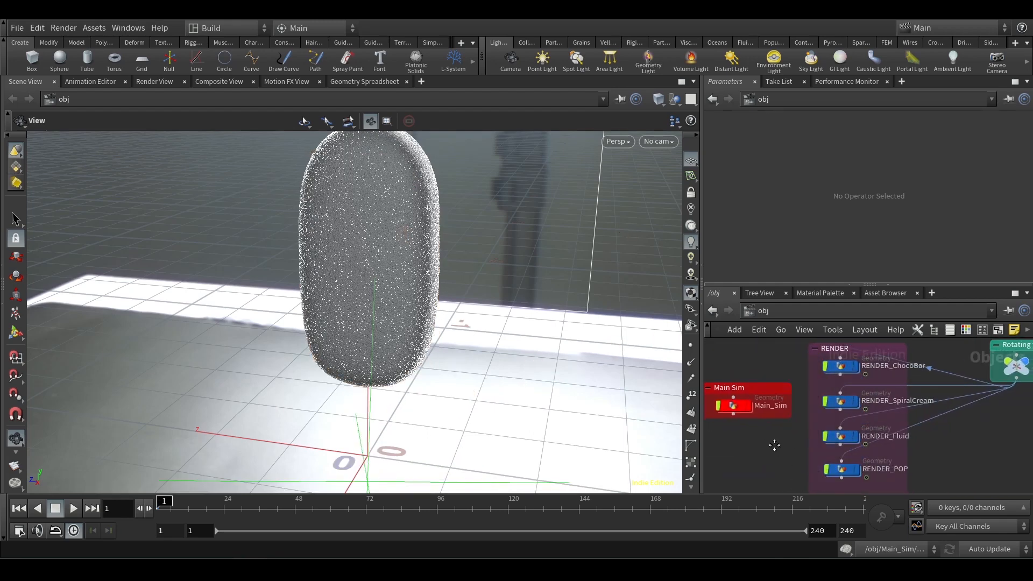
- Enter the PREP_ChocoBar_Collosion network and set the viewport to headlight-only lighting to view the bar model
middle_click_drag(710, 449, 932, 455)
double_click(811, 382)
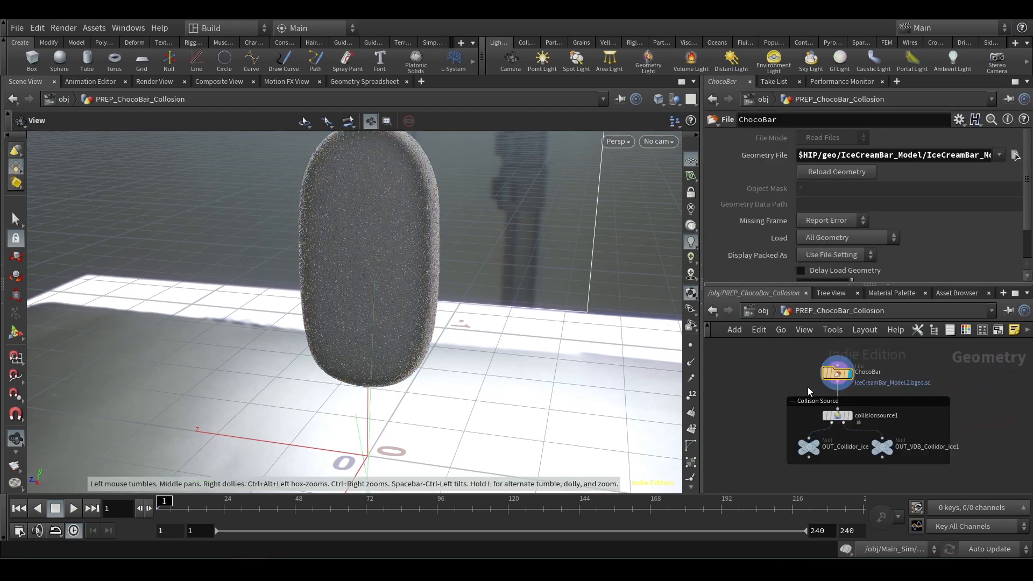
left_click(691, 227)
left_click_drag(490, 215, 494, 221)
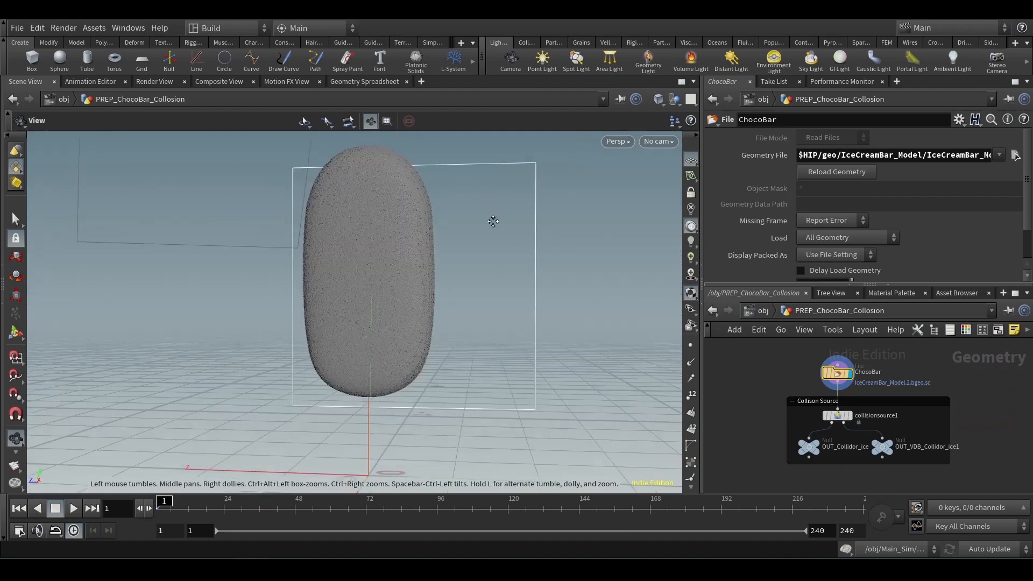
- Display the OUT_Collidor_ice null of the collision source and examine the bar's surface up close and from several sides
middle_click_drag(494, 221, 505, 262)
right_click_drag(491, 292, 504, 277)
middle_click_drag(504, 277, 506, 249)
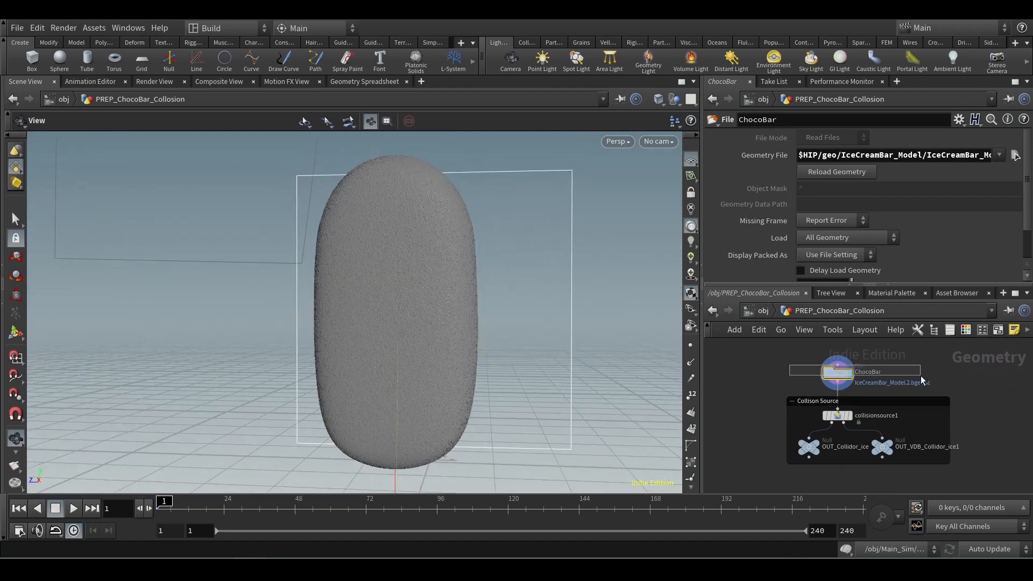
left_click(892, 447)
left_click(815, 448)
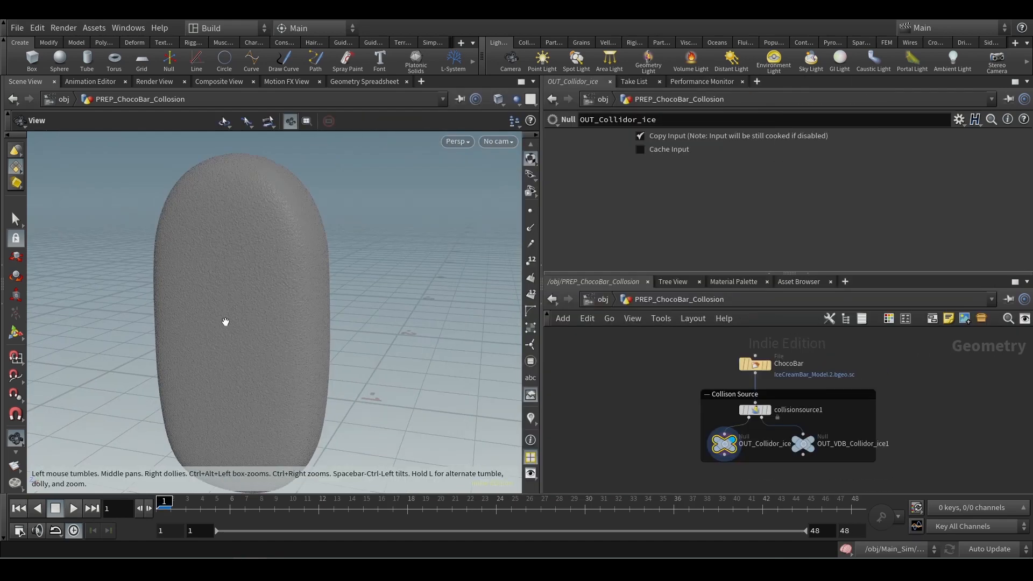
scroll(226, 321, "up", 5)
mouse_move(245, 313)
left_mouse_down()
mouse_move(265, 323)
mouse_move(259, 304)
left_mouse_up()
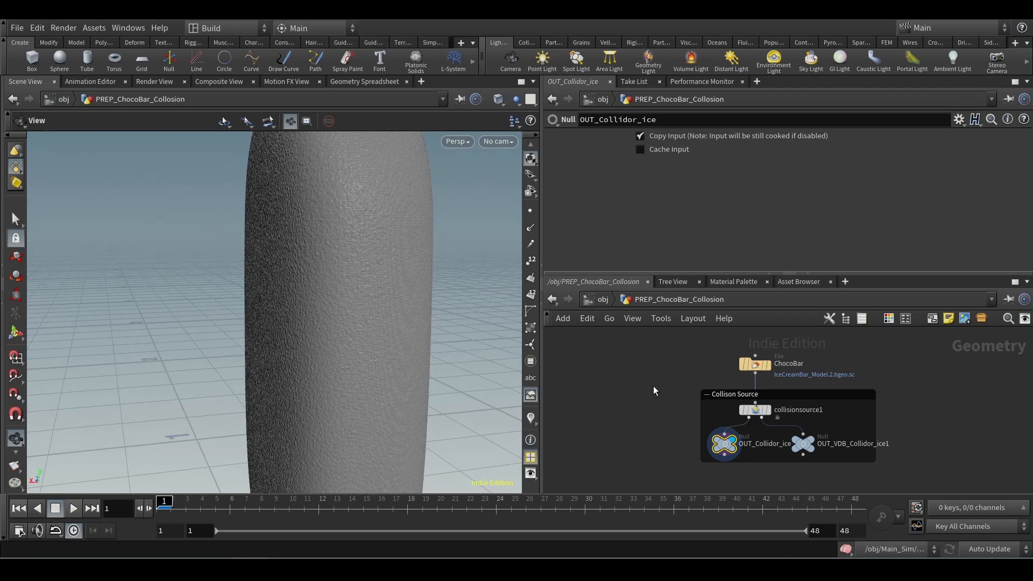
right_click_drag(376, 293, 369, 337)
left_click_drag(310, 376, 371, 408)
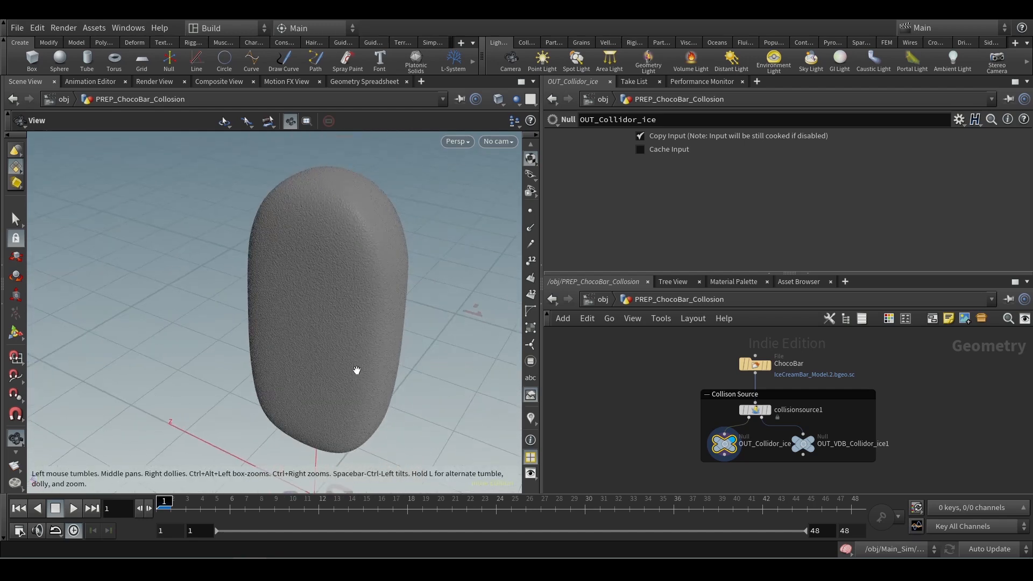
left_click_drag(388, 330, 311, 210)
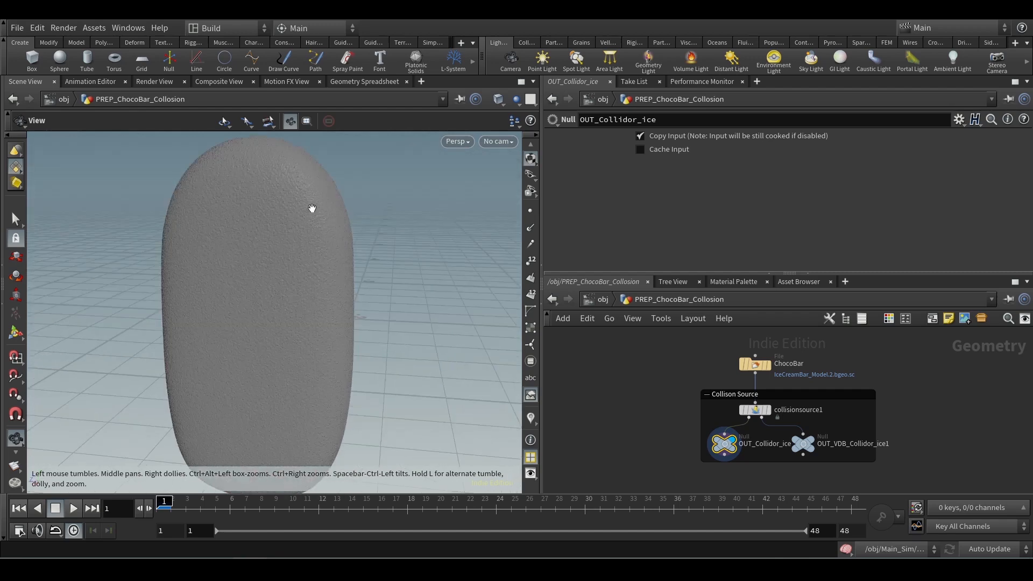
left_click_drag(397, 301, 346, 309)
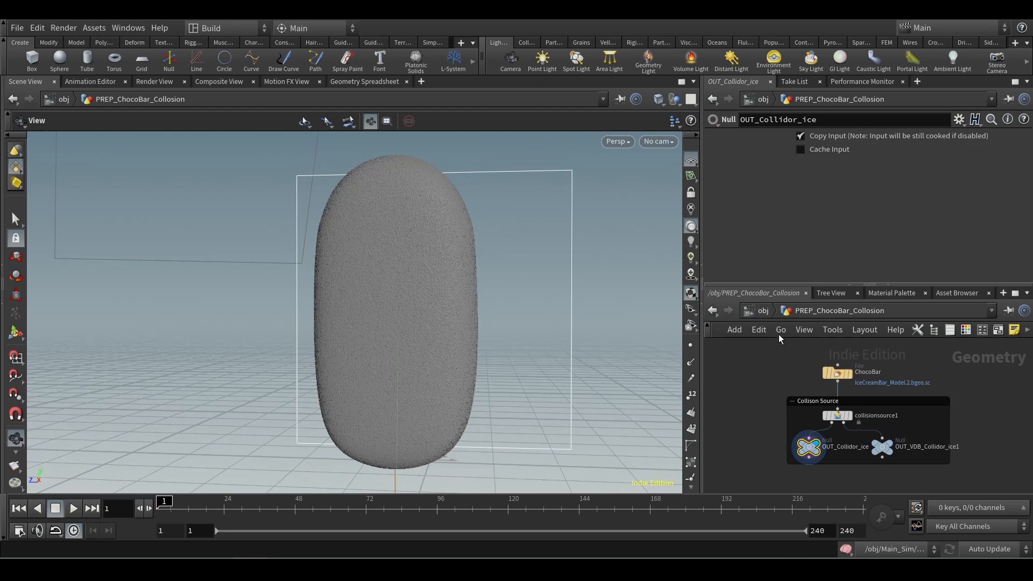
- Display PREP_Spiral_Choco at object level in place of PREP_ChocoBar_Collosion and compare it with the YouTube reel's spiral bar shot at 0:15
left_click(763, 311)
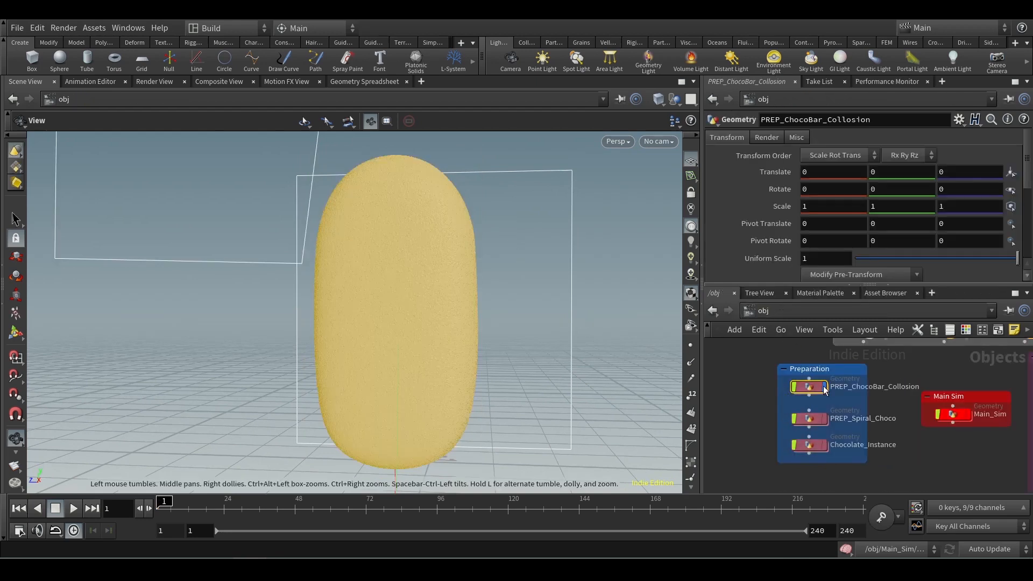
left_click(823, 419)
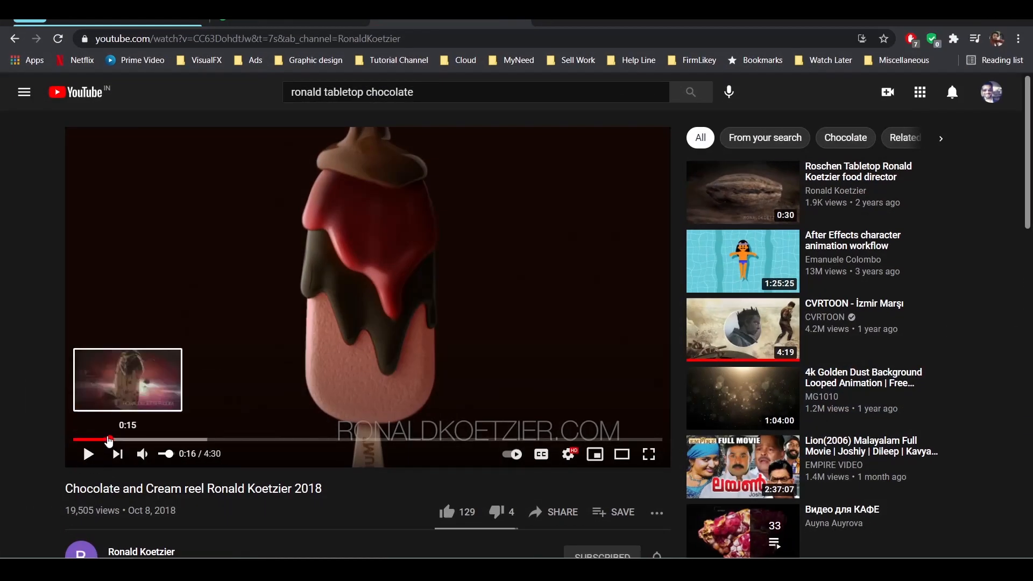
left_click(110, 440)
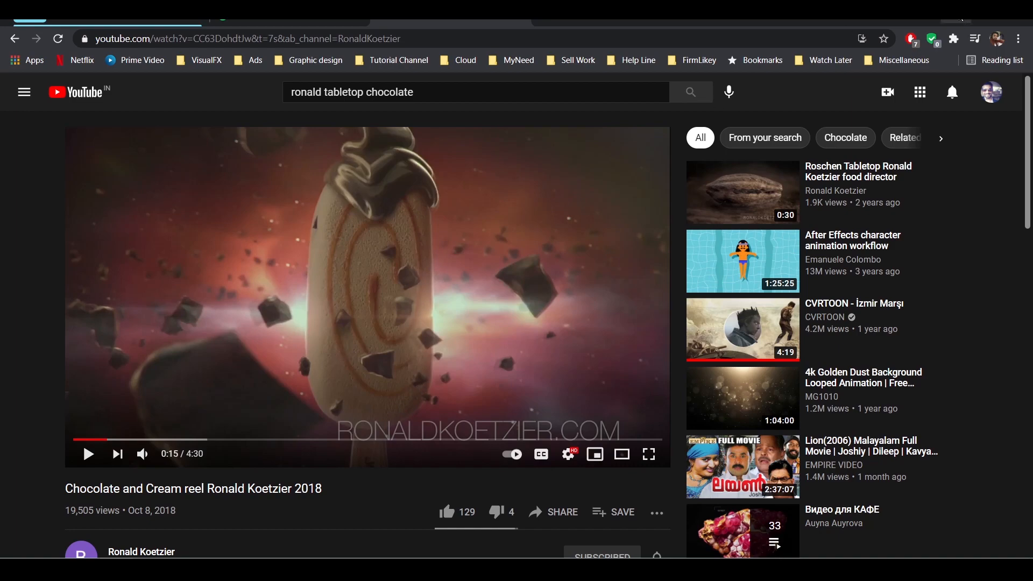
left_click(960, 21)
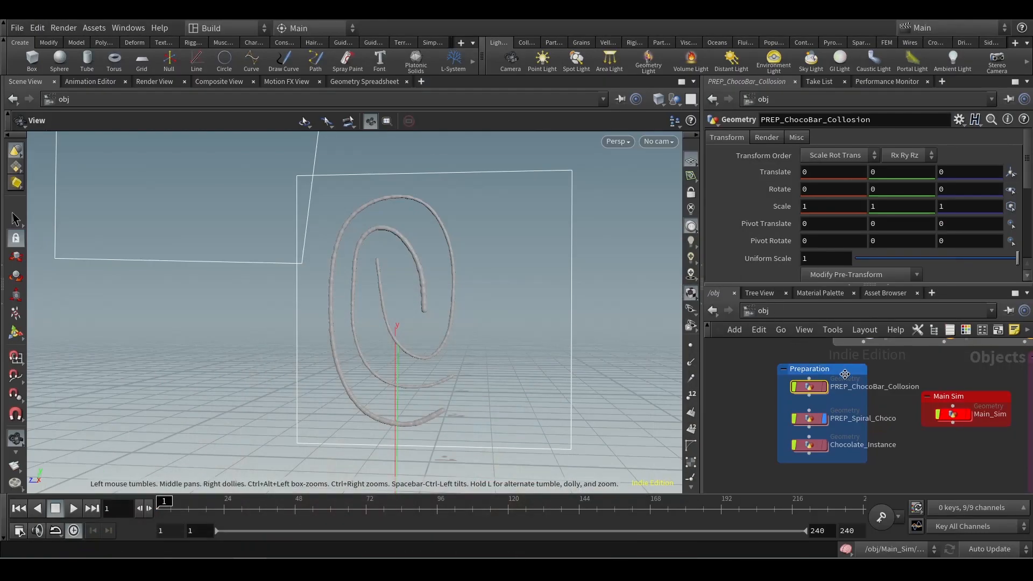
- Enter the PREP_Spiral_Choco network and display the drawcurve node to view the spiral drawn over the bar
scroll(837, 421, "up", 2)
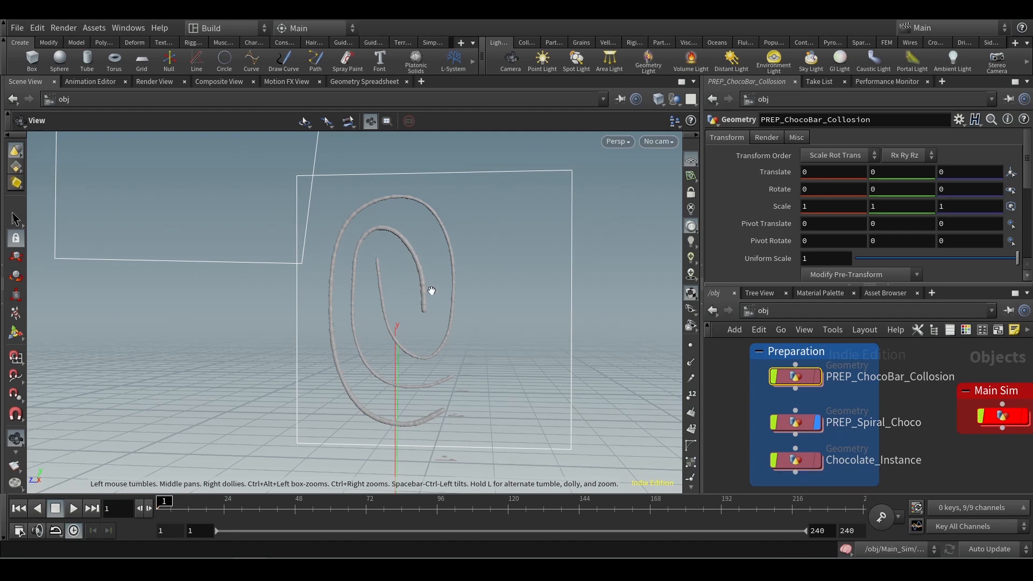
double_click(807, 428)
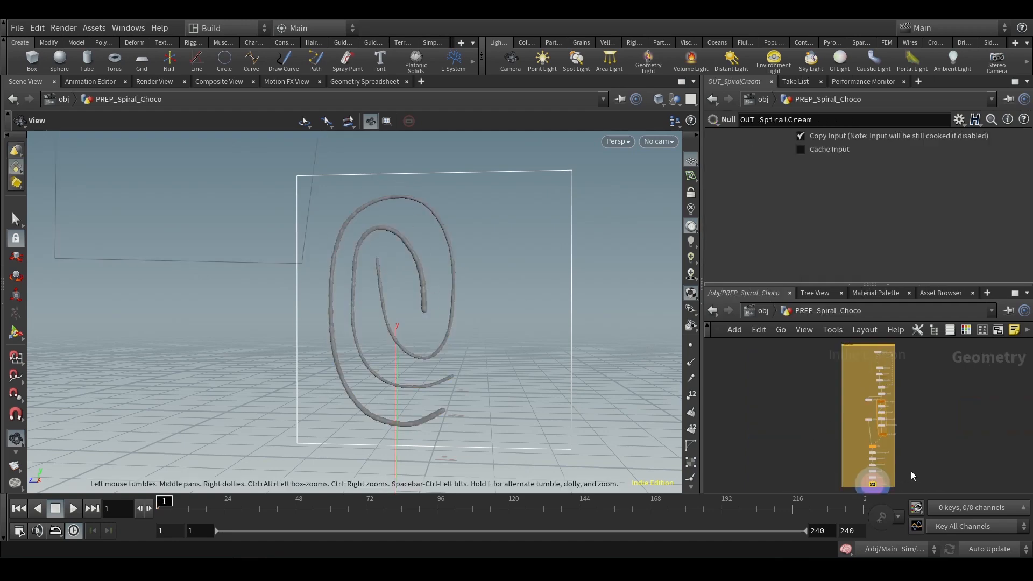
scroll(911, 431, "up", 1)
middle_click_drag(919, 386, 915, 430)
scroll(903, 414, "up", 5)
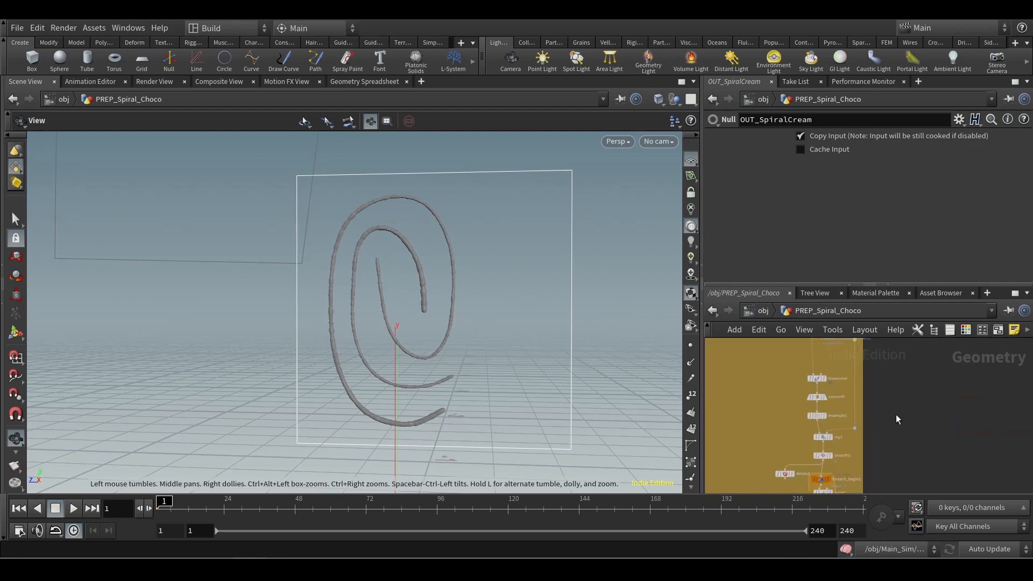
mouse_move(824, 392)
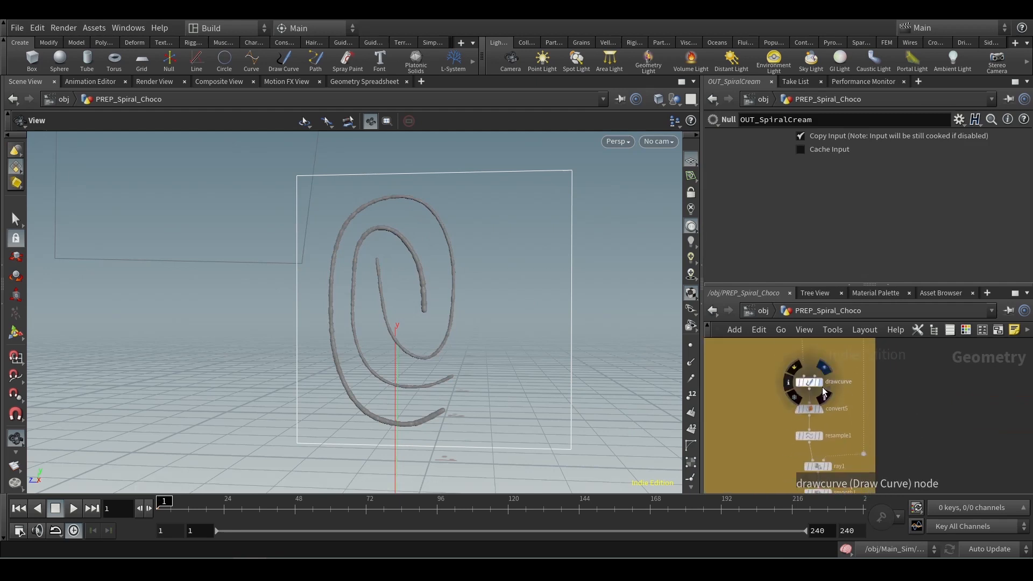
left_click(824, 392)
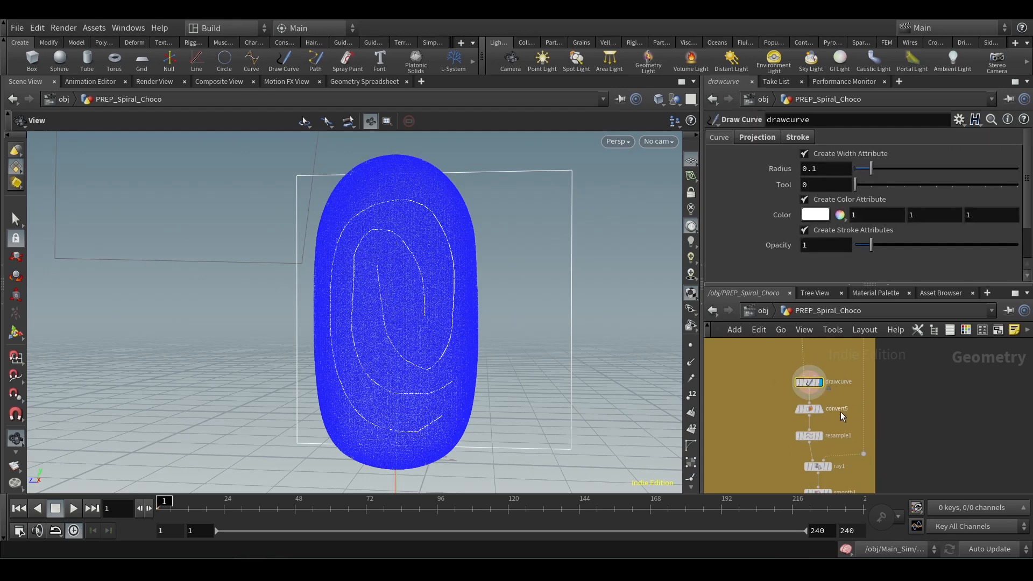
- Display the convert5 and resample1 nodes in turn and view resample1's parameters
left_click(821, 410)
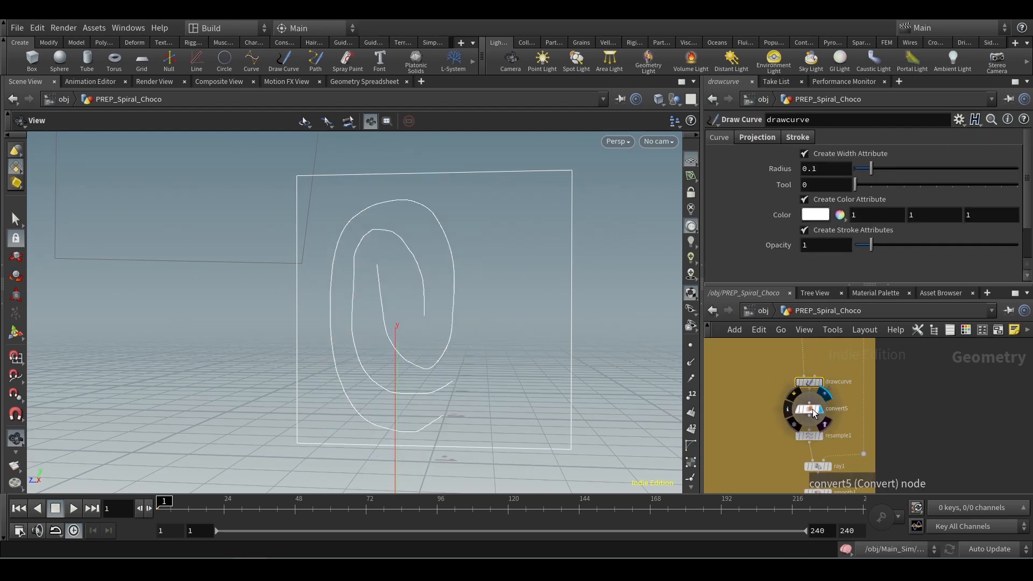
left_click(808, 436)
scroll(841, 382, "down", 3)
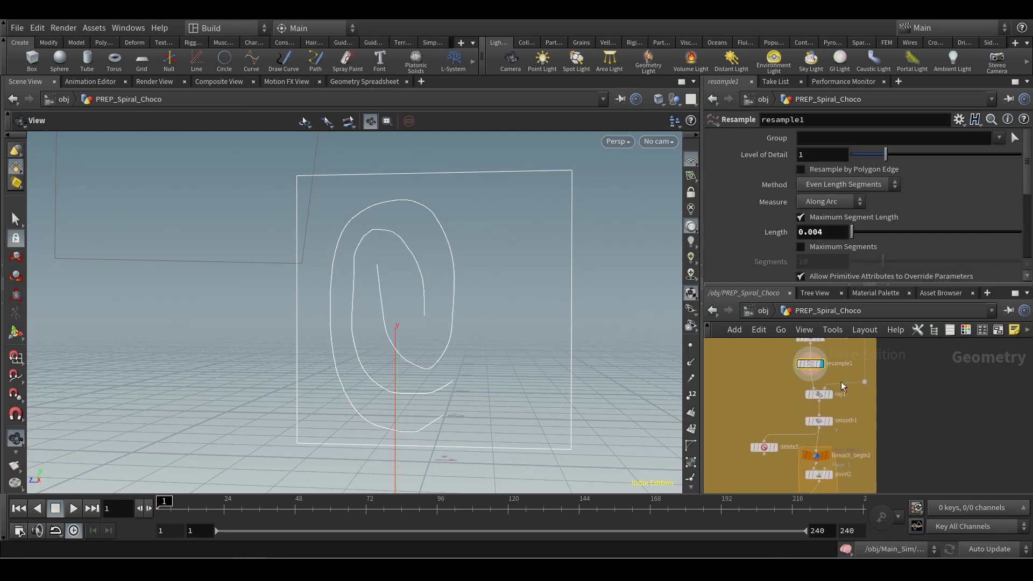
- Display the ray1 projection and the smooth1 curve in turn, and view smooth1's parameters
mouse_move(825, 401)
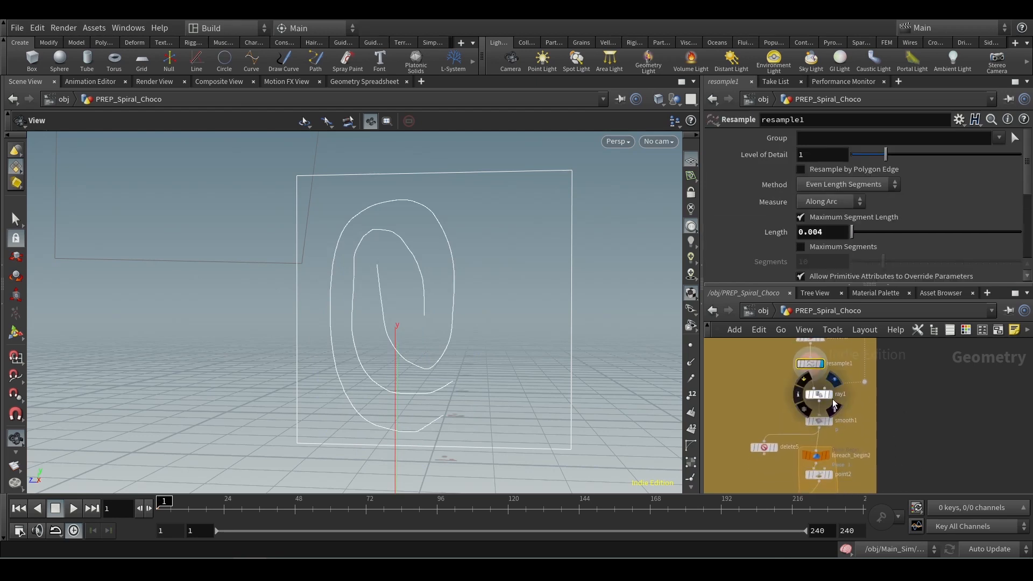
left_click(826, 401)
mouse_move(831, 428)
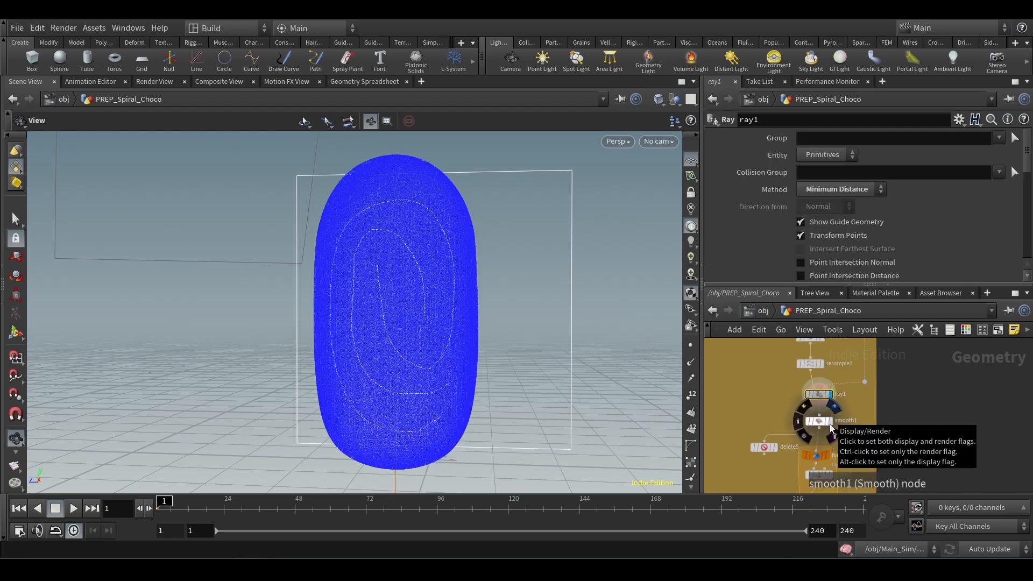
left_click(830, 428)
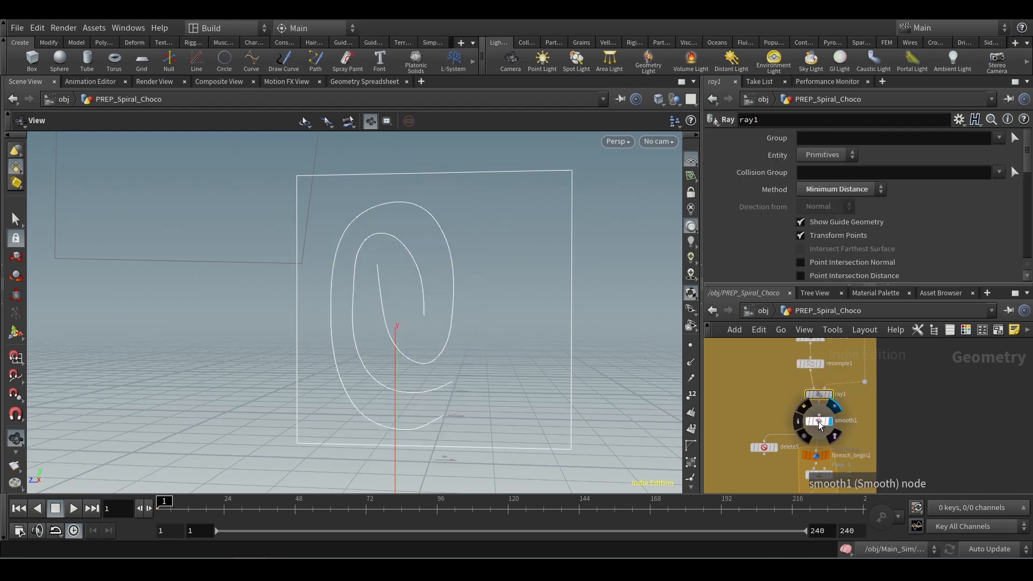
left_click(819, 420)
middle_click_drag(913, 445, 903, 399)
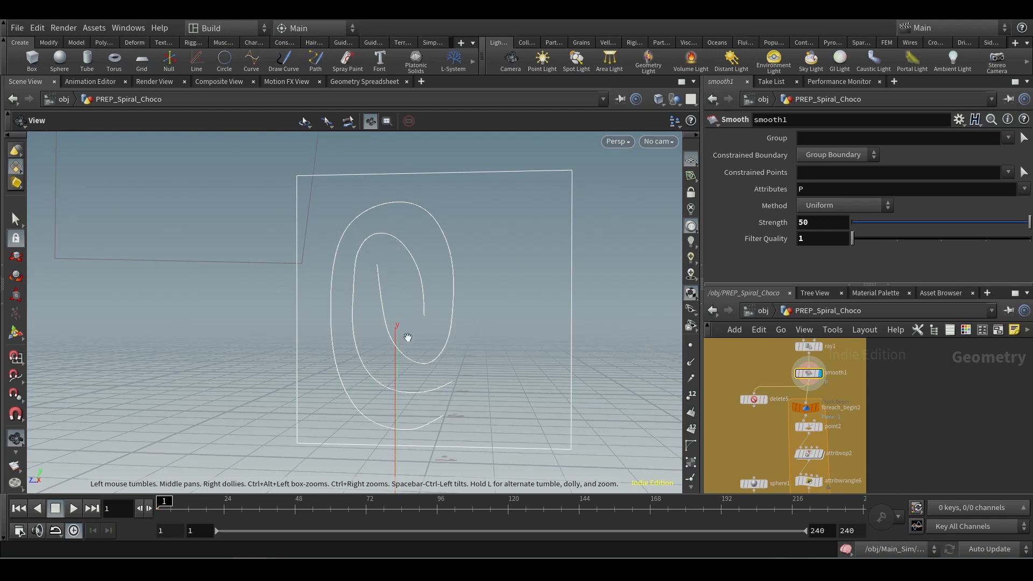
- Display the delete5 node, try its Operation as Delete Non-Selected and restore it to Delete Selected
left_click(765, 399)
left_click(754, 399)
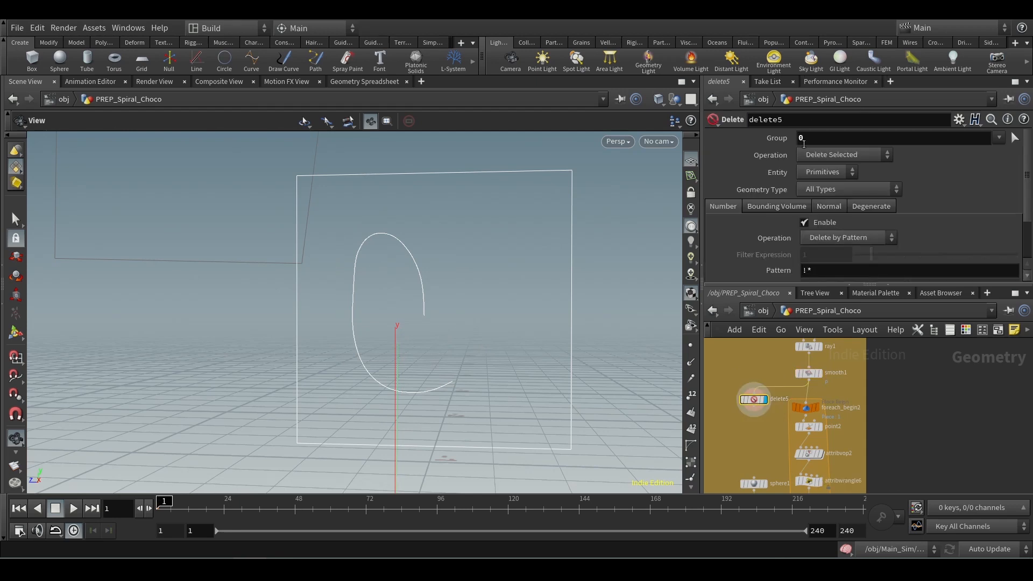
left_click(833, 155)
left_click(834, 173)
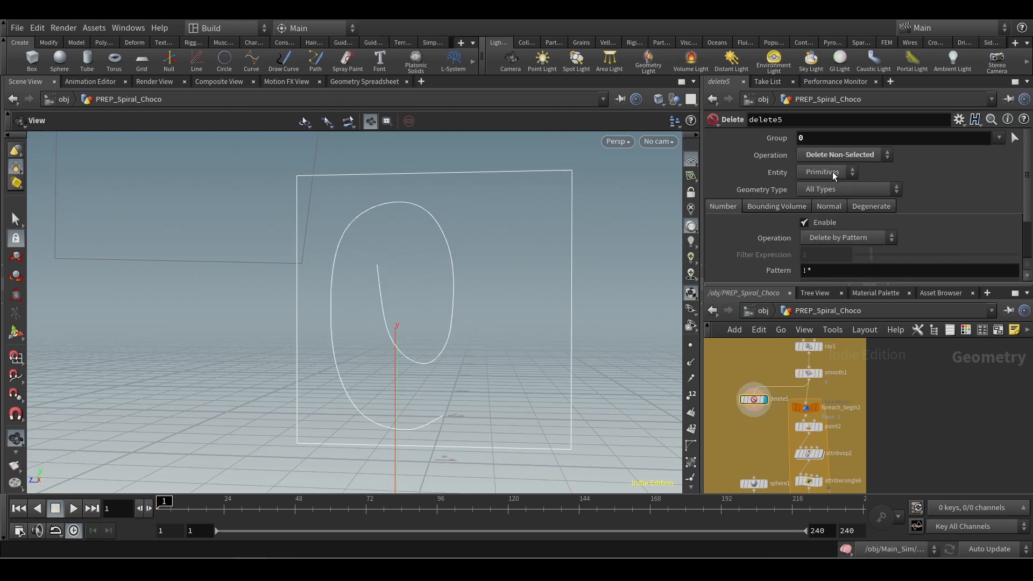
left_click(833, 155)
left_click(831, 166)
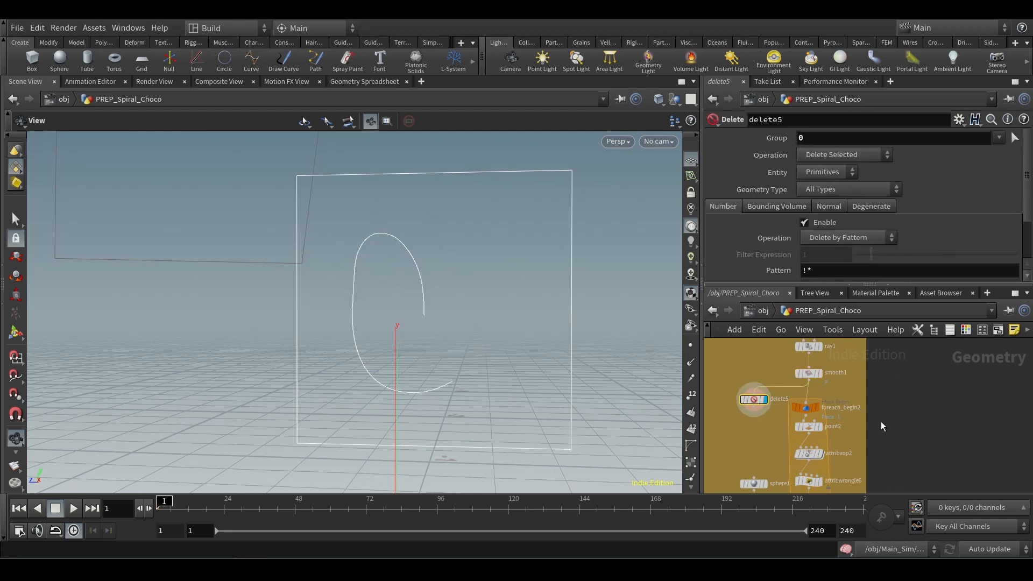
- Select the point2 node inside the foreach block and view its position and color parameters
scroll(882, 425, "up", 2)
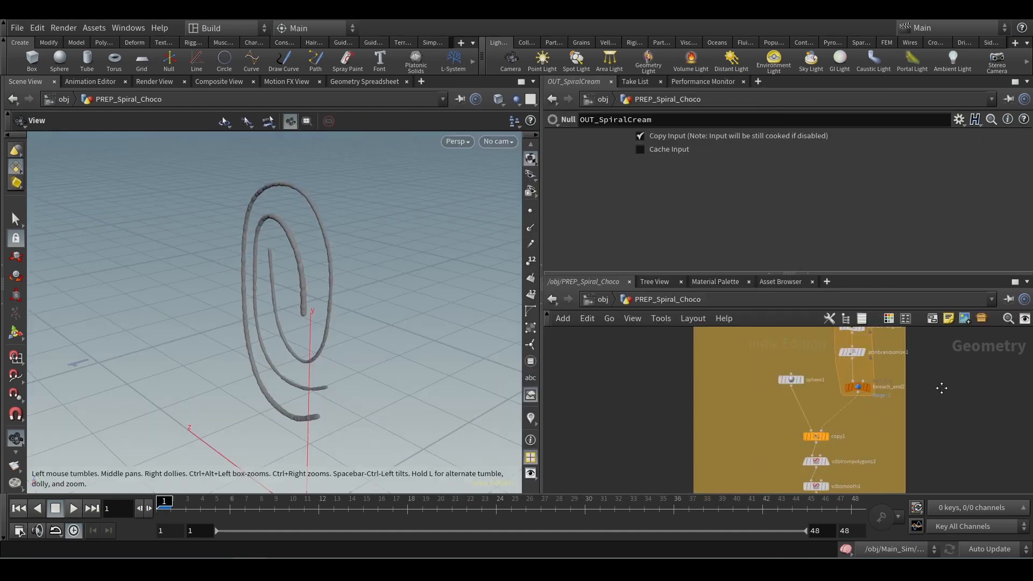
scroll(890, 420, "up", 3)
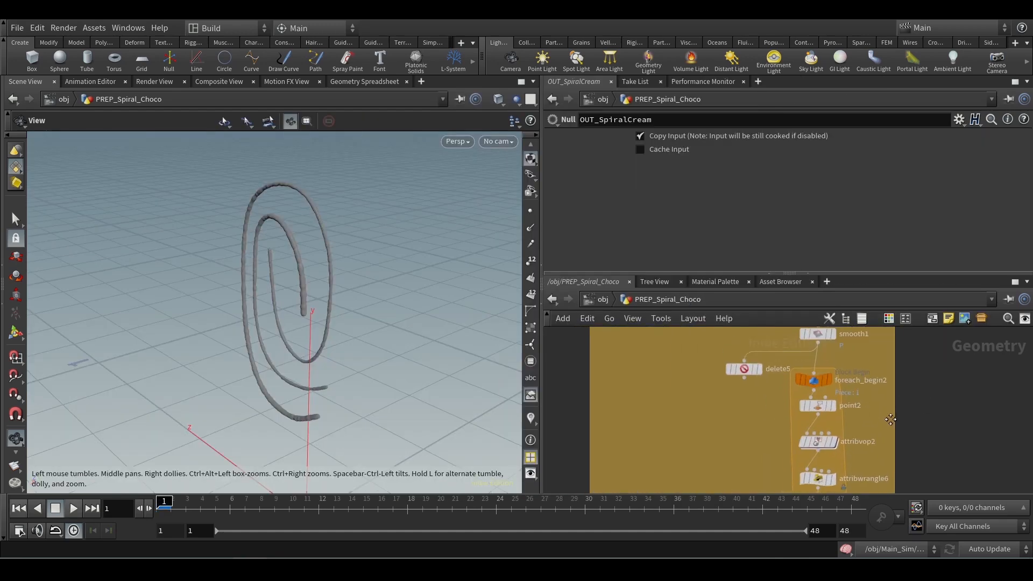
middle_click_drag(890, 419, 901, 464)
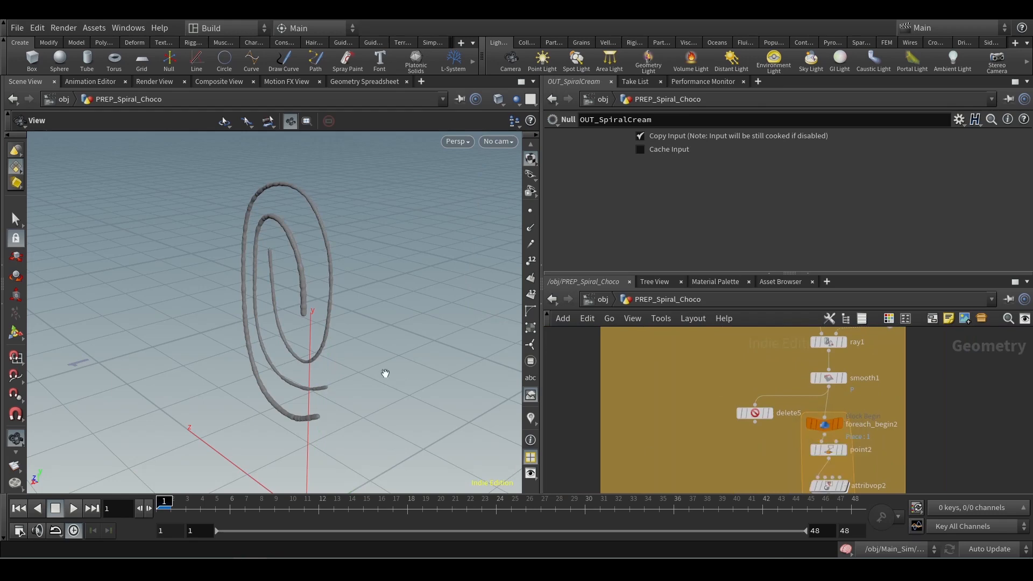
scroll(385, 373, "up", 4)
scroll(923, 450, "up", 2)
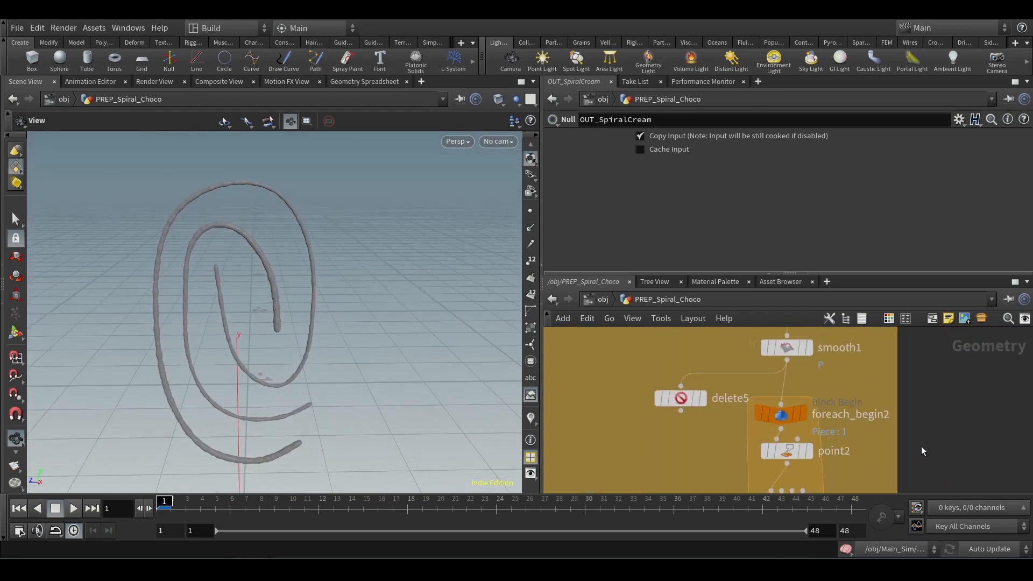
middle_click_drag(923, 450, 939, 425)
left_click(802, 425)
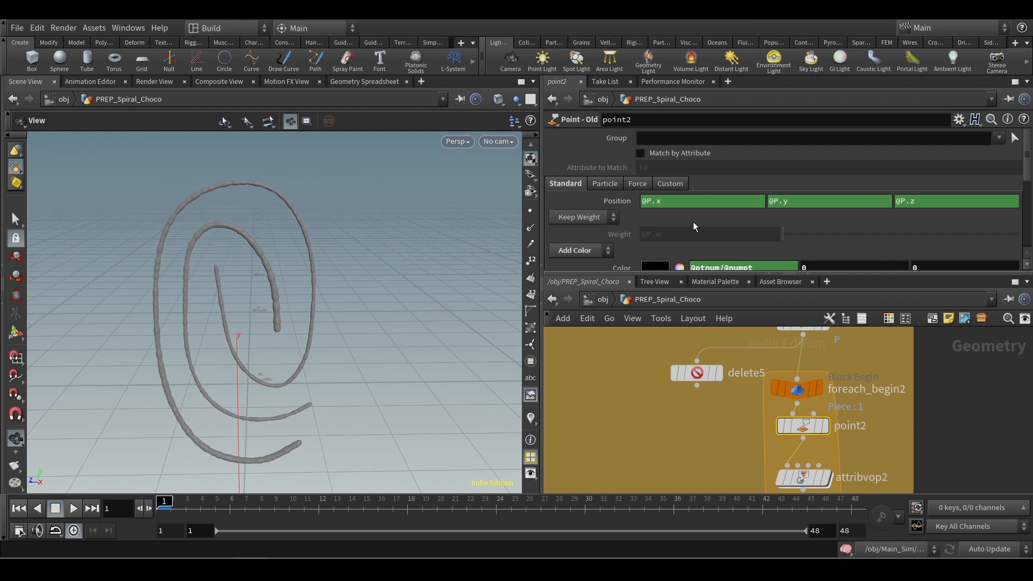
mouse_move(803, 433)
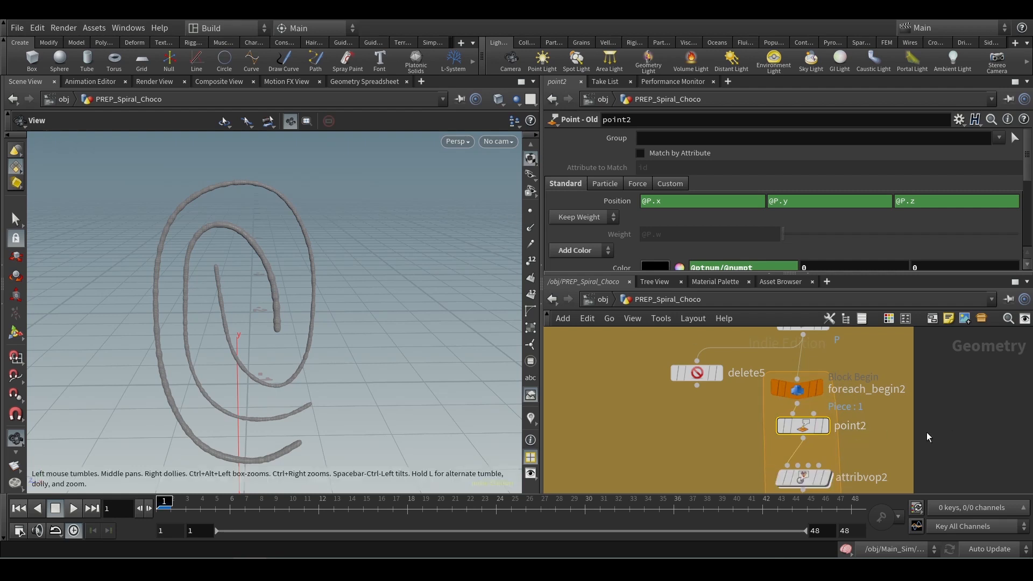
middle_click_drag(929, 437, 889, 424)
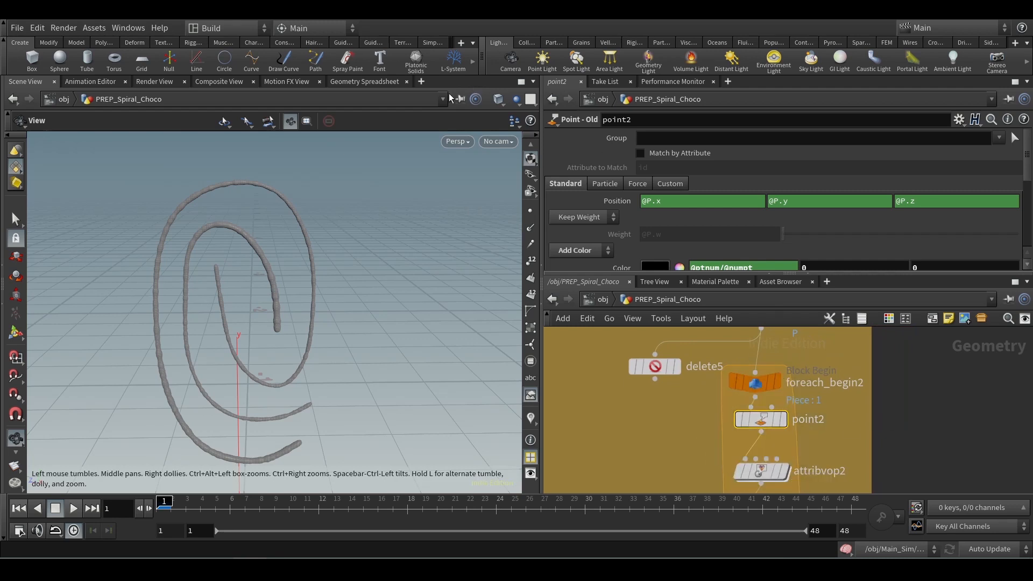
- Add a Textport pane next to the Geometry Spreadsheet
left_click(421, 81)
mouse_move(461, 108)
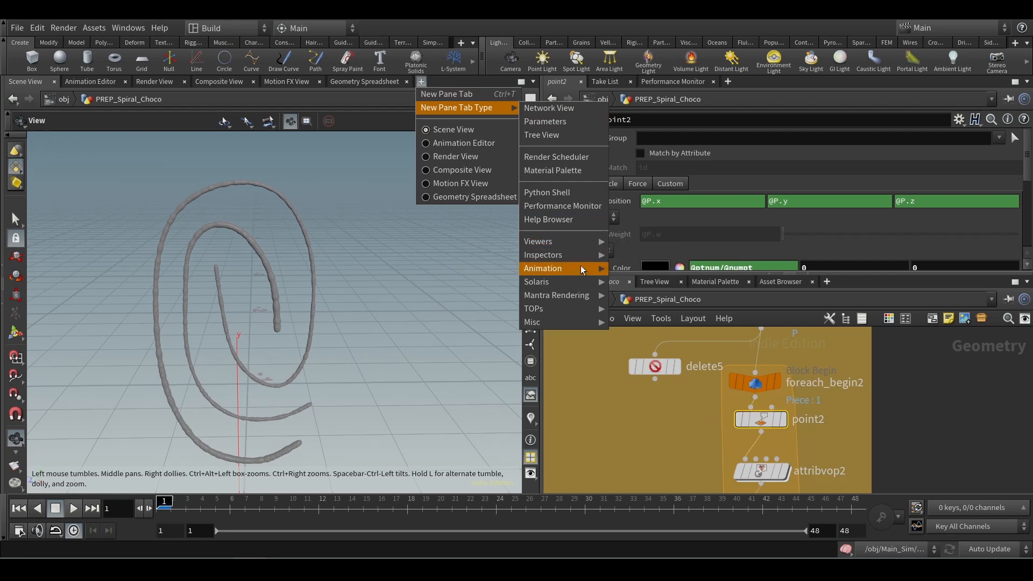
mouse_move(573, 322)
left_click(641, 353)
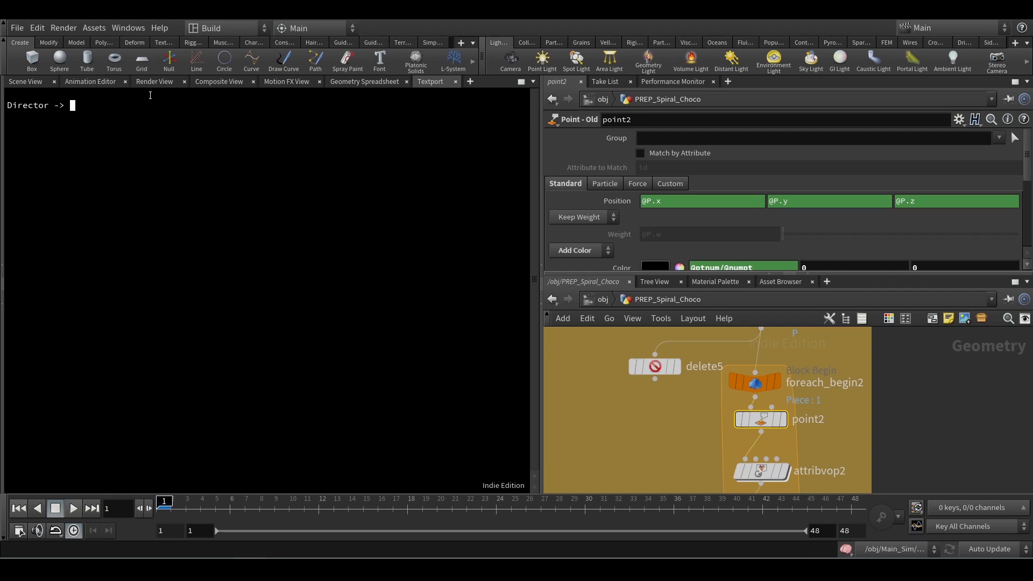
- Run opunhide in the Textport and look through the hidden operators down to the Sop entries
type("opunhide")
key("Return")
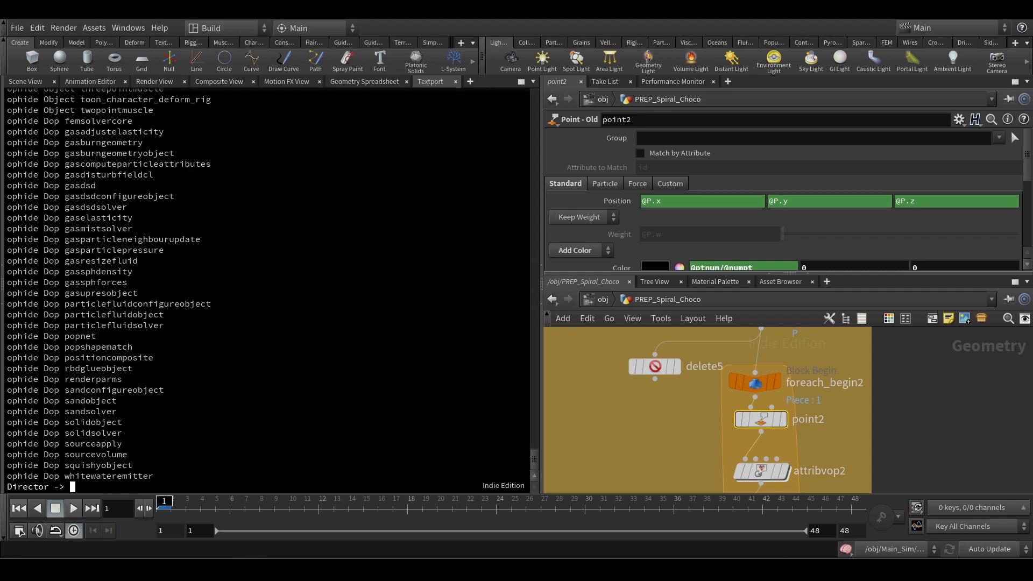
left_click_drag(536, 454, 505, 460)
left_click_drag(532, 463, 514, 324)
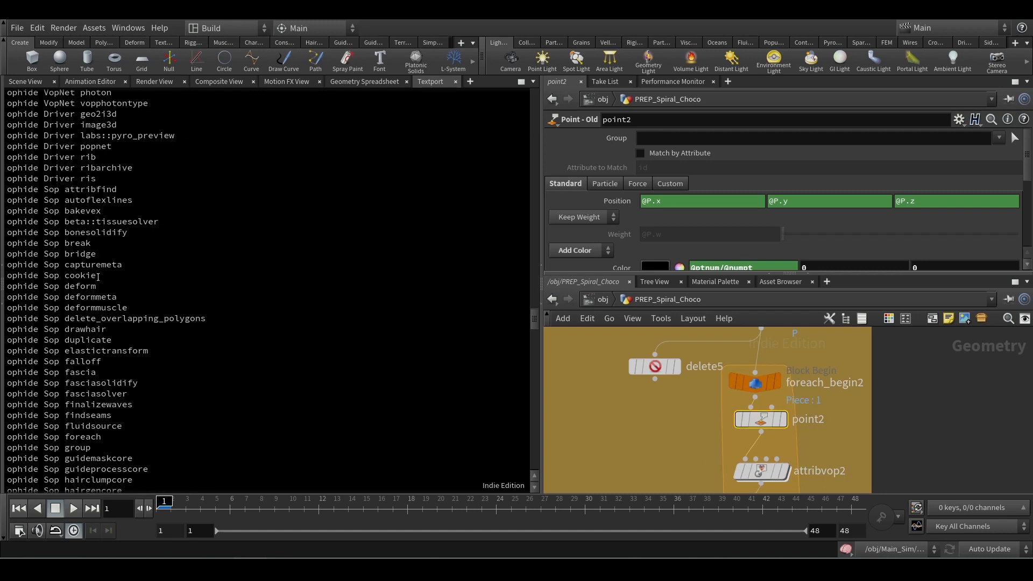
- Pick out the Sop cookie entry in the hidden operator list and run opunhide Sop cookie in the Textport
left_click_drag(97, 277, 43, 278)
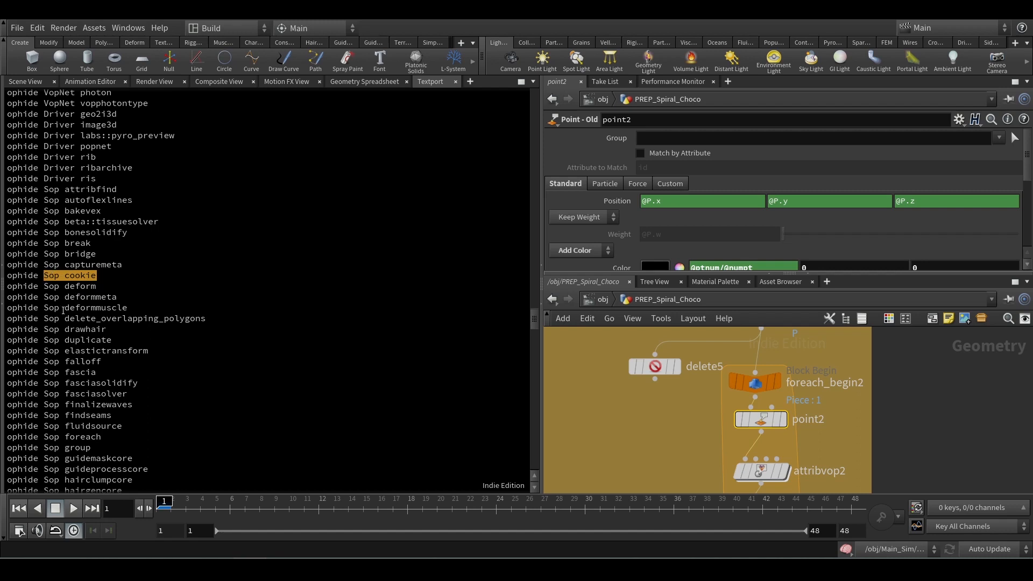
left_click_drag(111, 149, 45, 149)
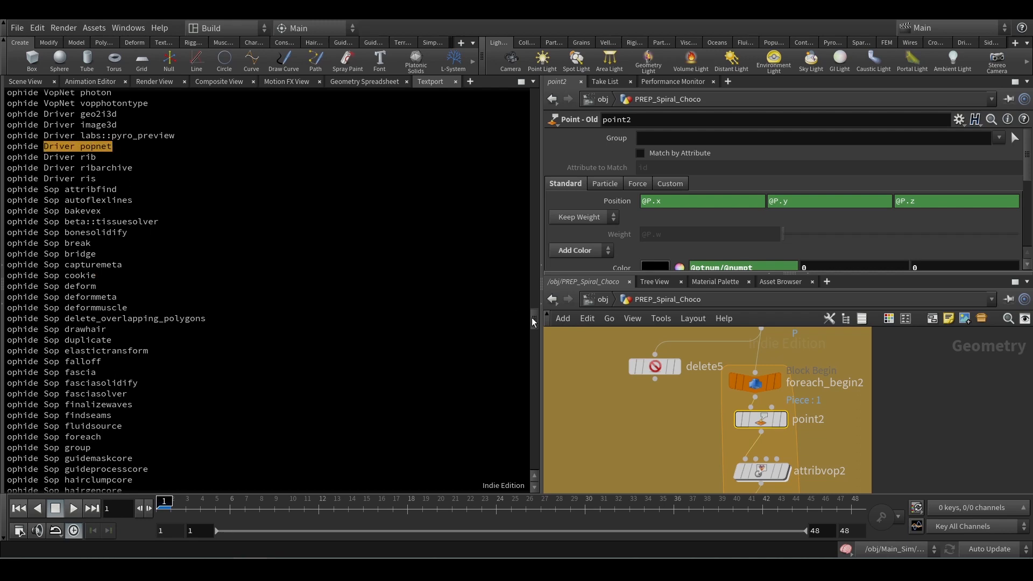
left_click_drag(533, 322, 521, 472)
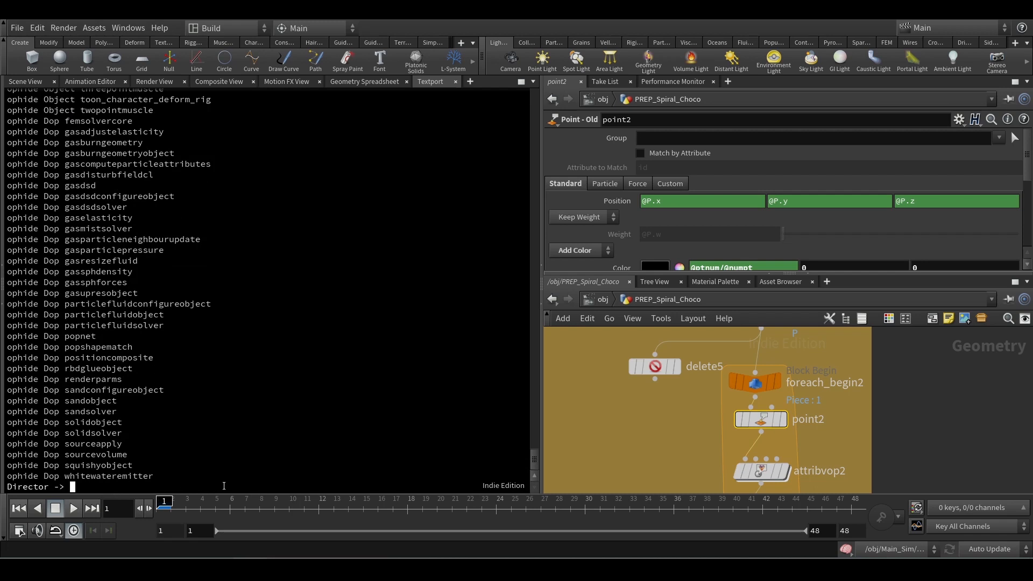
type("opunhide ")
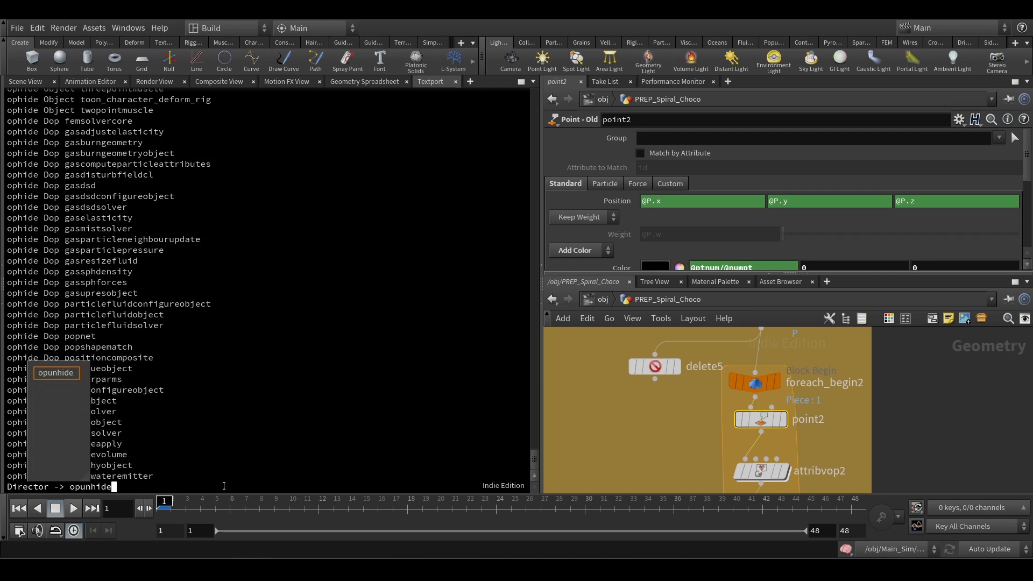
type("Sop cookie")
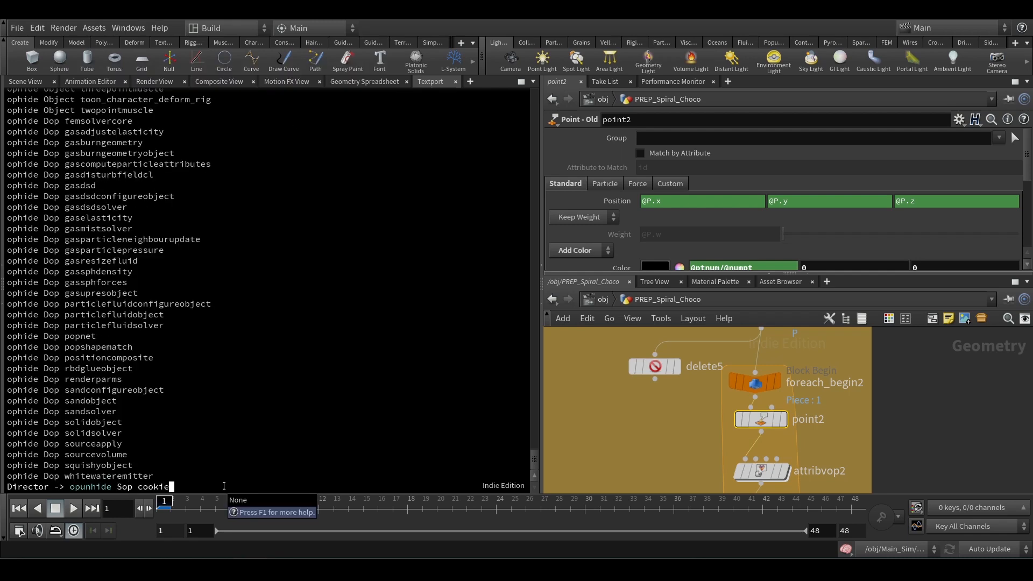
key("Return")
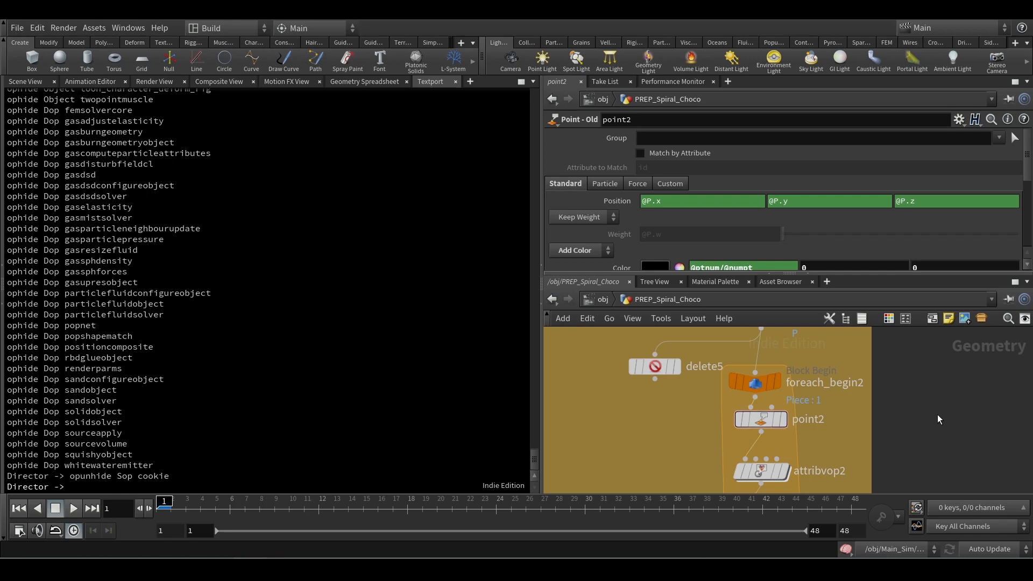
- Search the geometry network's operator list for the Cookie node, closing it without placing anything
key("Tab")
type("cook")
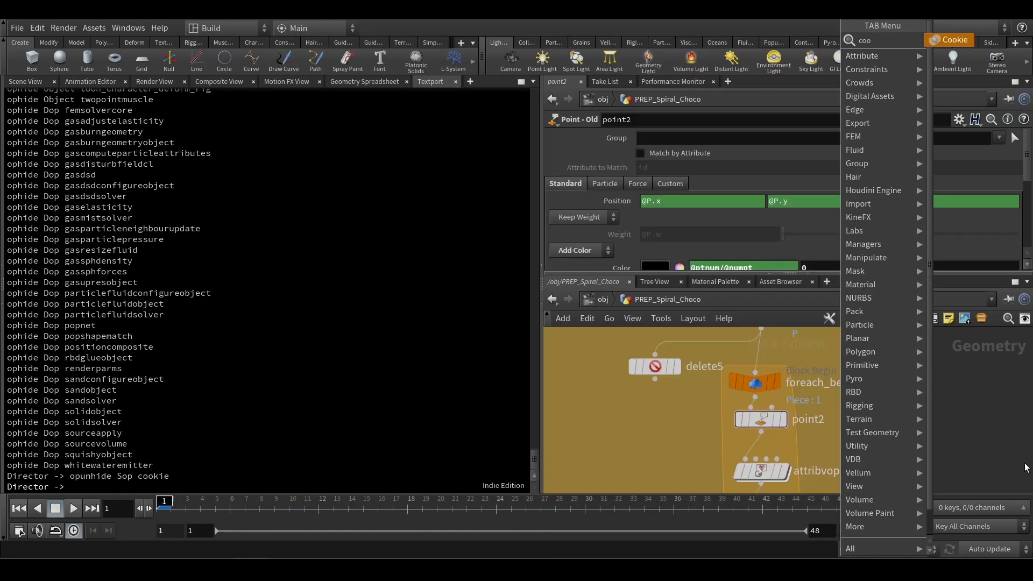
left_click(978, 430)
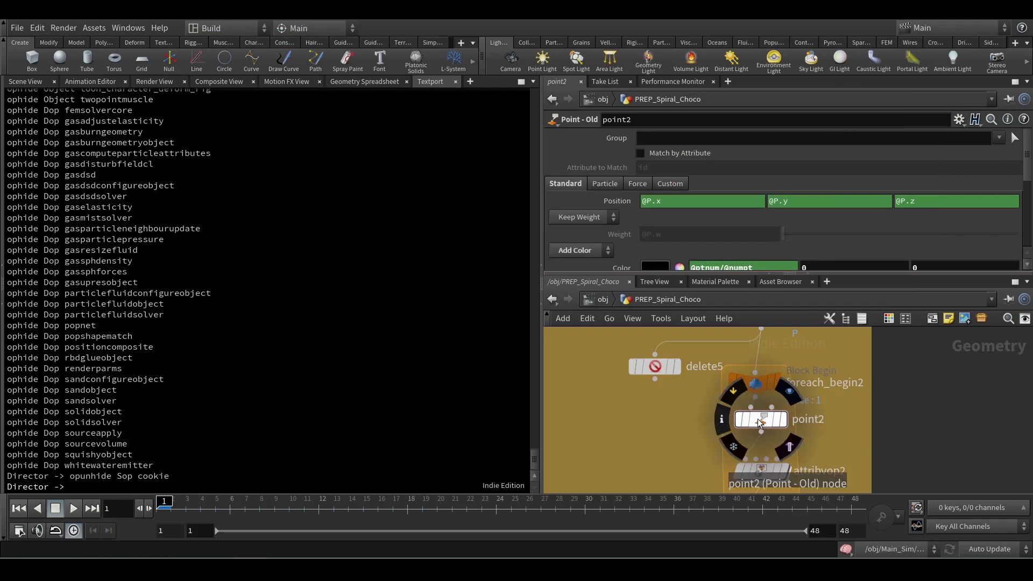
- Nudge the point2 node slightly down and search the operator list for "poi" to check the available Point nodes
left_click_drag(758, 424, 759, 435)
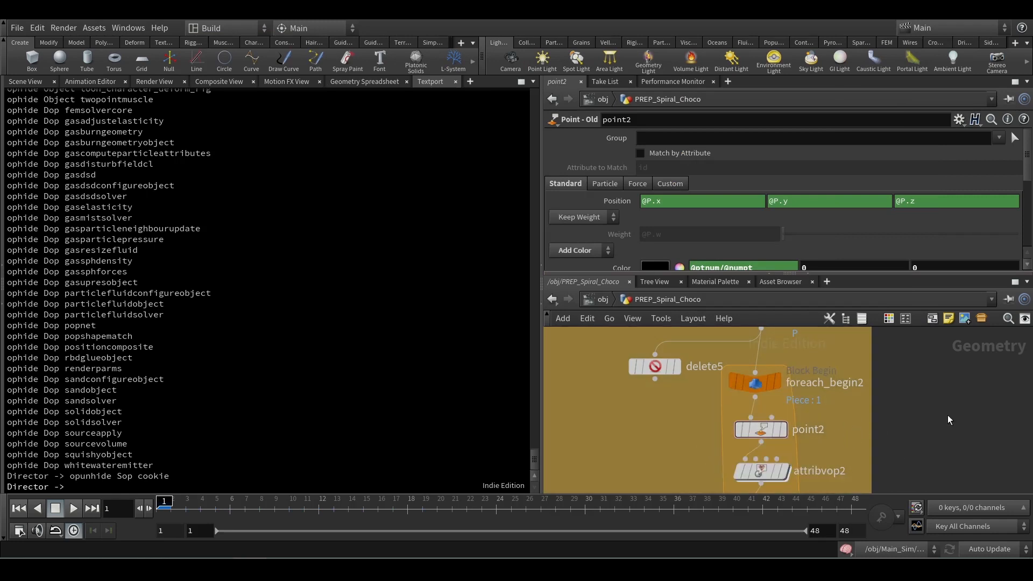
key("Tab")
type("poi")
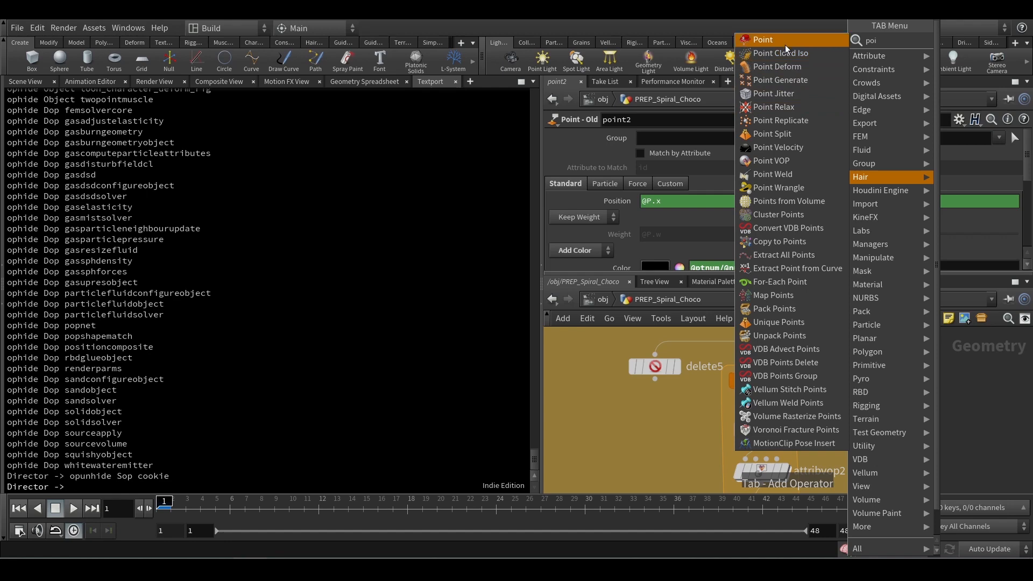
- Find Sop point in the hidden operator list, copy it and run opunhide Sop point in the Textport
scroll(155, 314, "up", 3)
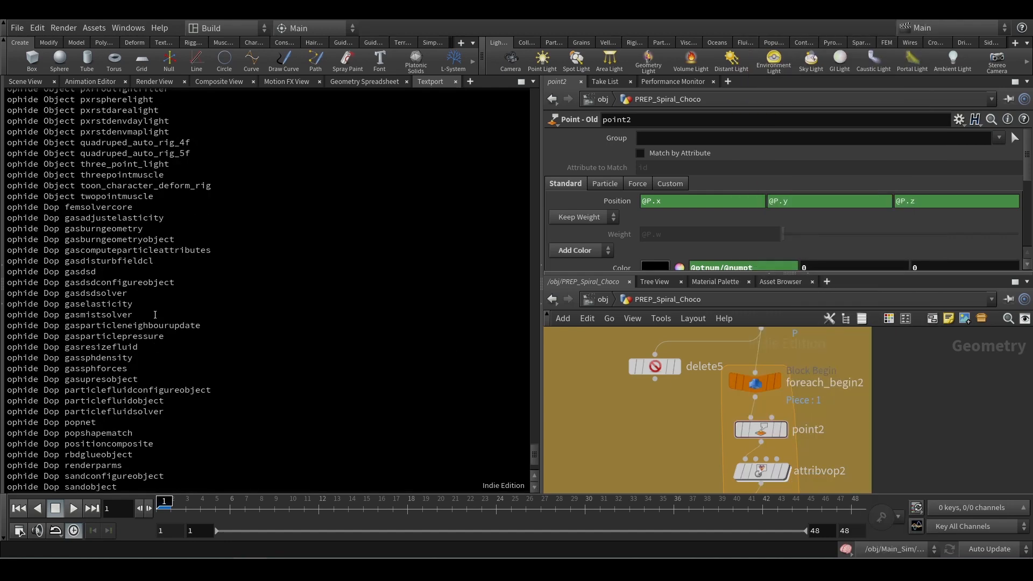
scroll(155, 314, "up", 20)
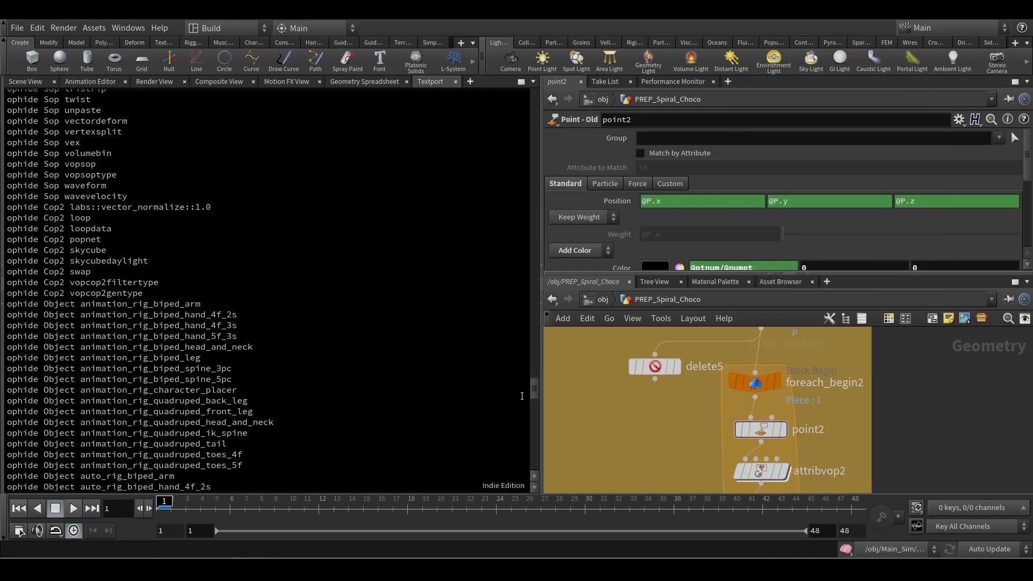
scroll(110, 196, "up", 15)
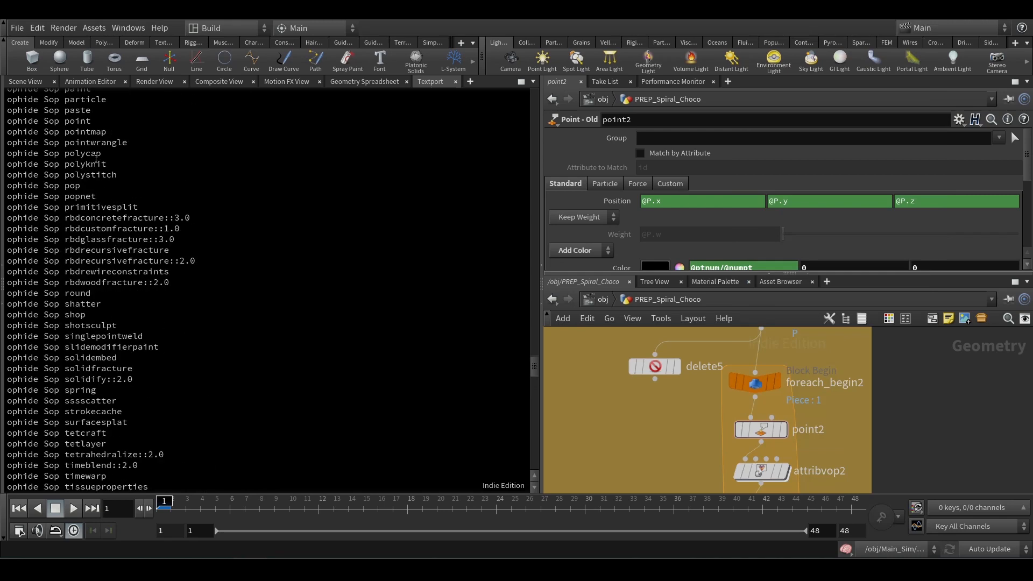
left_click_drag(95, 121, 44, 124)
key("ctrl+c")
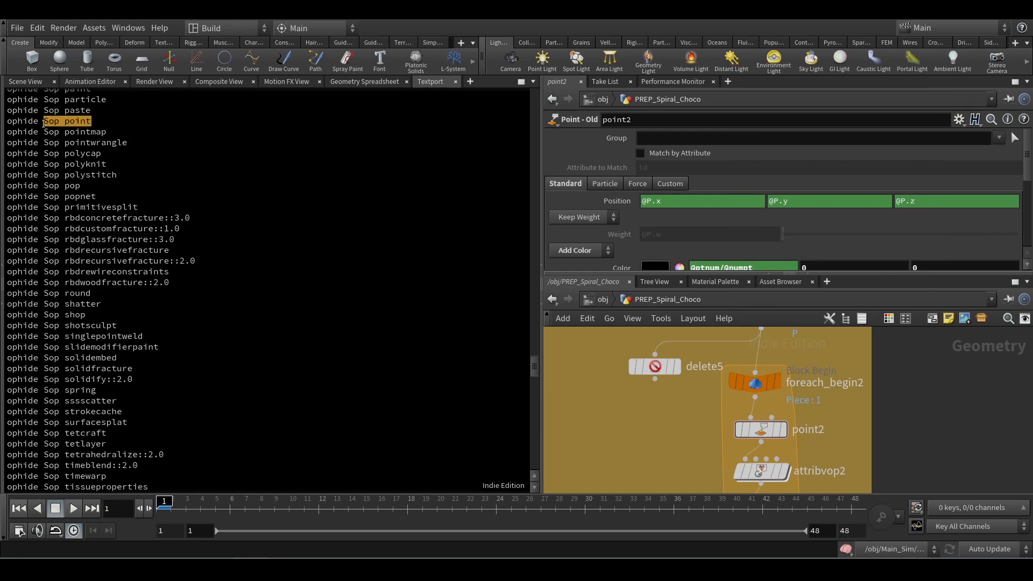
left_click_drag(534, 368, 526, 498)
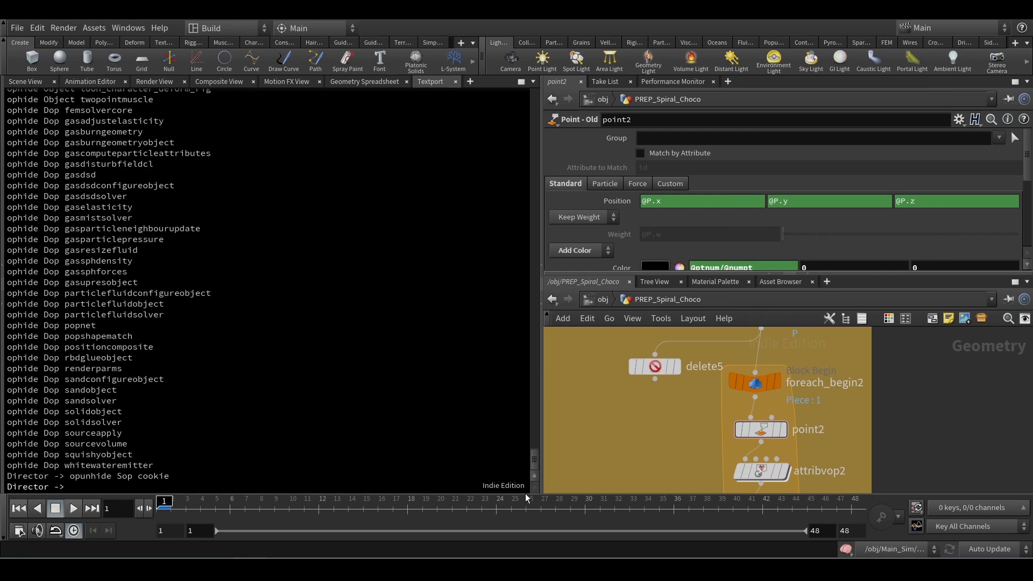
type("opunhide")
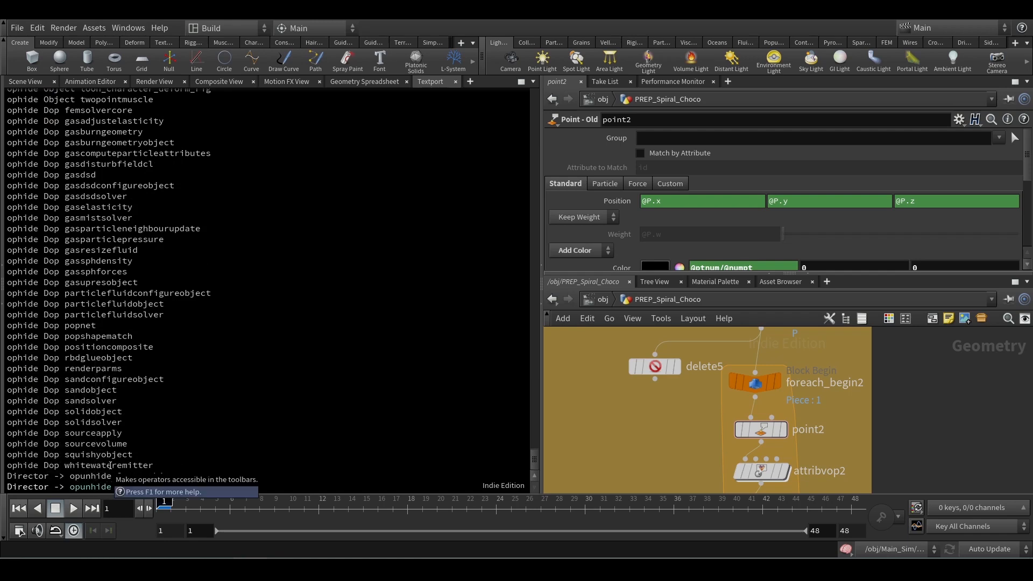
key("ctrl+v")
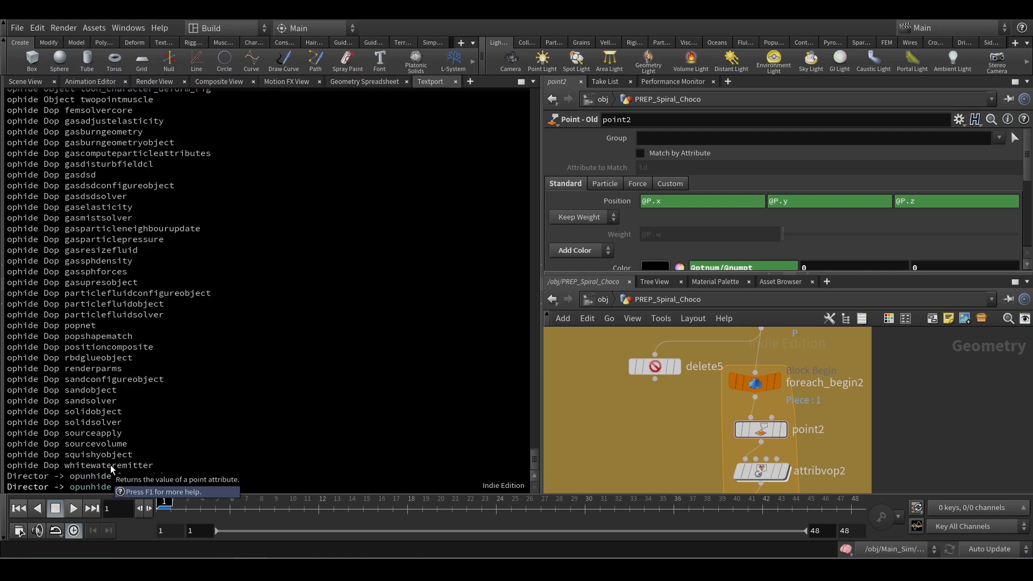
key("Return")
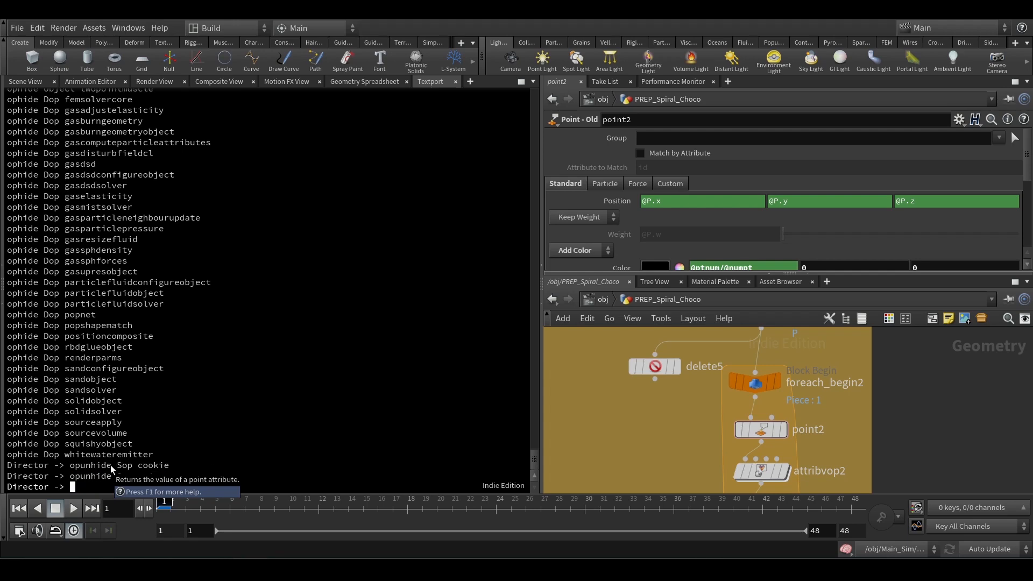
- Search the operator list for "poi" and choose Point - Old
key("Tab")
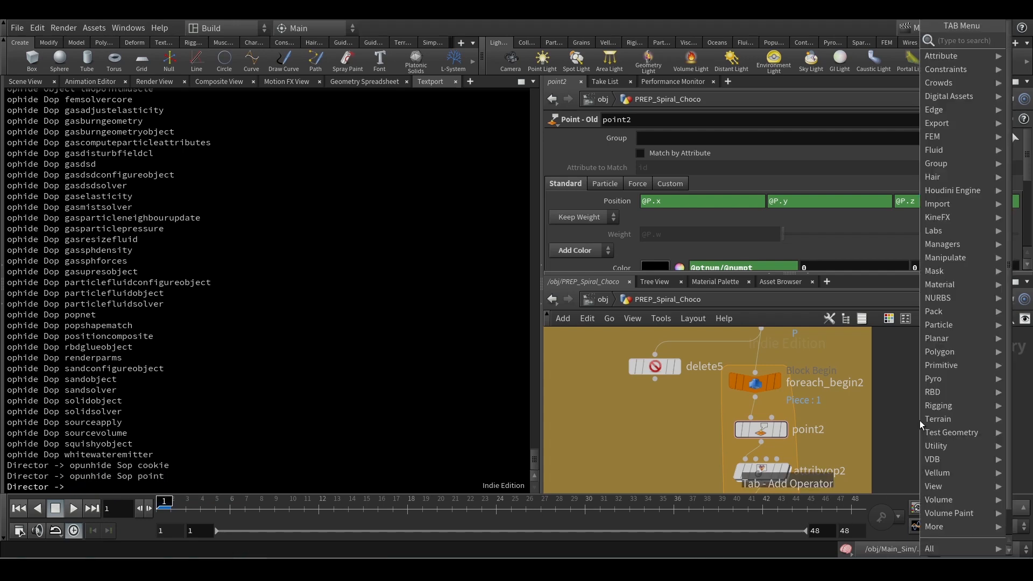
type("poi")
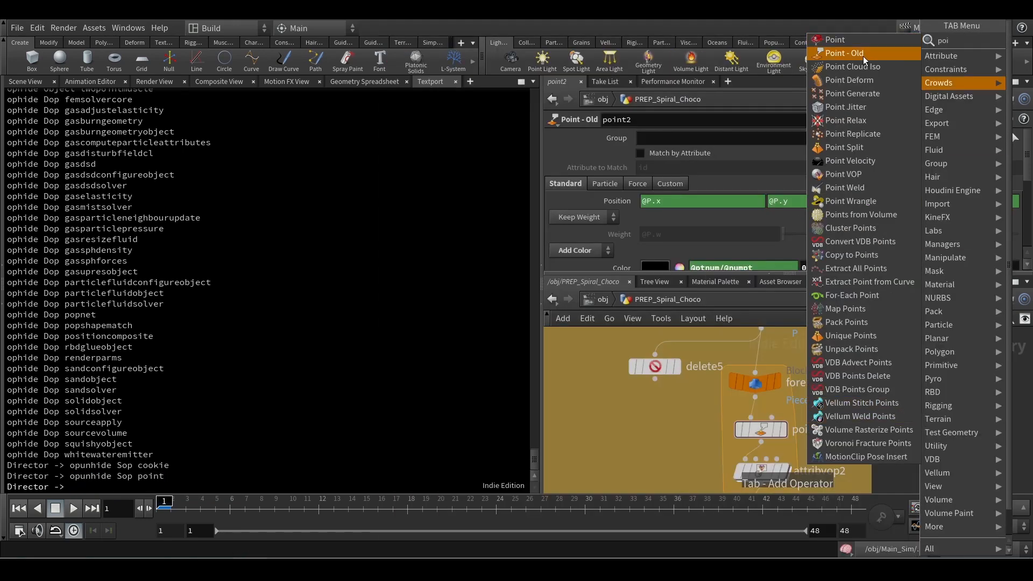
left_click(871, 56)
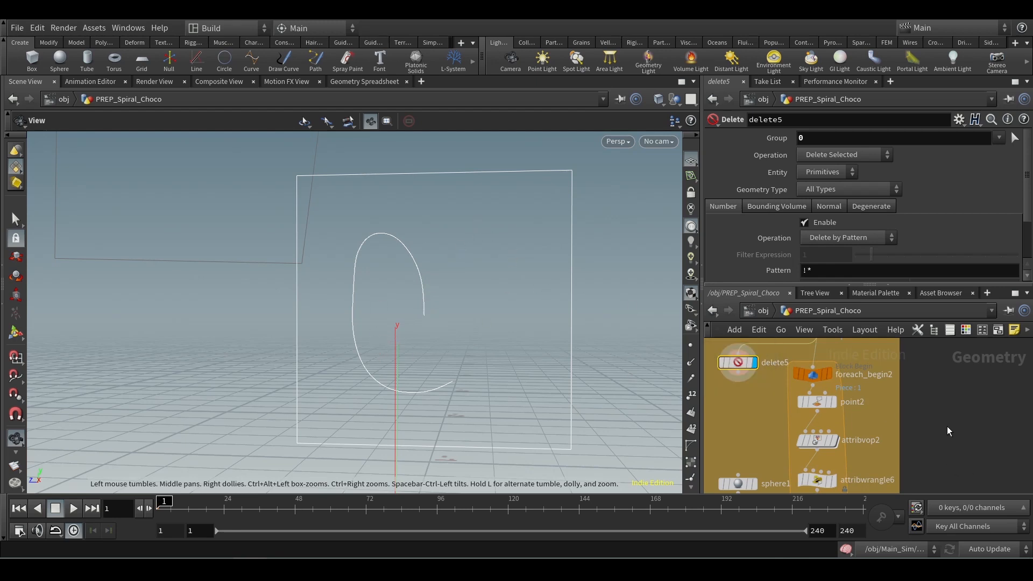
- Display and select the attribvop2 node below point2 and examine its curve up close in the viewport
middle_click_drag(927, 419, 925, 468)
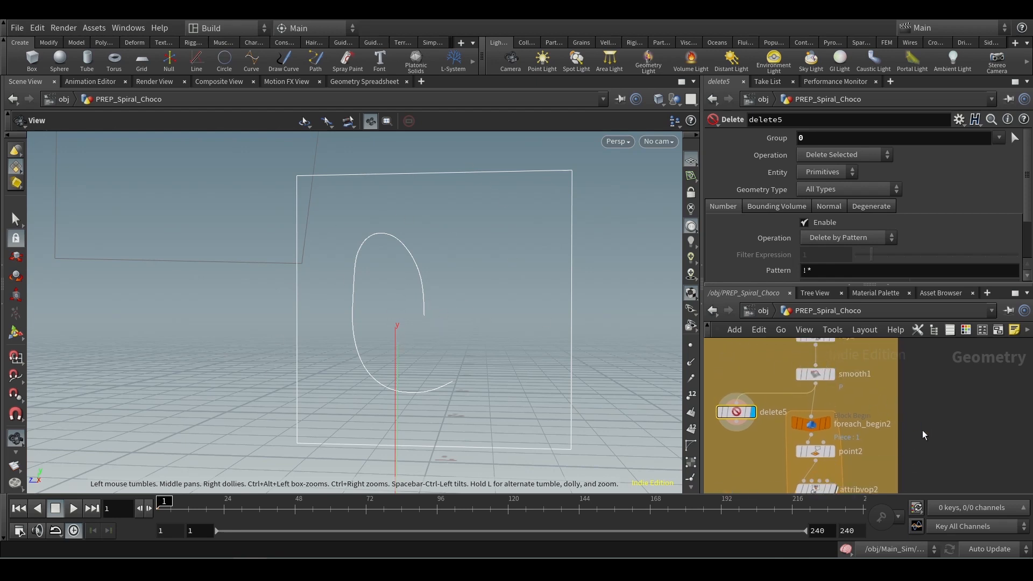
middle_click_drag(923, 435, 906, 376)
middle_click_drag(899, 438, 895, 415)
left_click(809, 412)
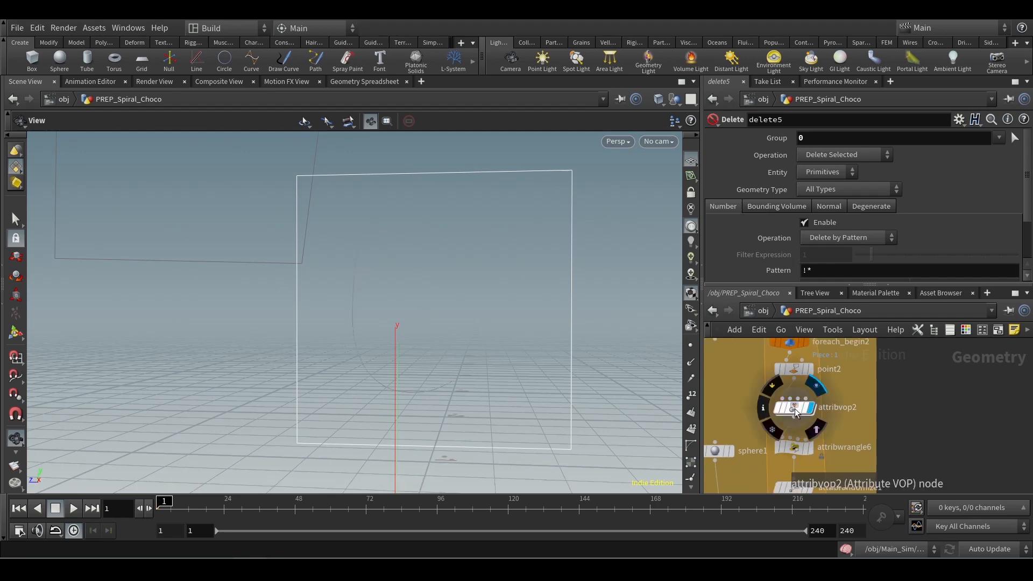
left_click(795, 409)
scroll(370, 292, "up", 3)
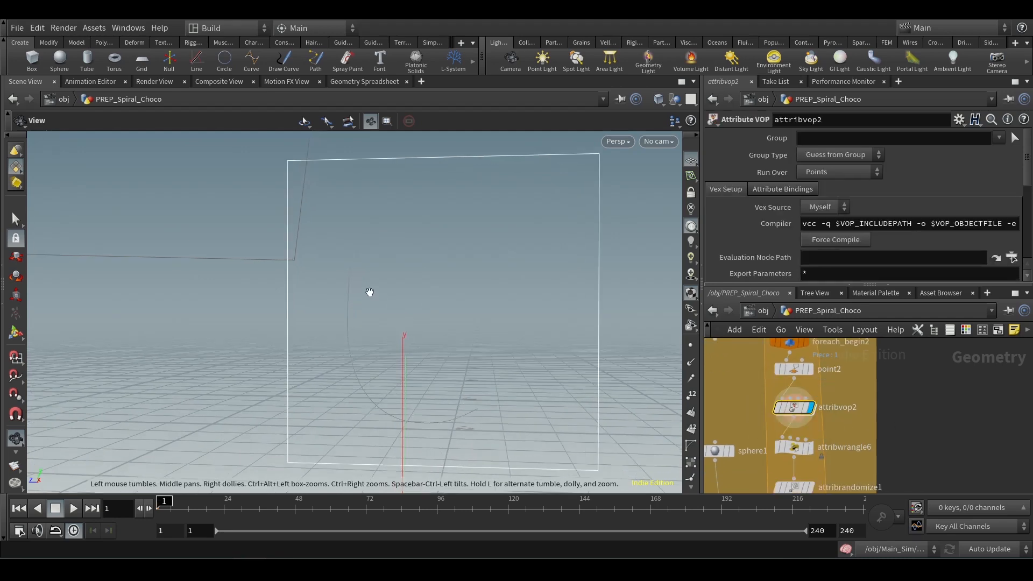
middle_click_drag(378, 305, 360, 289)
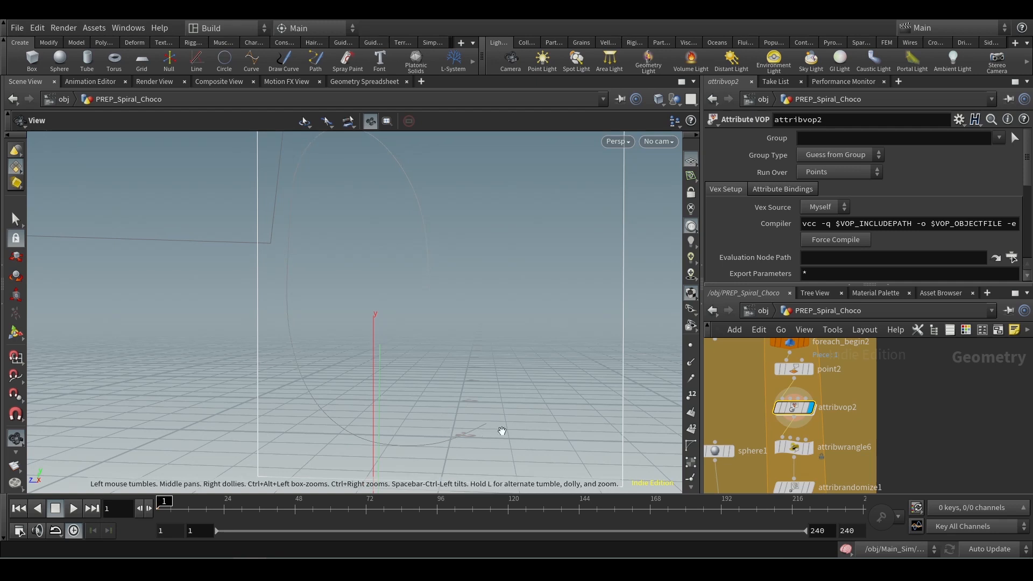
- Inspect the ramp network inside attribvop2, return to PREP_Spiral_Choco and display attribwrangle6 to view its VEXpression
mouse_move(808, 451)
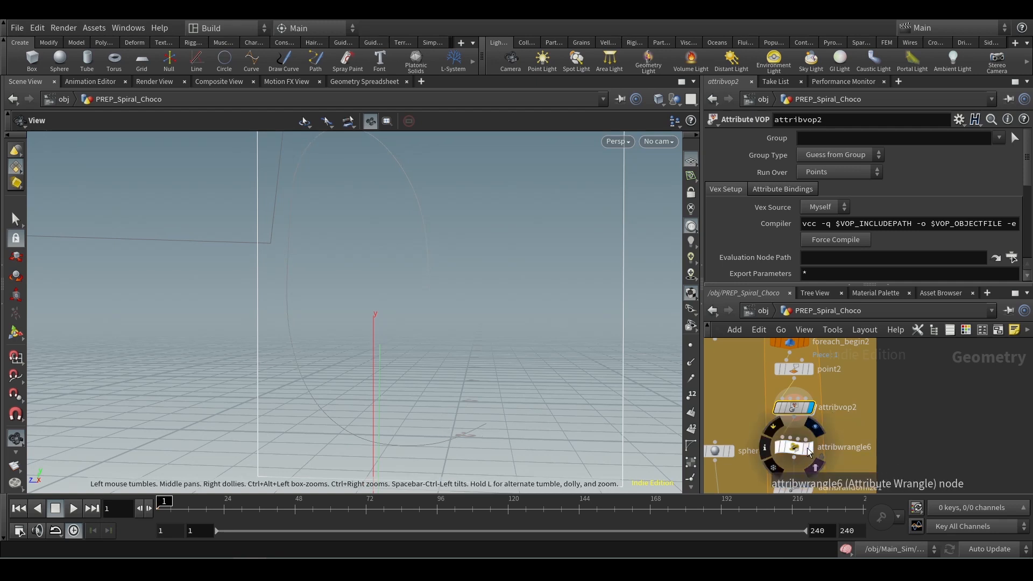
double_click(806, 411)
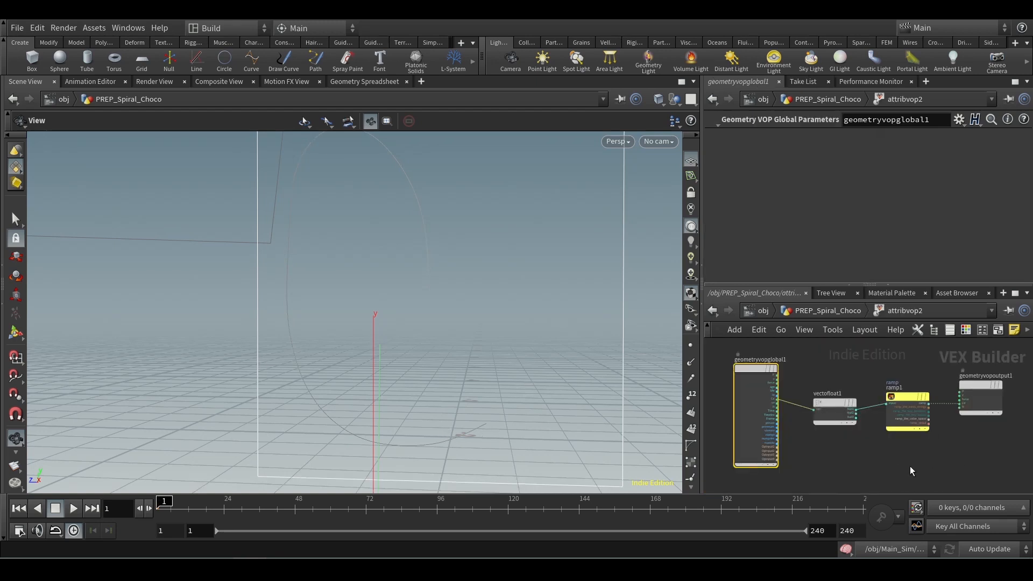
scroll(896, 465, "up", 3)
middle_click_drag(869, 447, 790, 466)
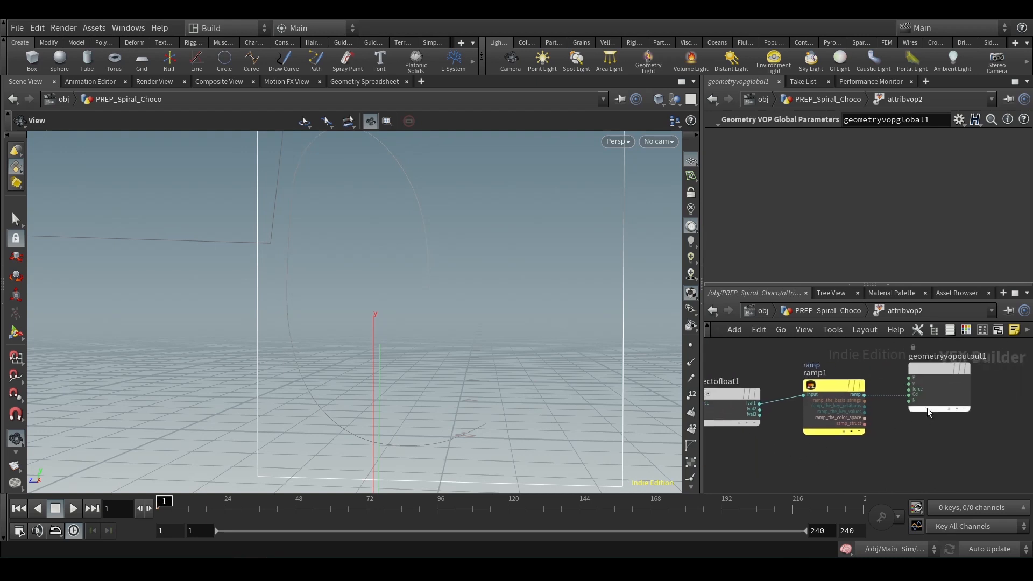
left_click(815, 311)
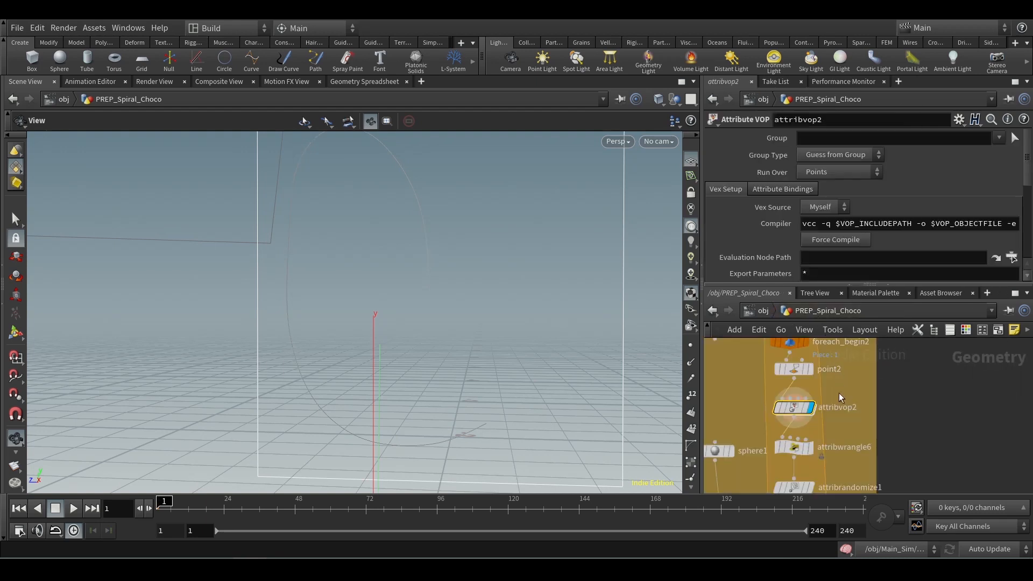
left_click(811, 451)
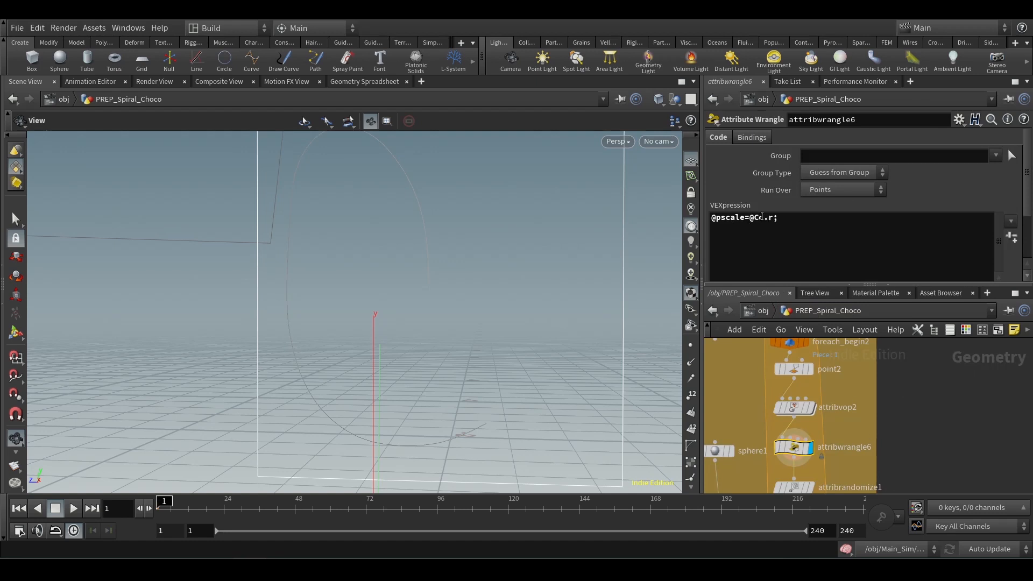
- Try lowering the middle point of attribvop2's ramp and undo the ramp change
left_click(792, 409)
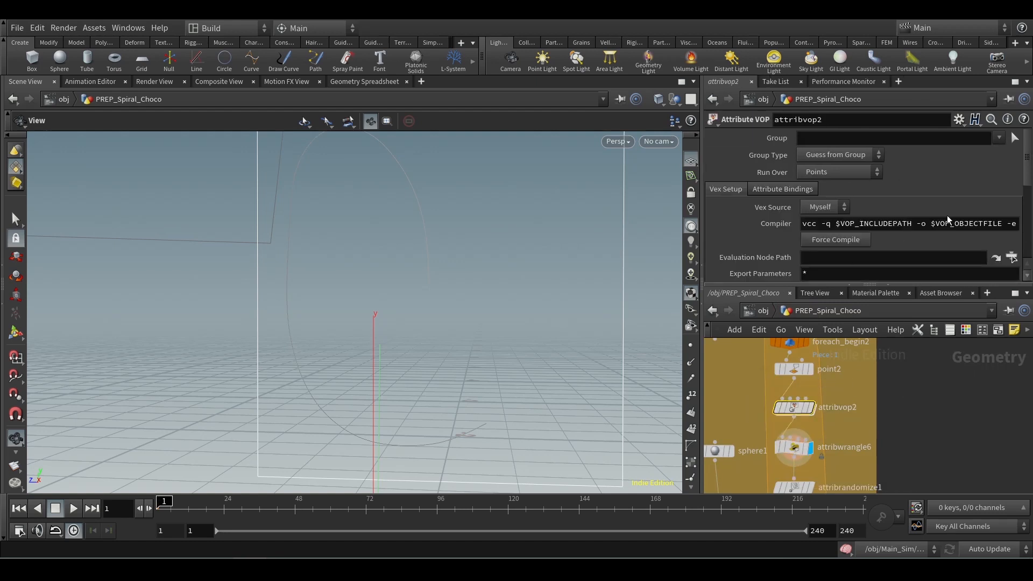
scroll(1011, 182, "down", 10)
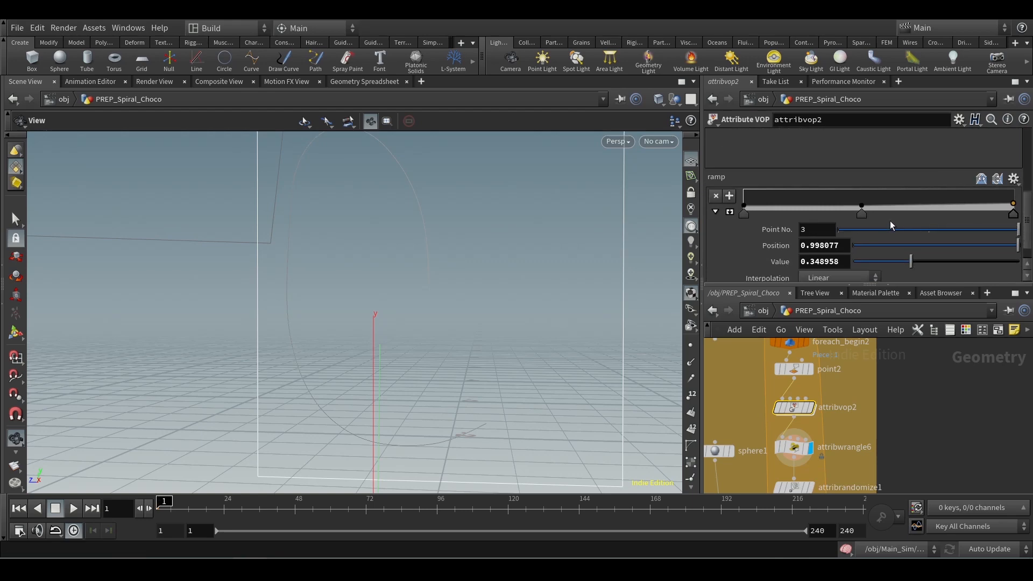
mouse_move(864, 204)
left_mouse_down()
mouse_move(857, 186)
mouse_move(857, 220)
left_mouse_up()
key("ctrl+z")
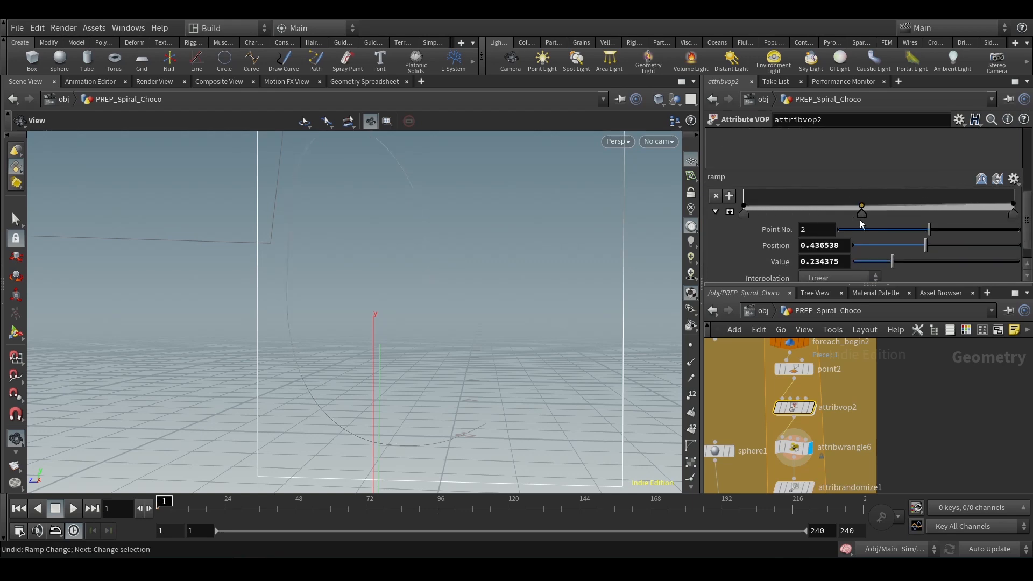
- Display and select the attribrandomize1 node below attribwrangle6 and view its parameters
middle_click_drag(924, 431, 933, 356)
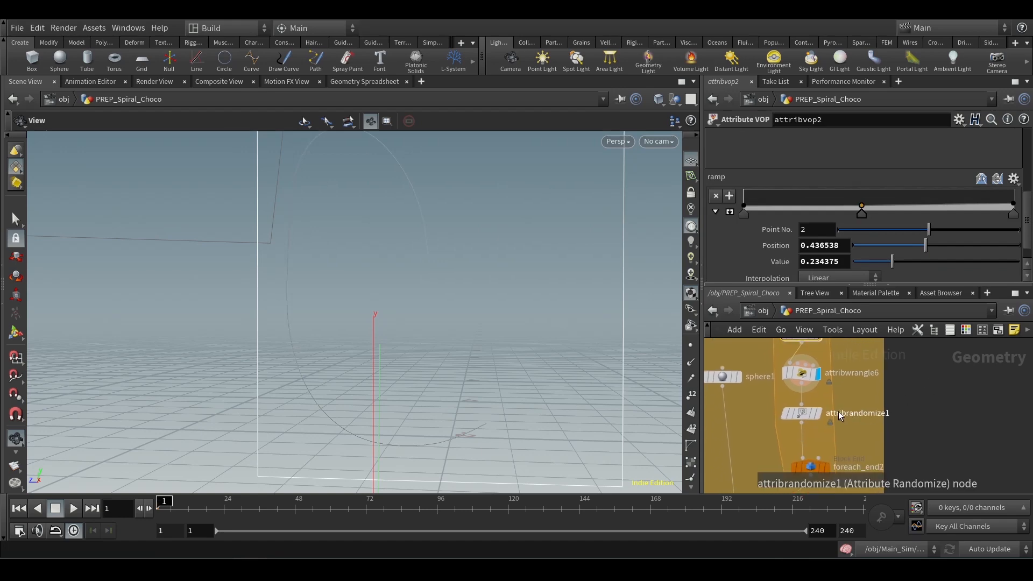
left_click(803, 414)
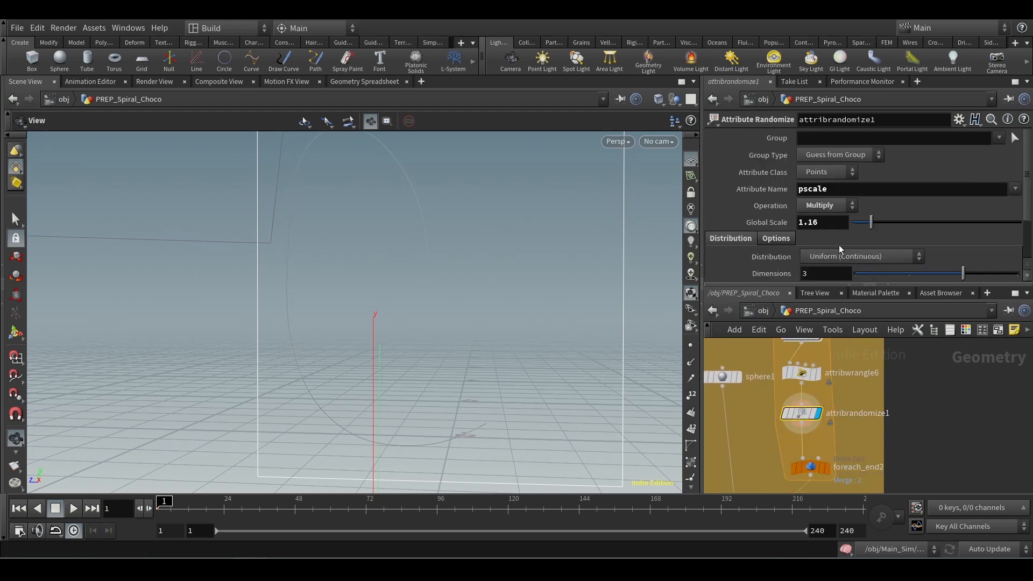
- Review attribrandomize1's pscale settings, select foreach_end2, and display and select the copy1 node to view the spiral geometry
scroll(1020, 202, "down", 3)
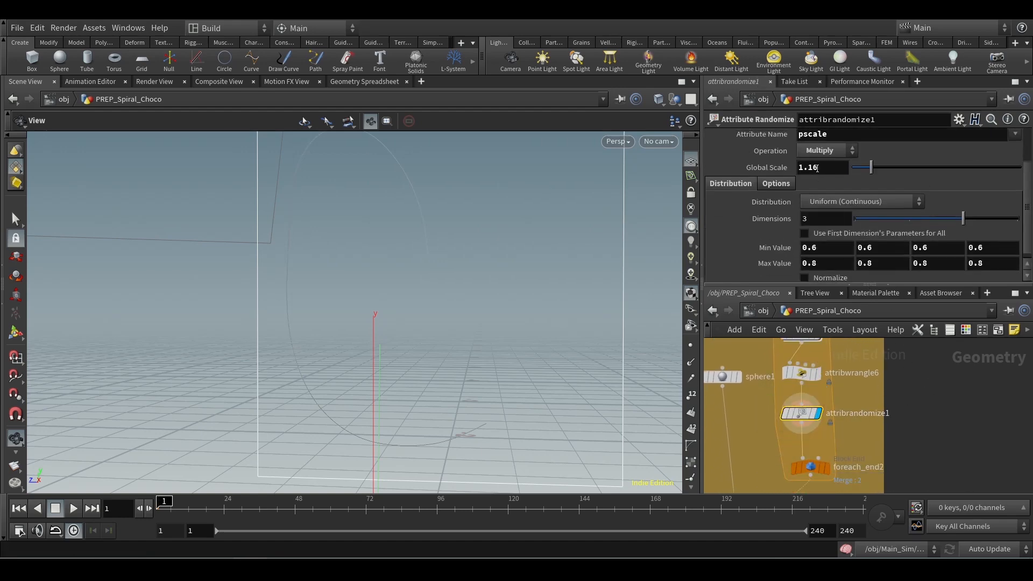
middle_click_drag(902, 409, 932, 367)
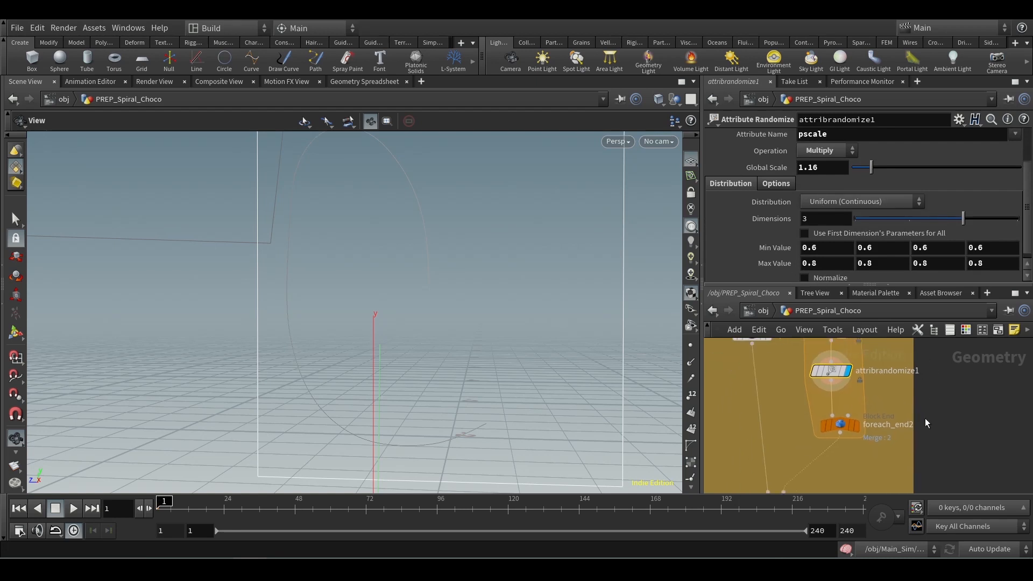
middle_click_drag(937, 428, 953, 376)
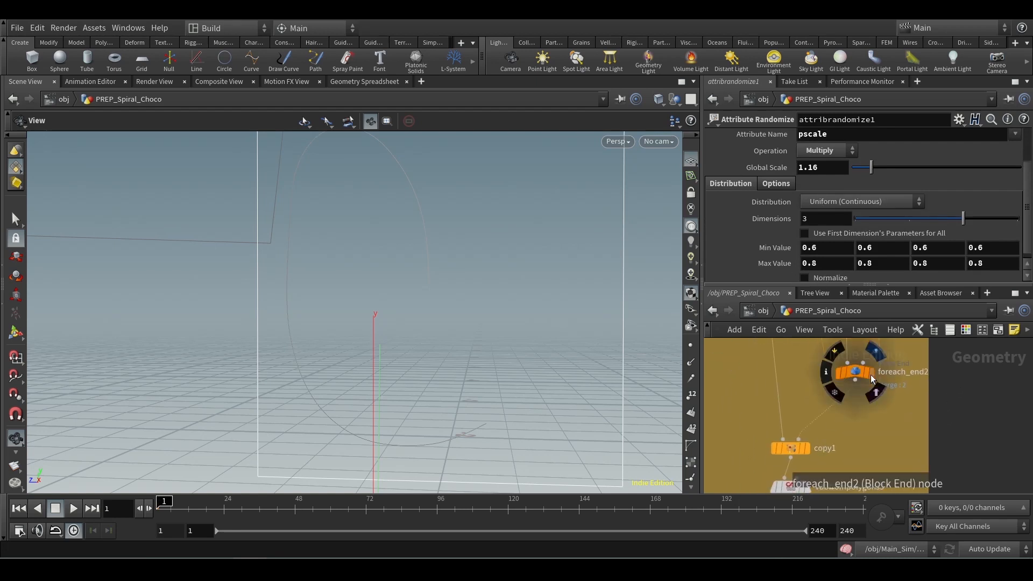
left_click(855, 372)
left_click(807, 448)
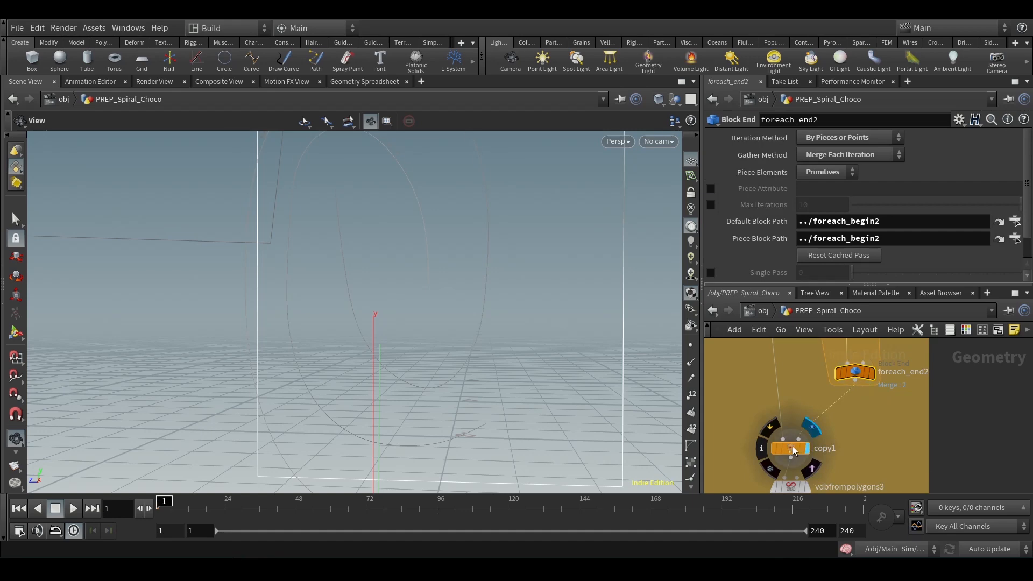
left_click(793, 450)
left_click_drag(372, 248, 389, 257)
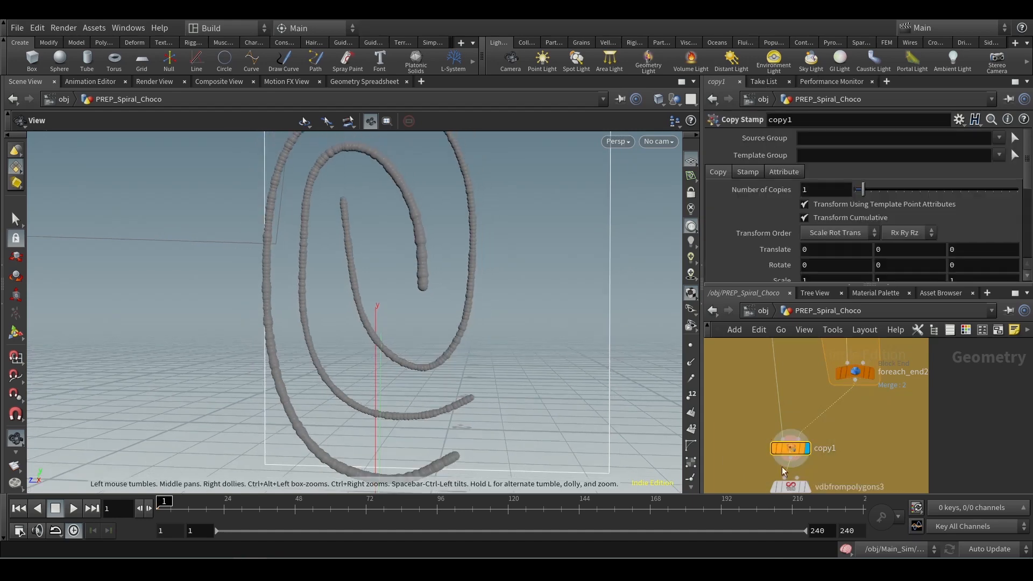
- Enlarge the network editor in width and height and bring copy1 with its downstream VDB nodes into view
middle_click_drag(782, 362, 810, 457)
left_click_drag(795, 379, 780, 457)
middle_click_drag(986, 453, 975, 351)
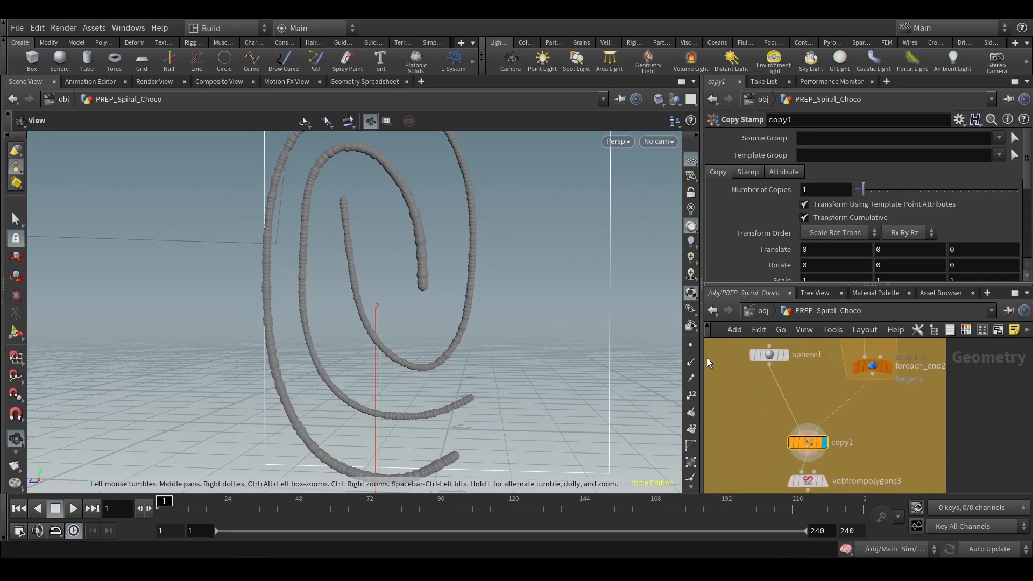
left_click_drag(702, 361, 541, 357)
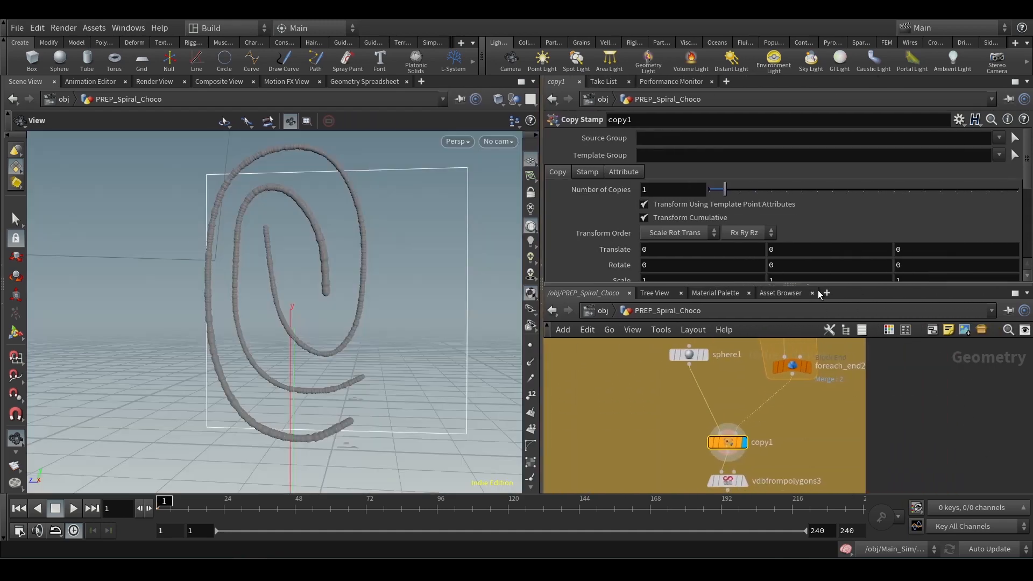
left_click_drag(819, 285, 819, 226)
scroll(744, 415, "up", 2)
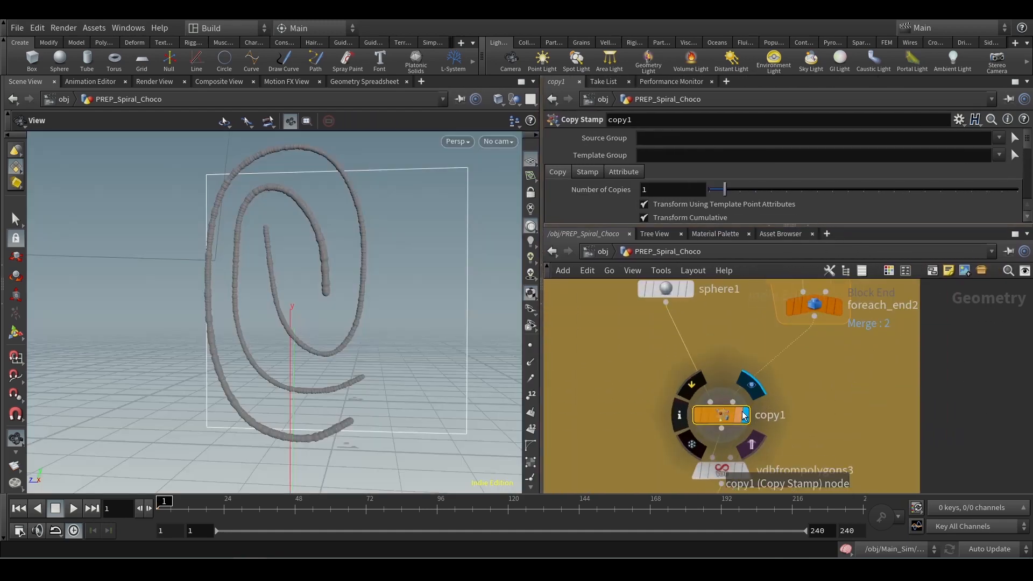
middle_click_drag(957, 449, 966, 385)
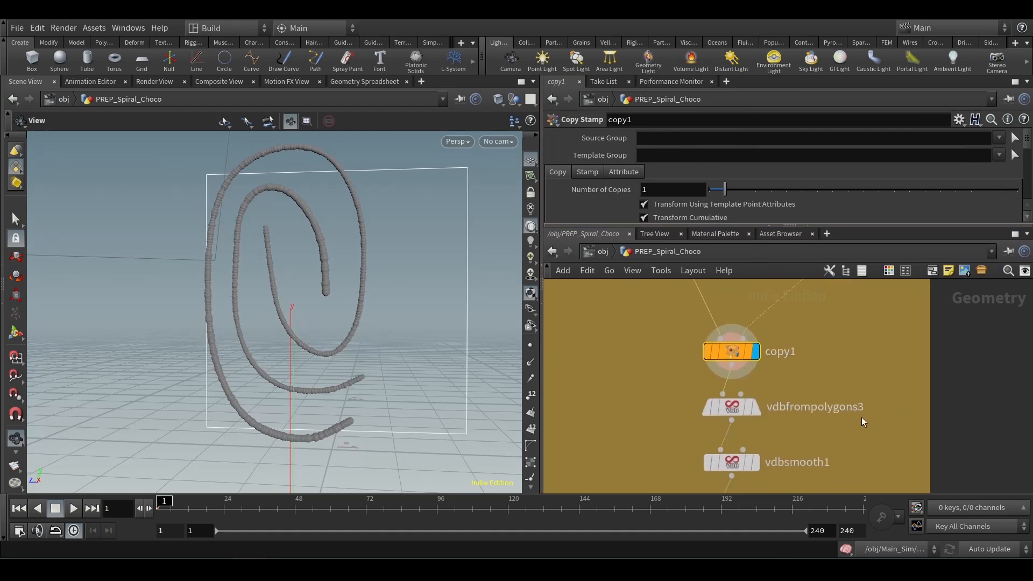
- Display vdbfrompolygons3 to view its VDB result and return the display to copy1
mouse_move(760, 413)
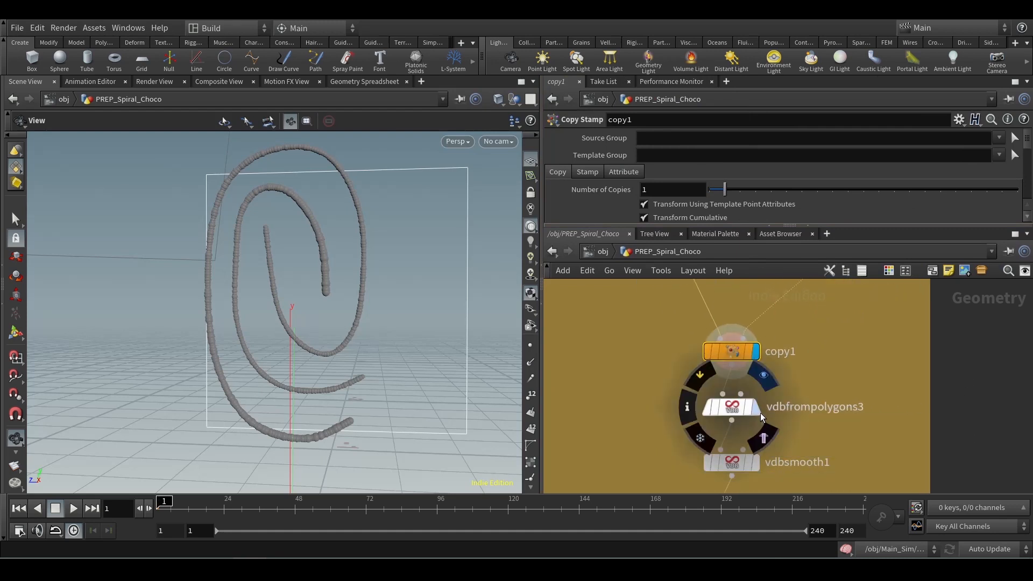
left_click(732, 409)
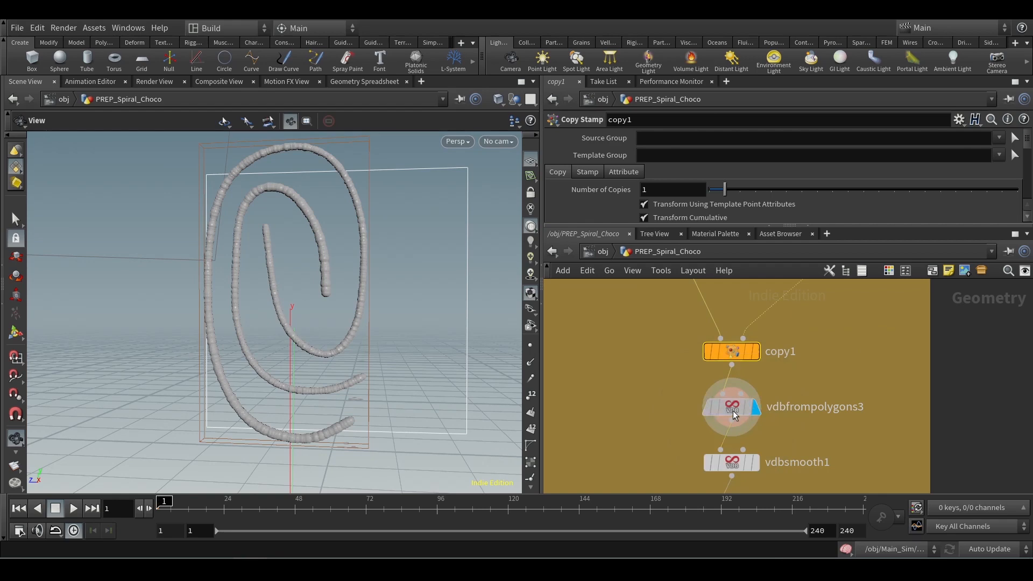
left_click(738, 357)
- Select attribvop2, try raising the first point of its ramp, and undo the ramp change
middle_click_drag(1002, 337, 938, 444)
middle_click_drag(930, 370, 931, 409)
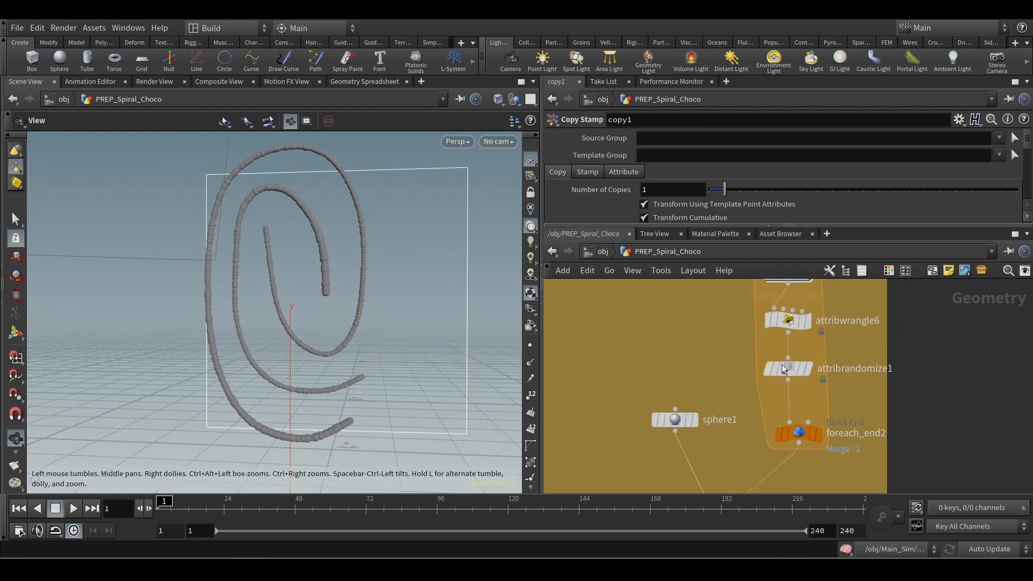
middle_click_drag(785, 368, 781, 398)
left_click(785, 301)
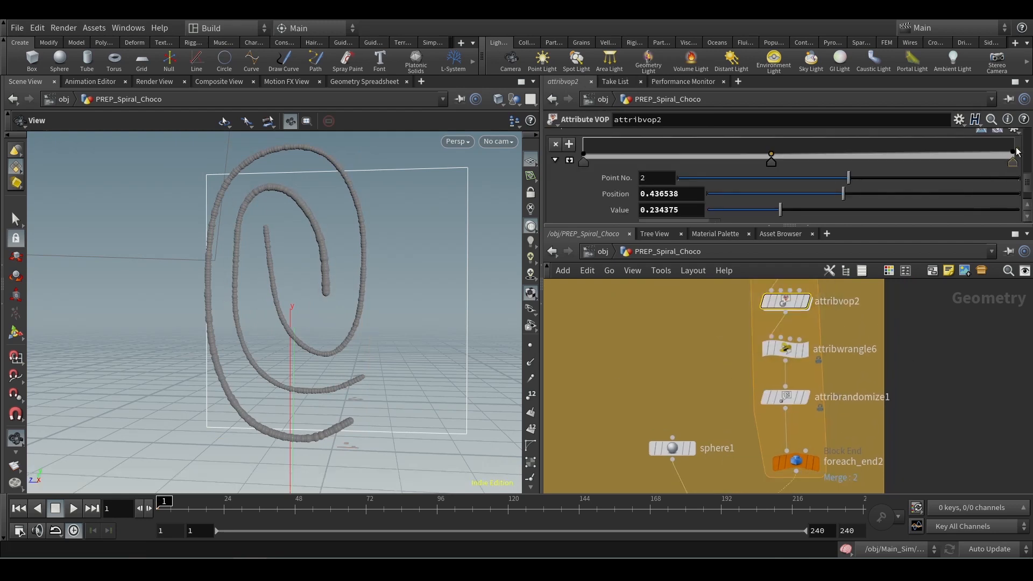
mouse_move(1025, 180)
left_mouse_down()
mouse_move(1024, 160)
mouse_move(1023, 182)
left_mouse_up()
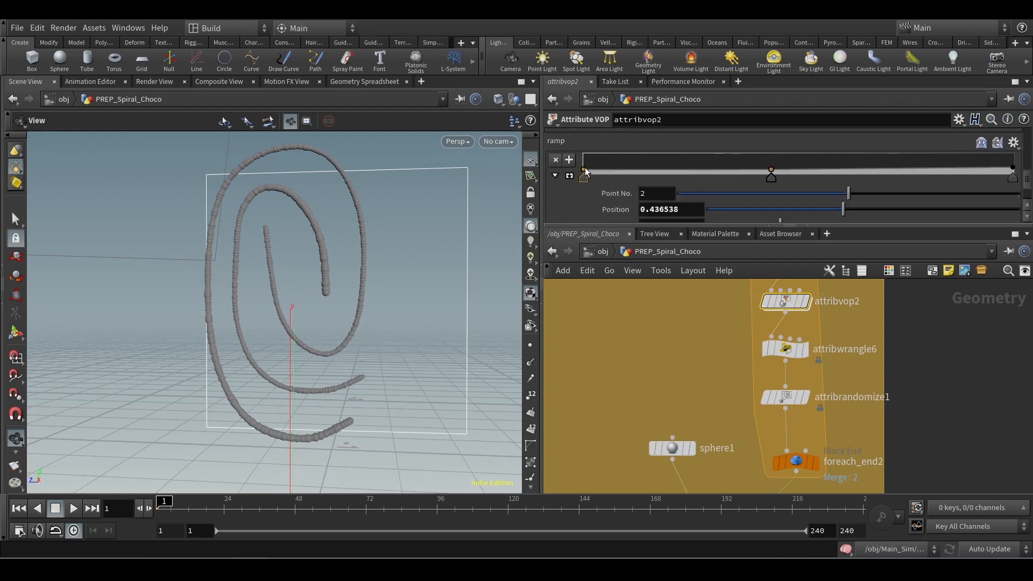
left_click_drag(584, 171, 585, 160)
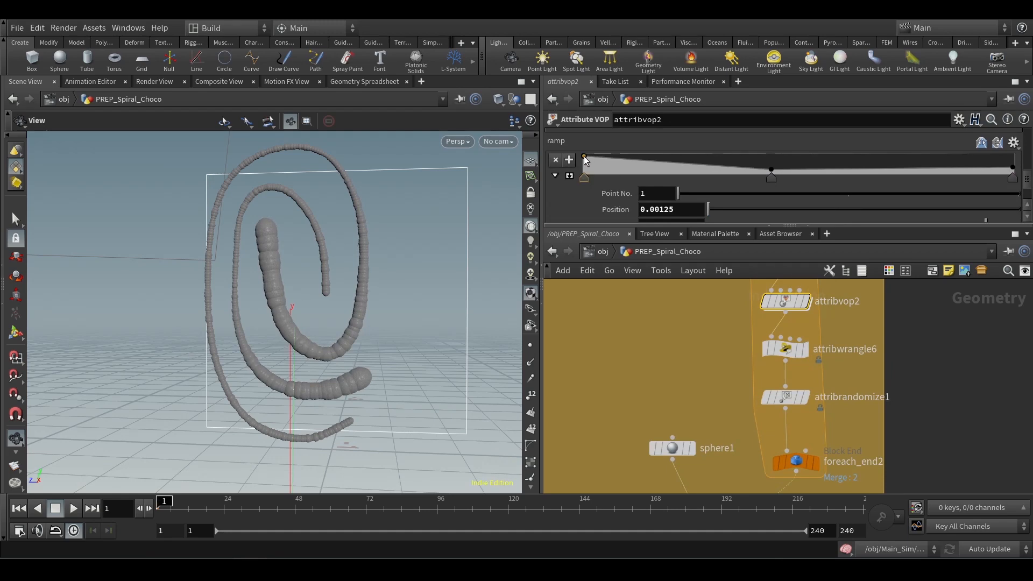
key("ctrl+z")
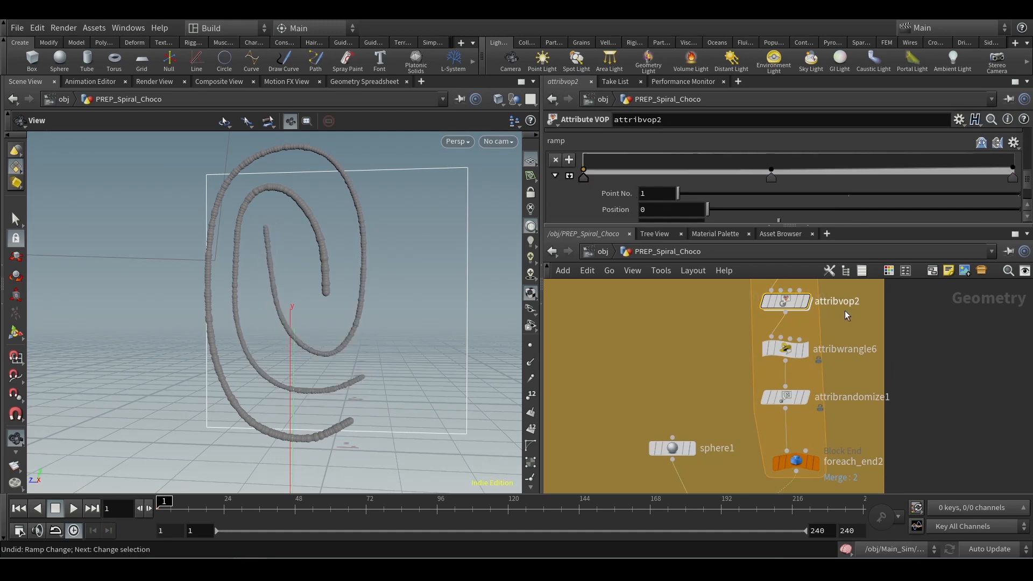
- Display and select convertvdb1 and the normal2 node below it to examine the smoothed spiral mesh
mouse_move(923, 441)
middle_mouse_down()
mouse_move(944, 327)
mouse_move(923, 388)
mouse_move(934, 343)
middle_mouse_up()
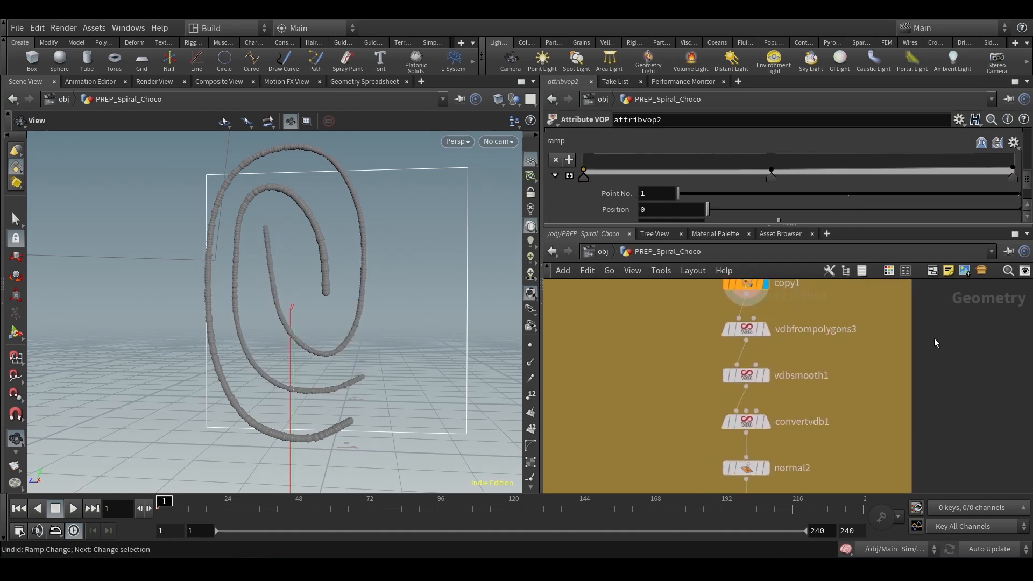
left_click(751, 424)
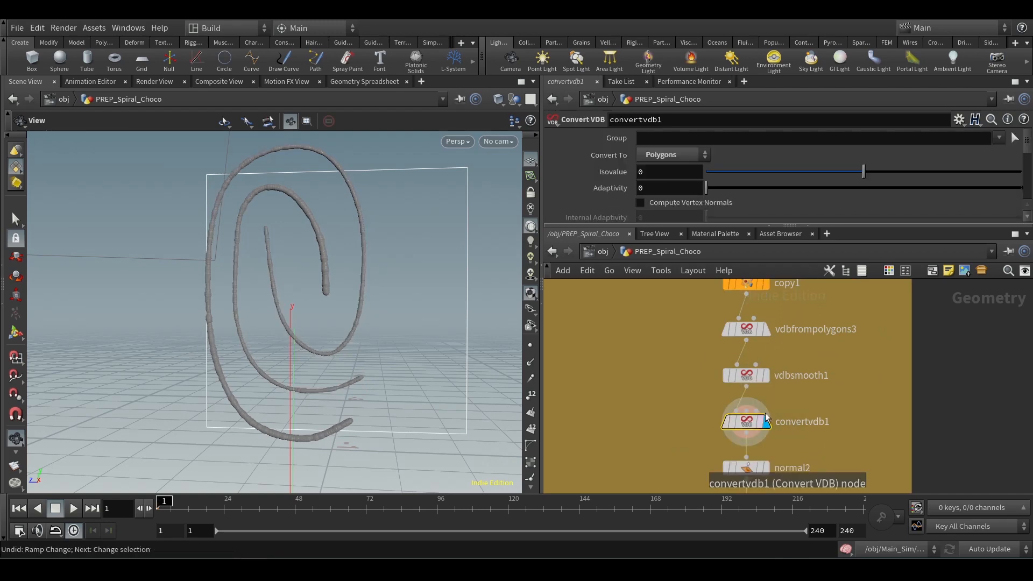
middle_click_drag(919, 396, 926, 299)
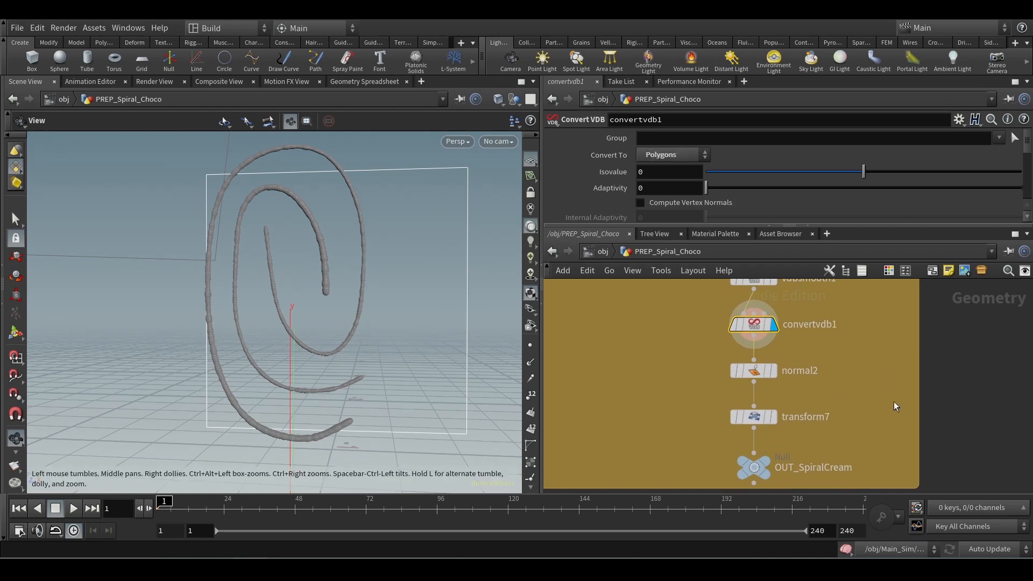
left_click(773, 371)
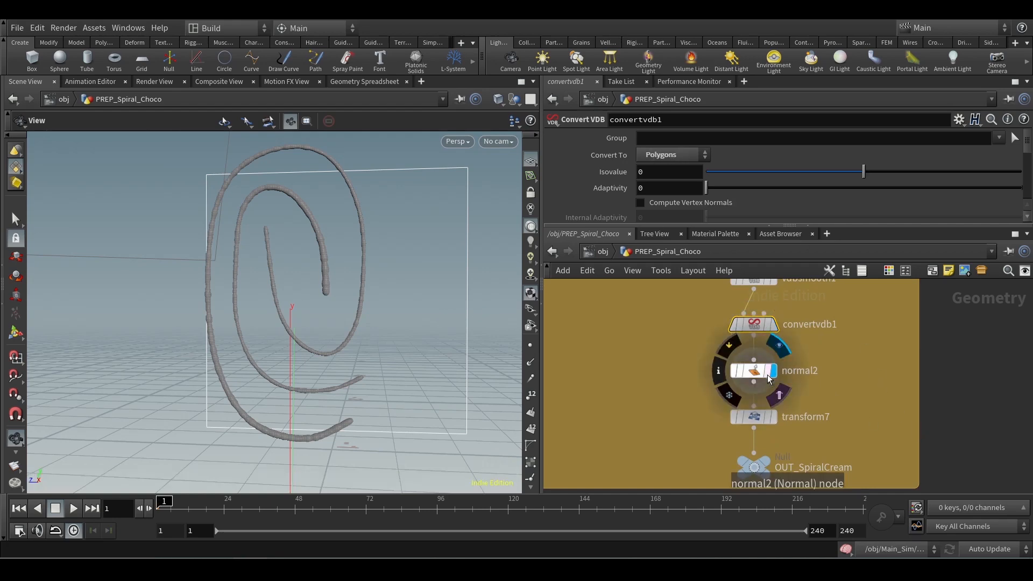
left_click(759, 377)
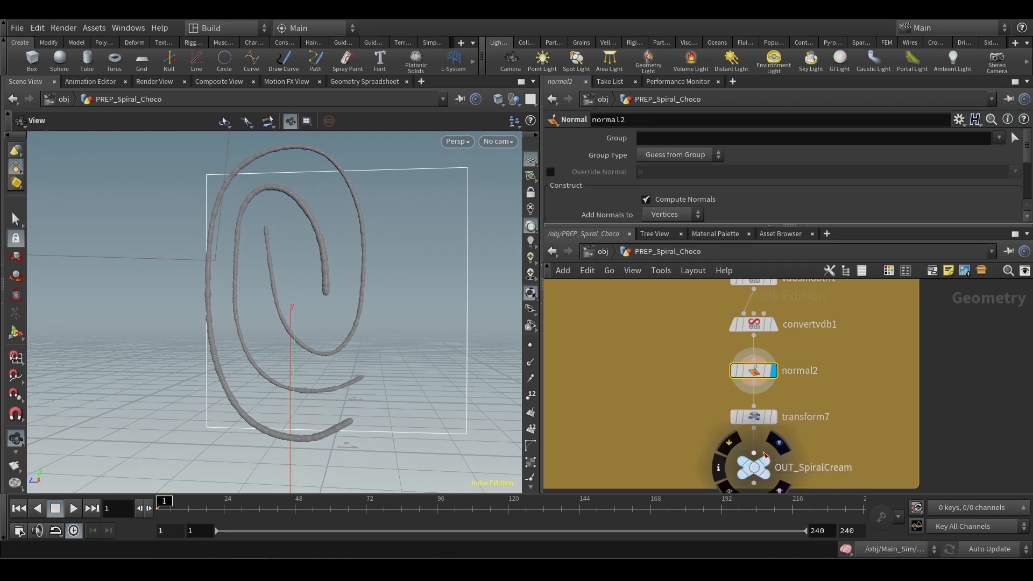
- Display transform7, and select and display the OUT_SpiralCream null at the end of the spiral network
left_click(774, 417)
left_click(756, 417)
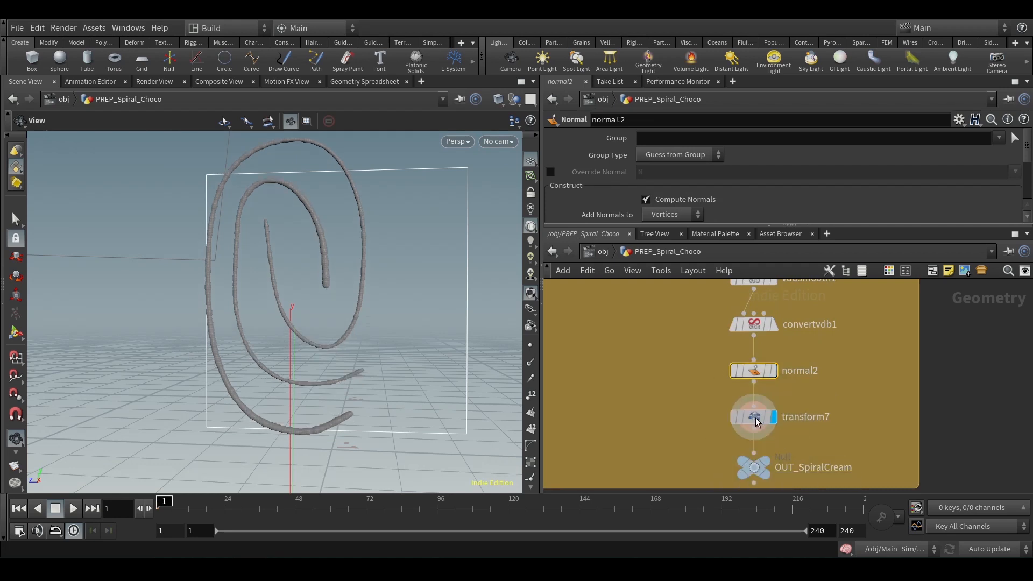
left_click(761, 465)
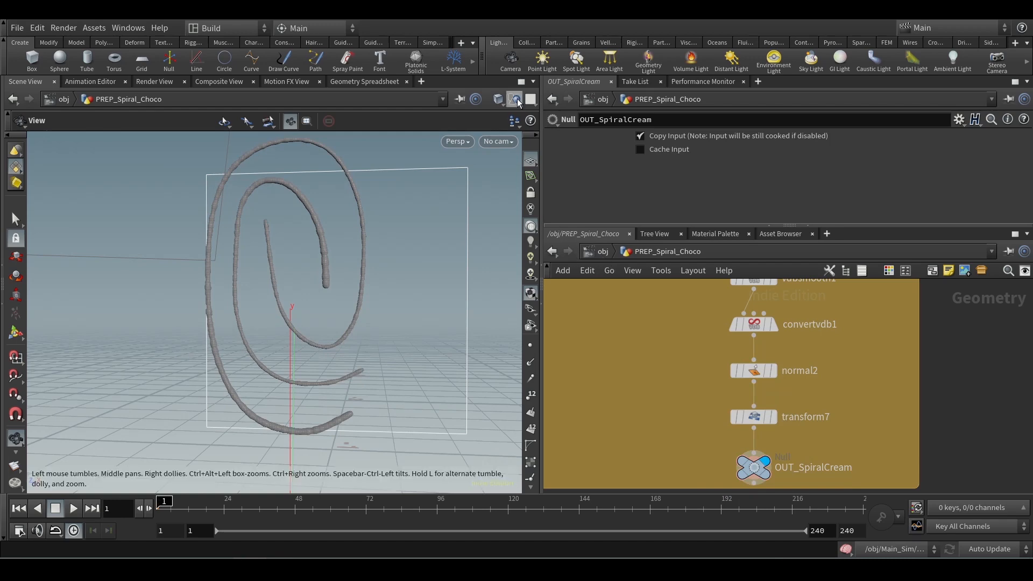
- Show PREP_ChocoBar_Collosion around the spiral and toggle transform7's bypass on and off to compare the spiral's placement on the bar
left_click(598, 251)
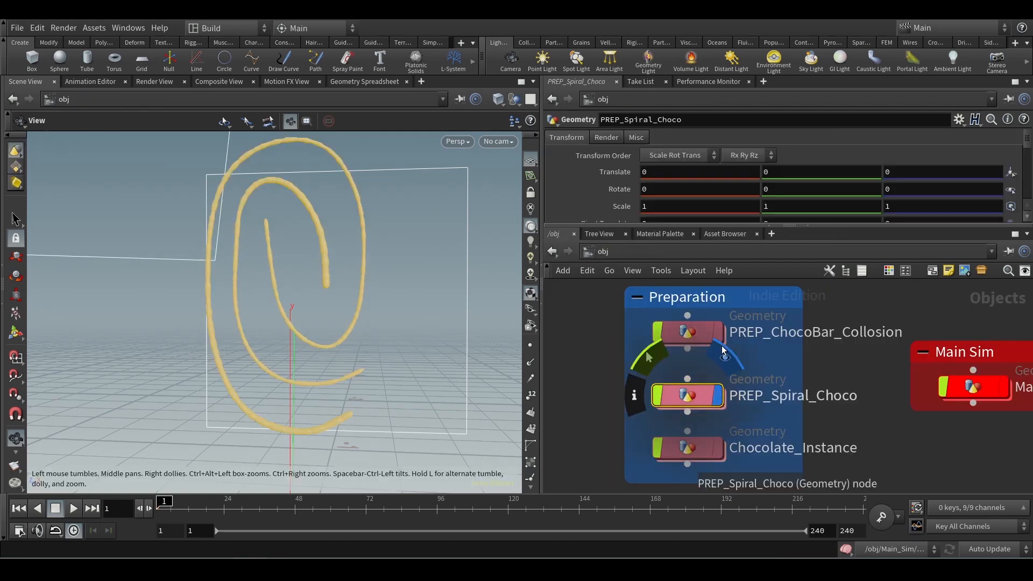
double_click(692, 399)
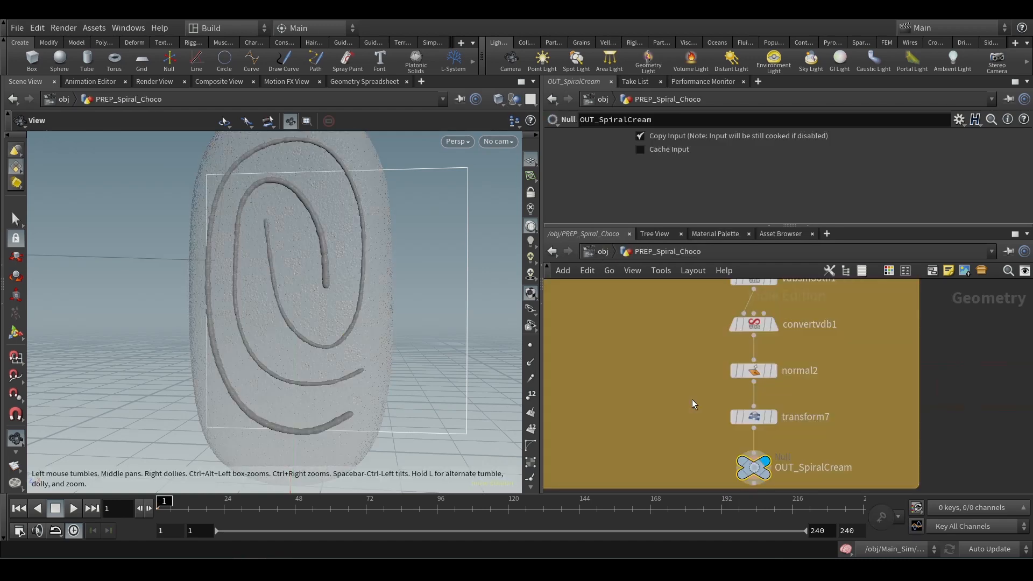
left_click(735, 416)
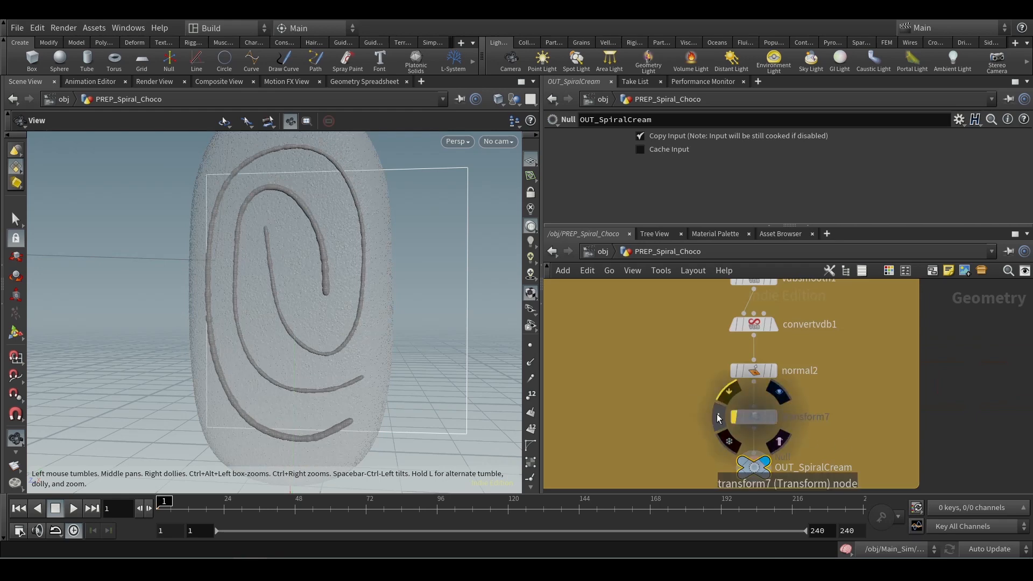
left_click_drag(421, 276, 420, 279)
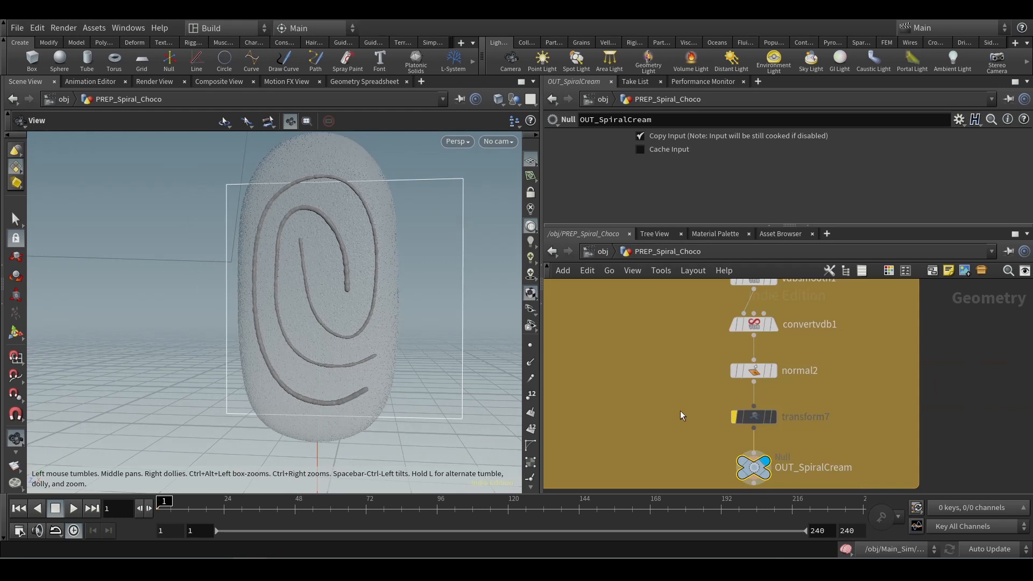
left_click(734, 416)
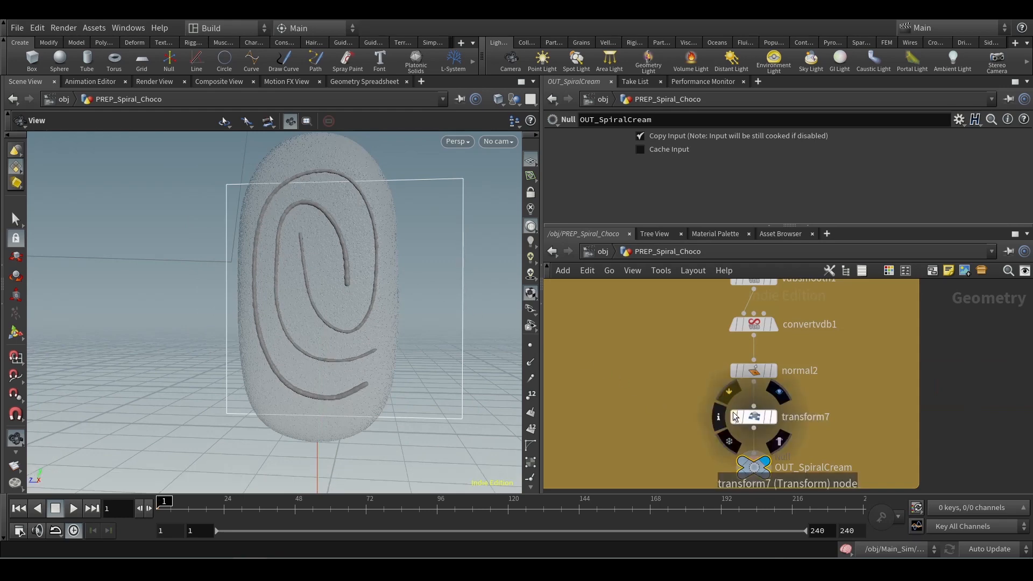
- Return to the object level and hide PREP_Spiral_Choco and PREP_ChocoBar_Collosion
left_click(599, 251)
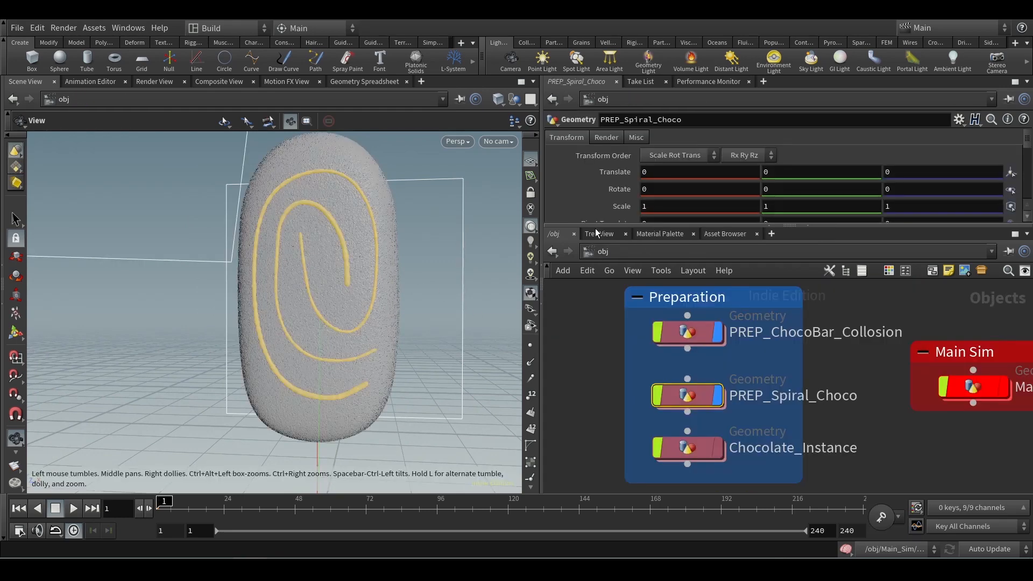
left_click(717, 394)
left_click(718, 332)
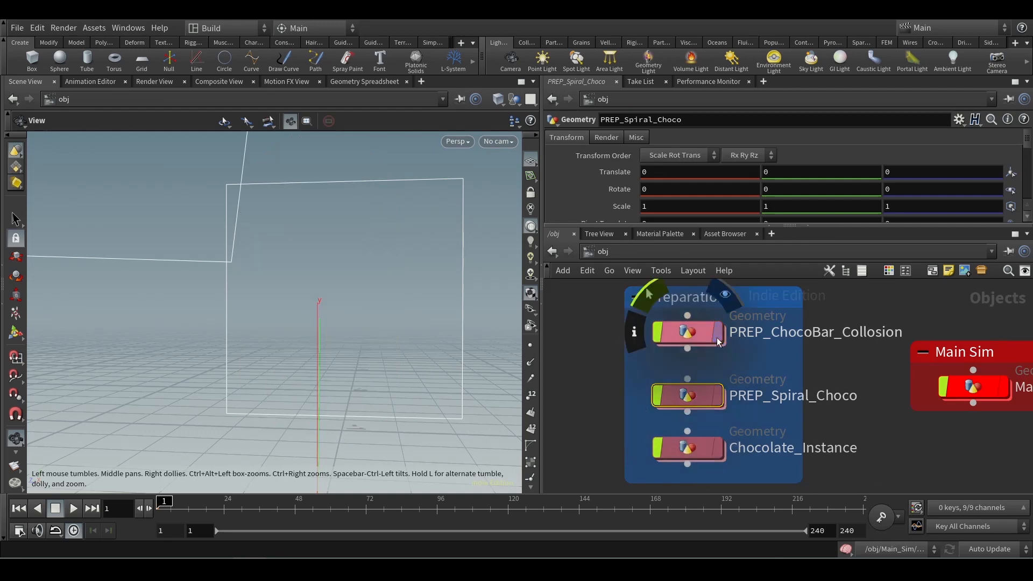
- Display the Chocolate_Instance object and enter its network
middle_click_drag(881, 439, 868, 374)
left_click(706, 382)
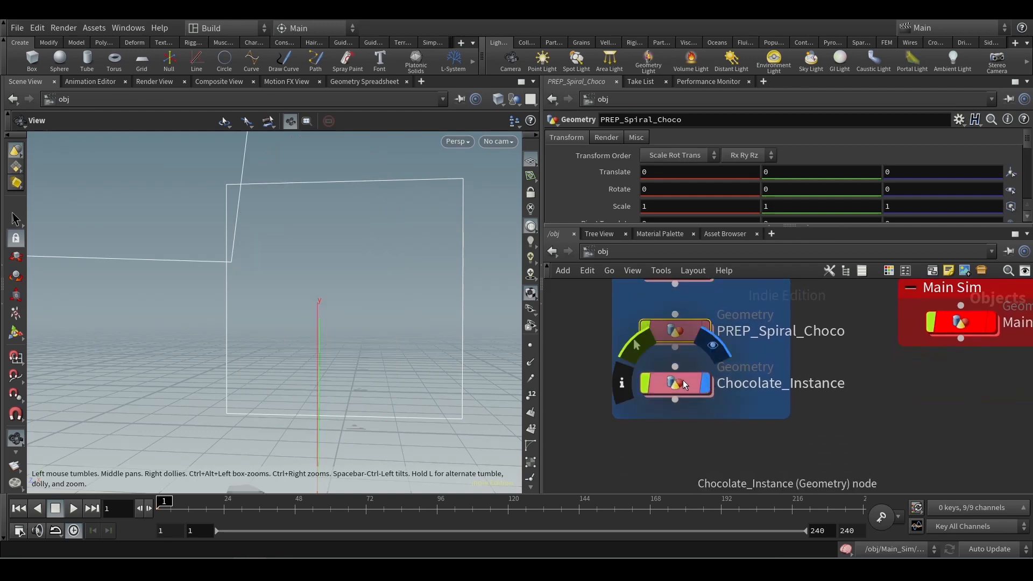
left_click(682, 380)
double_click(682, 380)
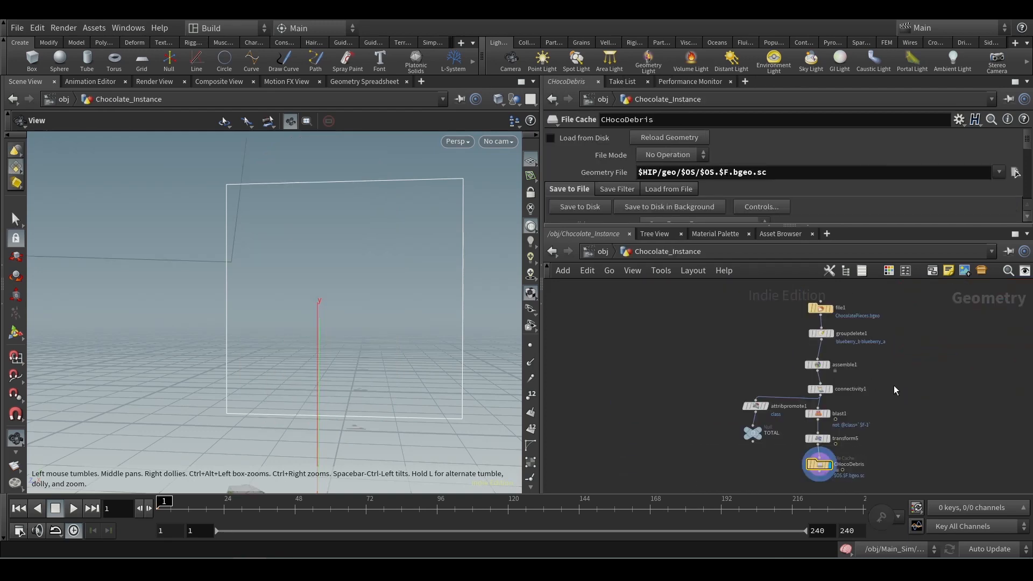
- Select file1 to view its ChocolatePieces.bgeo source, and display and select assemble1 to examine the chocolate pieces
scroll(888, 395, "up", 3)
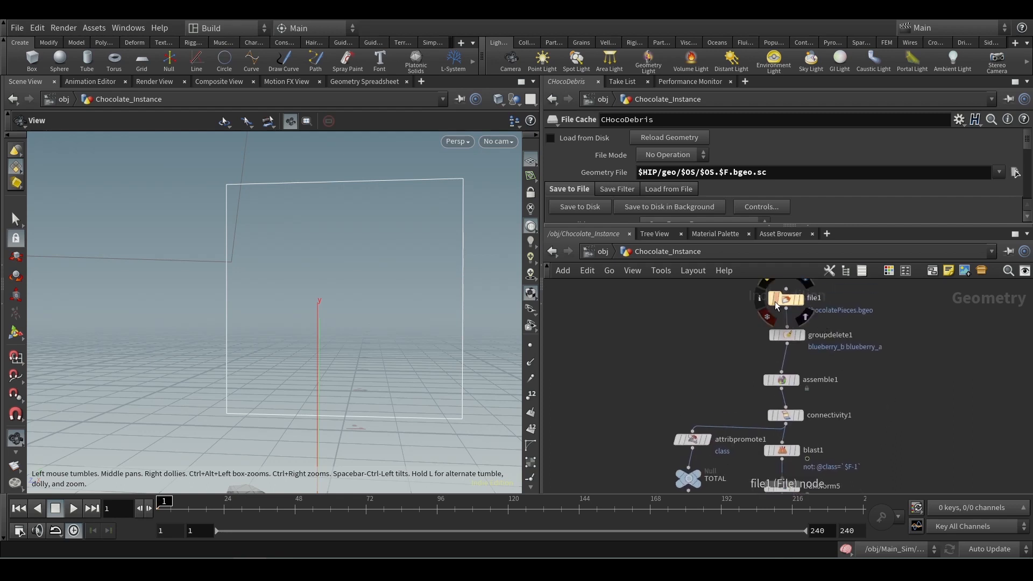
left_click(774, 301)
middle_click_drag(798, 386, 794, 362)
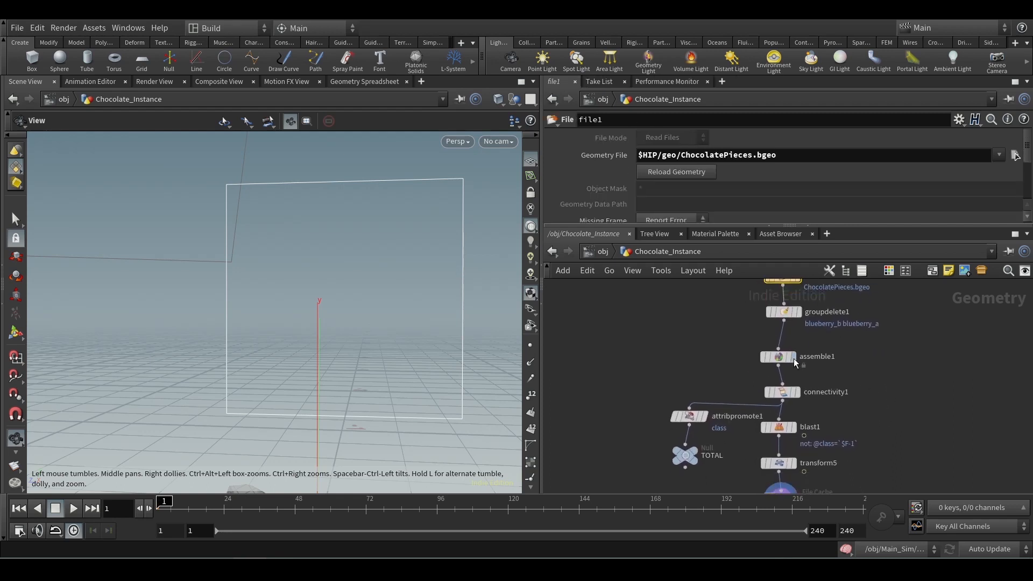
left_click(794, 358)
left_click(778, 357)
right_click_drag(405, 390, 247, 362)
middle_click_drag(247, 362, 226, 321)
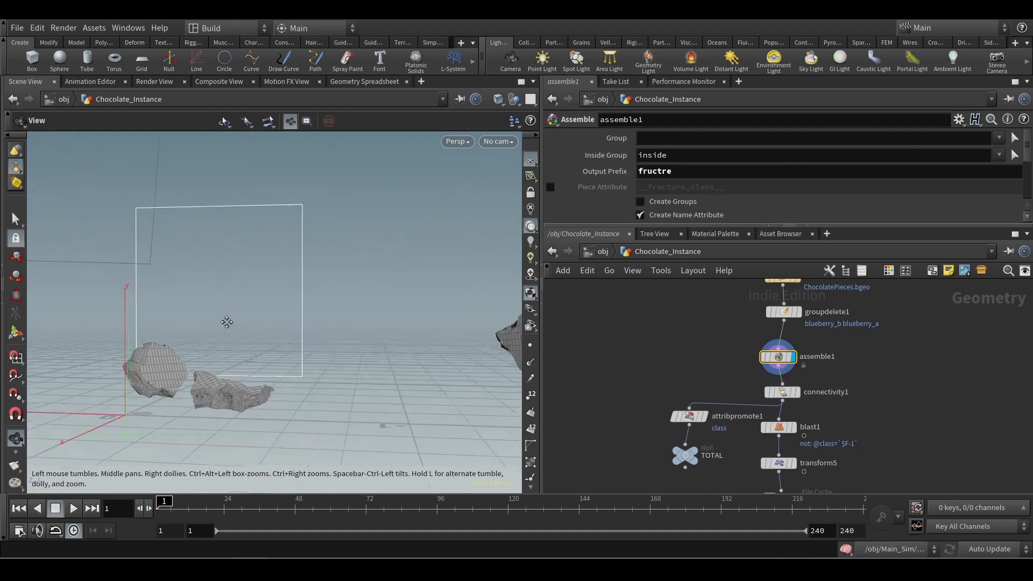
- Return to the object level and hide the Chocolate_Instance object
left_click_drag(226, 321, 314, 364)
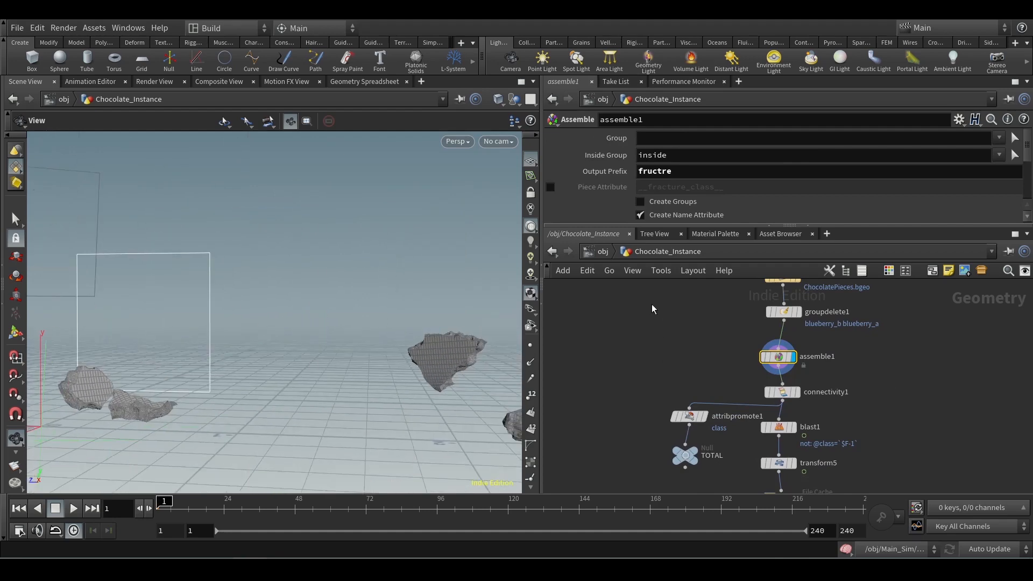
left_click(601, 251)
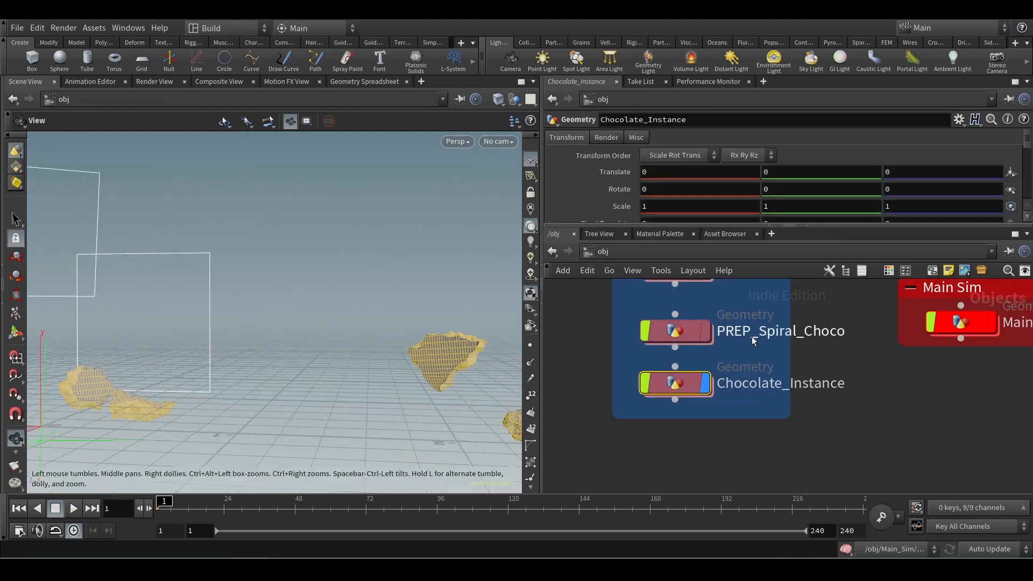
left_click(705, 392)
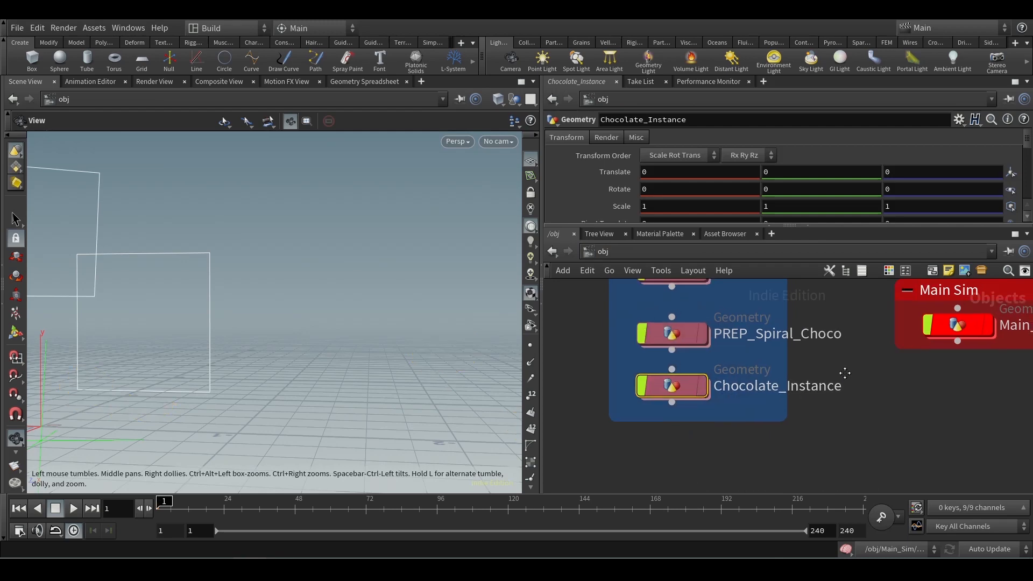
key("h")
- Display PREP_ChocoBar_Collosion and PREP_Spiral_Choco together and examine the spiral on the front of the bar
left_click(705, 375)
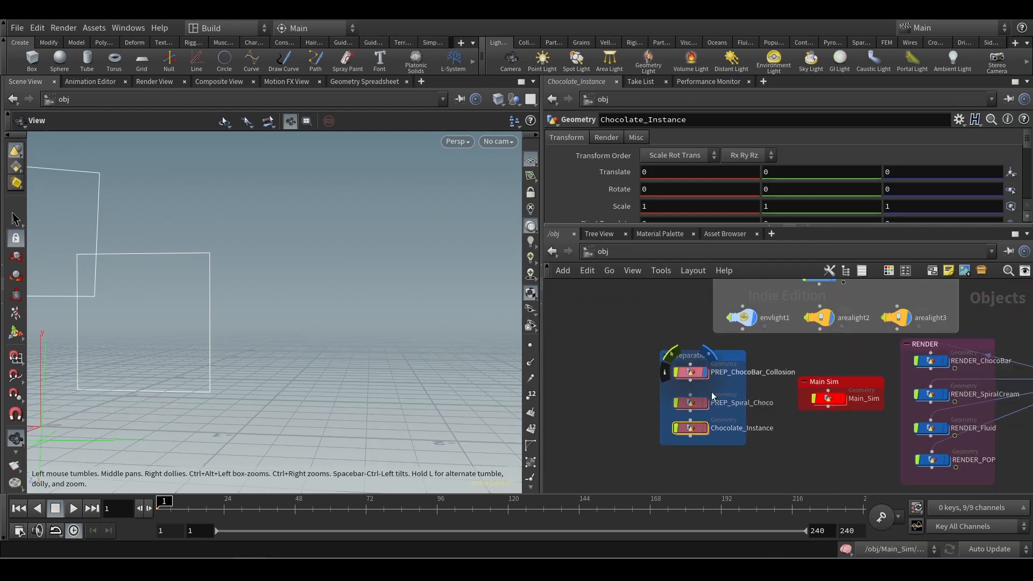
left_click(707, 402)
middle_click_drag(175, 341, 321, 334)
left_click_drag(322, 336, 336, 362)
right_click_drag(337, 362, 338, 339)
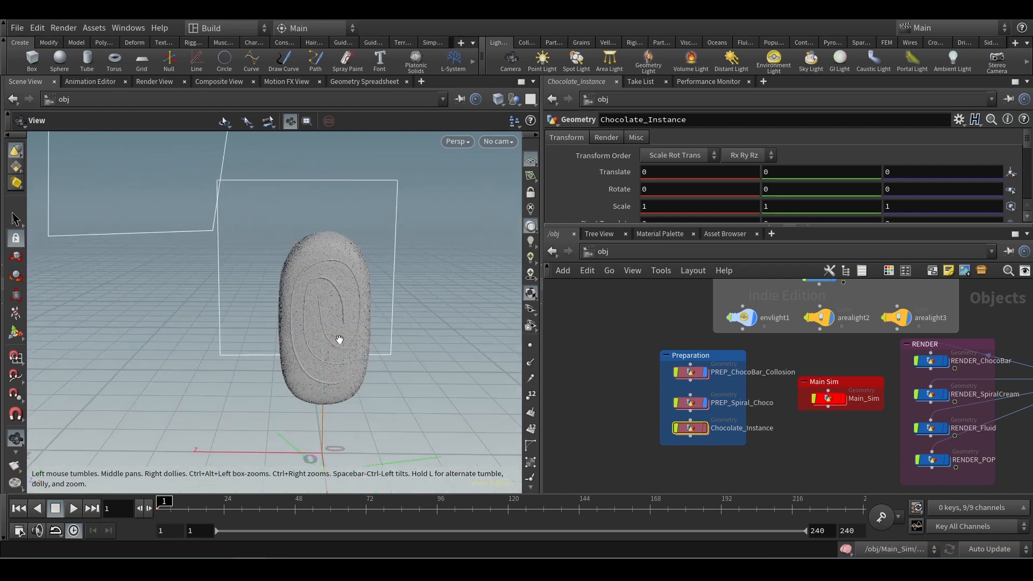
middle_click_drag(355, 334, 290, 325)
right_click_drag(291, 325, 320, 337)
middle_click_drag(846, 454, 739, 462)
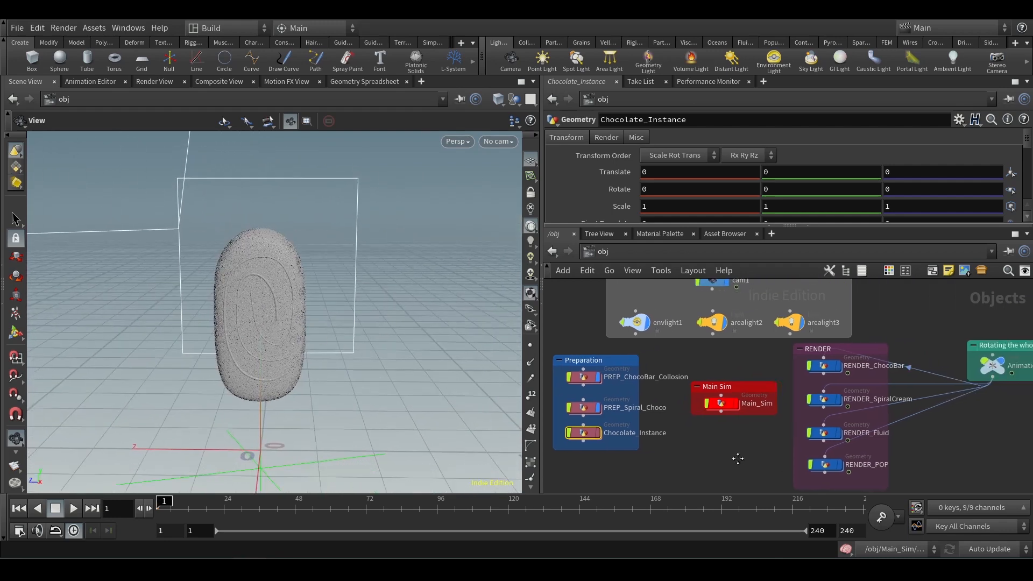
- Show RENDER_ChocoBar together with the preparation geometry to compare them from another angle, and hide it again
mouse_move(838, 373)
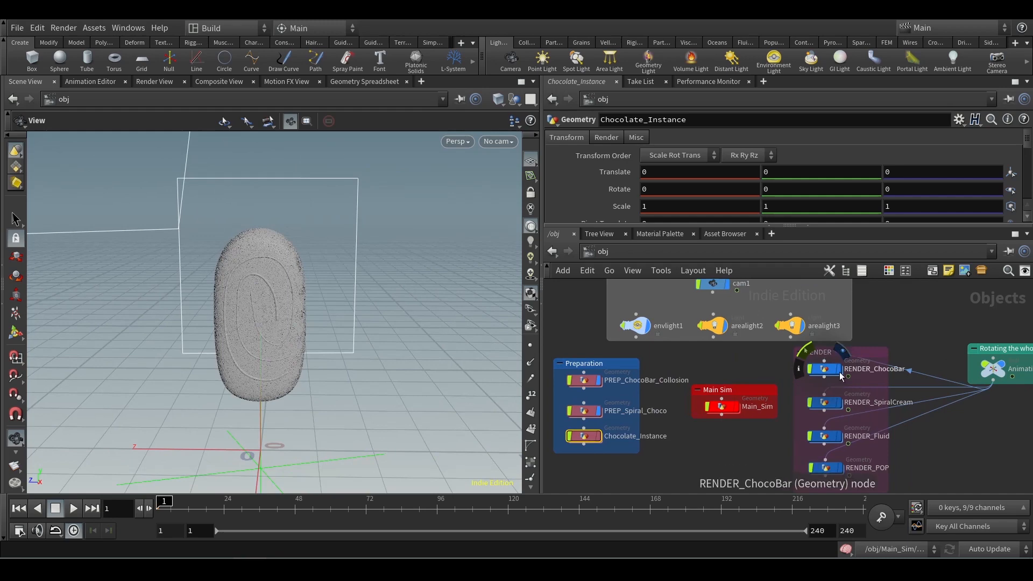
left_click(842, 375)
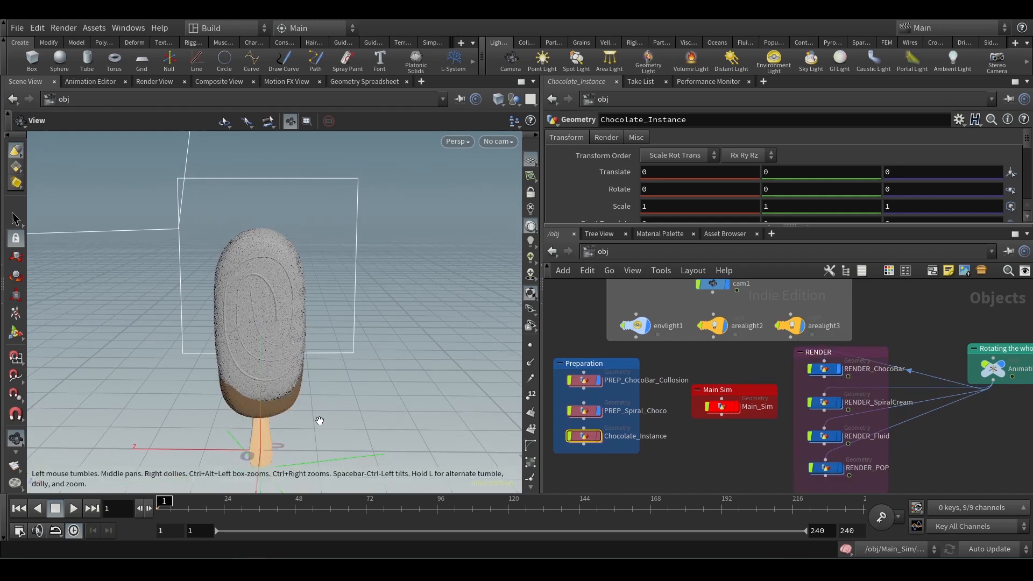
left_click_drag(319, 420, 301, 363)
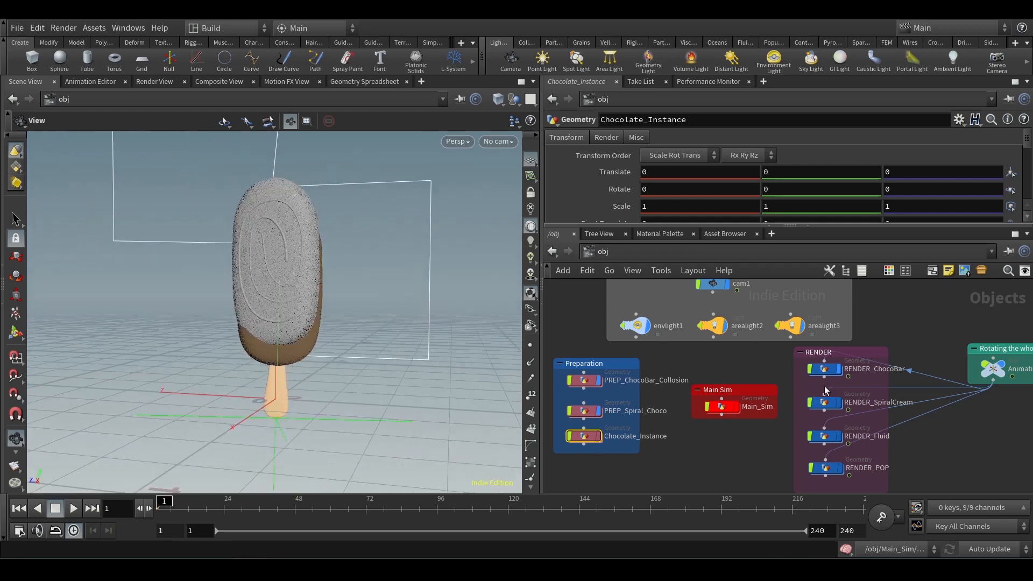
left_click(840, 369)
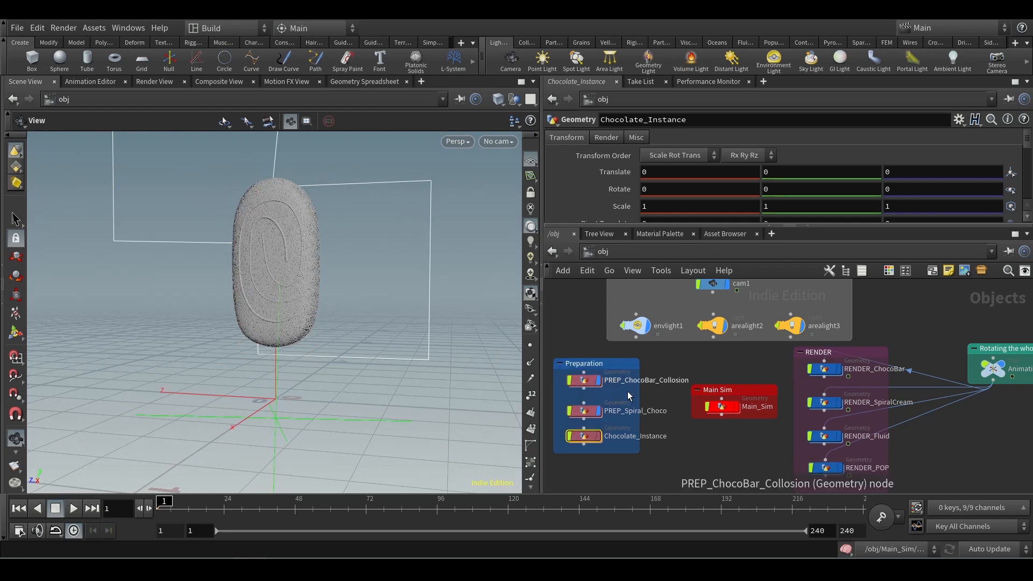
- Hide PREP_Spiral_Choco and PREP_ChocoBar_Collosion, and move the "Rotating the whole geo" network box closer to the RENDER box
left_click(599, 410)
left_click(600, 380)
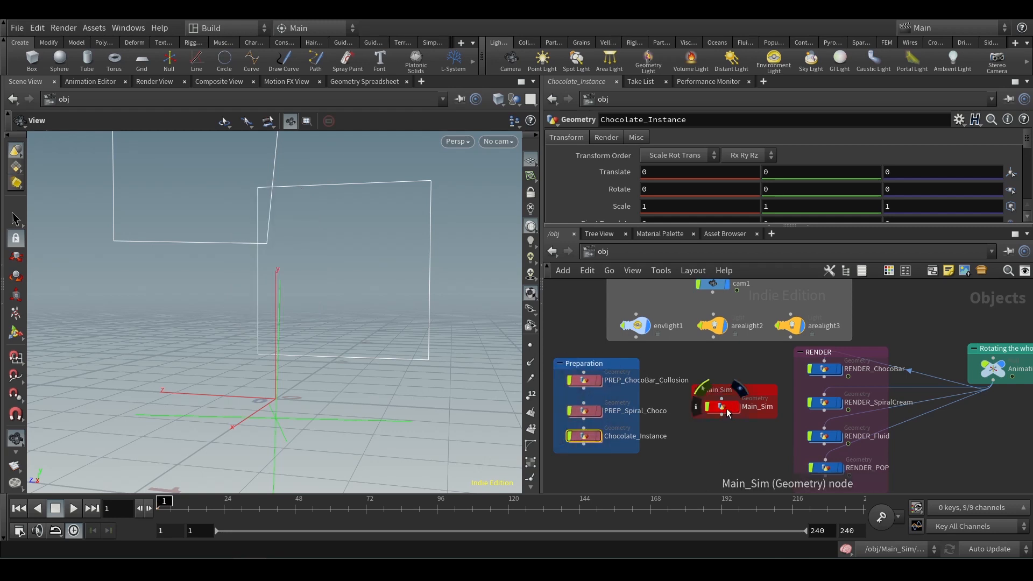
left_click(726, 406)
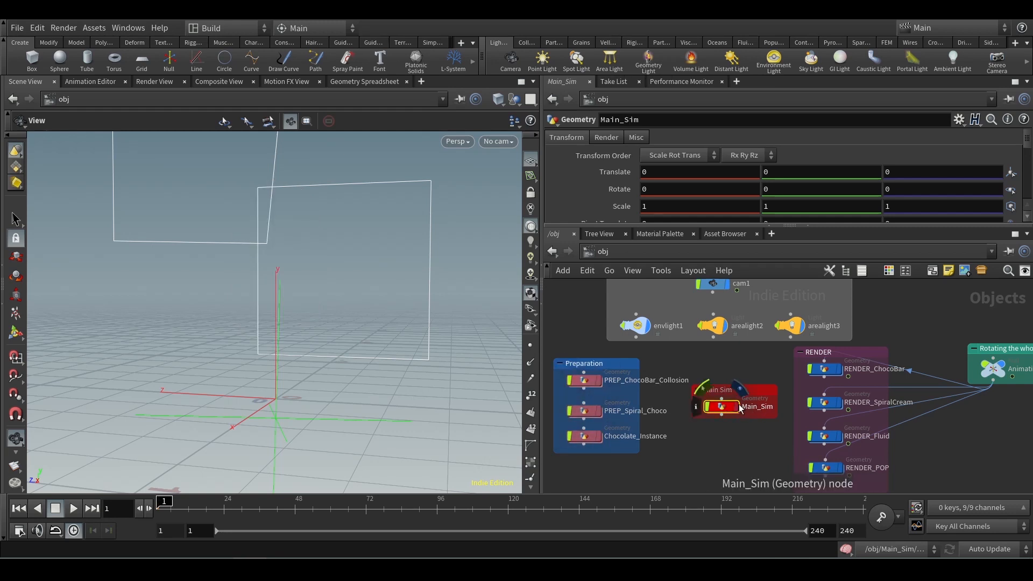
left_click_drag(1000, 350, 970, 324)
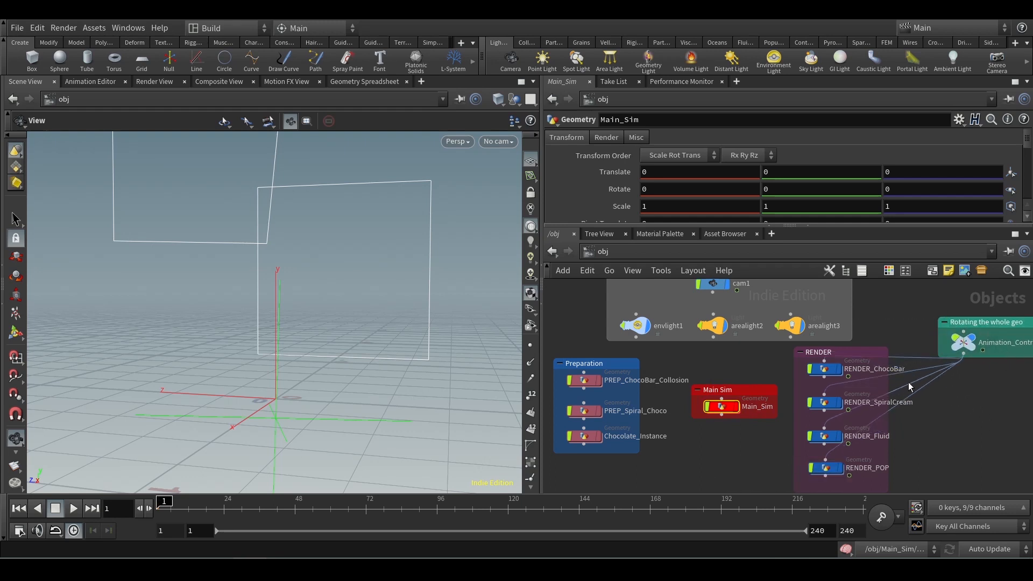
- Enter the Main_Sim network and display and select tube4 and transform2 in the EMITTER box to inspect the emitter shape
double_click(725, 408)
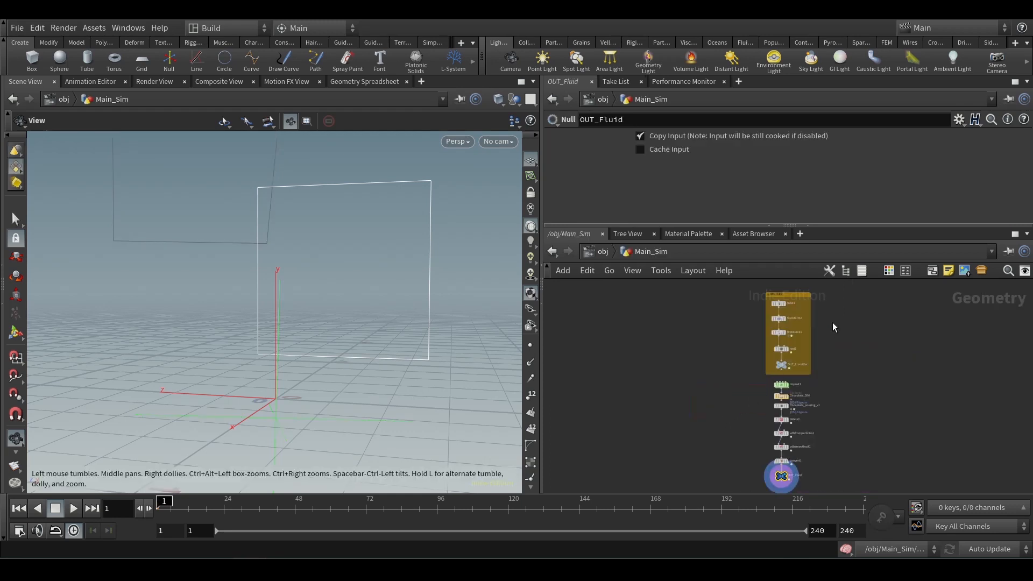
scroll(751, 340, "up", 2)
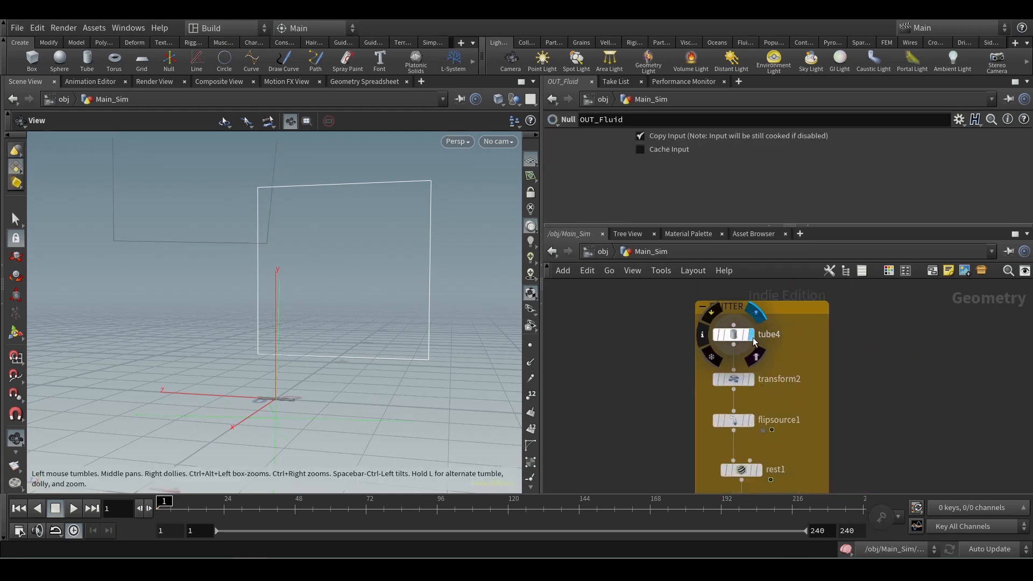
left_click(736, 337)
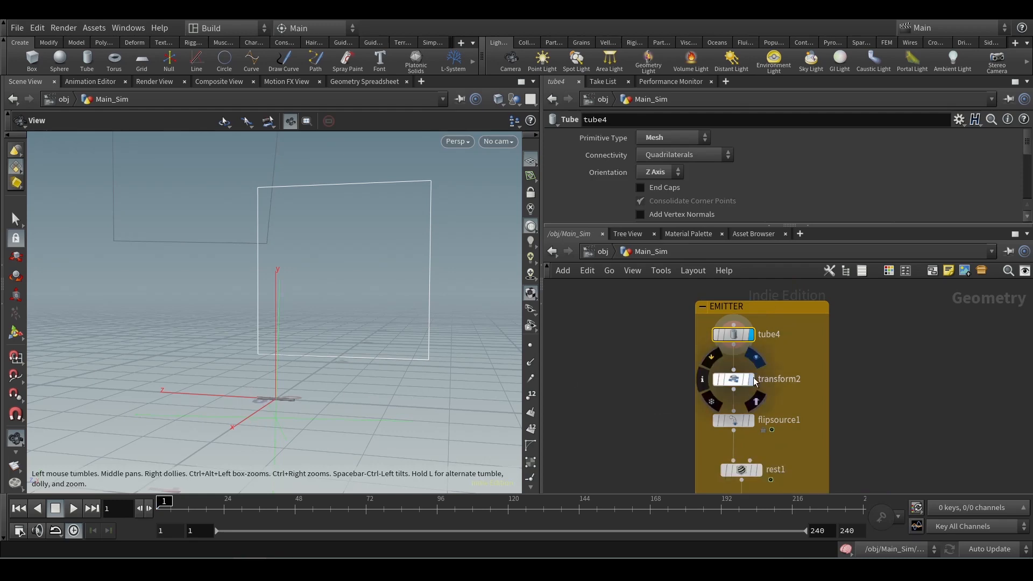
left_click(731, 386)
left_click_drag(353, 364, 331, 301)
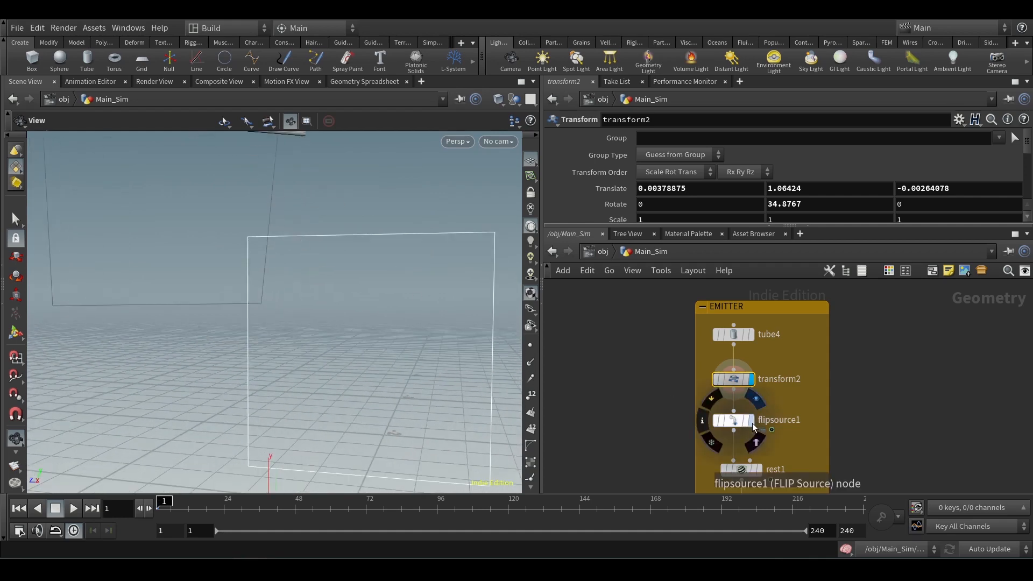
- Display and select flipsource1, and enlarge its parameter area to examine the FLIP Source and particle settings
left_click(732, 420)
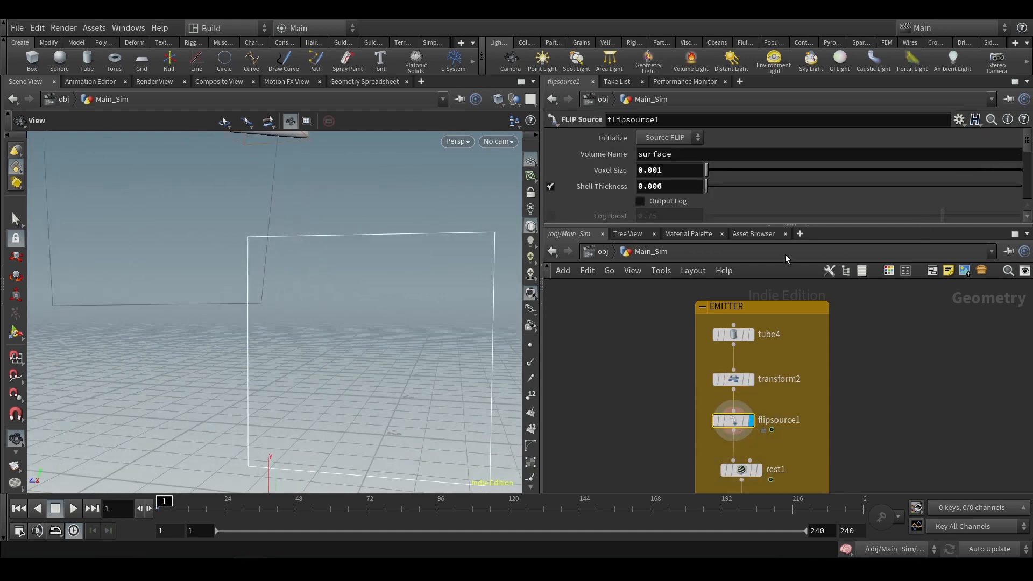
left_click_drag(811, 226, 811, 367)
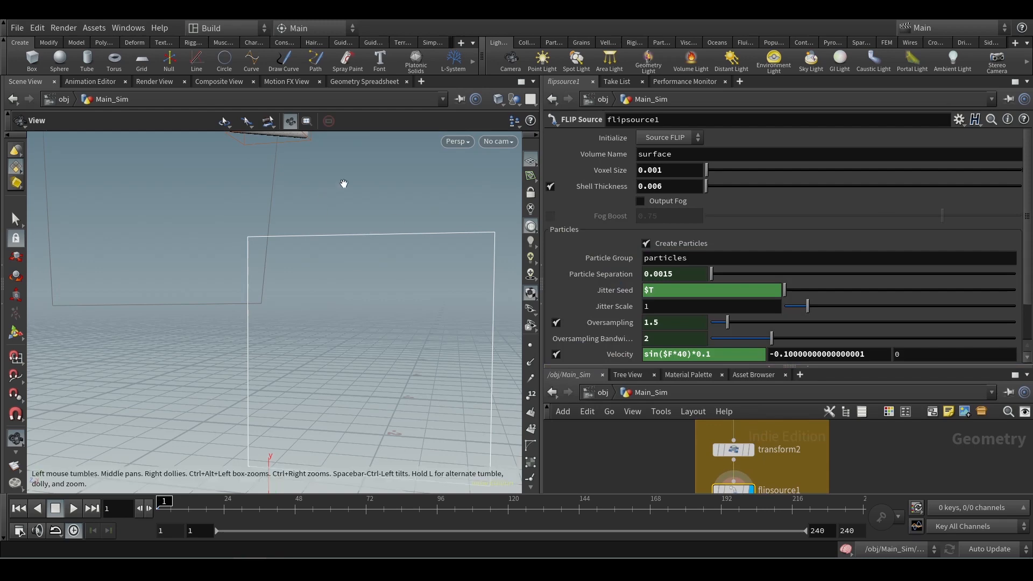
left_click_drag(341, 182, 339, 263)
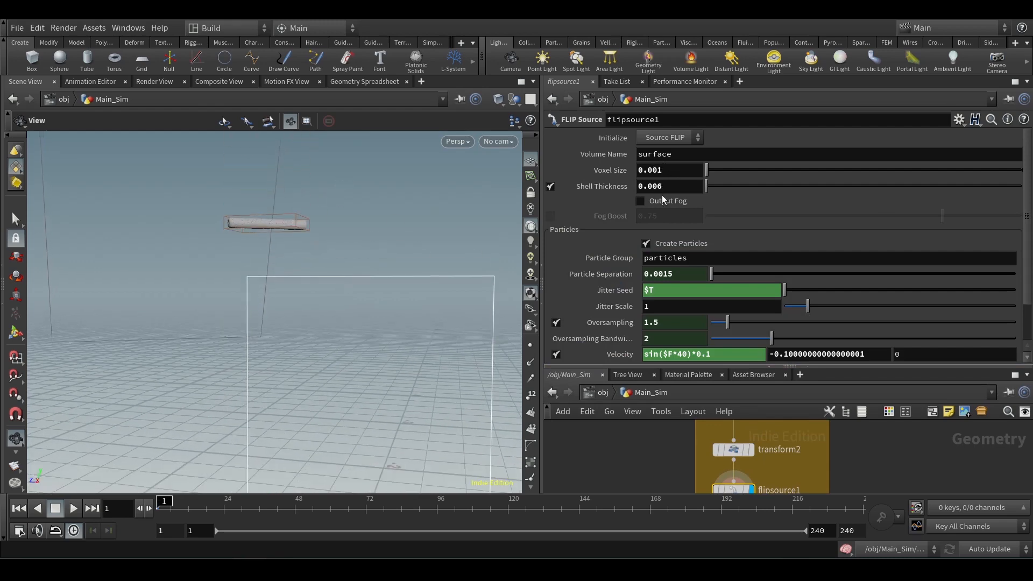
scroll(1028, 305, "down", 3)
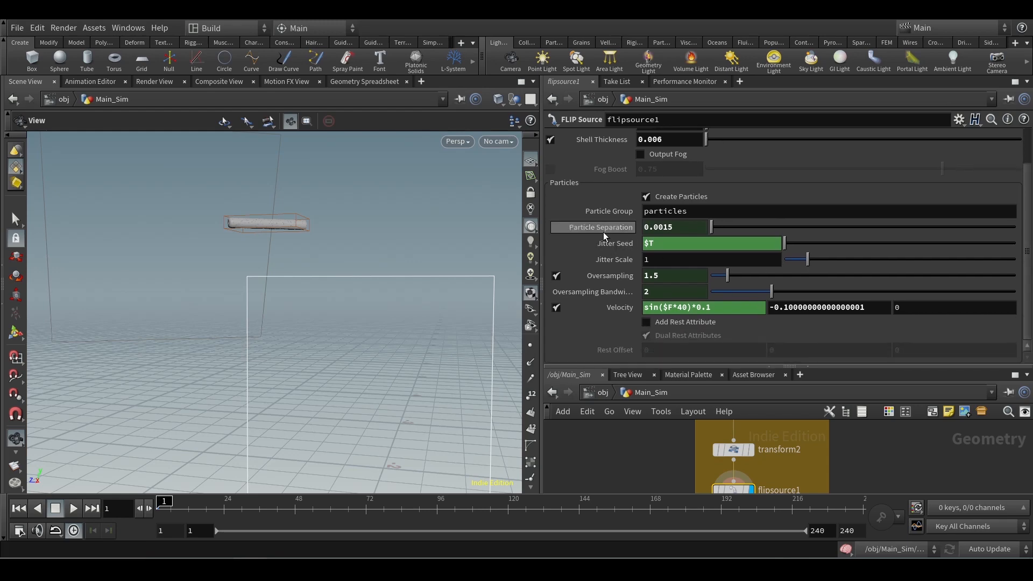
- Reveal the expressions behind flipsource1's Particle Separation and Jitter Seed parameters, returning Particle Separation to its value display
left_click(603, 232)
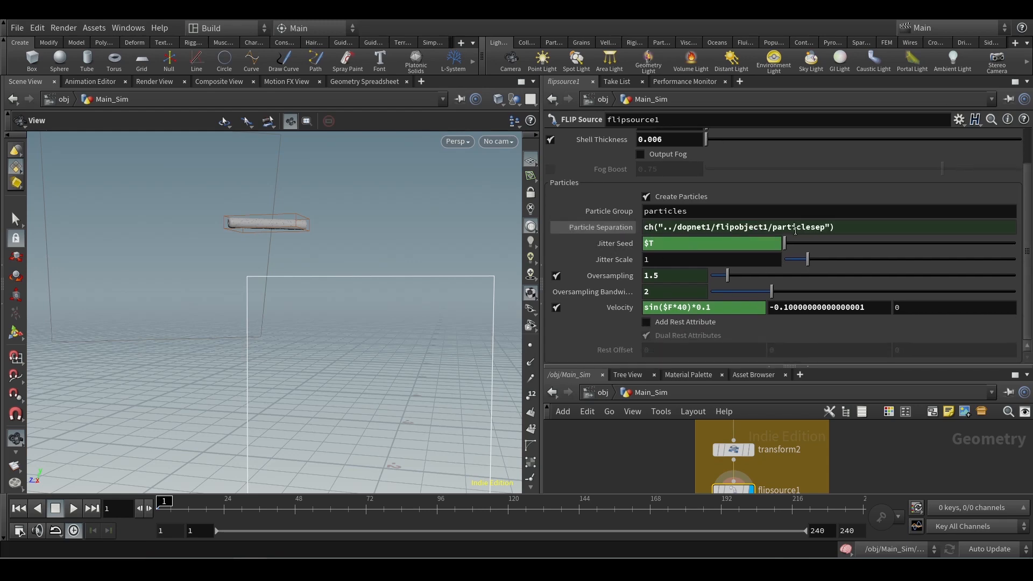
left_click(603, 227)
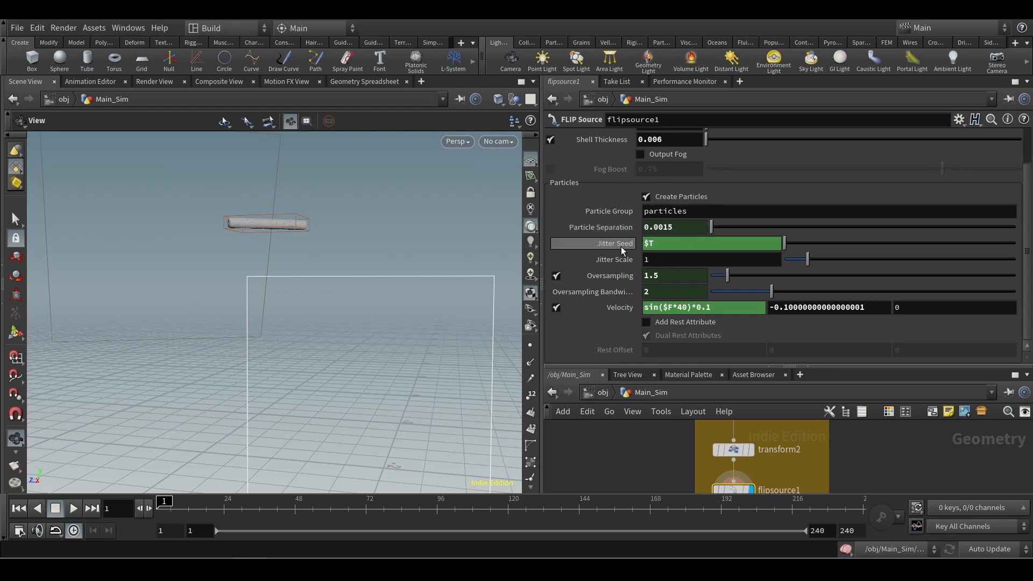
left_click(621, 246)
left_click(620, 245)
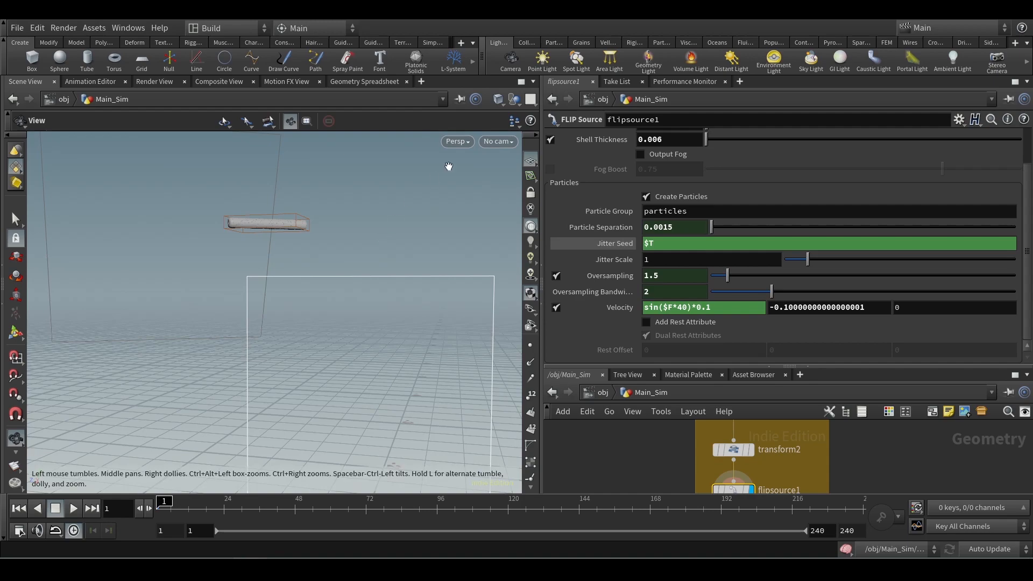
- Switch the viewport to wireframe, play the timeline to watch the emitter particles jitter, and return to frame 1
key("w")
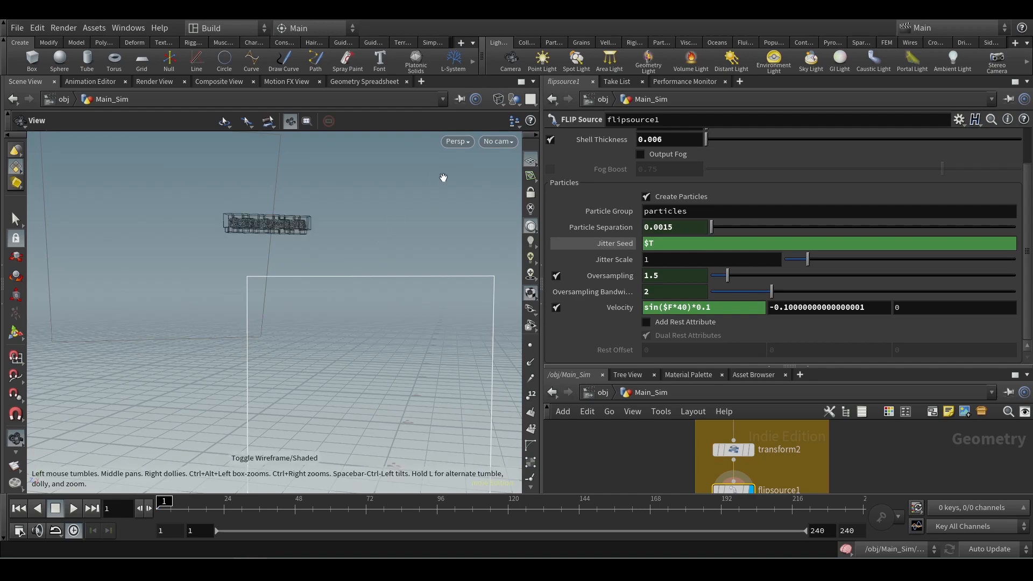
scroll(269, 235, "up", 5)
mouse_move(261, 235)
left_mouse_down()
mouse_move(258, 276)
mouse_move(265, 254)
mouse_move(256, 241)
left_mouse_up()
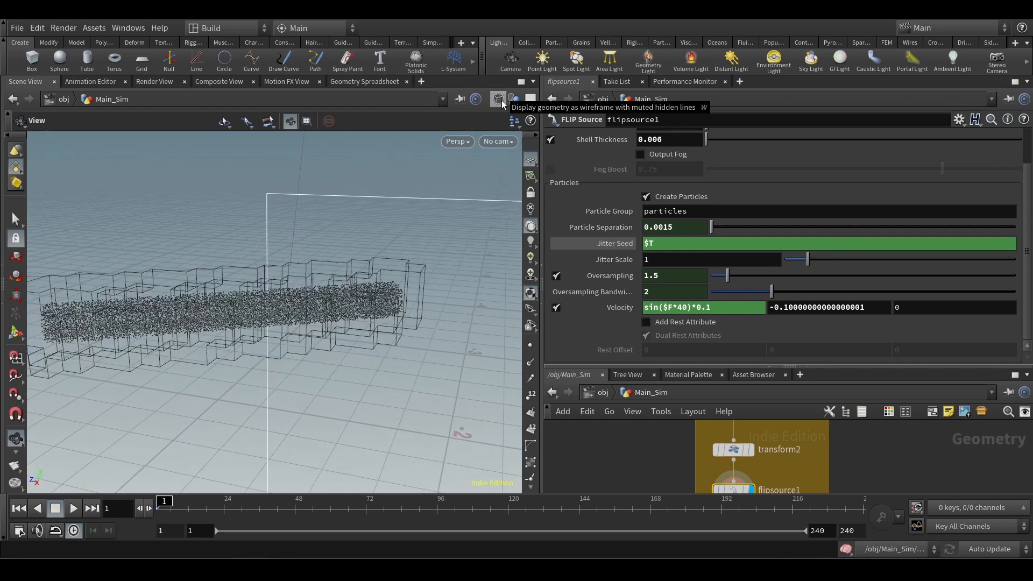
left_click(74, 509)
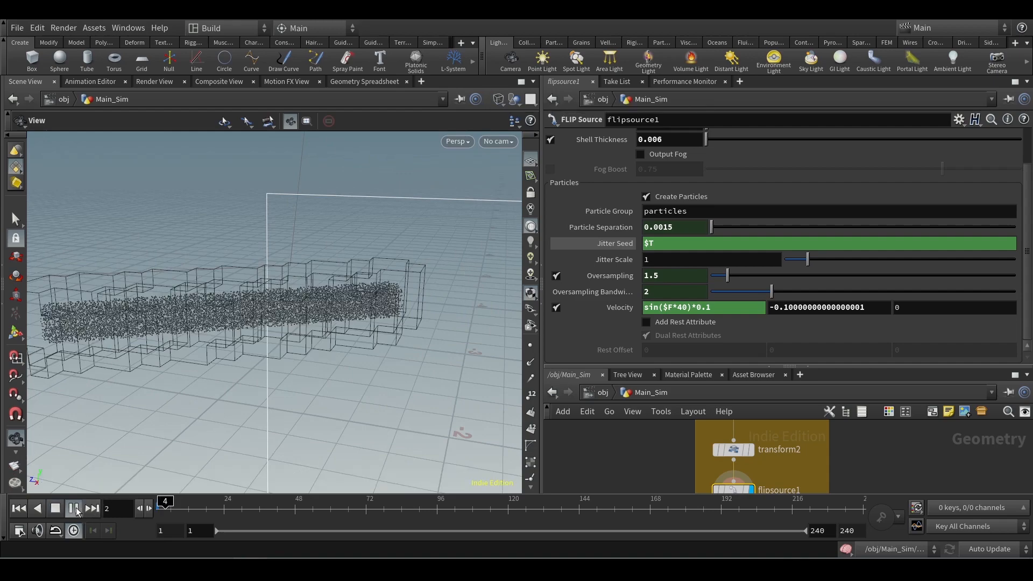
left_click(18, 508)
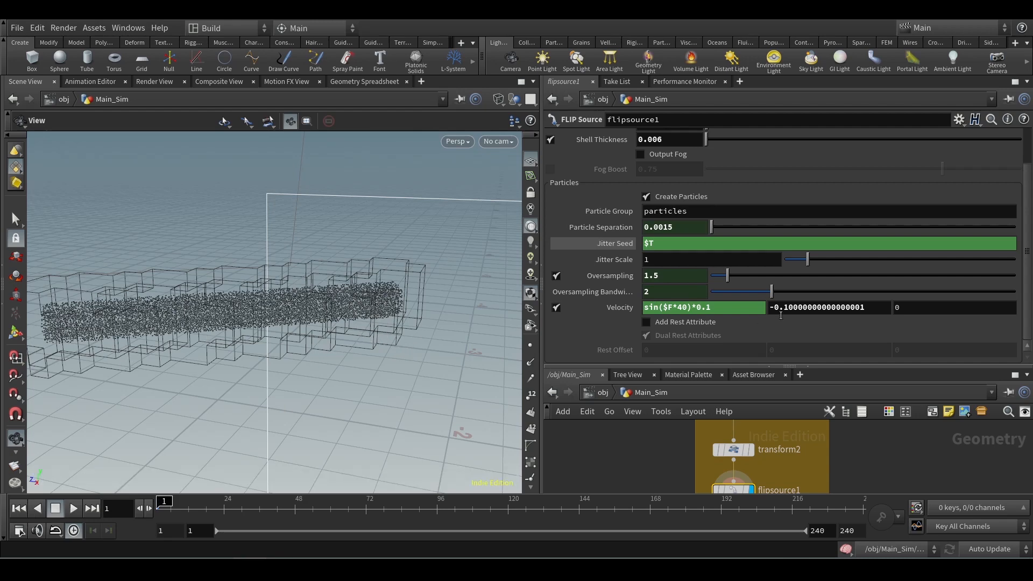
- Reveal the expressions behind flipsource1's Oversampling and Oversampling Bandwidth, returning only the bandwidth to its value display
left_click(608, 279)
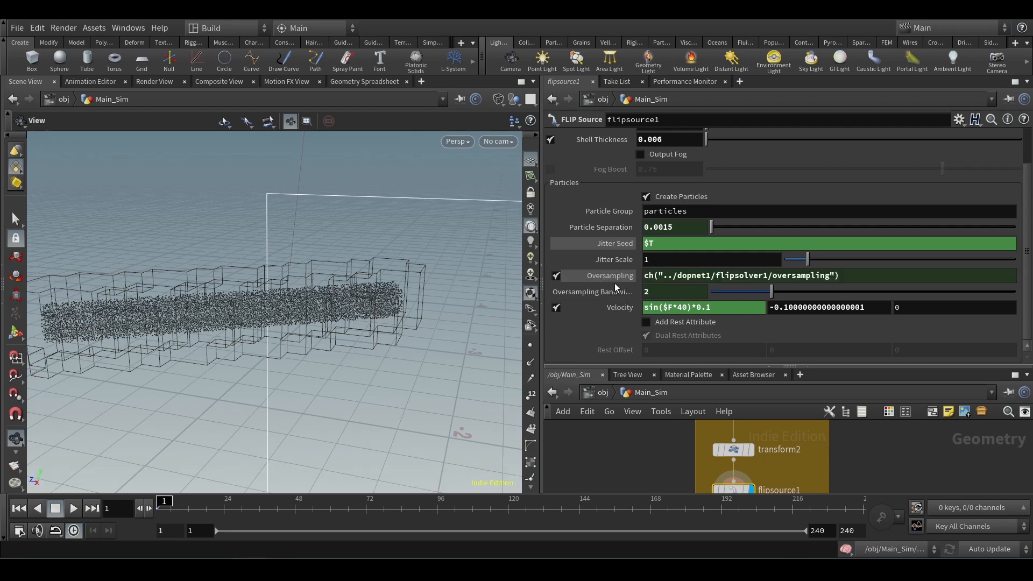
left_click(615, 295)
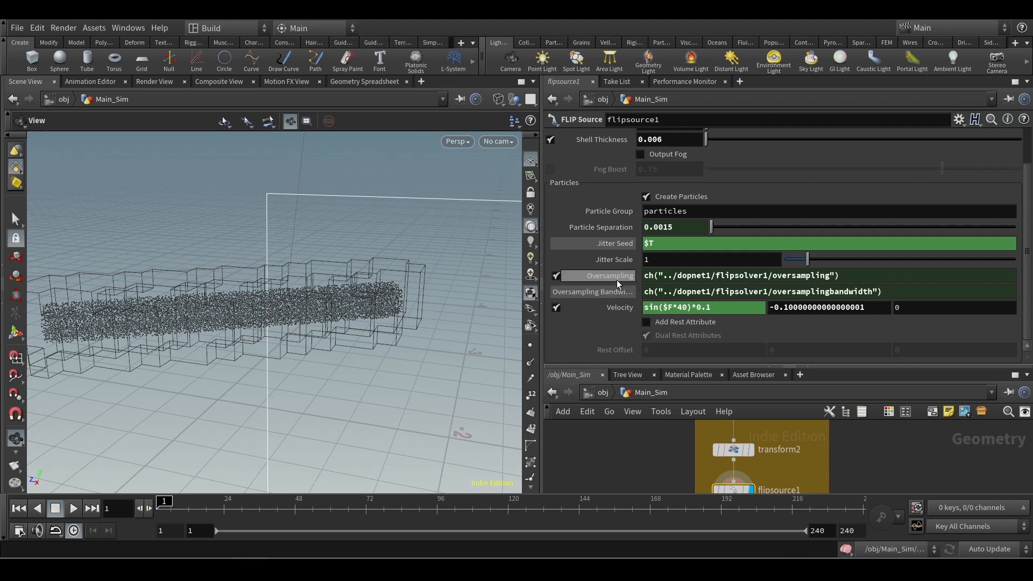
left_click(602, 295, "ctrl+shift")
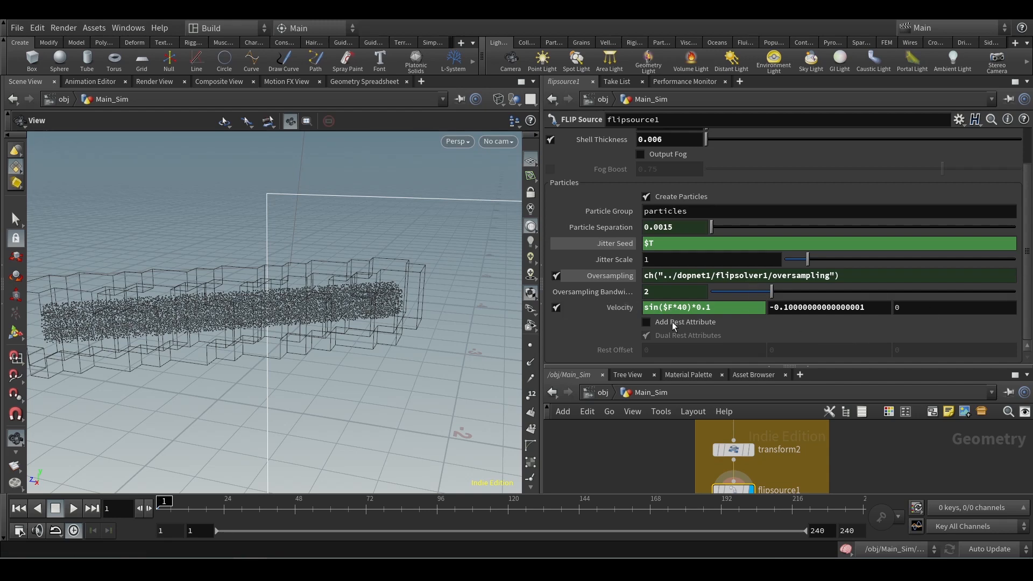
- Enlarge the network area and visualize flipsource1's velocity attribute v in the viewport through the node's information window
mouse_move(665, 447)
middle_mouse_down()
mouse_move(662, 434)
mouse_move(676, 443)
middle_mouse_up()
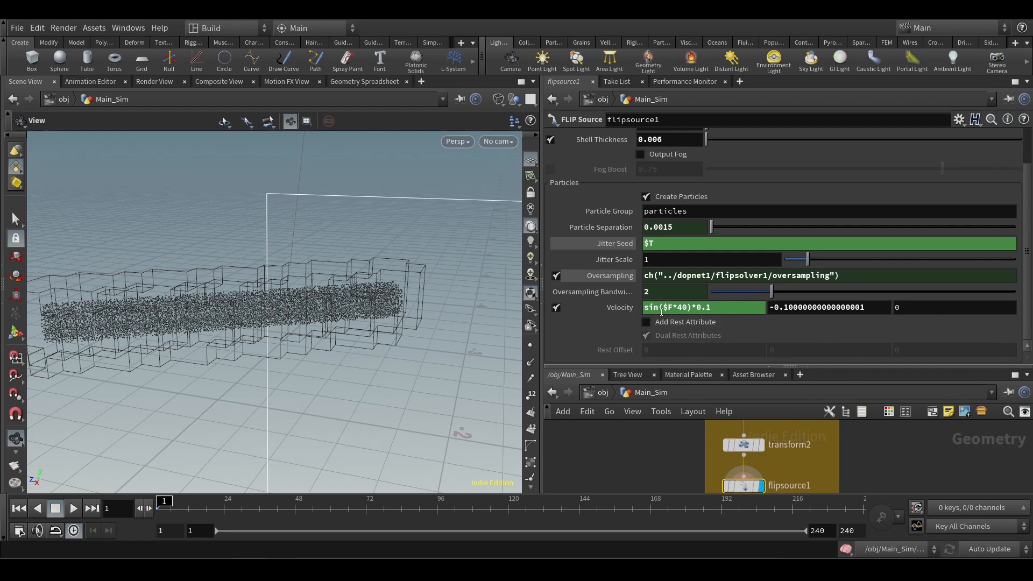
middle_click_drag(865, 479, 855, 436)
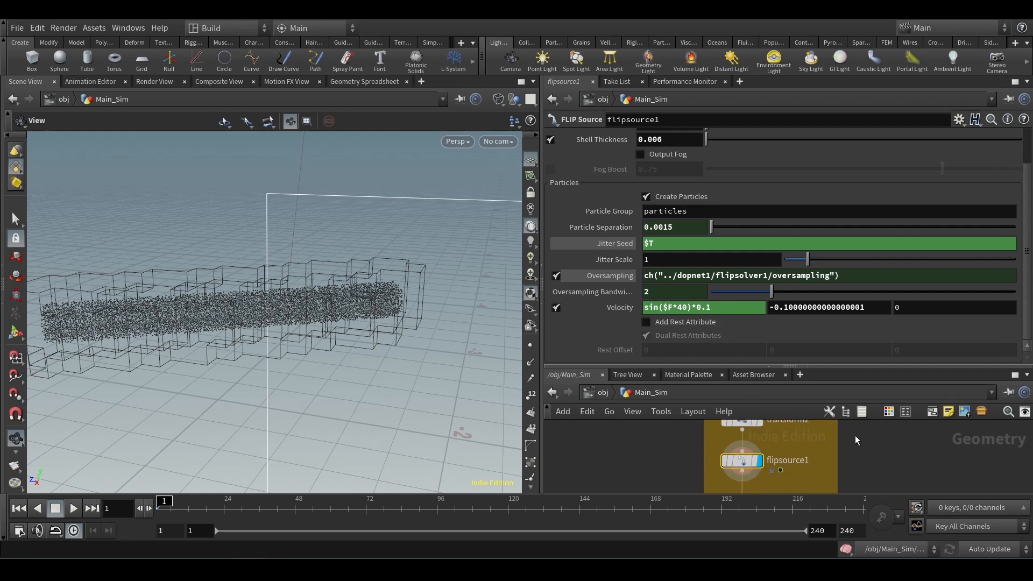
left_click_drag(832, 365, 792, 260)
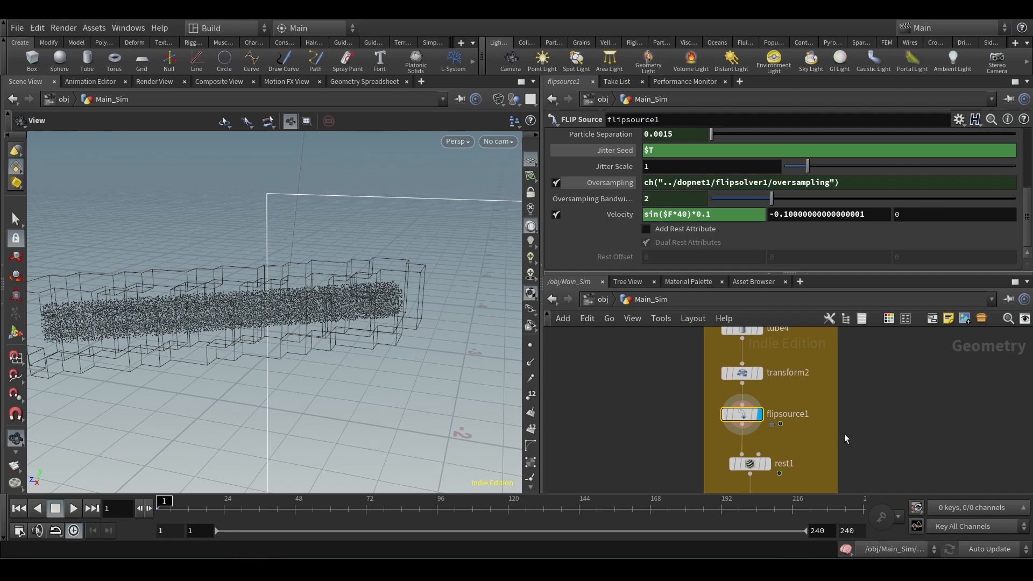
middle_click_drag(845, 438, 855, 392)
mouse_move(766, 369)
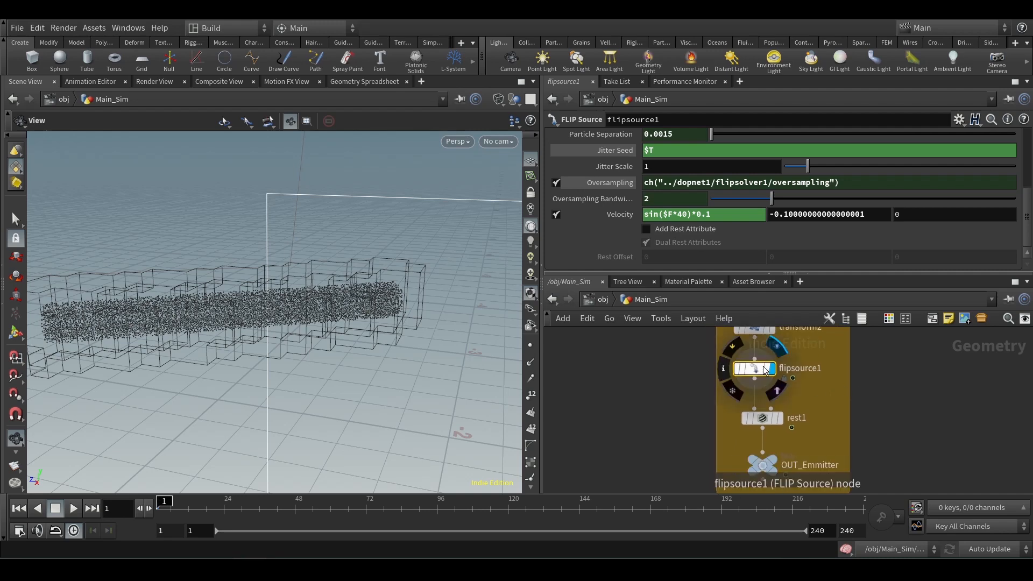
mouse_move(725, 368)
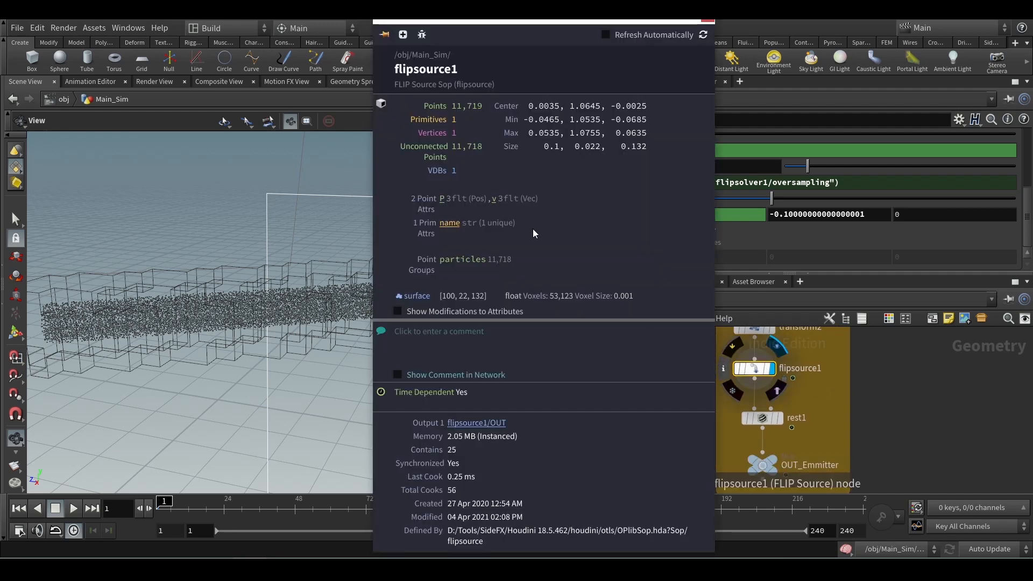
left_click(493, 199)
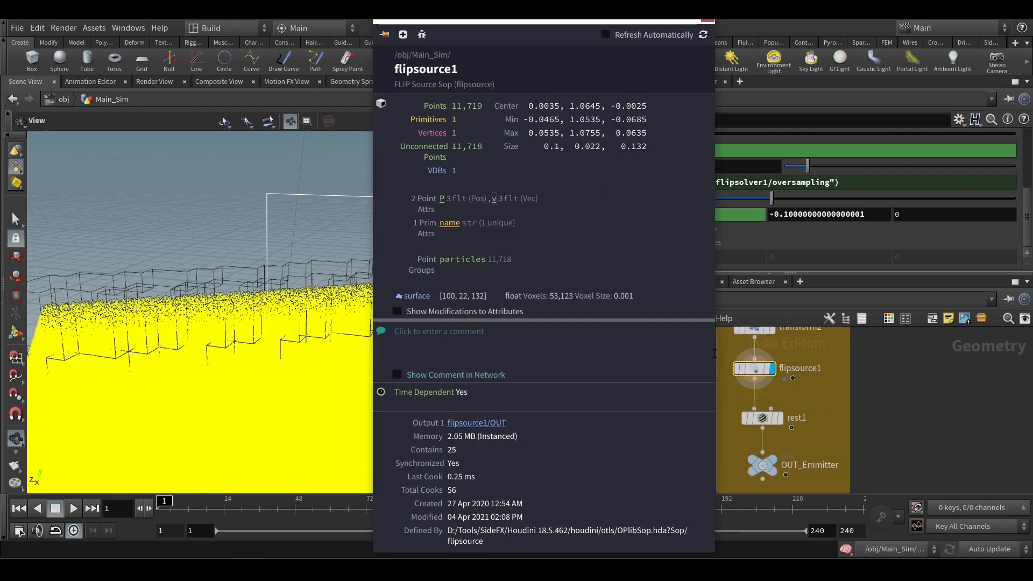
left_click(705, 22)
- Frame the emitter's velocity vectors, play the timeline to watch their direction change, and return to frame 1
right_click_drag(343, 205, 343, 295)
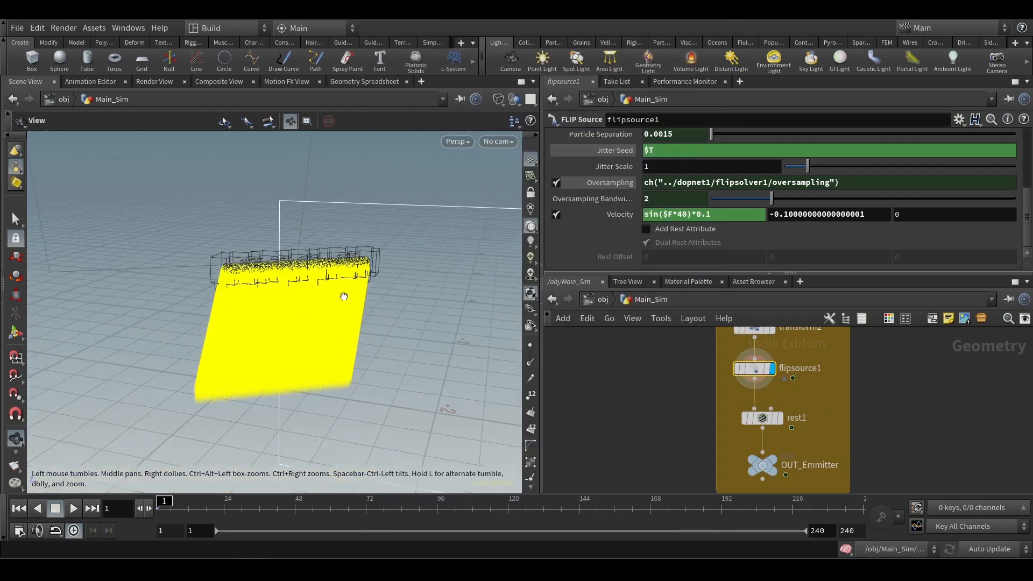
left_click_drag(333, 402, 376, 376)
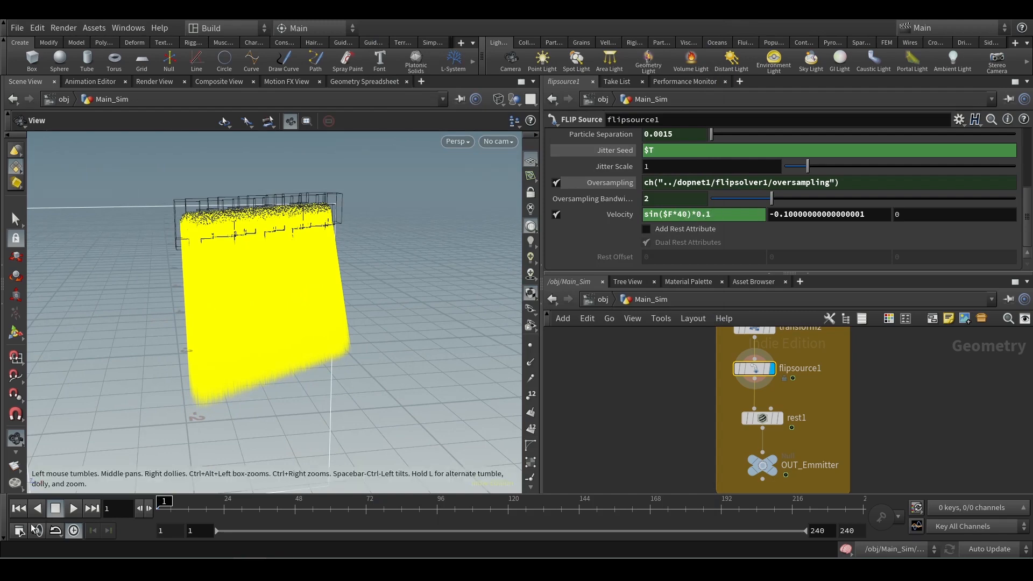
left_click(74, 508)
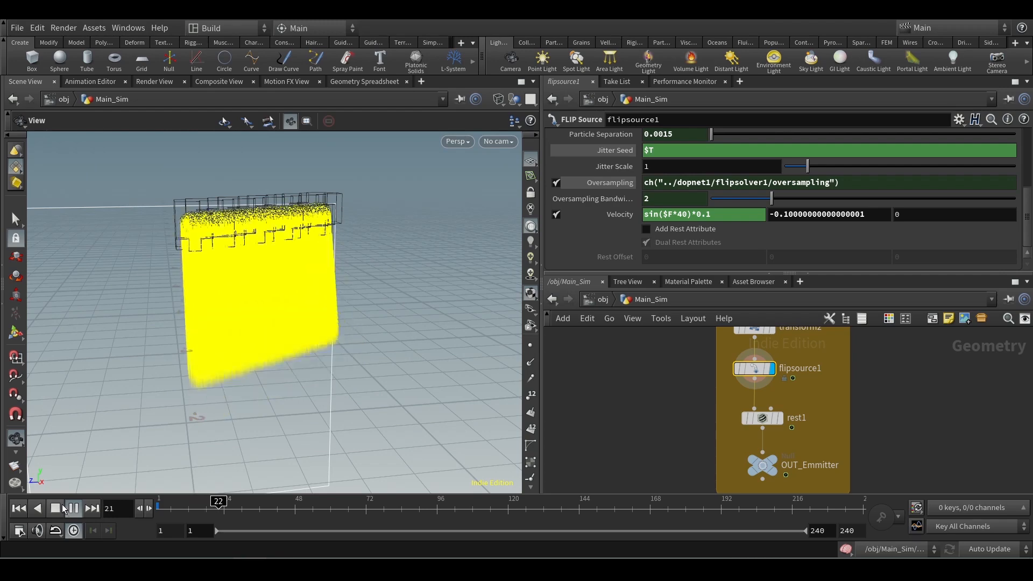
left_click(19, 508)
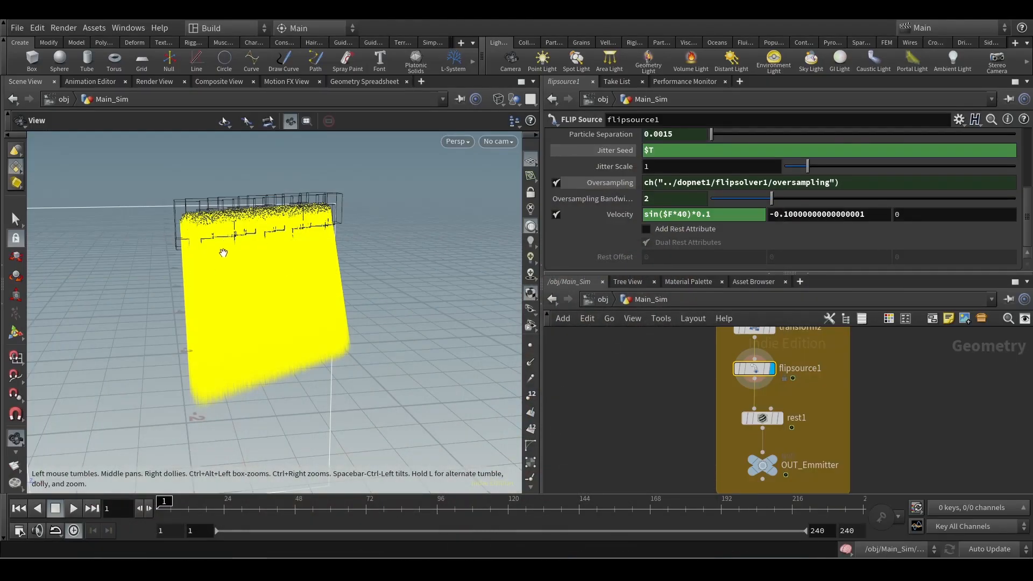
- Select and display the OUT_Emmitter null, and turn off the velocity visualization in the viewport
middle_click_drag(870, 437, 863, 394)
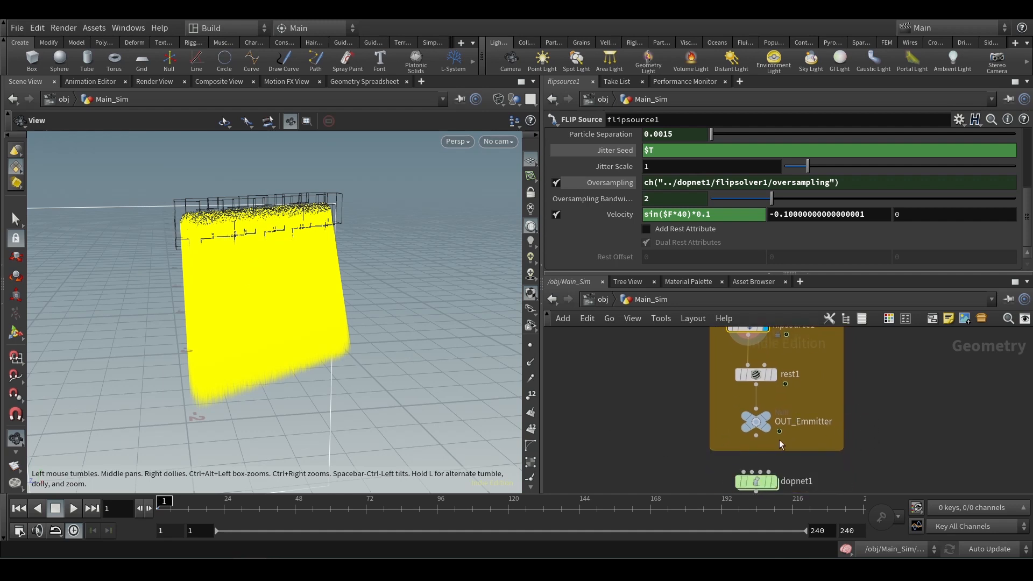
left_click(756, 424)
scroll(533, 456, "down", 2)
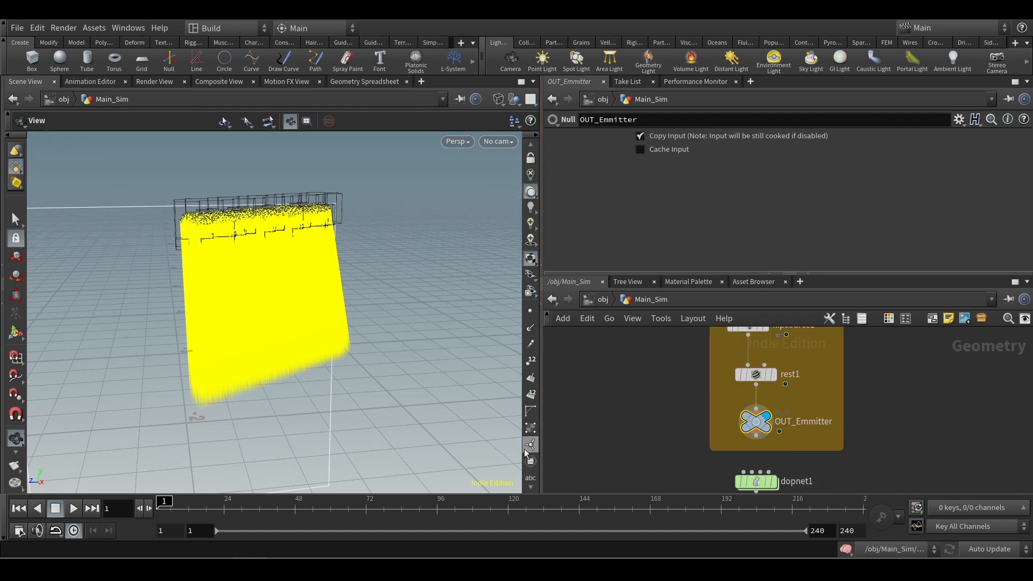
scroll(533, 456, "down", 3)
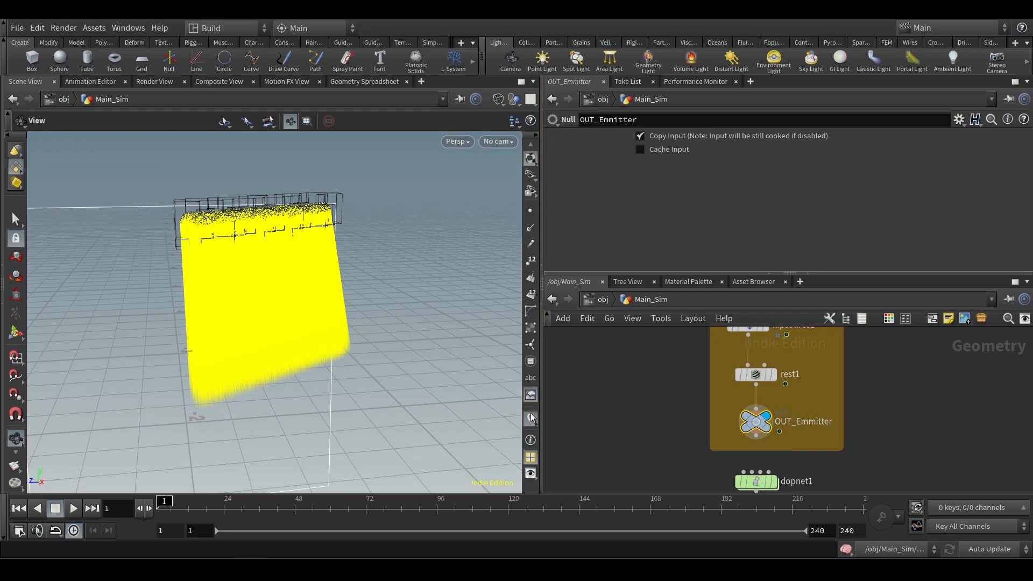
left_click(530, 412)
middle_click_drag(653, 444, 631, 374)
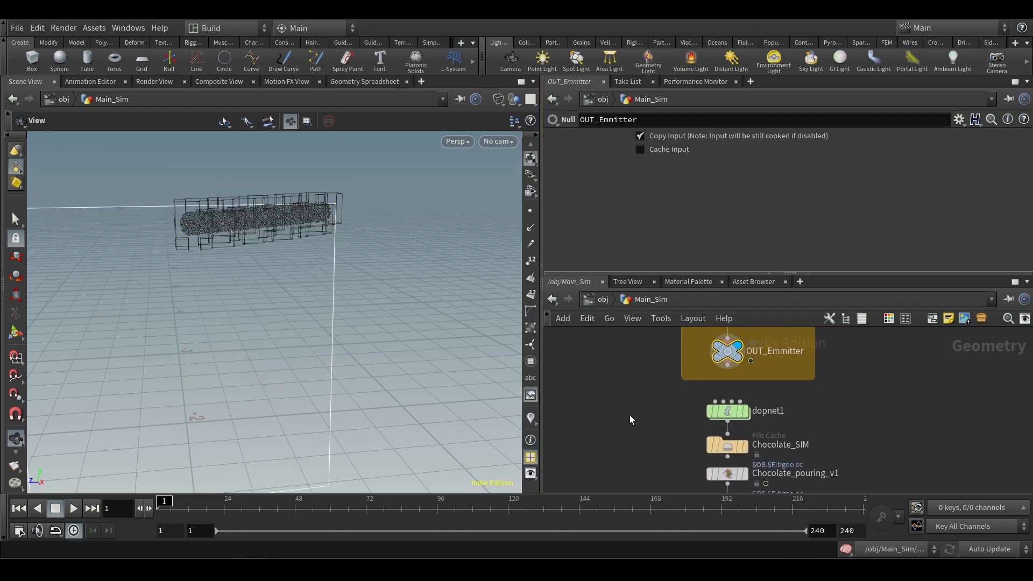
- Switch the viewport to shaded display and enter the dopnet1 simulation network
key("w")
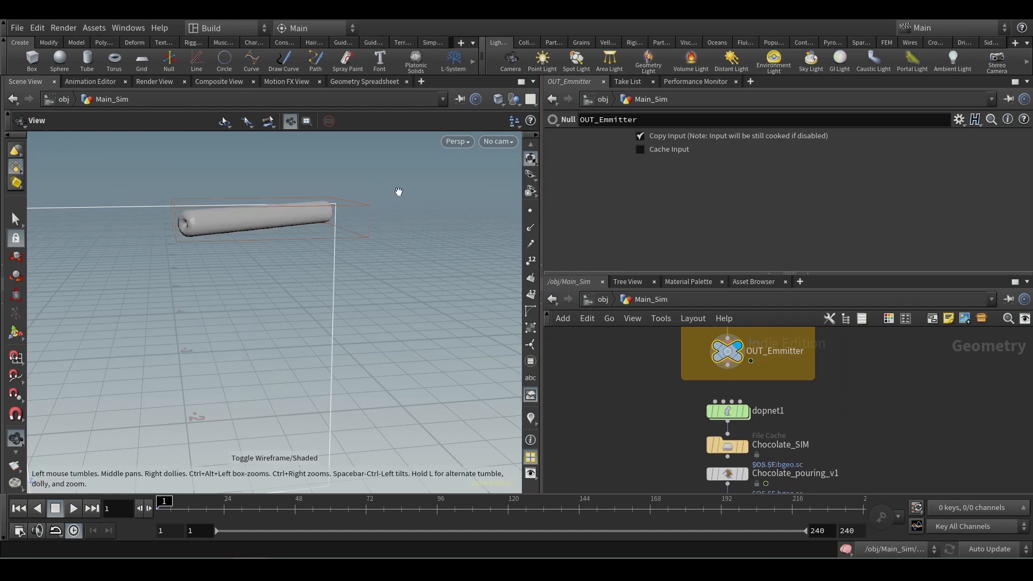
middle_click_drag(656, 422, 648, 376)
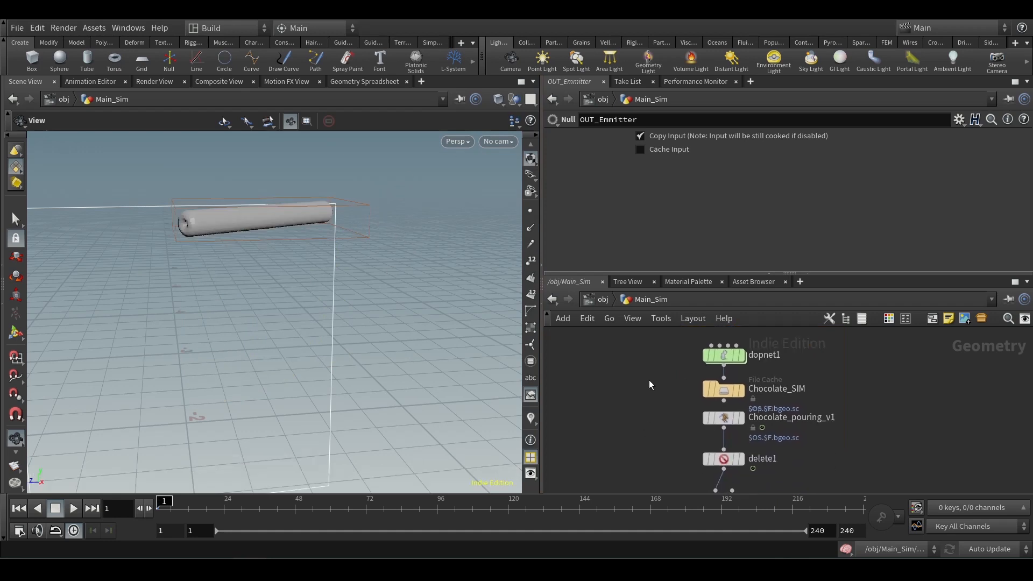
left_click(499, 100)
left_click(558, 237)
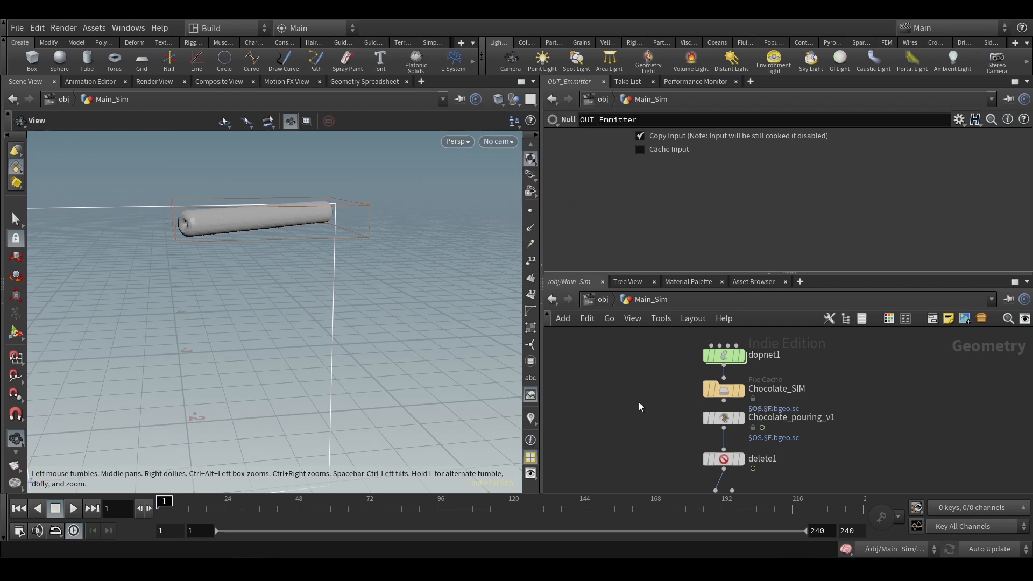
mouse_move(744, 359)
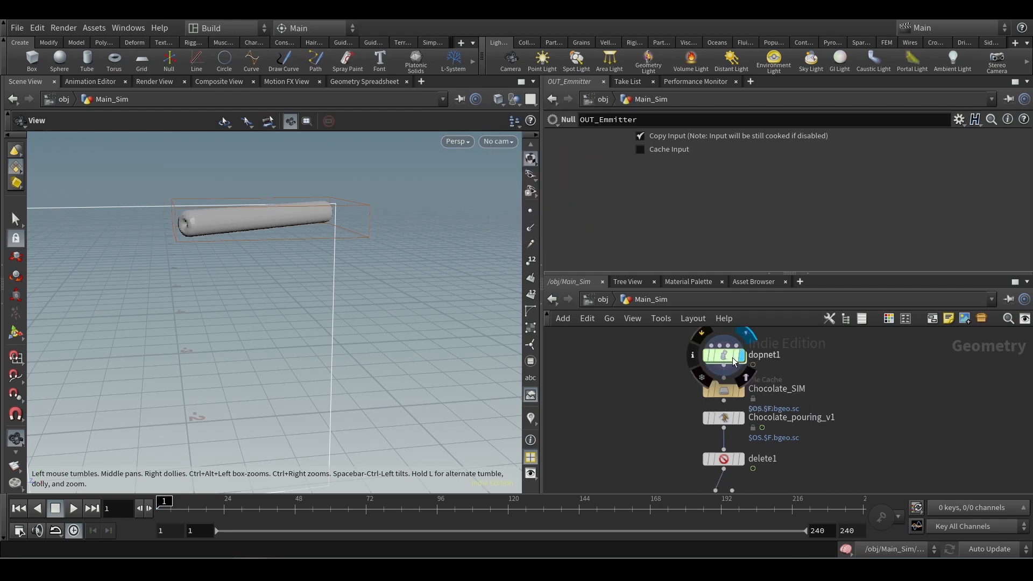
double_click(726, 360)
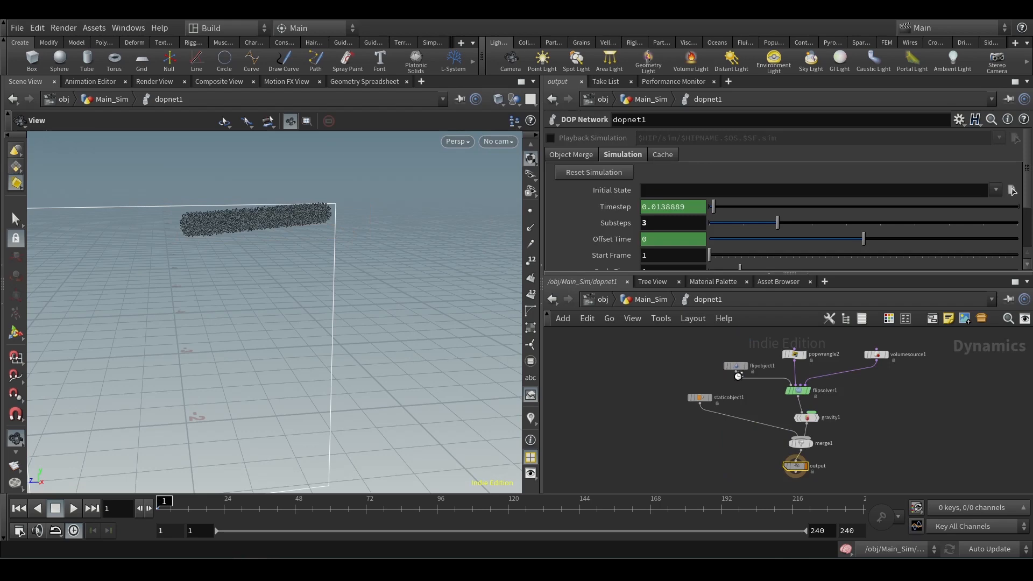
- Disconnect popwrangle2 from flipsolver1 and select popwrangle2 to show its viscosity code
scroll(785, 402, "up", 5)
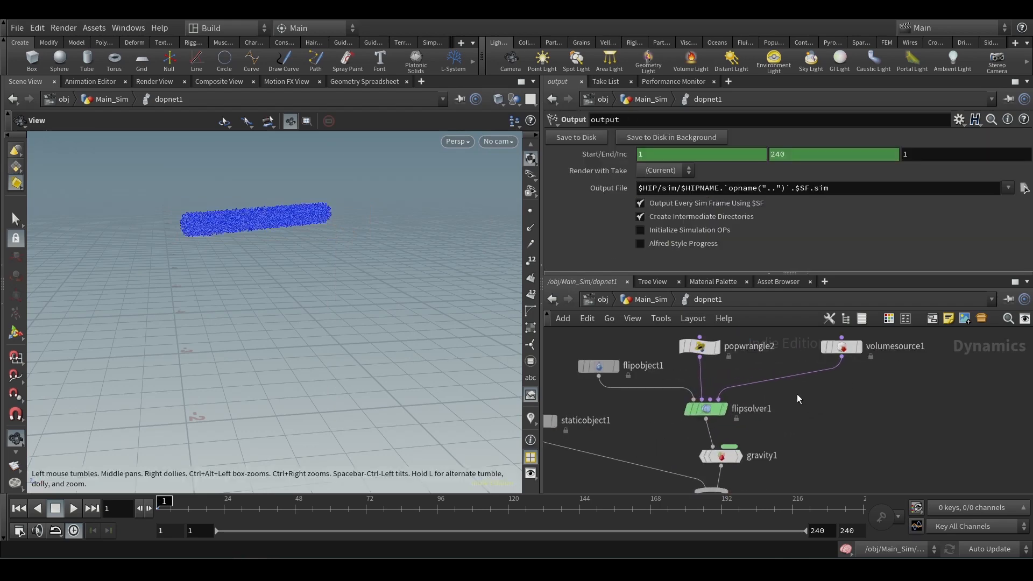
key("y")
left_click_drag(705, 387, 737, 387)
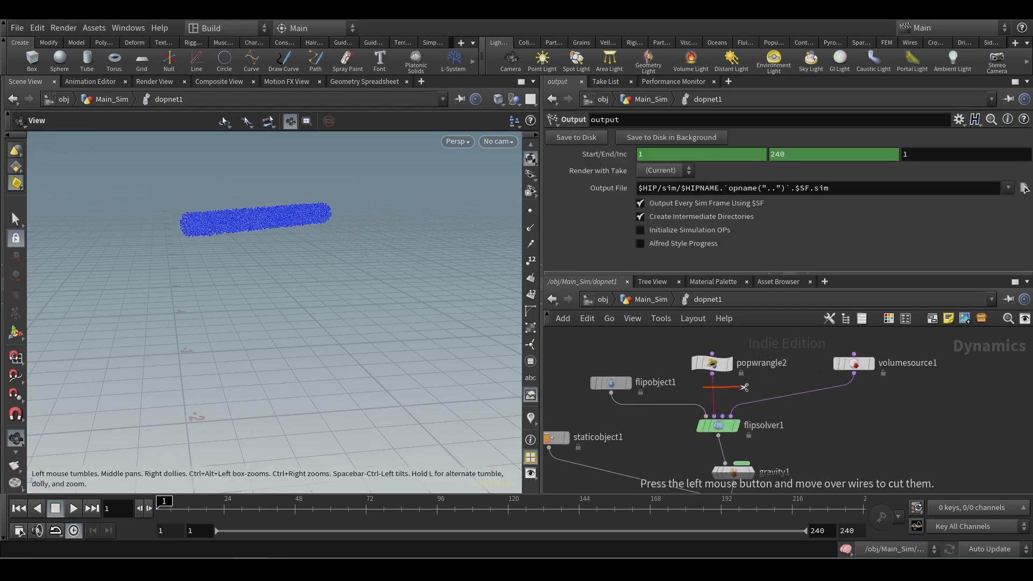
left_click_drag(675, 340, 738, 374)
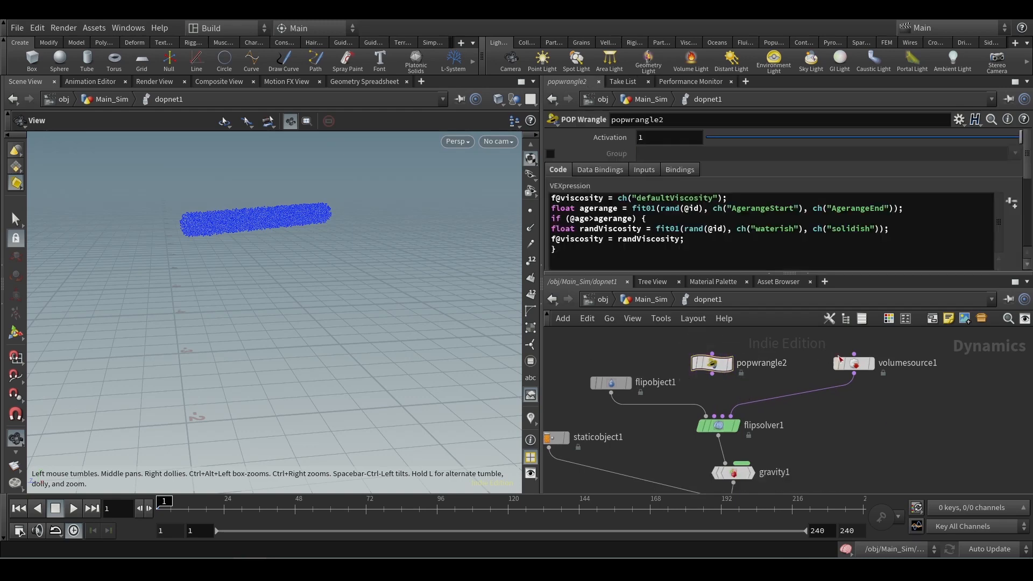
- Select volumesource1 and examine its Source FLIP initialization, SOP path and particle sourcing settings
left_click(854, 364)
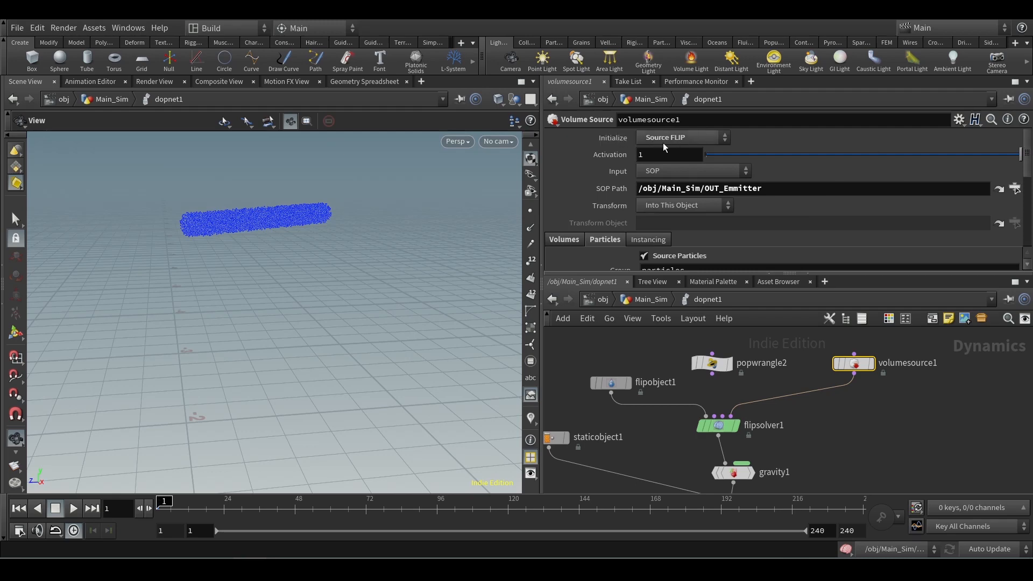
scroll(1028, 156, "down", 4)
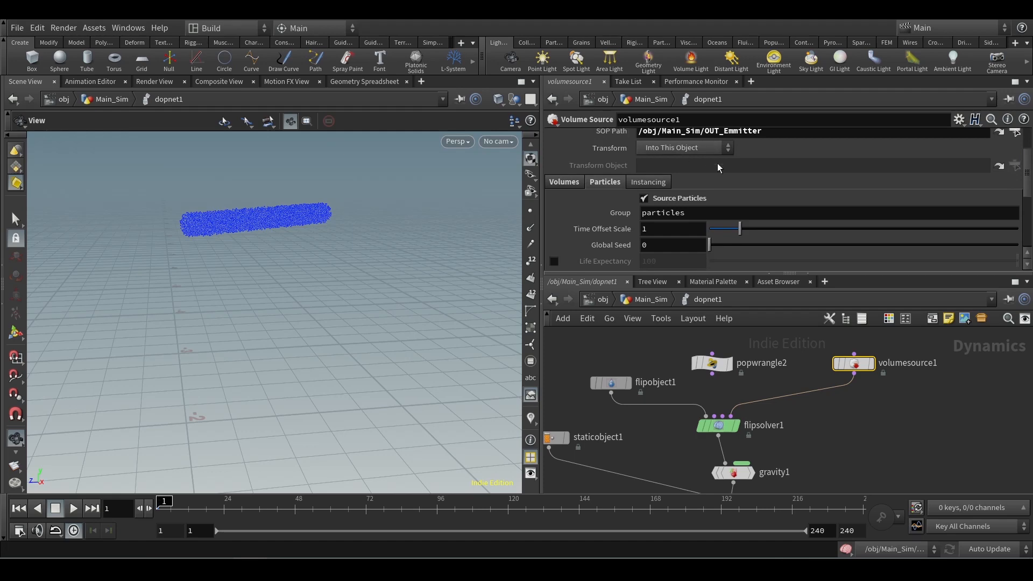
left_click_drag(1024, 184, 1021, 148)
- Select flipobject1 and examine its Particle Separation and Initial Data settings, including Add Viscosity Attribute
left_click(614, 383)
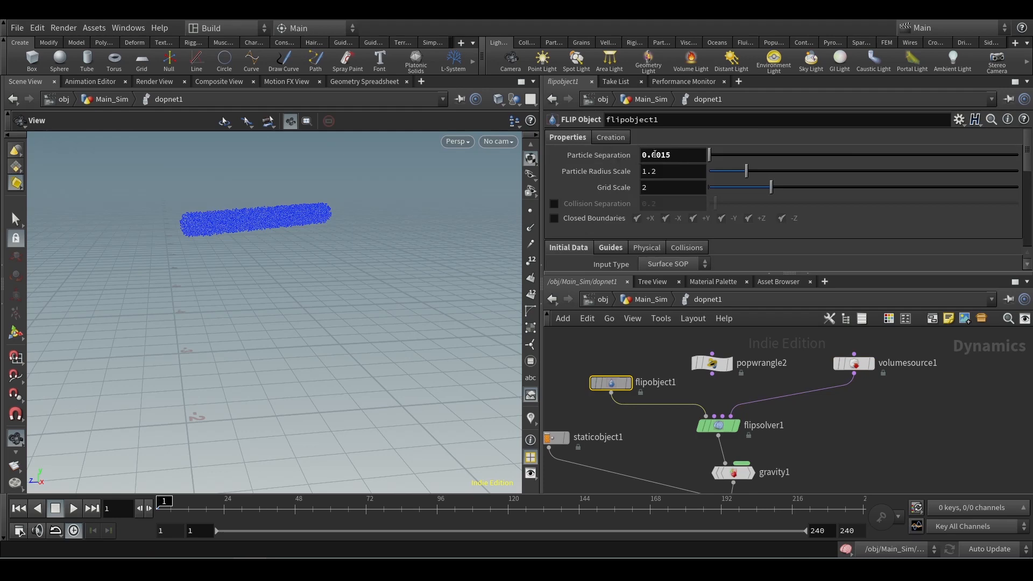
scroll(1028, 151, "down", 4)
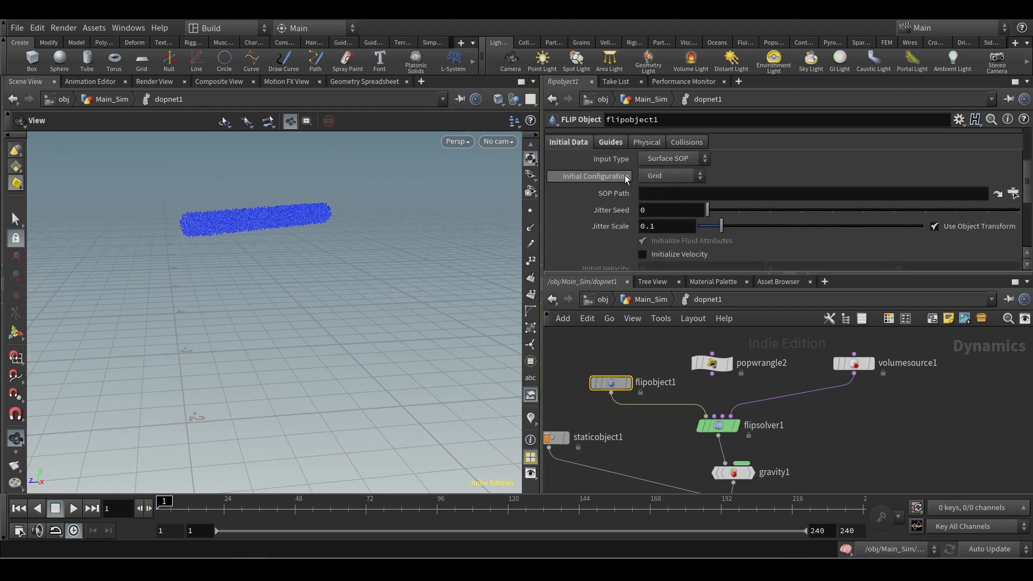
scroll(786, 209, "down", 3)
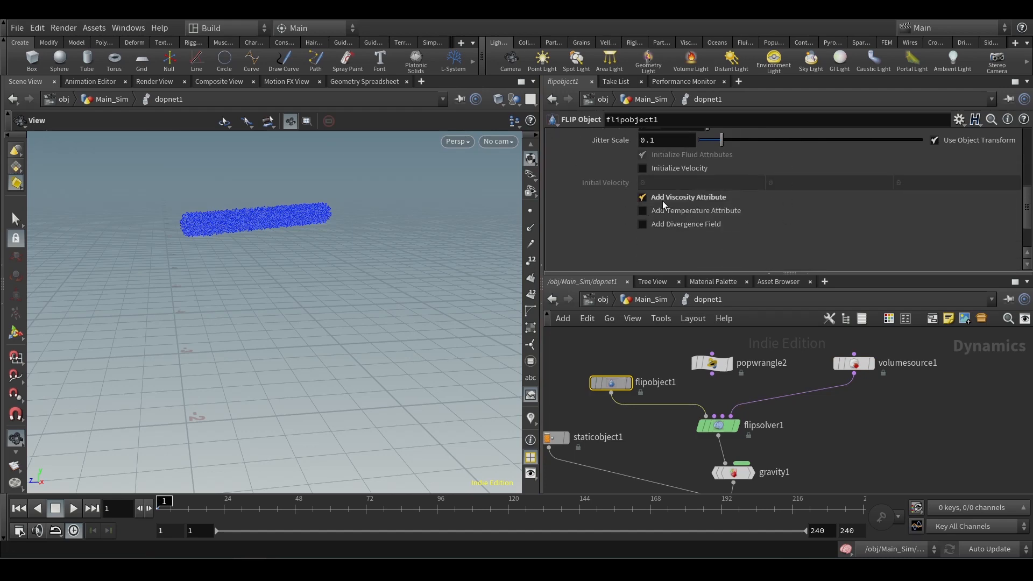
scroll(747, 220, "up", 2)
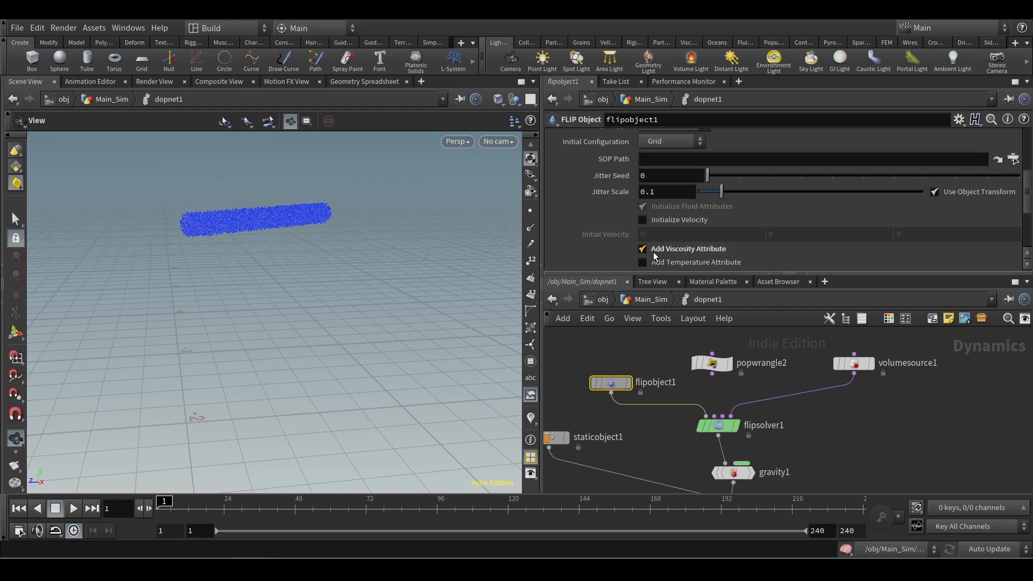
scroll(779, 249, "up", 1)
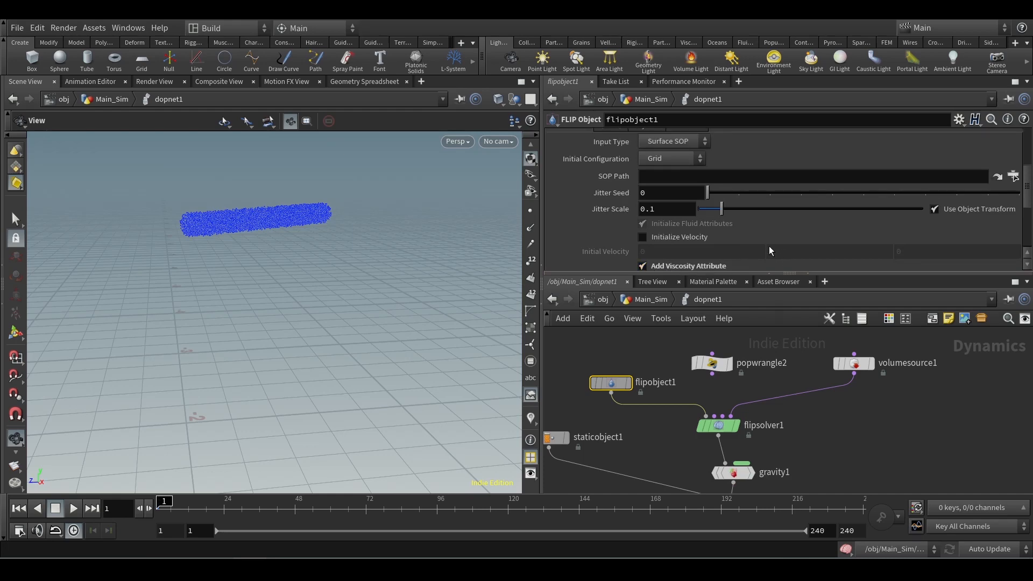
scroll(769, 245, "up", 3)
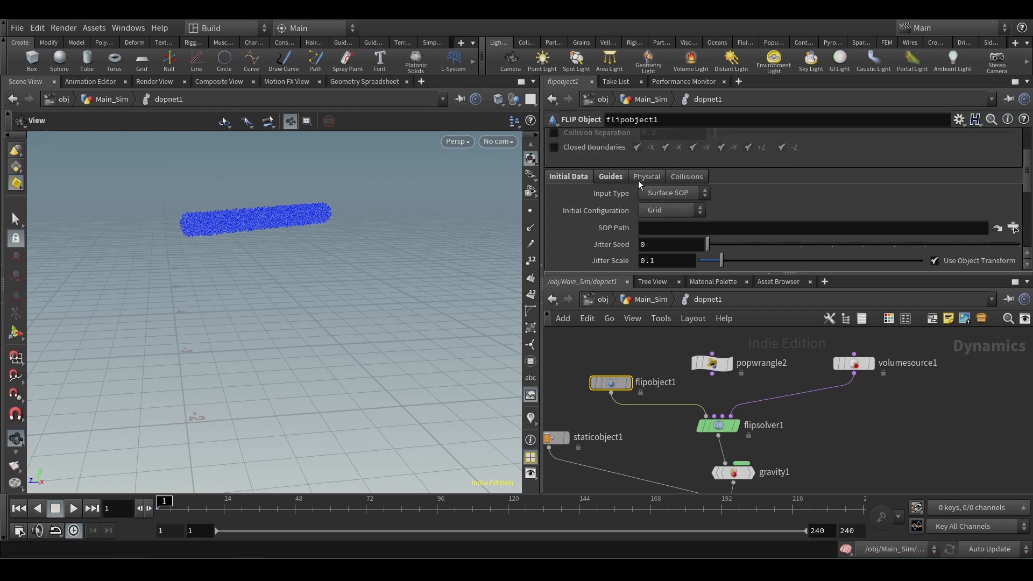
- Try the Sprites visualization for flipobject1's particle guides, set it back to Particles, and examine the color ramp and visualization range
left_click(609, 178)
left_click(612, 193)
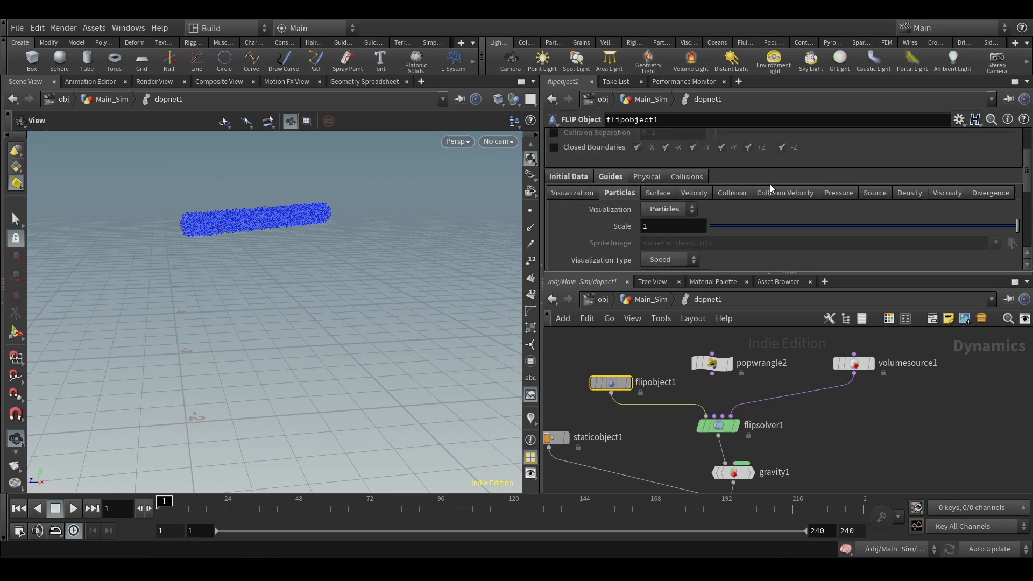
scroll(790, 162, "down", 2)
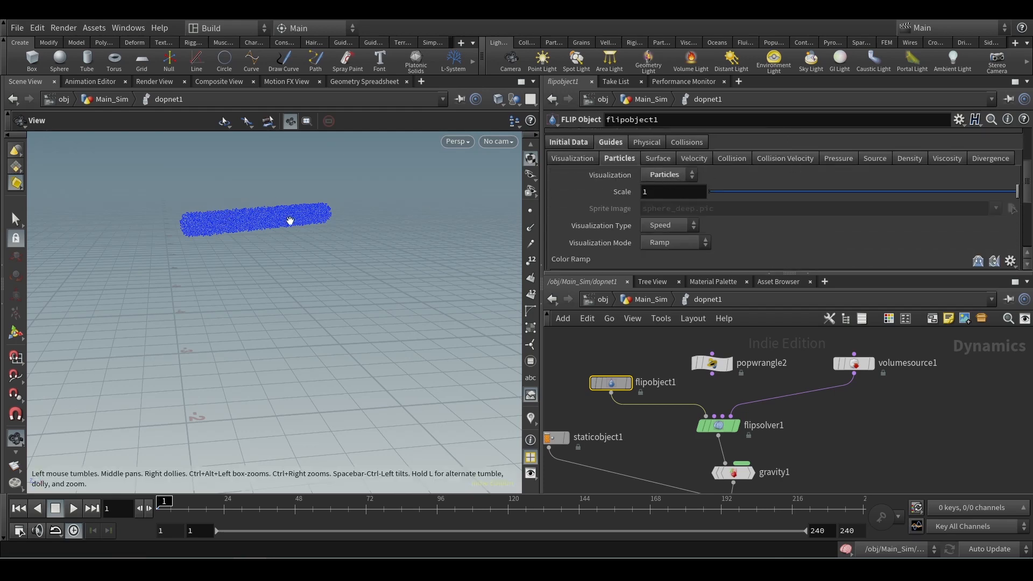
left_click(669, 176)
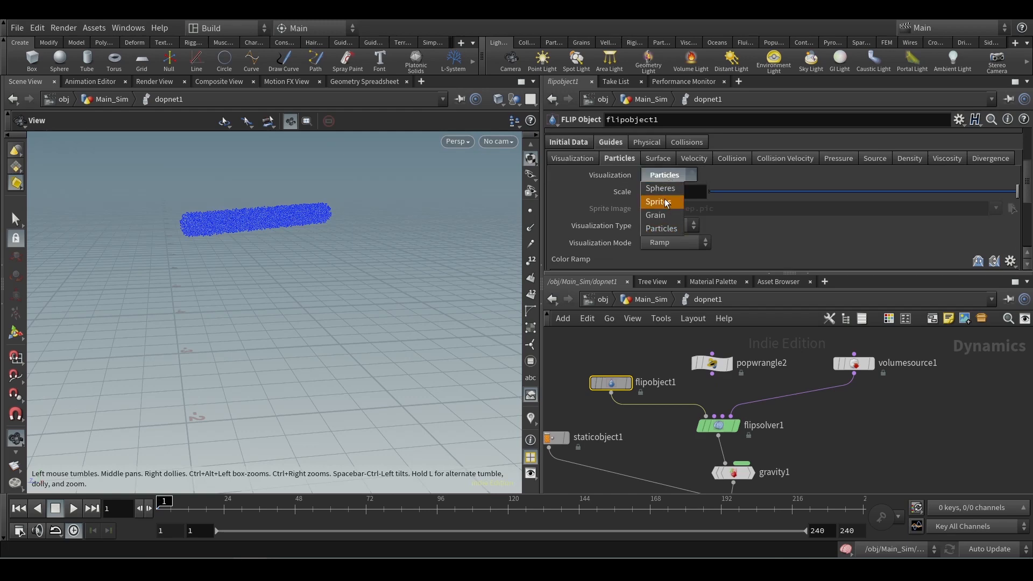
left_click(663, 199)
left_click(666, 176)
left_click(669, 215)
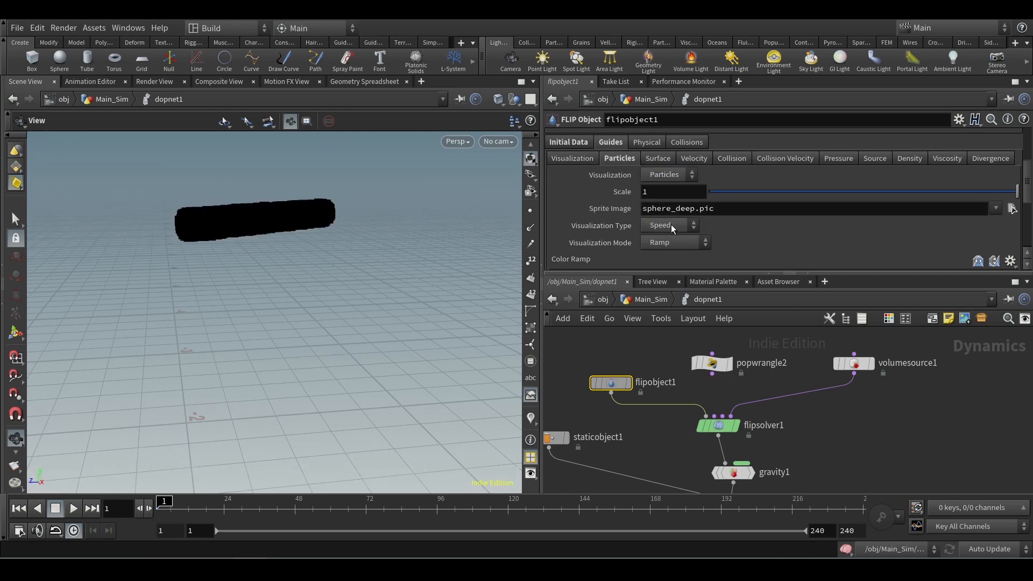
scroll(699, 204, "down", 5)
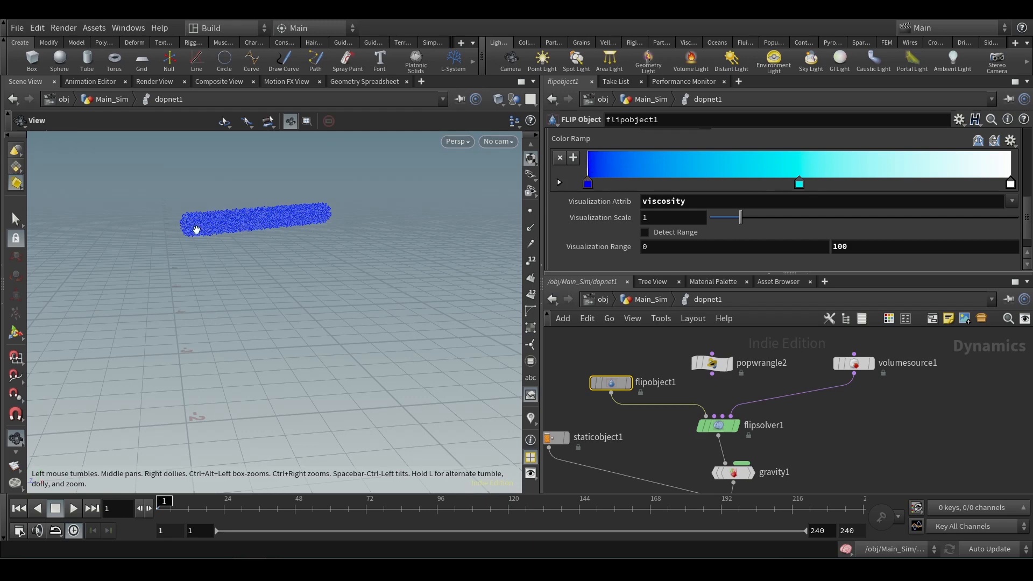
- Select staticobject1 and examine its SOP path and the ChocoBar collider beneath the fluid emitter
scroll(759, 272, "down", 1)
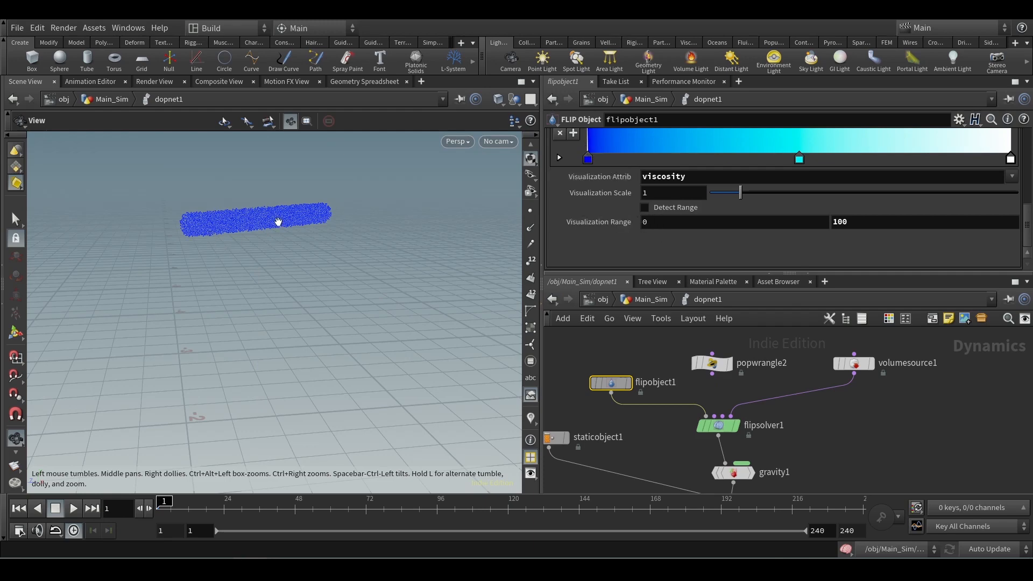
middle_click_drag(853, 425, 850, 367)
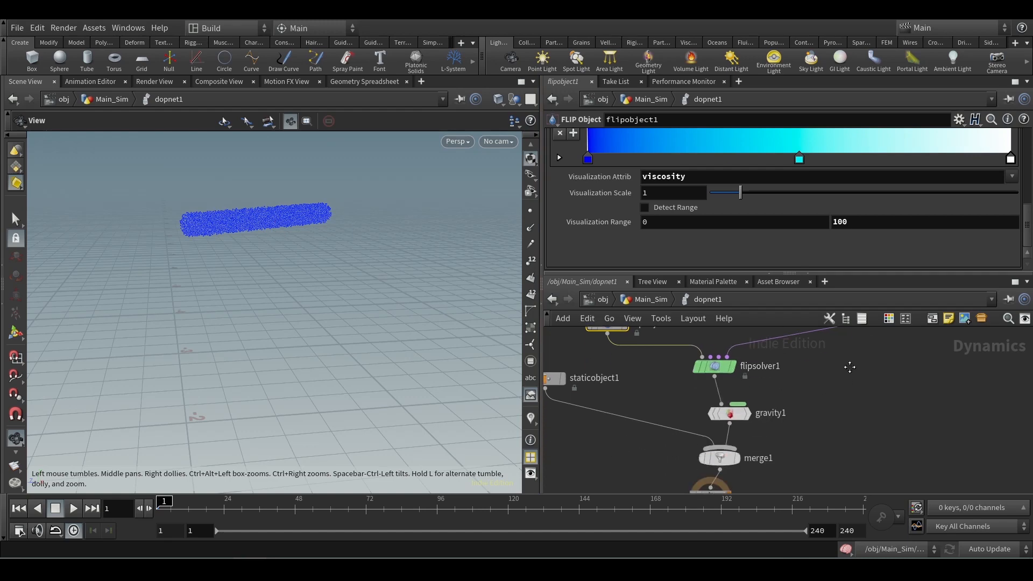
scroll(850, 367, "down", 3)
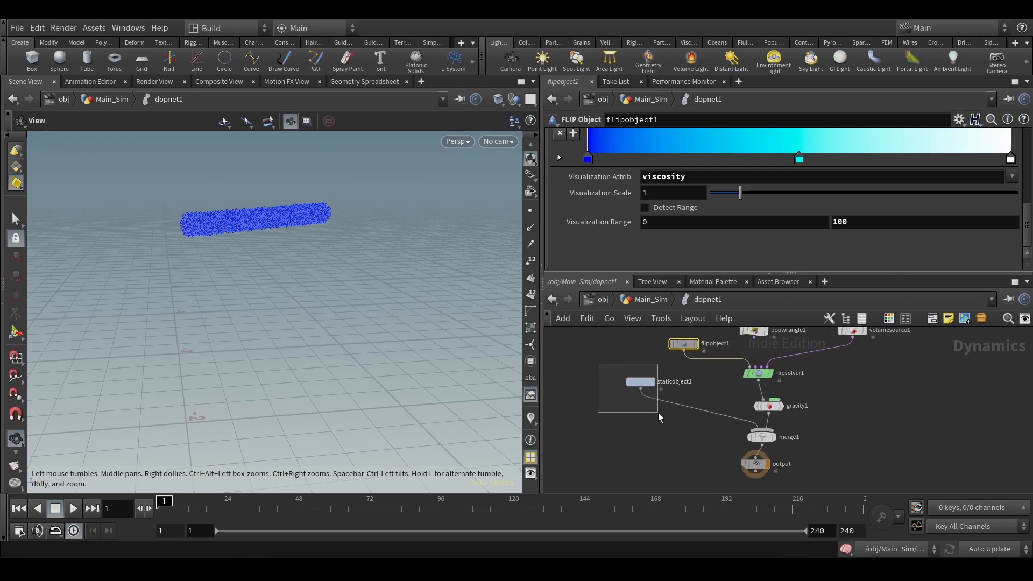
left_click_drag(658, 412, 658, 414)
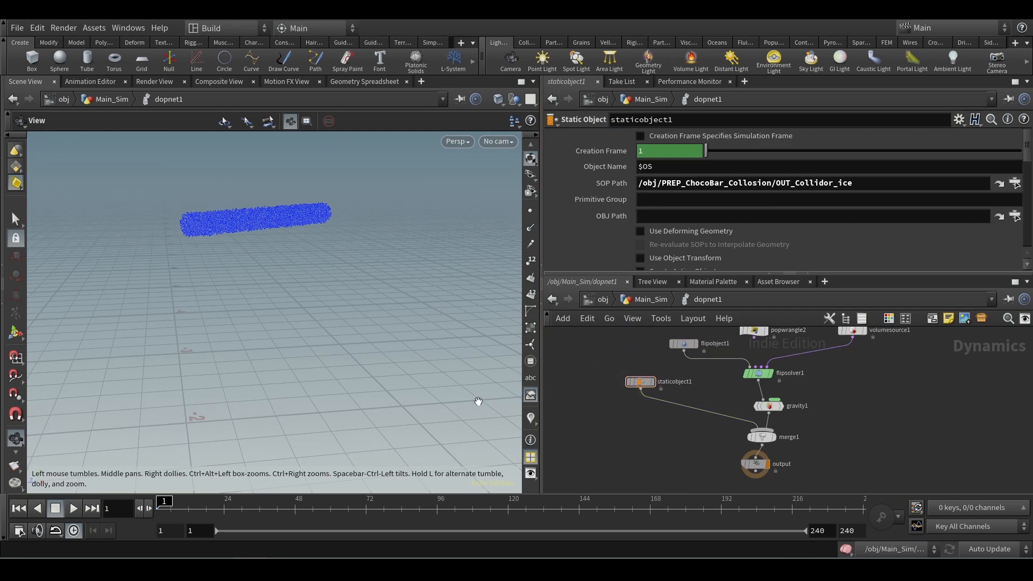
right_click_drag(478, 401, 301, 330)
middle_click_drag(308, 376, 286, 259)
right_click_drag(293, 350, 277, 250)
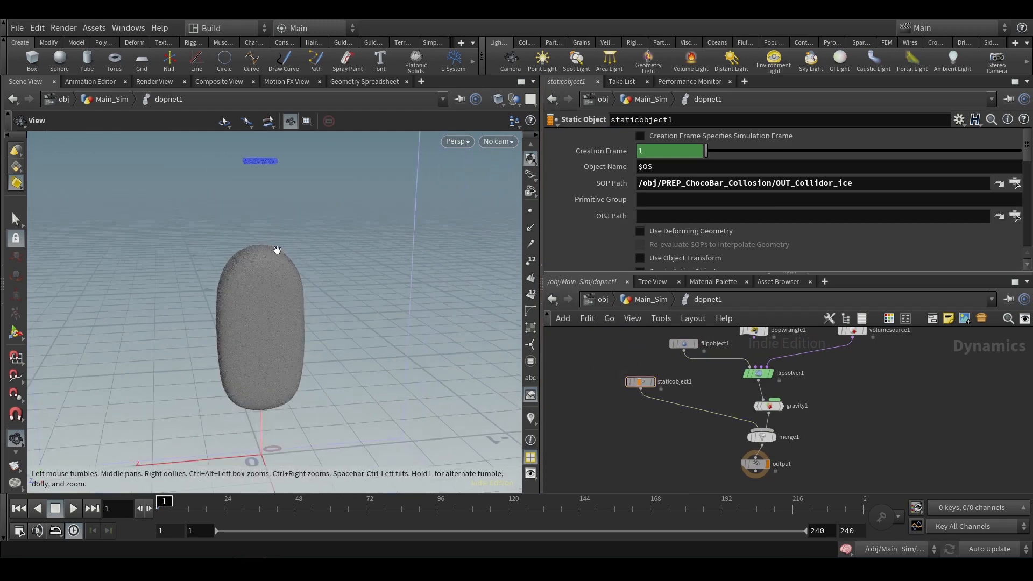
left_click_drag(277, 250, 265, 295)
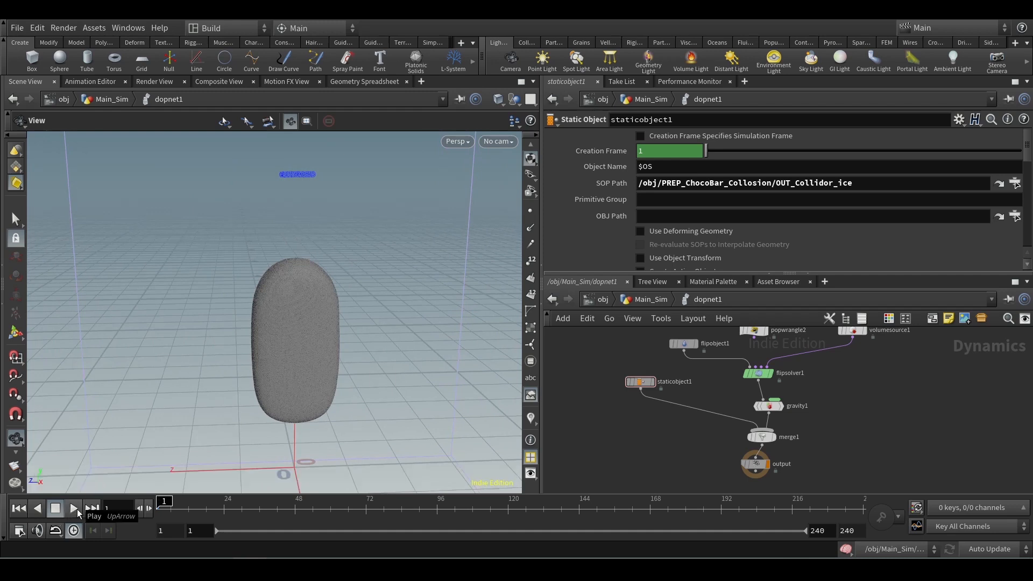
- Run the simulation without popwrangle2 to frame 27 and inspect the fluid flowing over the collider
middle_click_drag(816, 370, 805, 388)
left_click_drag(744, 348, 749, 353)
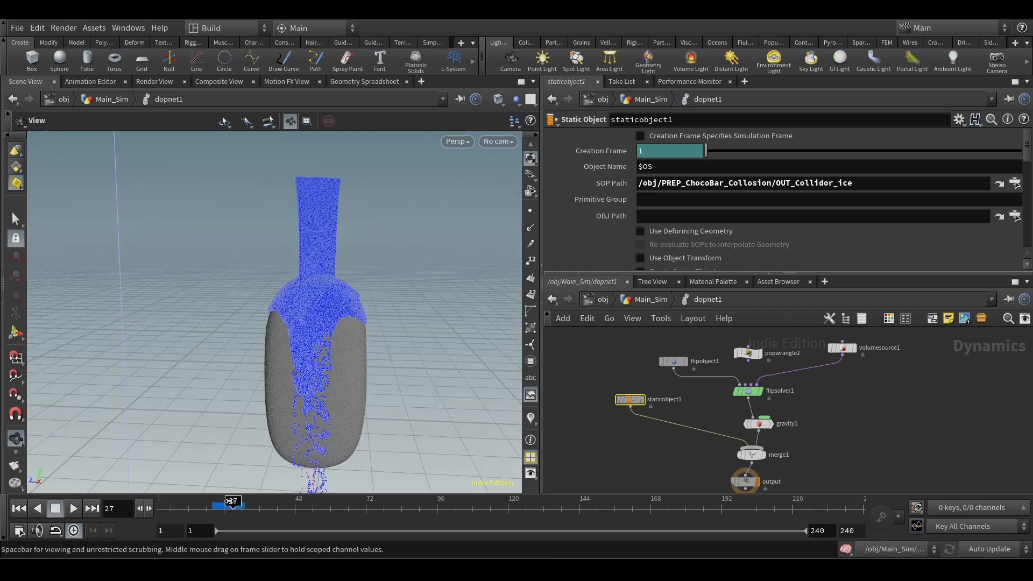
mouse_move(229, 501)
left_mouse_down()
mouse_move(218, 502)
mouse_move(233, 502)
left_mouse_up()
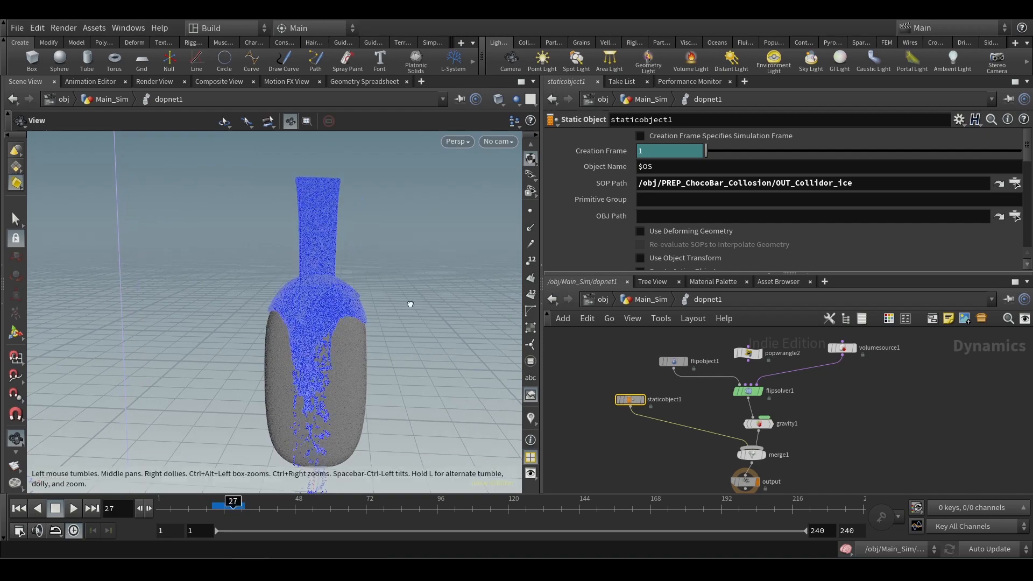
left_click_drag(408, 303, 272, 337)
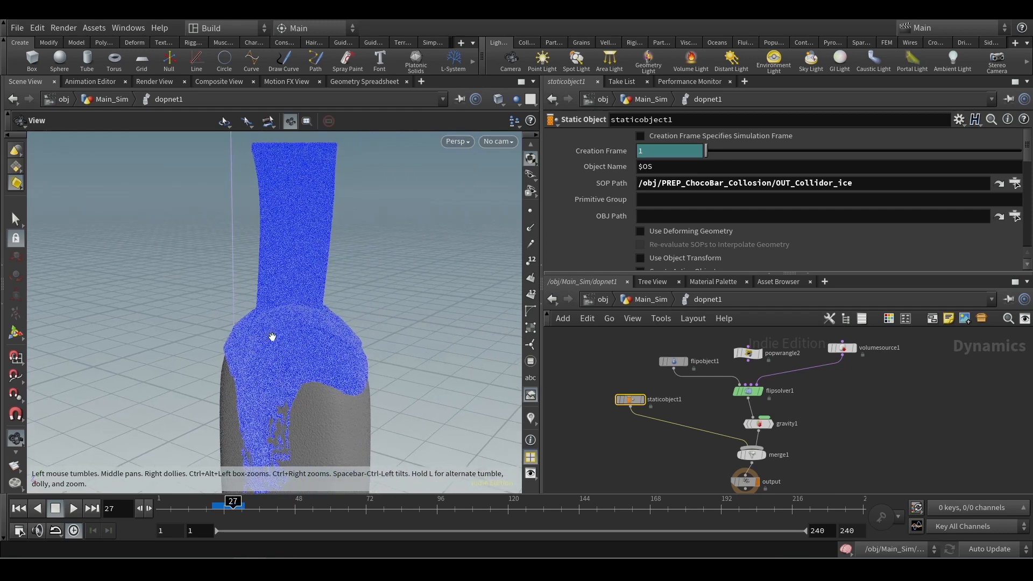
- Return to the Main_Sim level and display vdbfromparticles1 to inspect the low-viscosity fluid as a surface
left_click(663, 298)
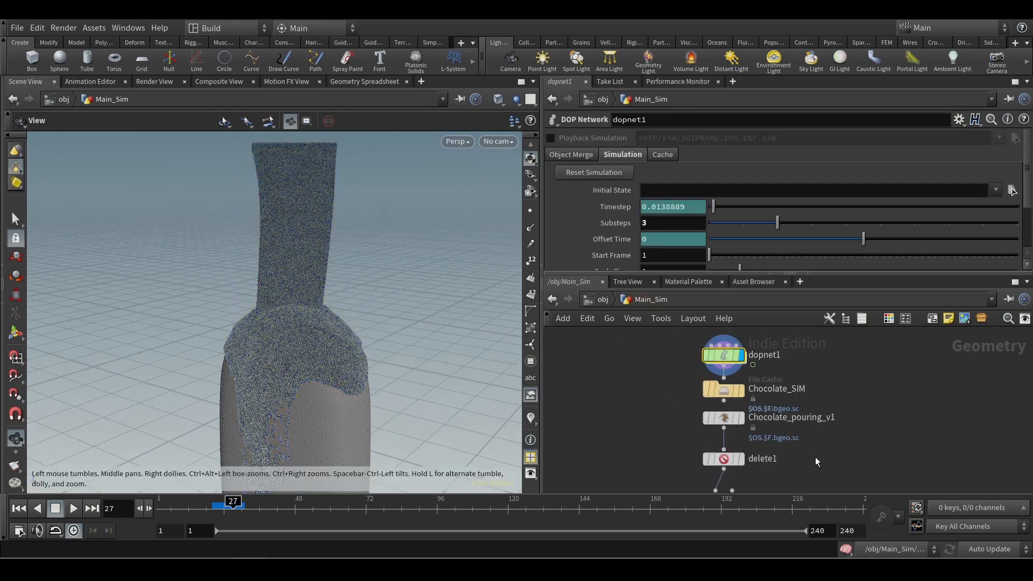
middle_click_drag(815, 457, 821, 375)
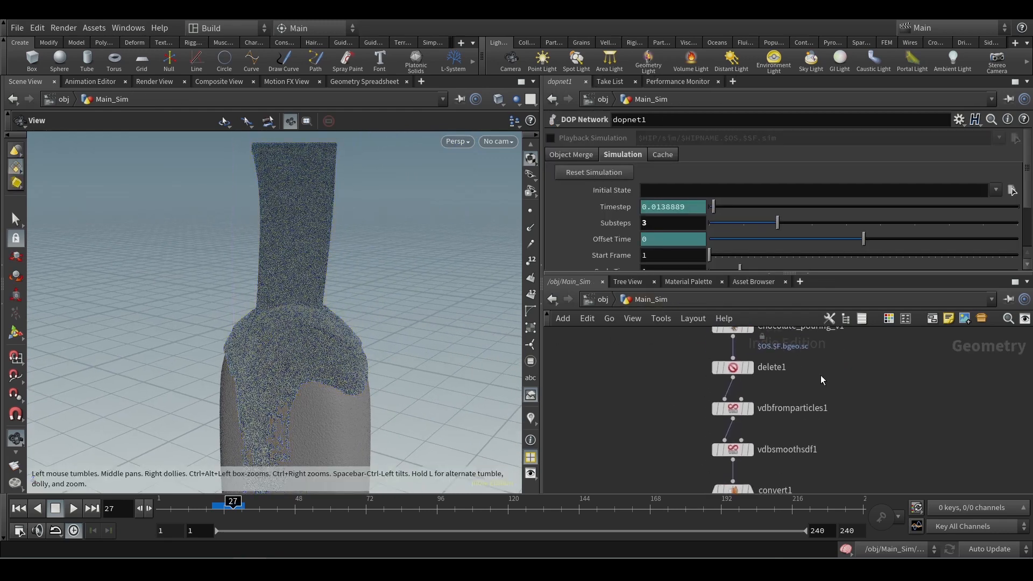
left_click(755, 413)
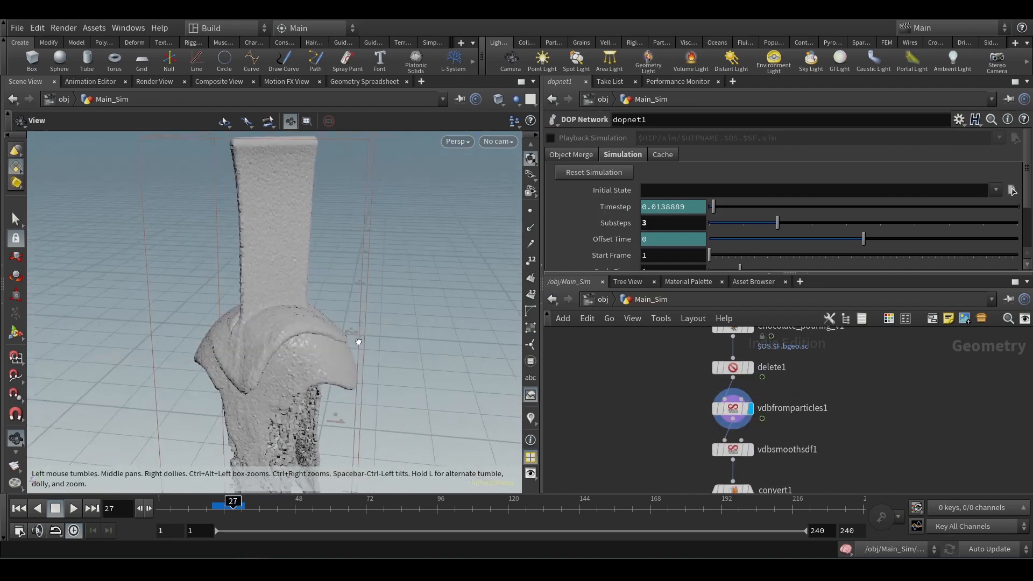
left_click_drag(358, 341, 947, 293)
- Go back to frame 1 inside dopnet1 and reconnect popwrangle2 to the second input of flipsolver1
mouse_move(227, 501)
left_mouse_down()
mouse_move(219, 501)
mouse_move(232, 501)
left_mouse_up()
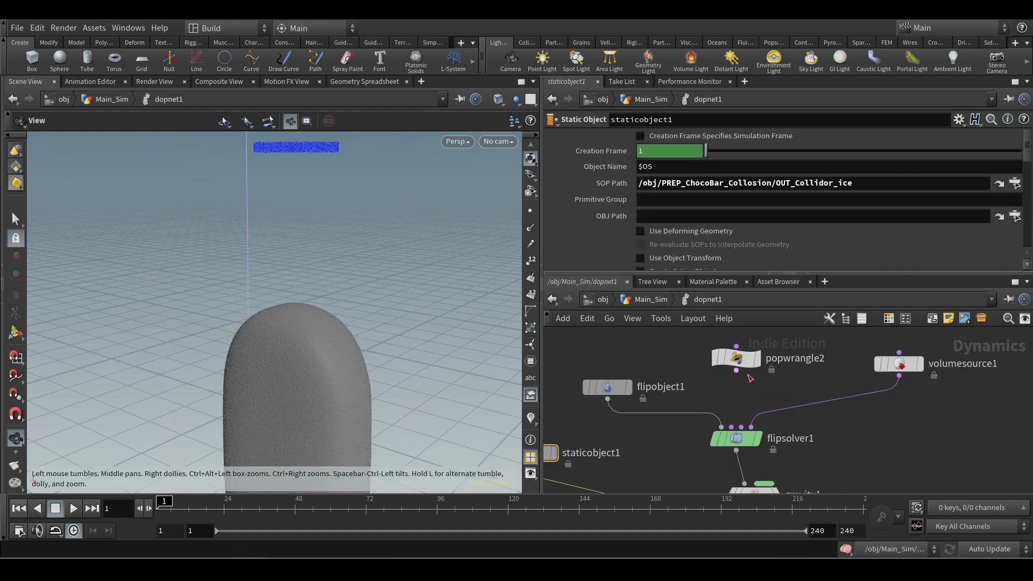
left_click_drag(737, 371, 731, 427)
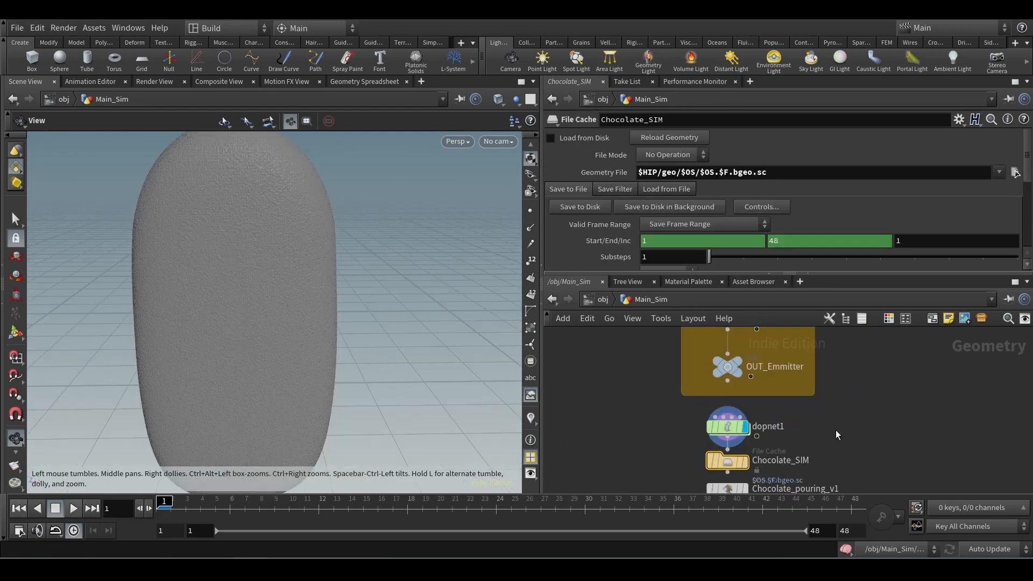
- Examine the Chocolate_SIM file cache's geometry path, save options and frame range, and its place below dopnet1
middle_click_drag(835, 430, 876, 373)
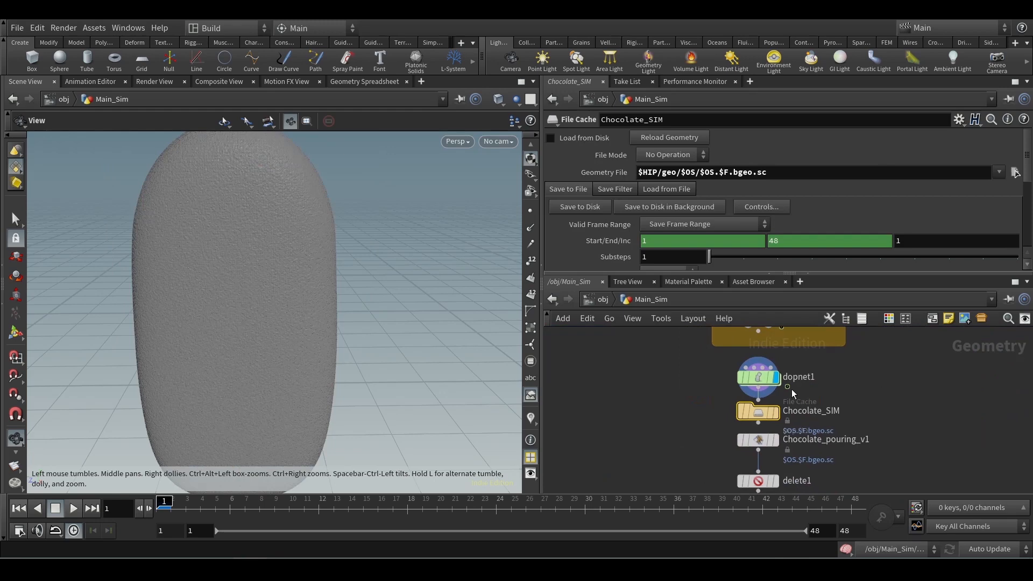
scroll(876, 374, "up", 2)
scroll(302, 272, "down", 3)
middle_click_drag(328, 249, 310, 352)
mouse_move(755, 430)
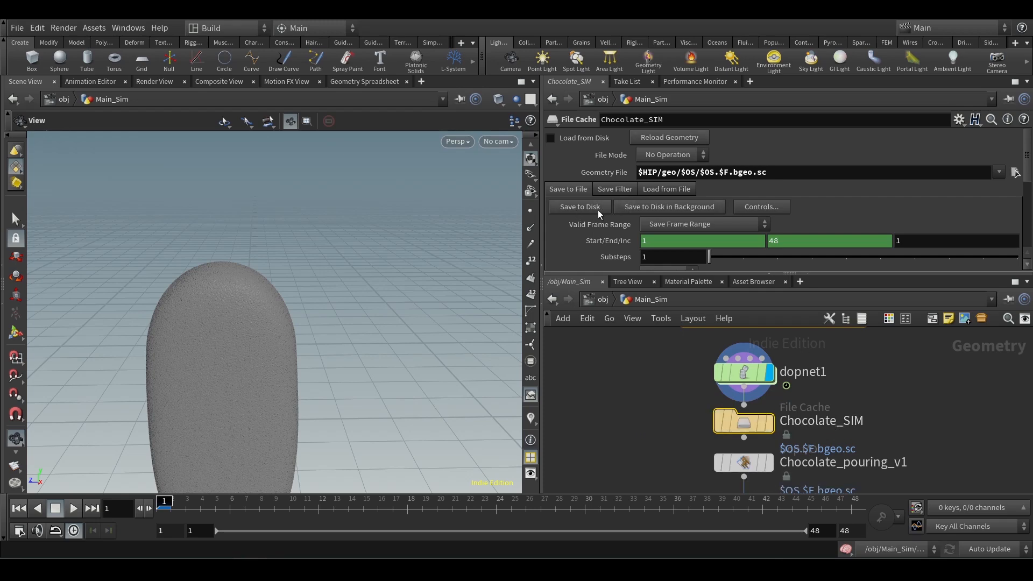
middle_click_drag(912, 428, 917, 382)
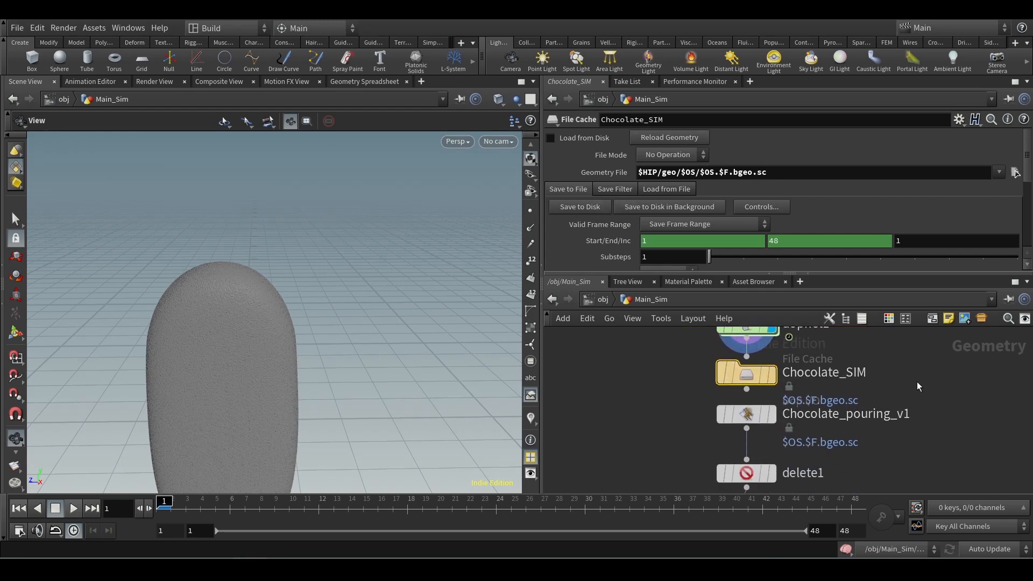
mouse_move(914, 451)
middle_mouse_down()
mouse_move(909, 383)
mouse_move(913, 449)
middle_mouse_up()
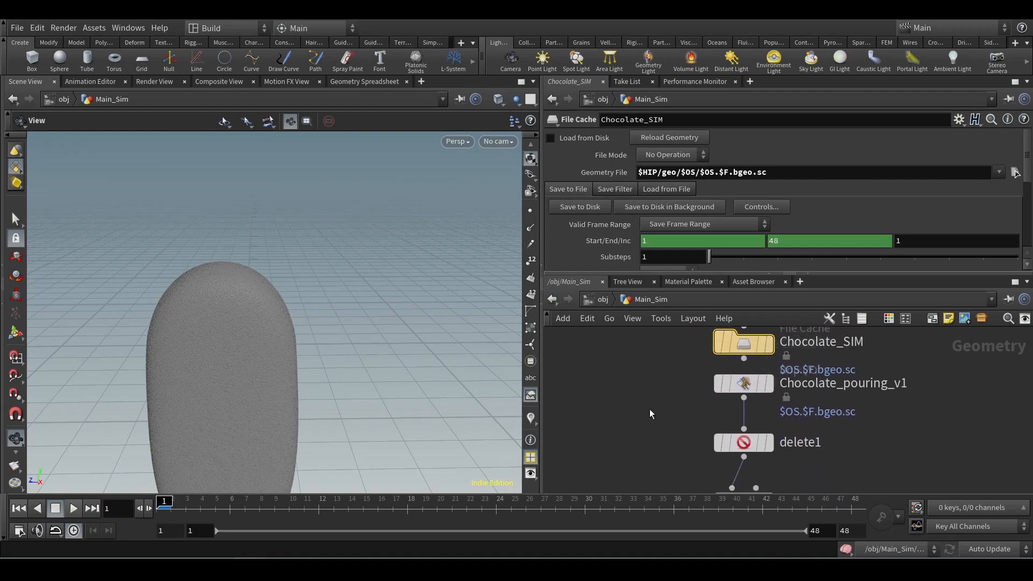
- Add a File node to the Main_Sim network and place it beside Chocolate_pouring_v1
middle_click_drag(638, 401, 640, 375)
key("Tab")
type("f")
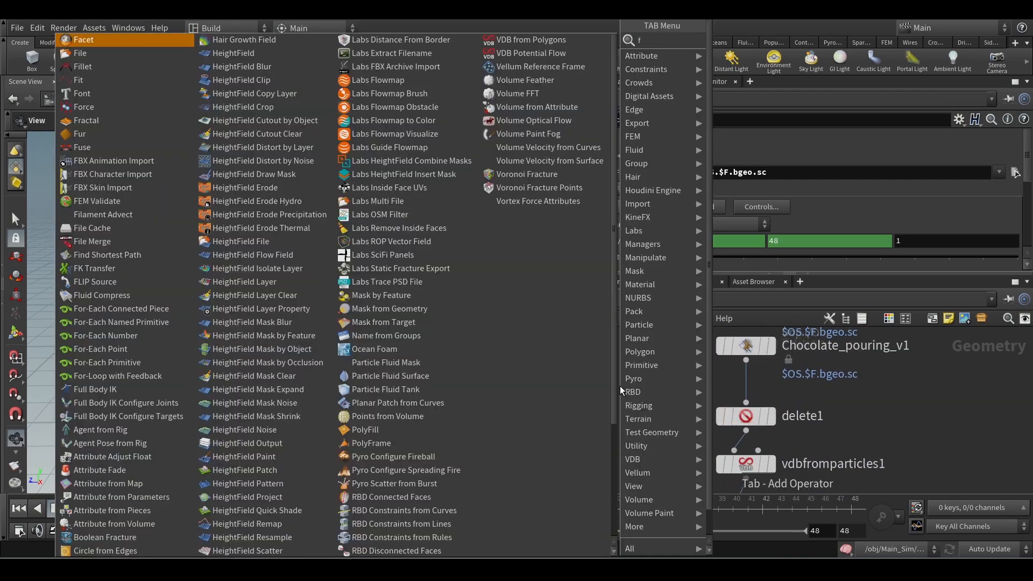
type("ile")
key("Return")
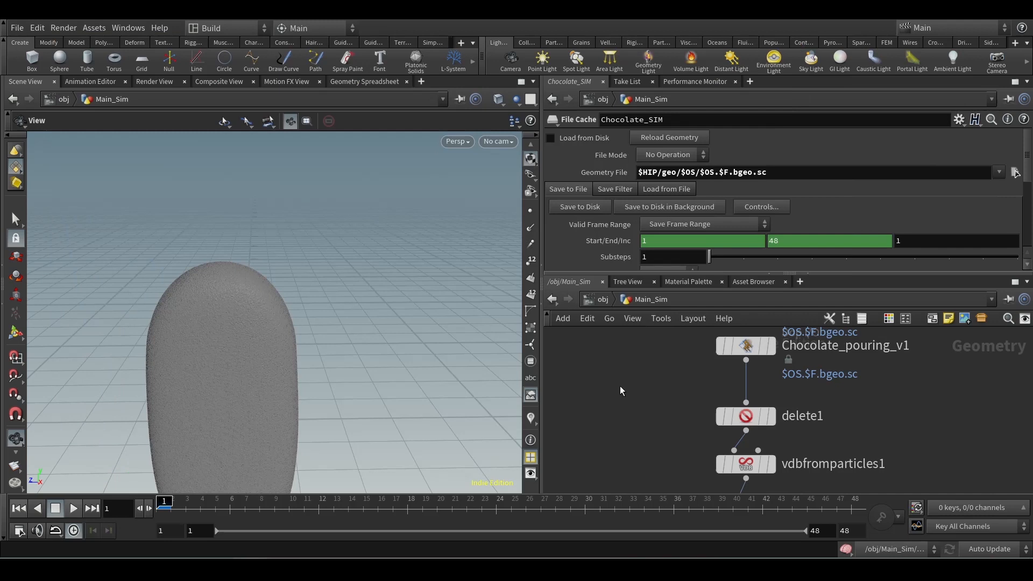
left_click(656, 383)
middle_click_drag(902, 353, 887, 425)
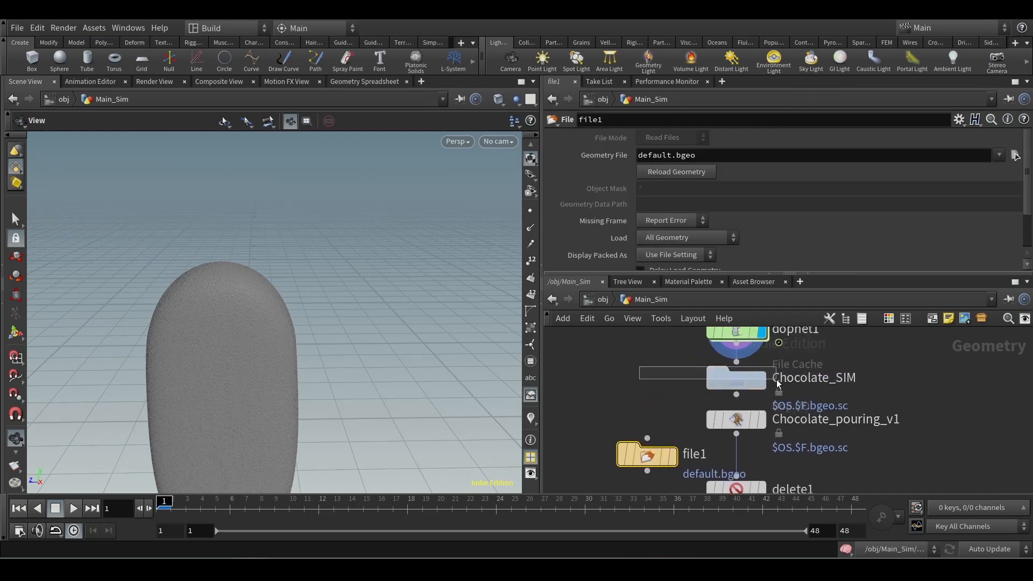
left_click(824, 383)
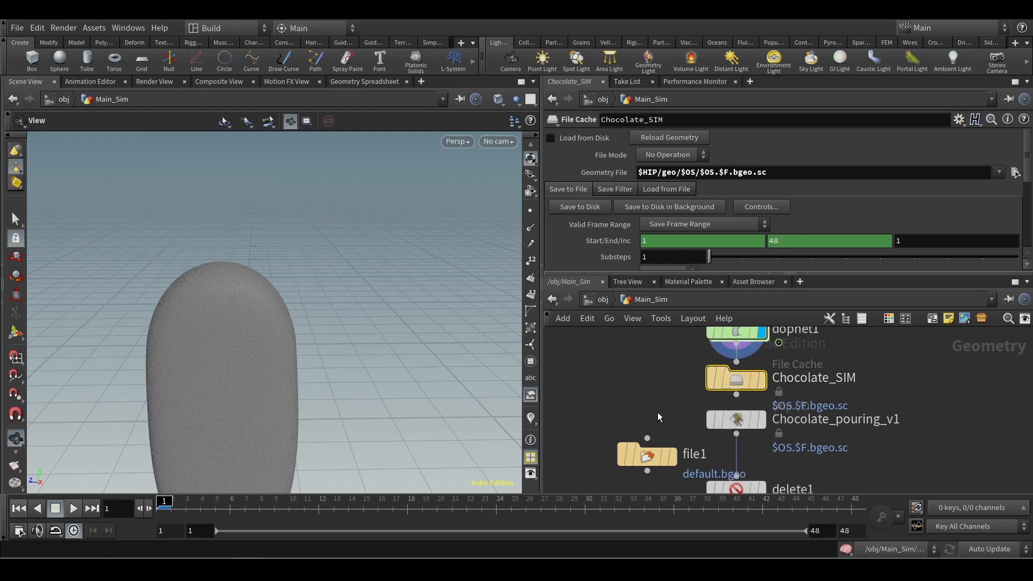
left_click_drag(651, 454, 630, 420)
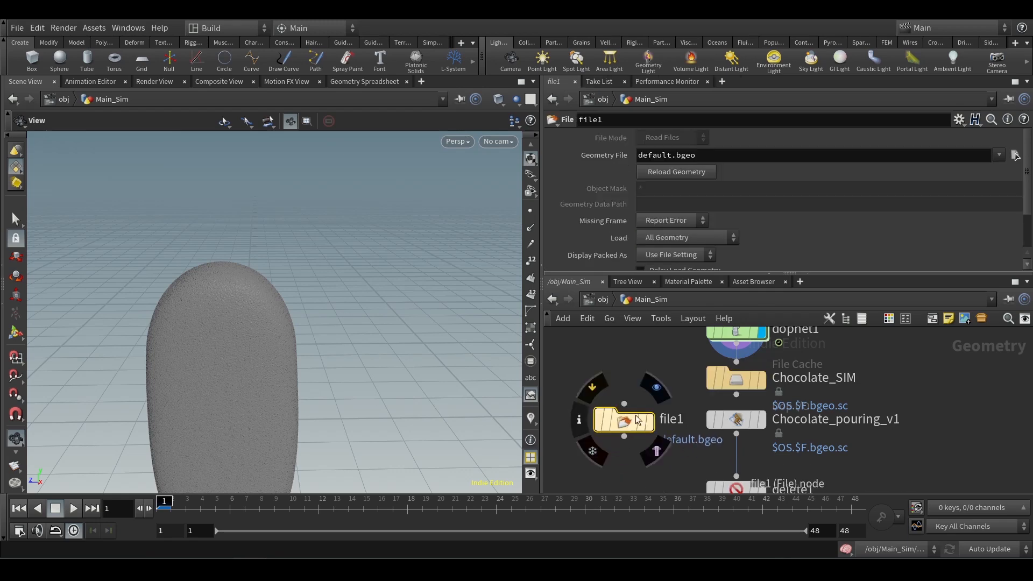
- Load the cached sequence Chocolate_SIM.$F.bgeo.sc from $HIP/geo/Chocolate_SIM as file1's geometry file
left_click(1015, 154)
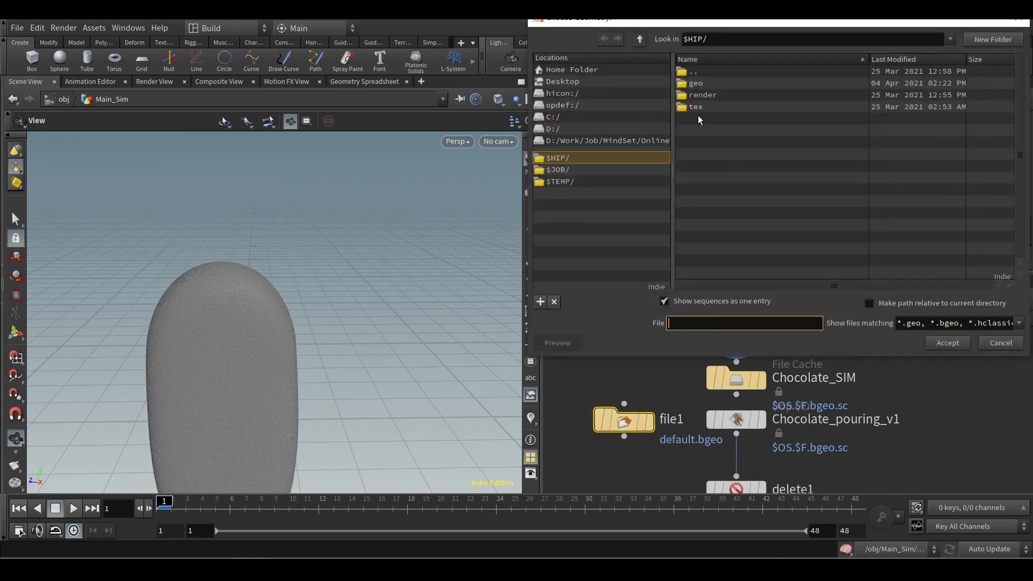
double_click(714, 85)
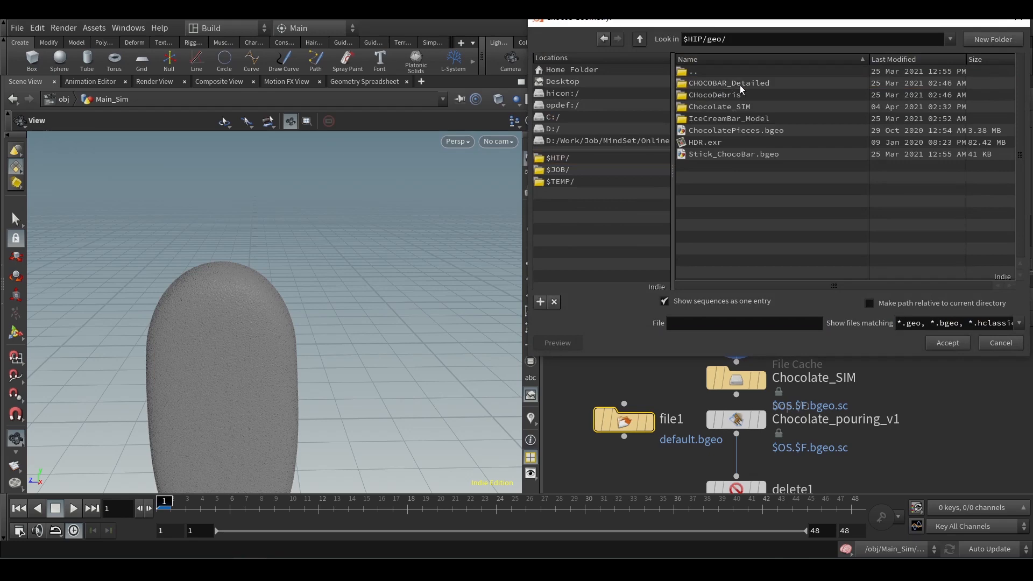
left_click(733, 107)
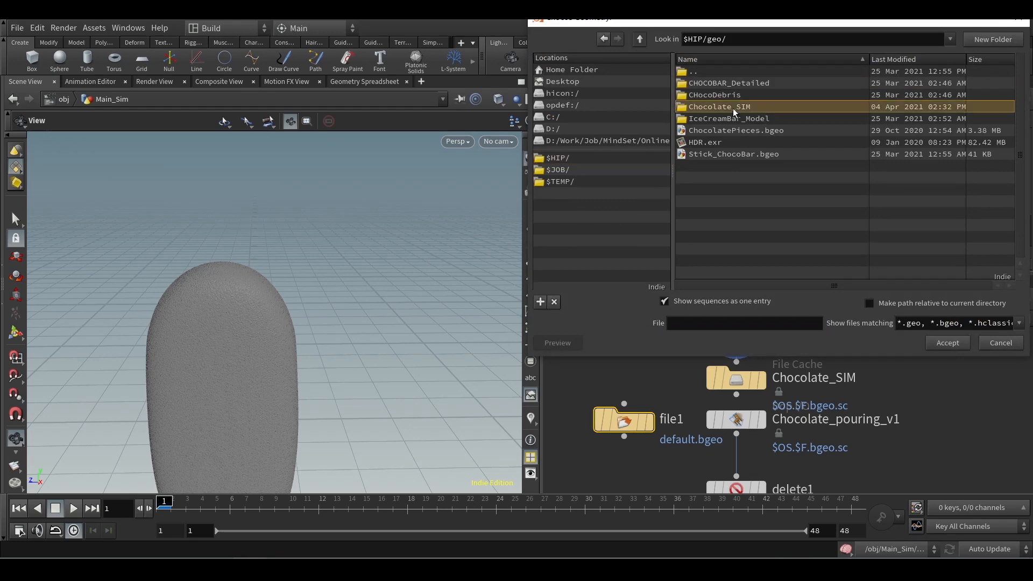
left_click_drag(744, 23, 311, 121)
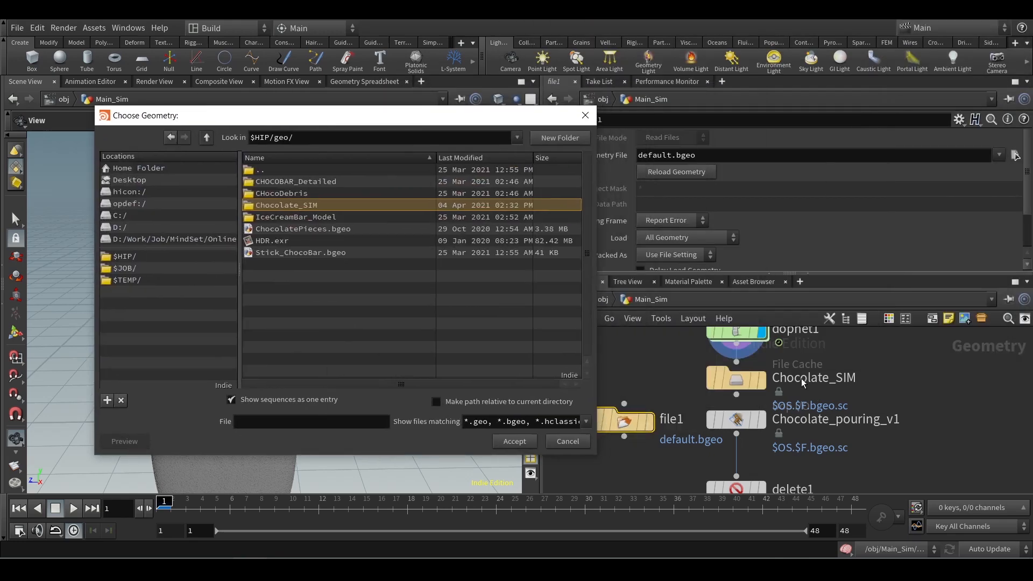
double_click(275, 207)
left_click(278, 182)
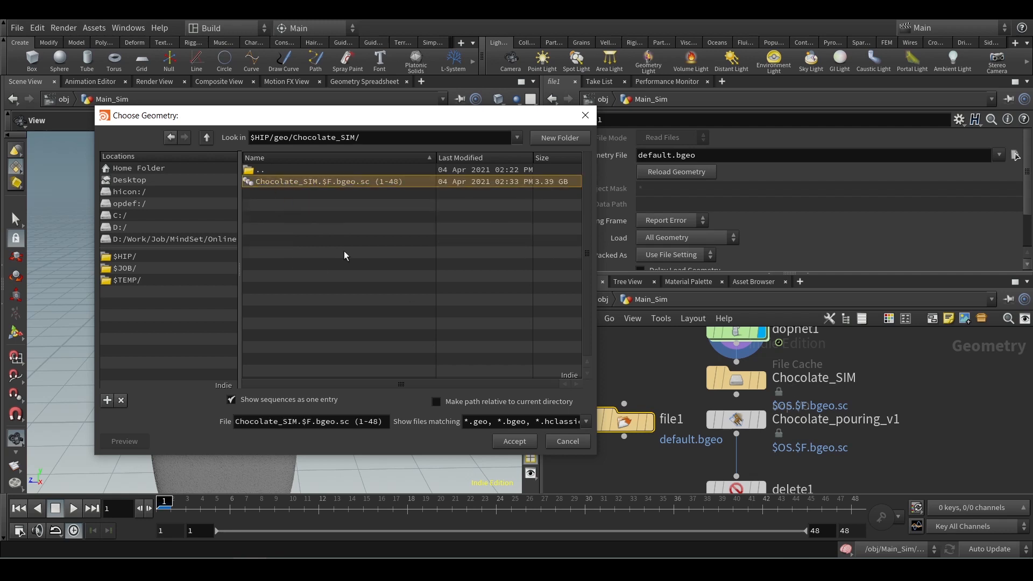
left_click(515, 441)
- Connect file1 to delete1 in place of Chocolate_pouring_v1, and move file1 into the main node chain
middle_click_drag(654, 460, 673, 428)
left_click_drag(642, 404, 754, 444)
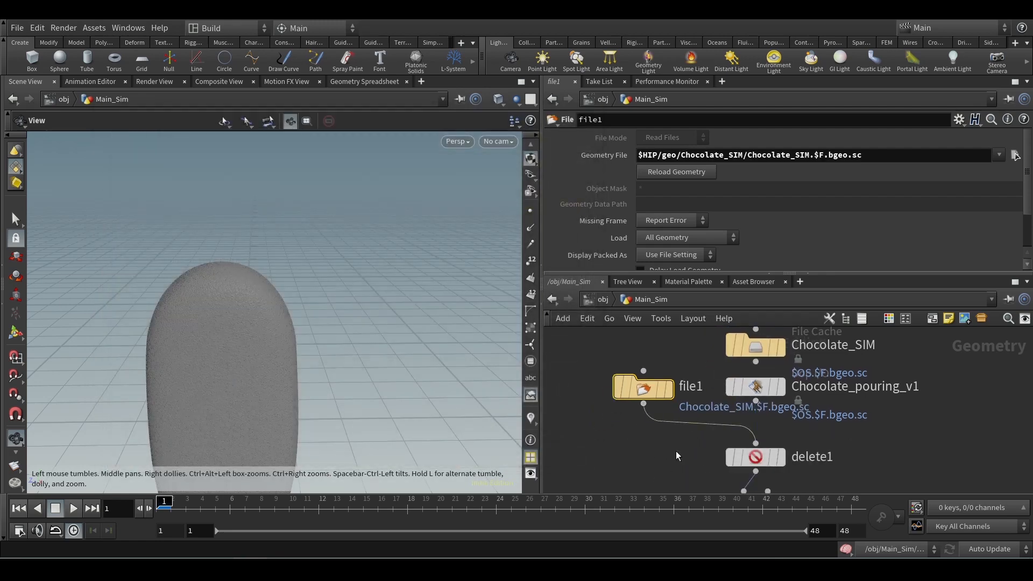
middle_click_drag(675, 450, 665, 407)
middle_click_drag(754, 373, 750, 422)
left_click_drag(748, 397, 914, 394)
left_click_drag(598, 402, 717, 417)
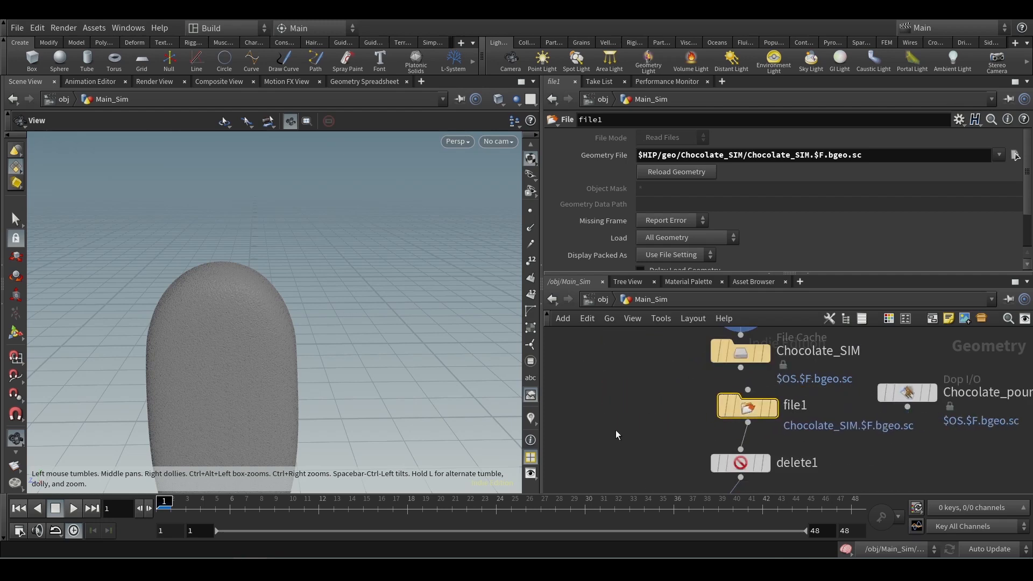
- Display file1, play the cached simulation to frame 25 and inspect the thick chocolate piling on the bar
middle_click_drag(615, 434, 626, 390)
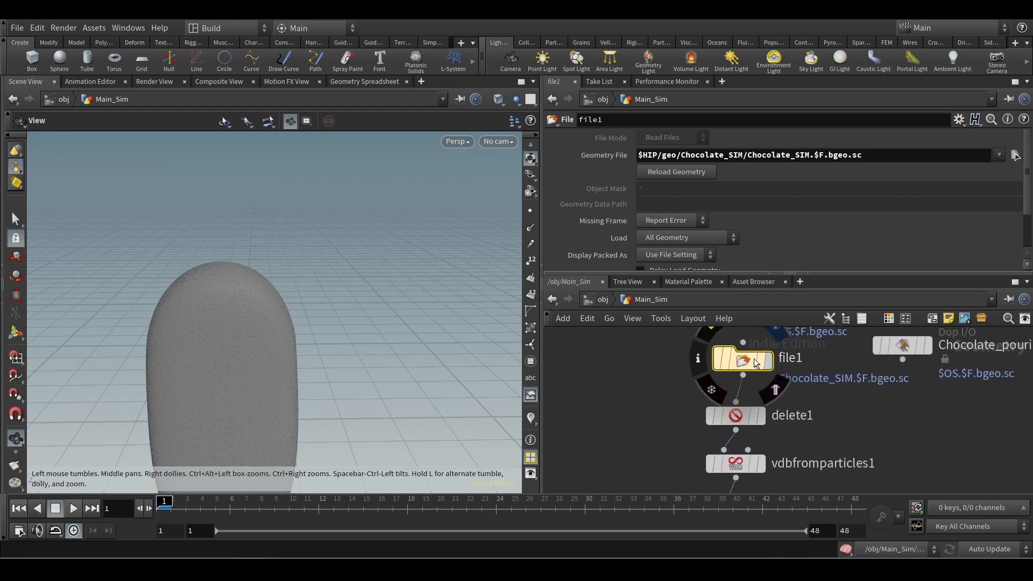
left_click(768, 359)
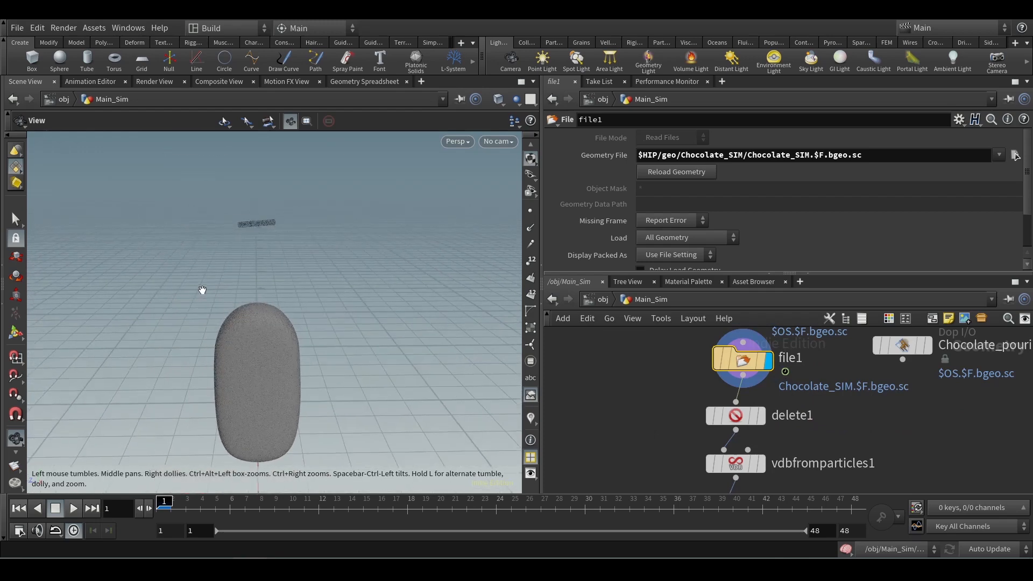
left_click_drag(202, 290, 162, 409)
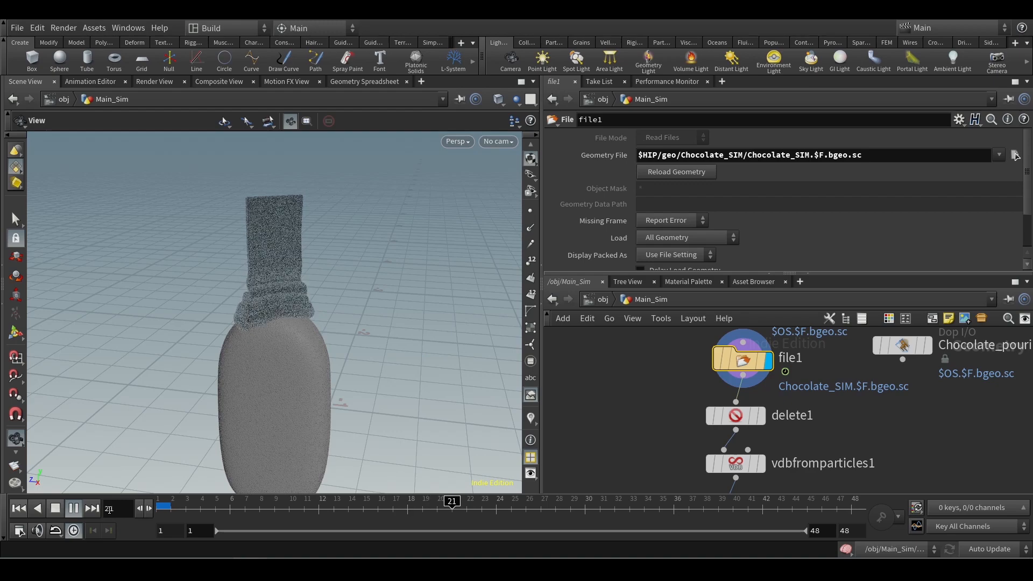
left_click(57, 509)
left_click_drag(281, 273, 295, 290)
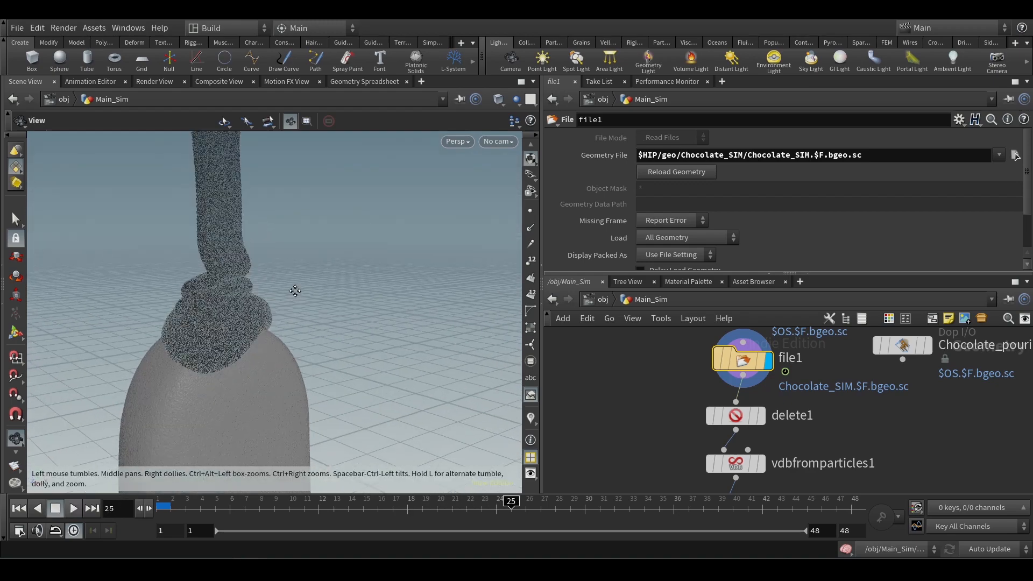
scroll(295, 290, "up", 3)
middle_click_drag(775, 462, 763, 421)
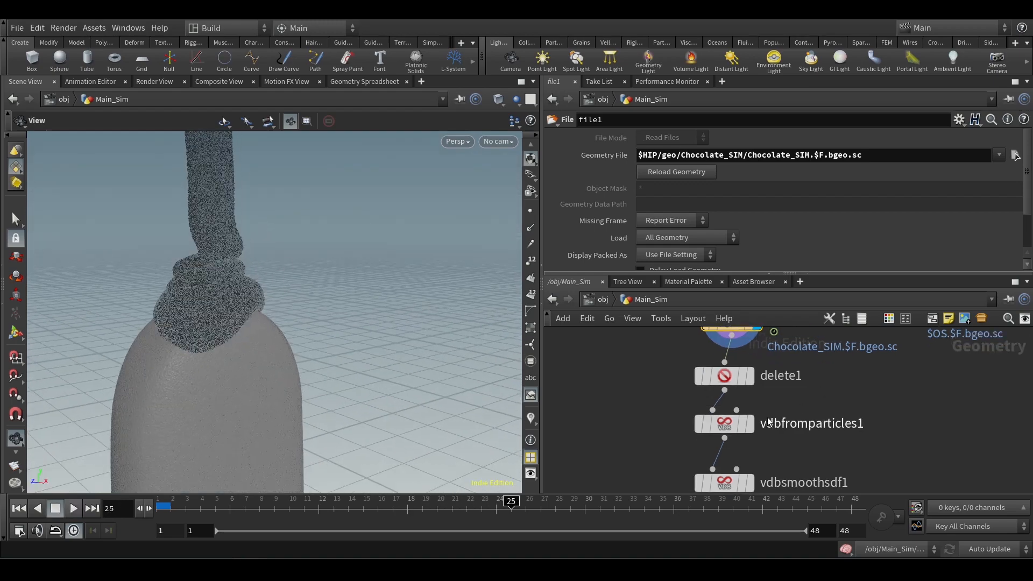
- Display vdbfromparticles1 and inspect the surface built from the chocolate particles from several sides
left_click(727, 428)
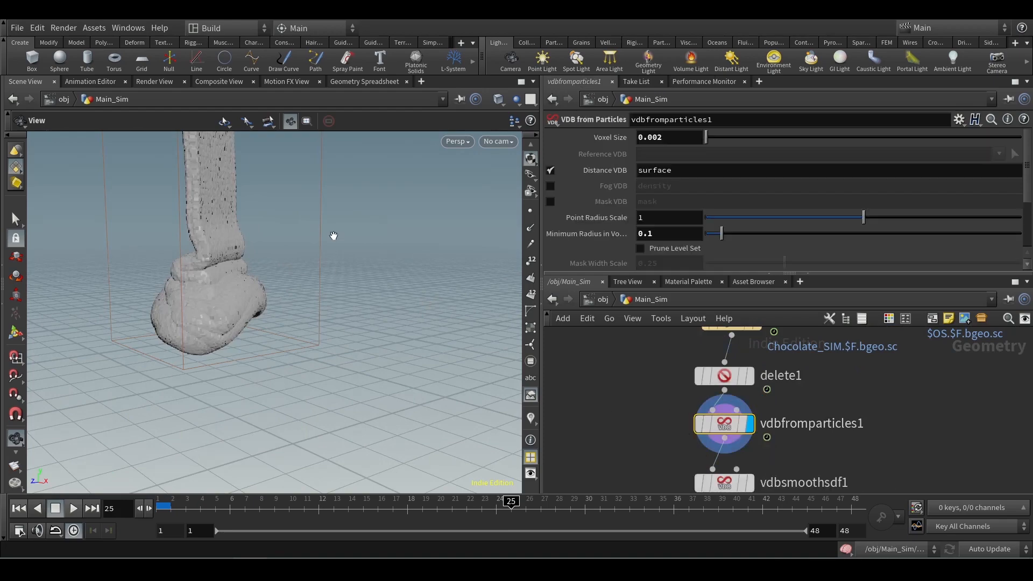
left_click_drag(333, 235, 215, 339)
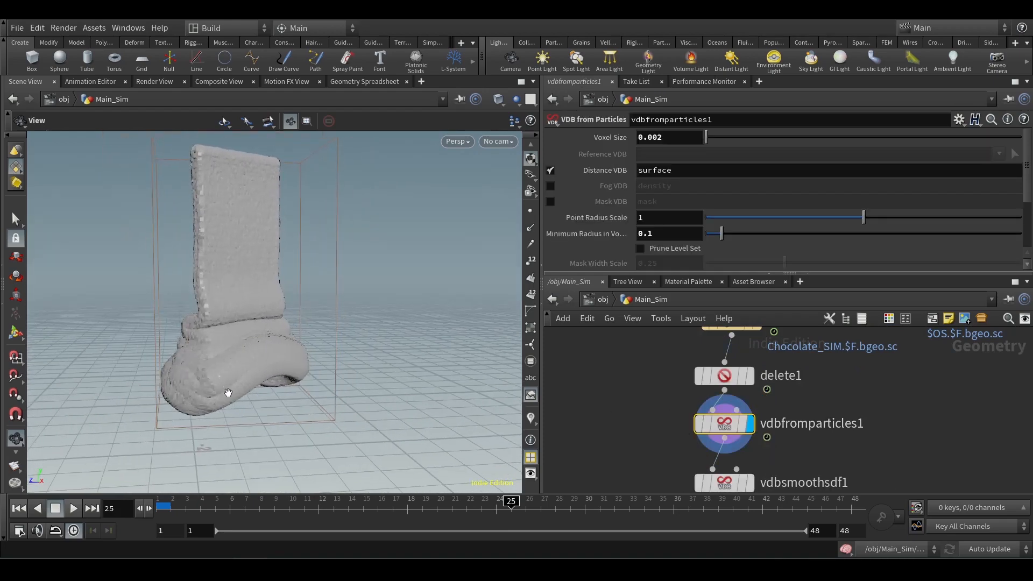
left_click_drag(228, 393, 203, 387)
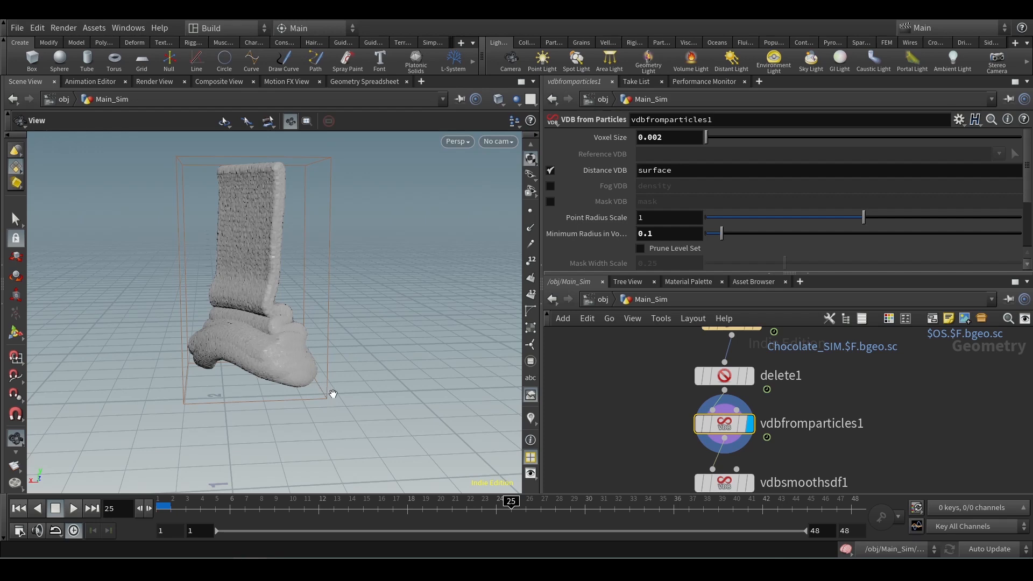
- Display vdbsmoothsdf1 and inspect the smoothed chocolate surface up close
key("Down")
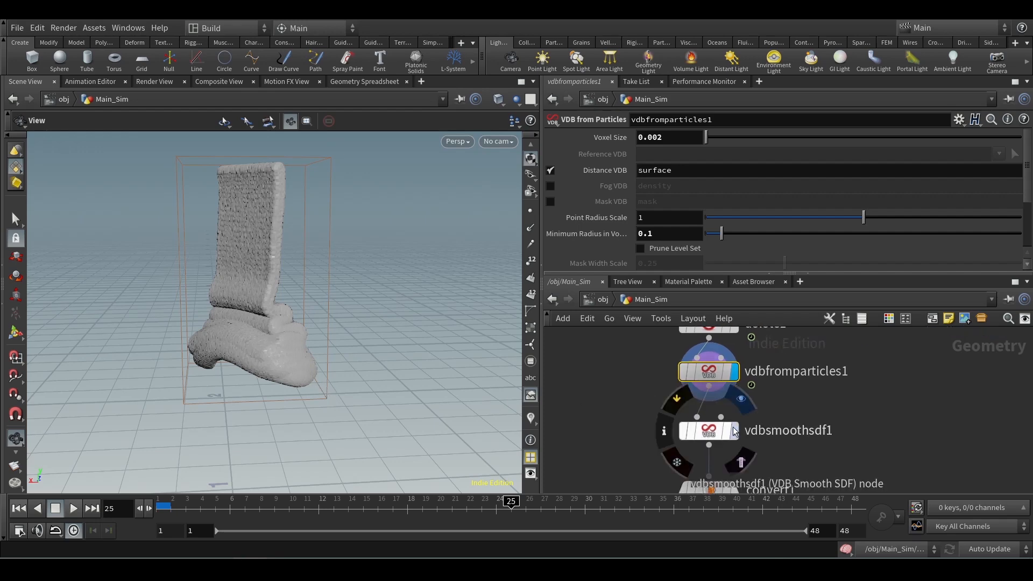
mouse_move(344, 352)
left_mouse_down()
mouse_move(205, 352)
mouse_move(328, 348)
left_mouse_up()
scroll(331, 353, "up", 5)
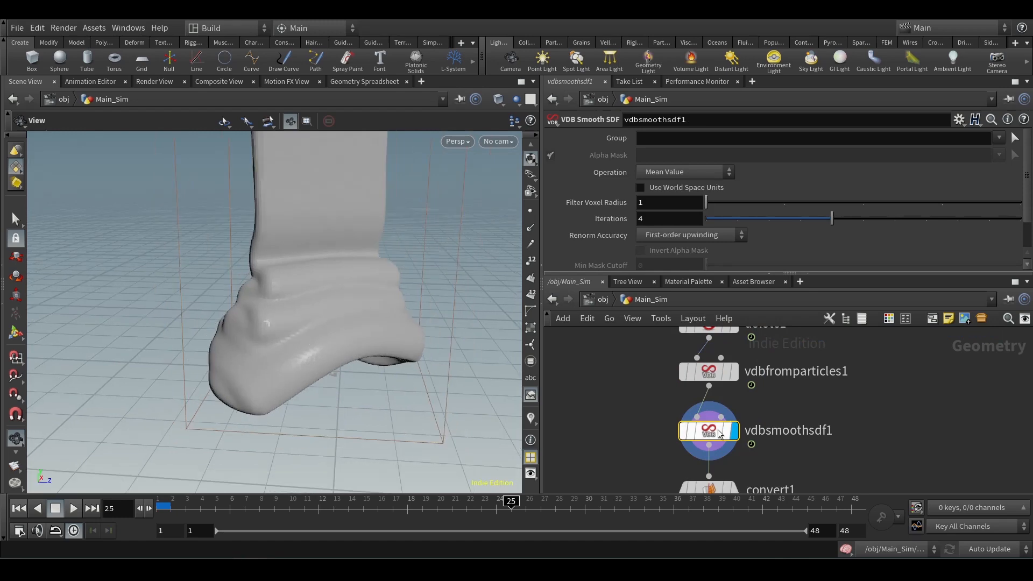
- Show the chocolate bar object in the scene, then return to Main_Sim and view the smoothed chocolate together with the bar
key("u")
left_click(909, 407)
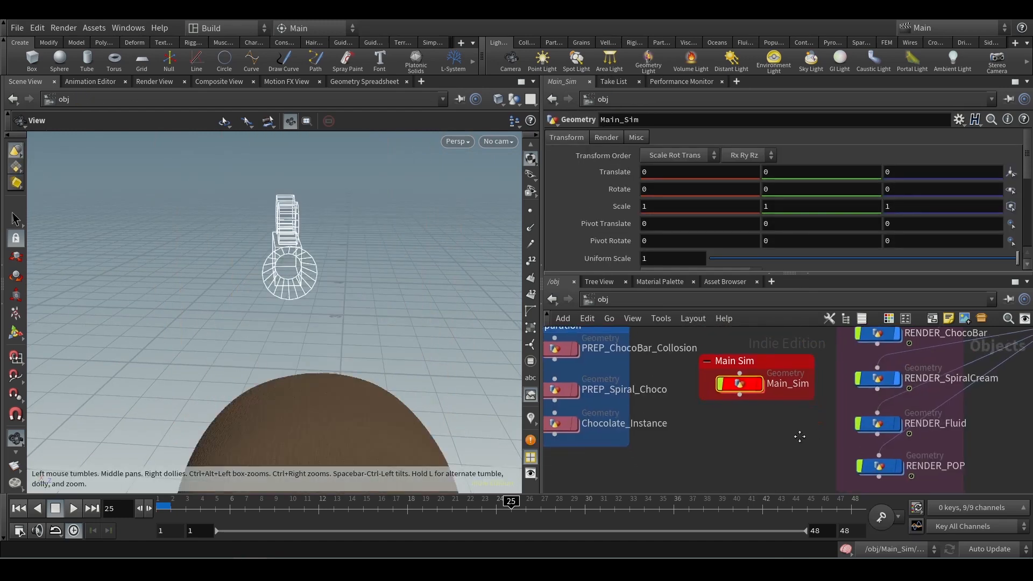
double_click(748, 388)
left_click_drag(398, 348, 398, 351)
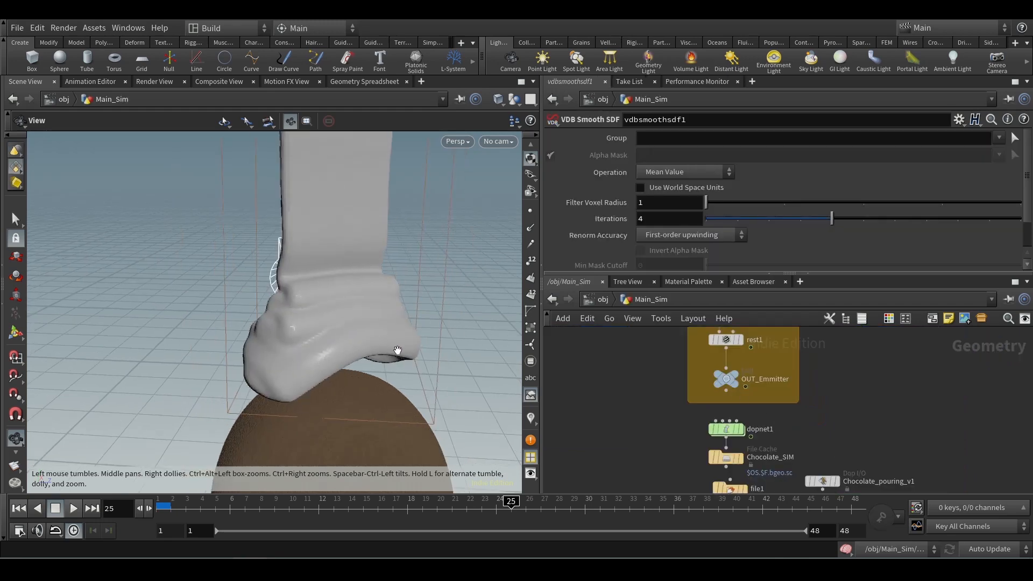
right_click_drag(416, 366, 376, 286)
left_click_drag(376, 286, 500, 276)
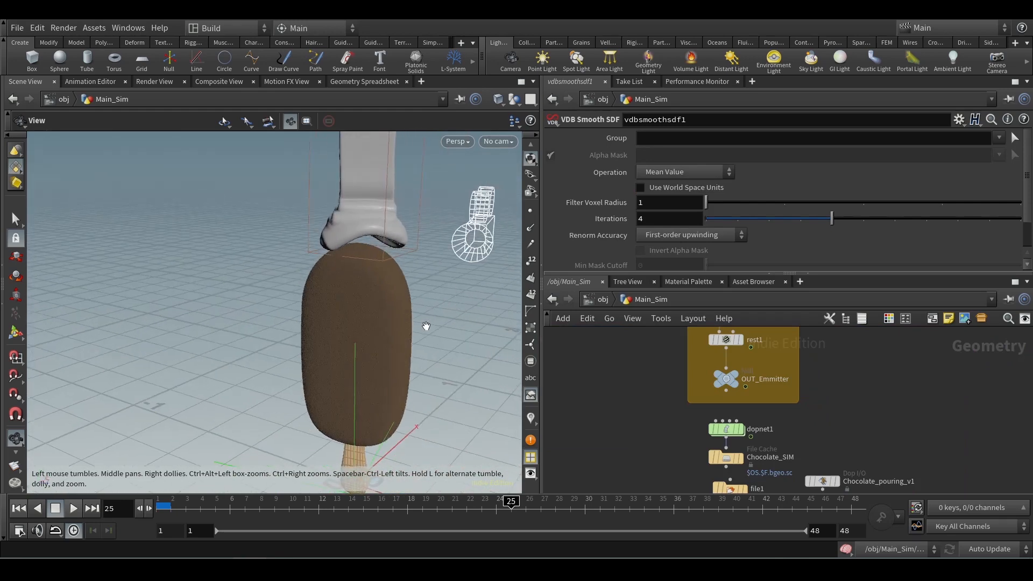
- Disconnect the RENDER objects from Animation_Control, then return to Main_Sim and check the chocolate's position on the bar
left_click(604, 304)
middle_click_drag(973, 396, 844, 461)
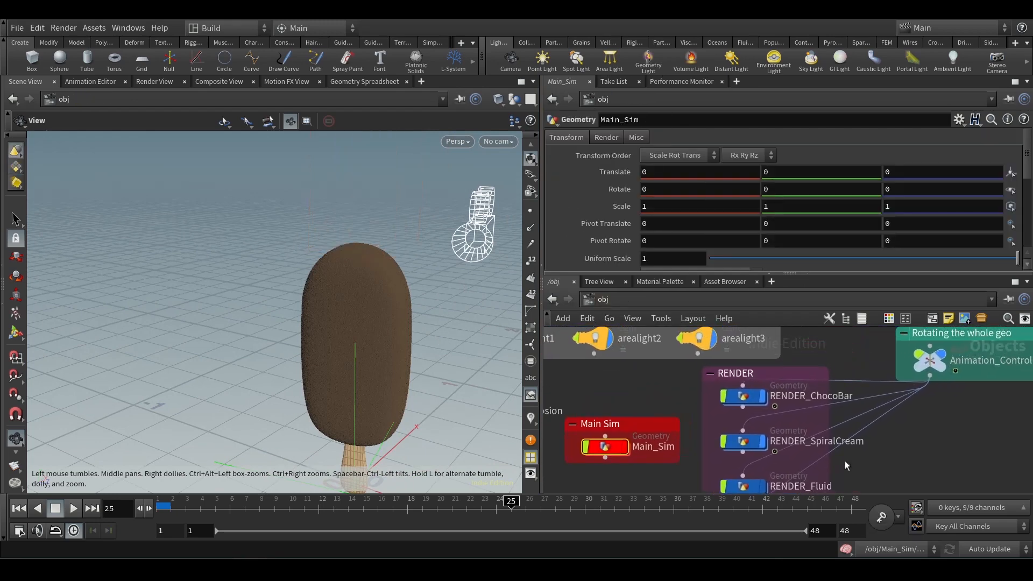
key("y")
left_click_drag(872, 361, 887, 451)
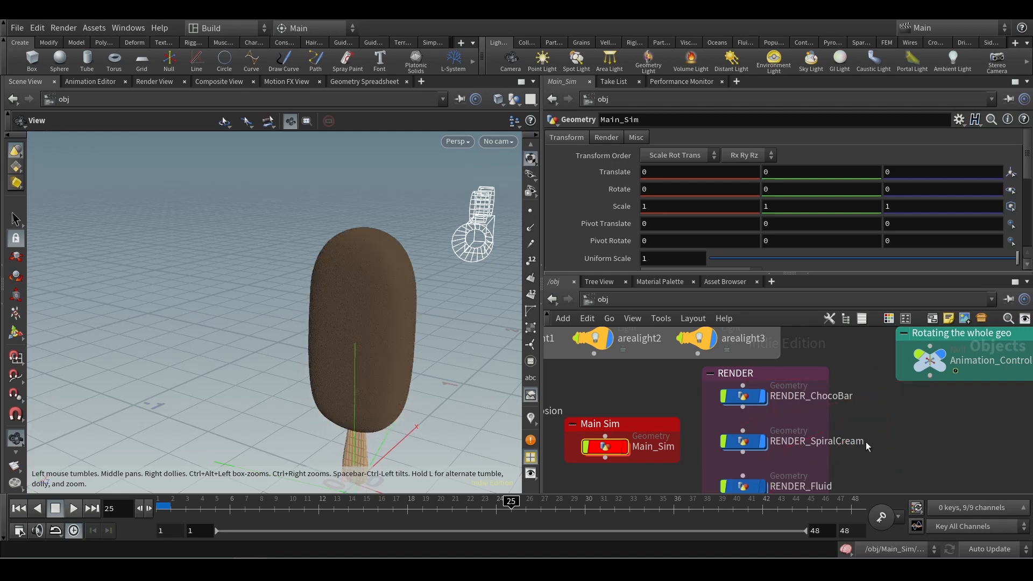
double_click(605, 445)
left_click_drag(395, 260, 360, 317)
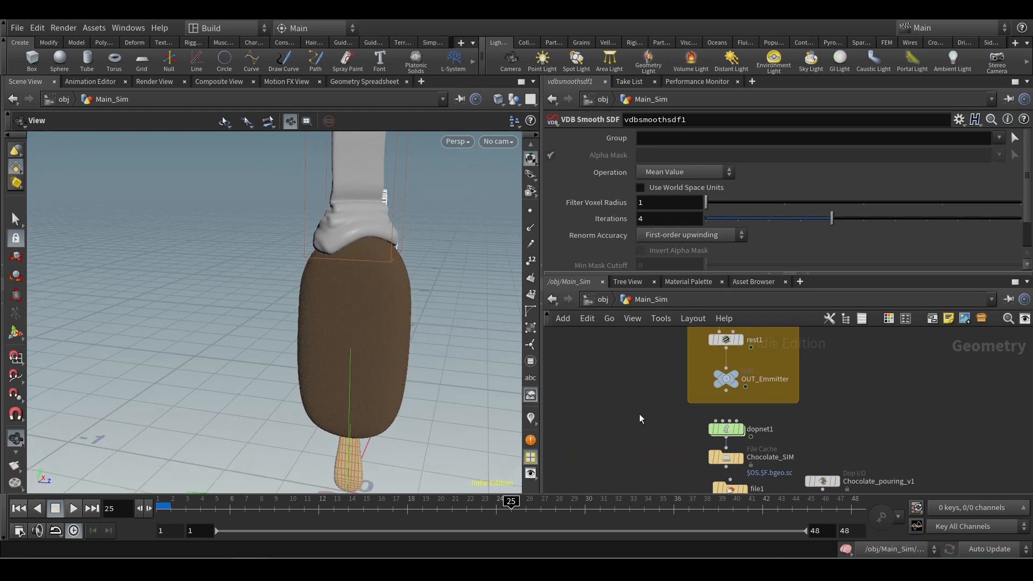
- Open dopnet1, select popwrangle2 and enlarge its parameter area to examine the viscosity VEX code and custom parameters
middle_click_drag(638, 414, 651, 435)
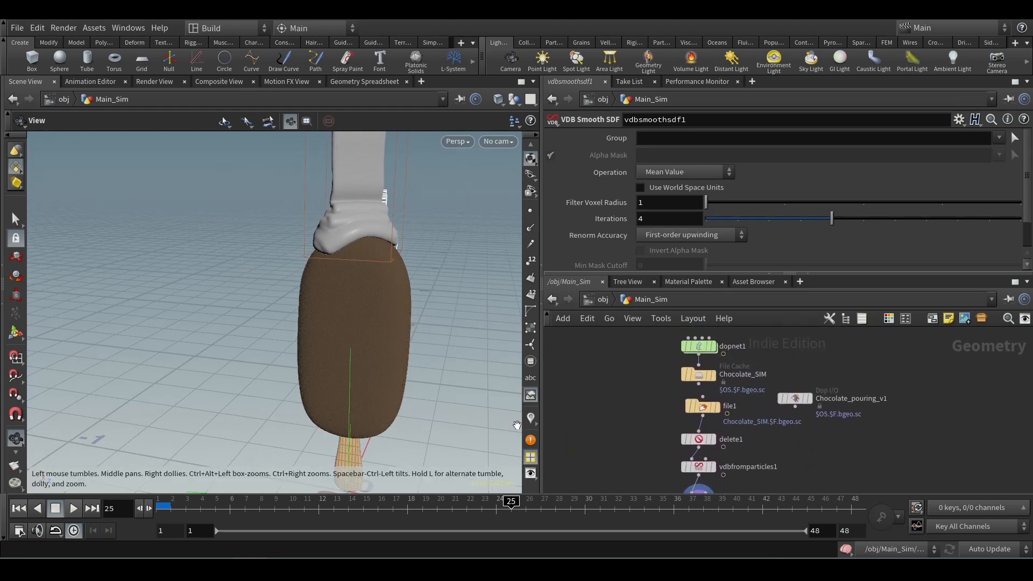
mouse_move(703, 348)
double_click(698, 346)
left_click(737, 358)
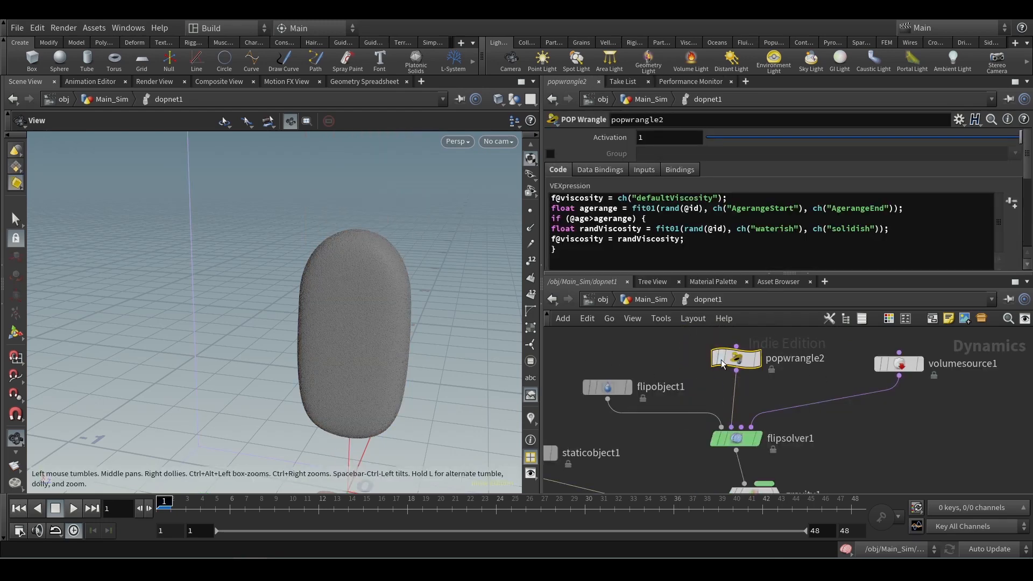
left_click_drag(855, 275, 861, 370)
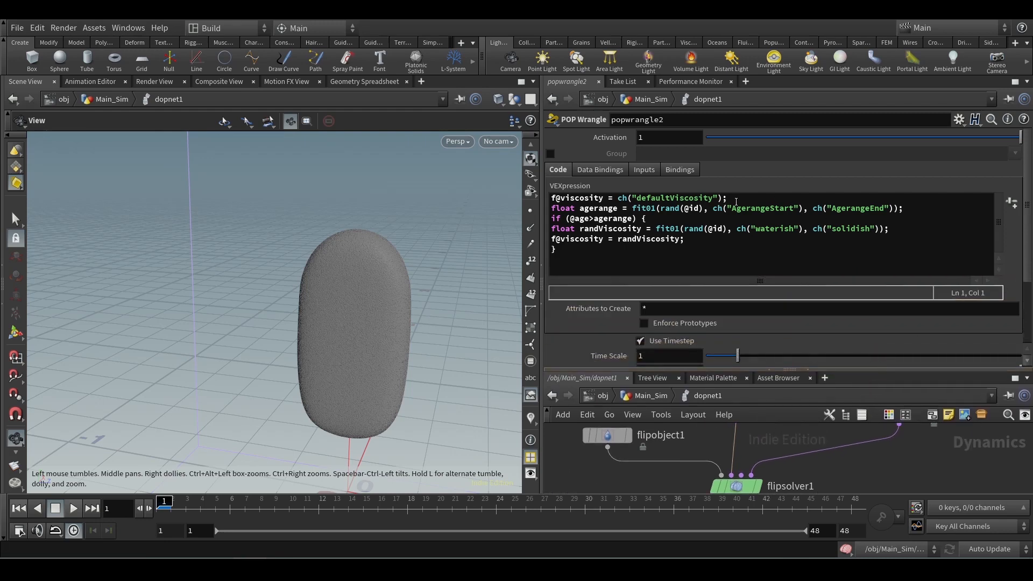
left_click_drag(1027, 208, 1028, 293)
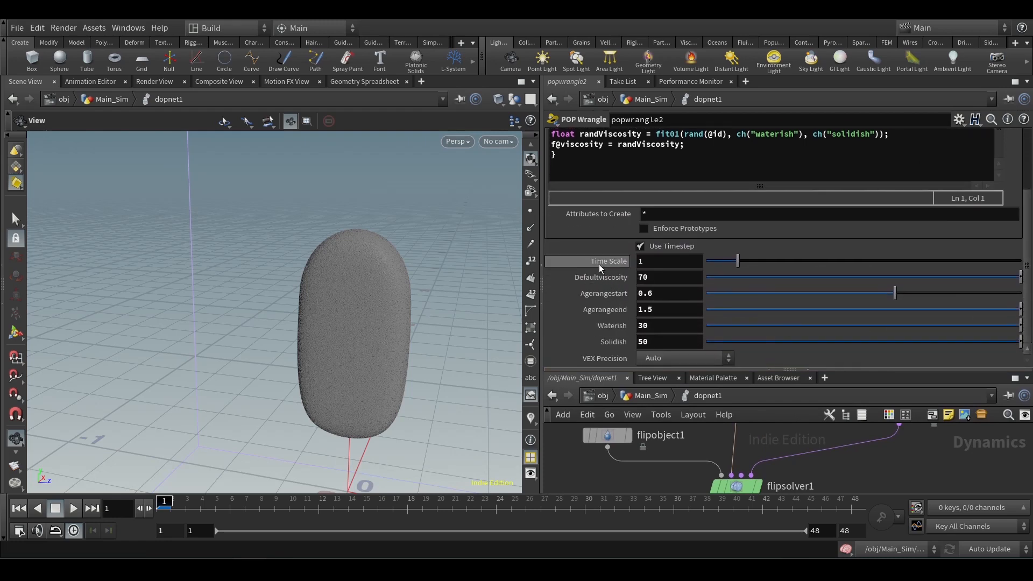
left_click_drag(1029, 241, 1024, 168)
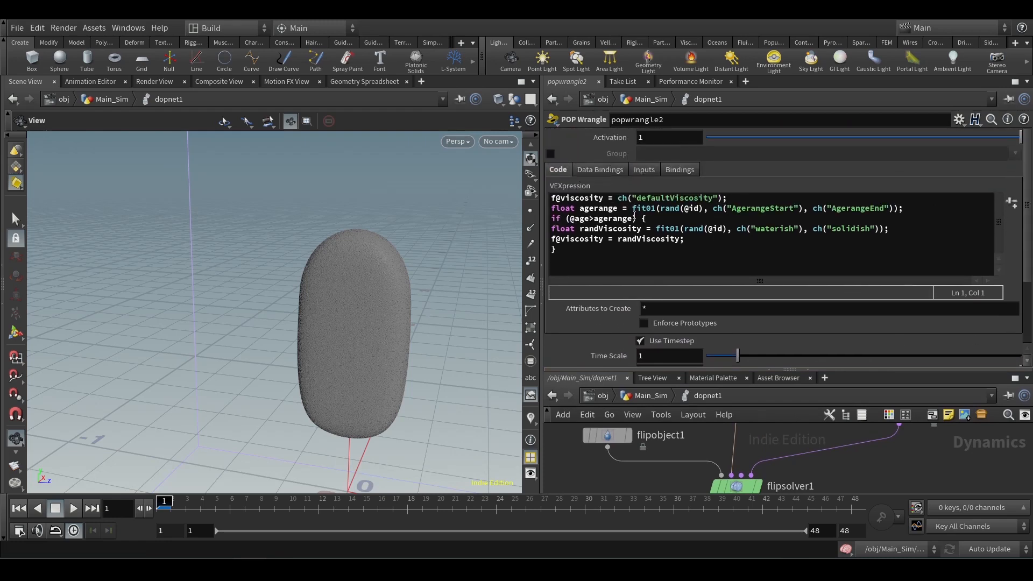
- Highlight the defaultViscosity and AgerangeStart channel references in popwrangle2's code and review their matching parameters
left_click_drag(618, 197, 704, 198)
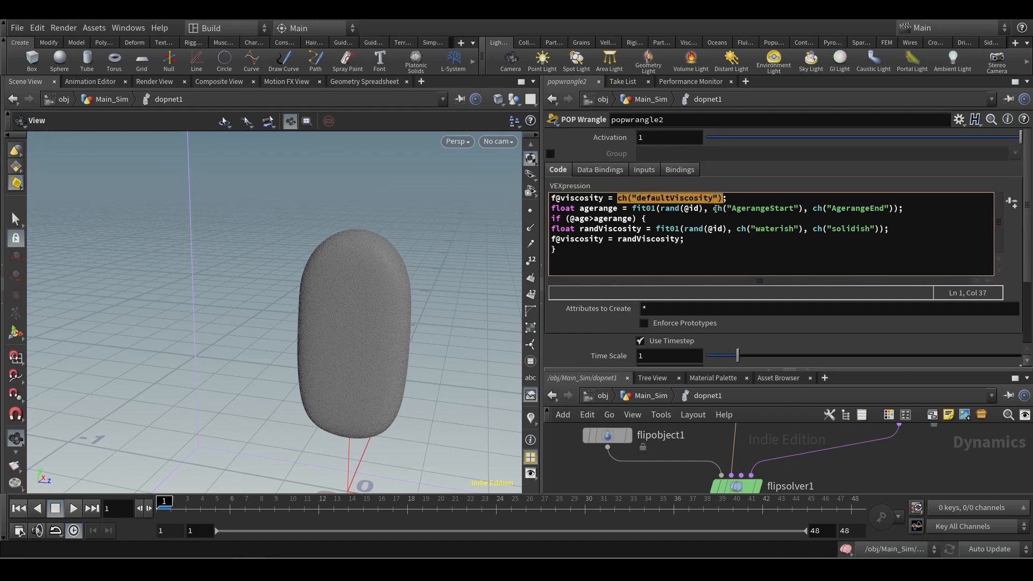
left_click_drag(713, 209, 797, 208)
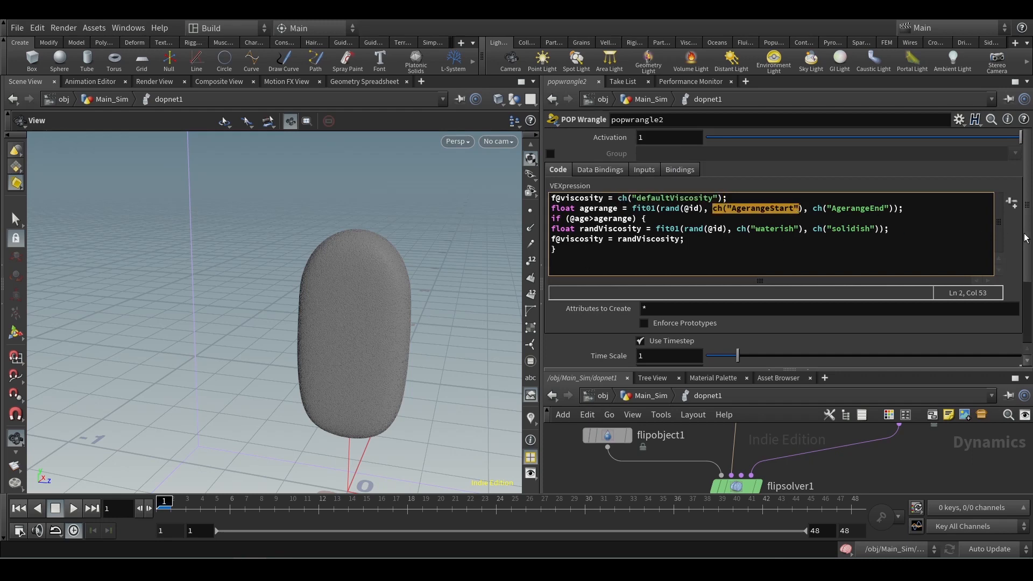
left_click_drag(1025, 237, 1029, 329)
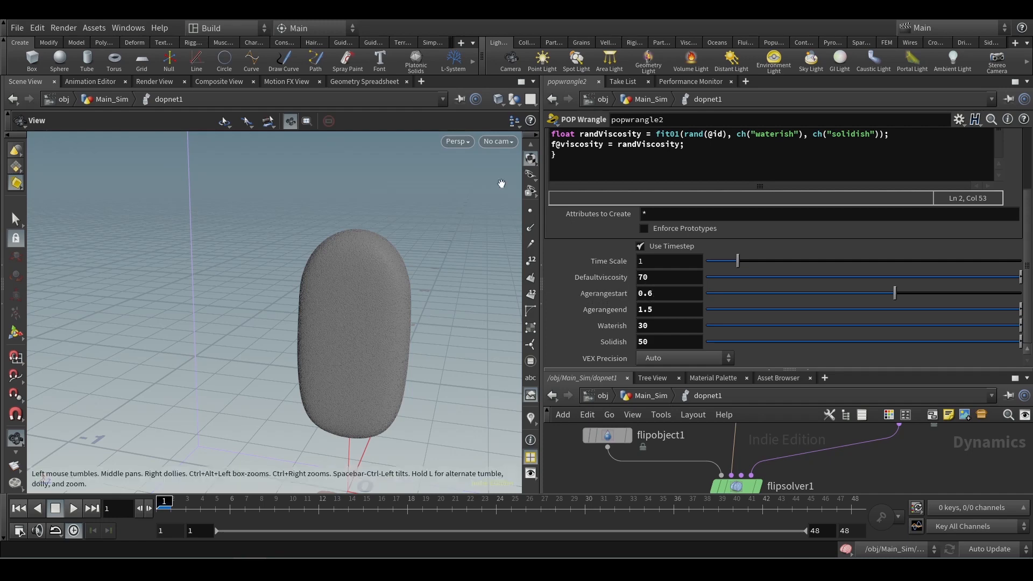
- Examine flipobject1's particle age attribute in the Geometry Spreadsheet at frame 2, then return to the scene view and popwrangle2's code
left_click(376, 83)
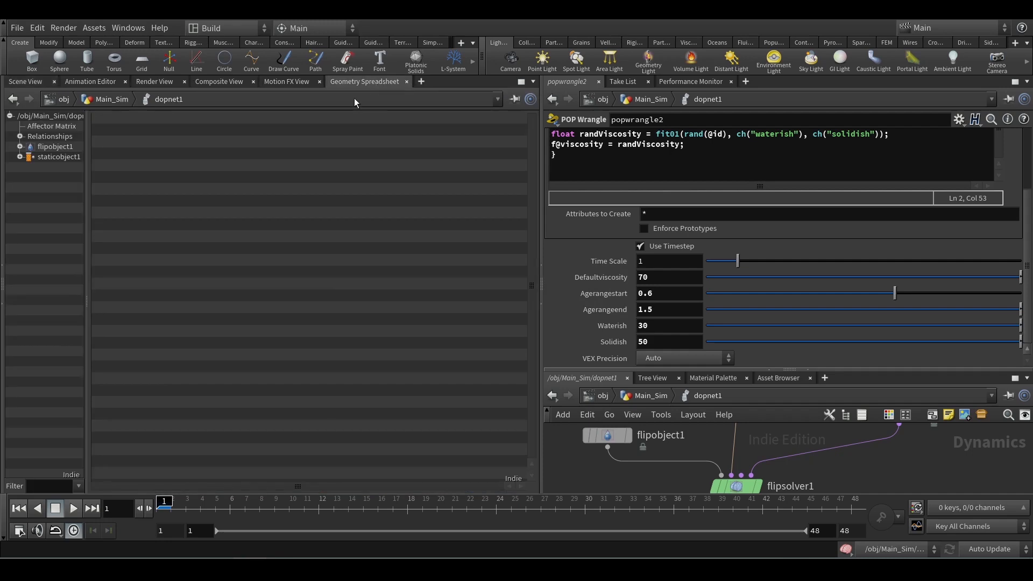
left_click(171, 503)
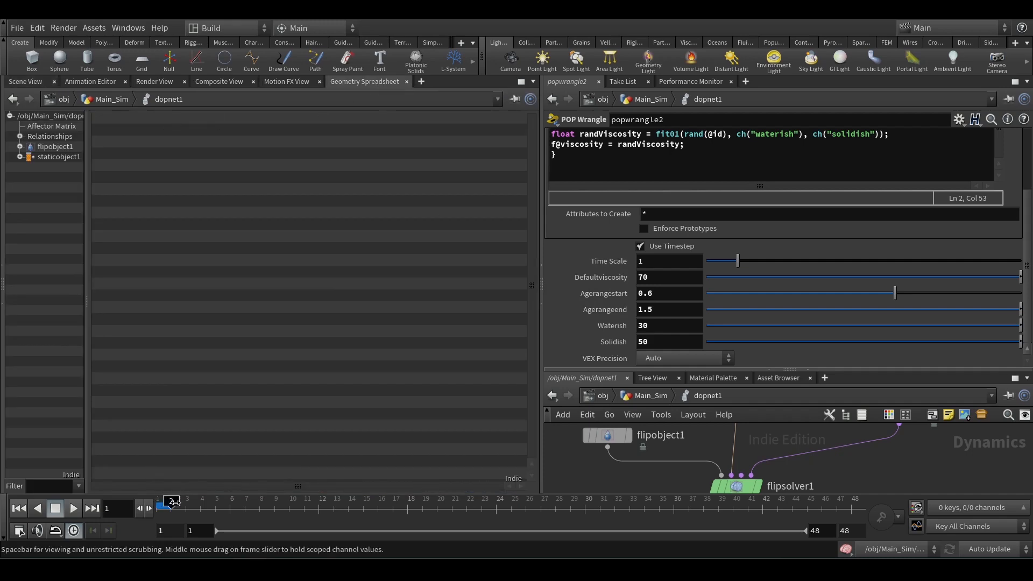
left_click(43, 144)
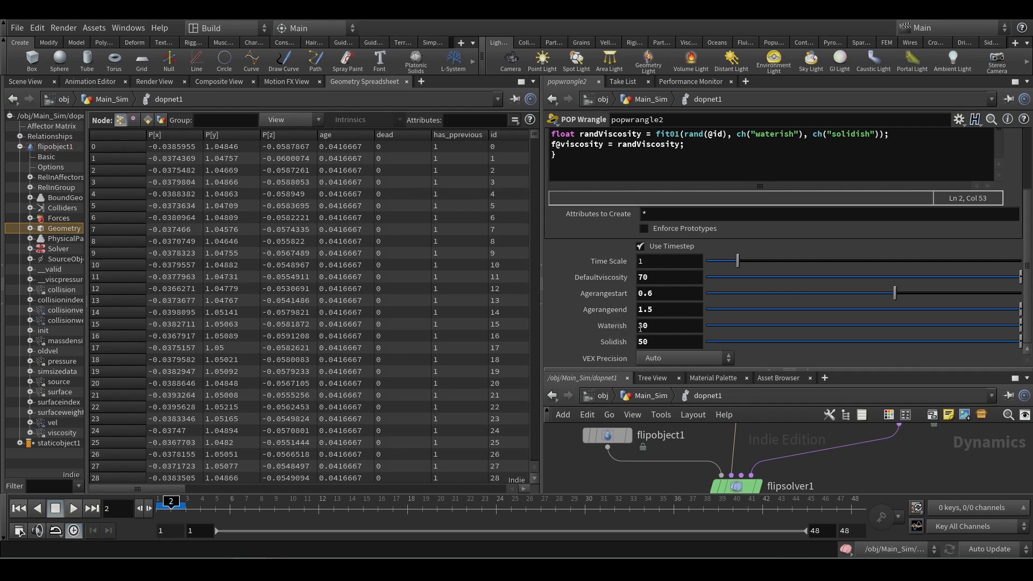
left_click(25, 81)
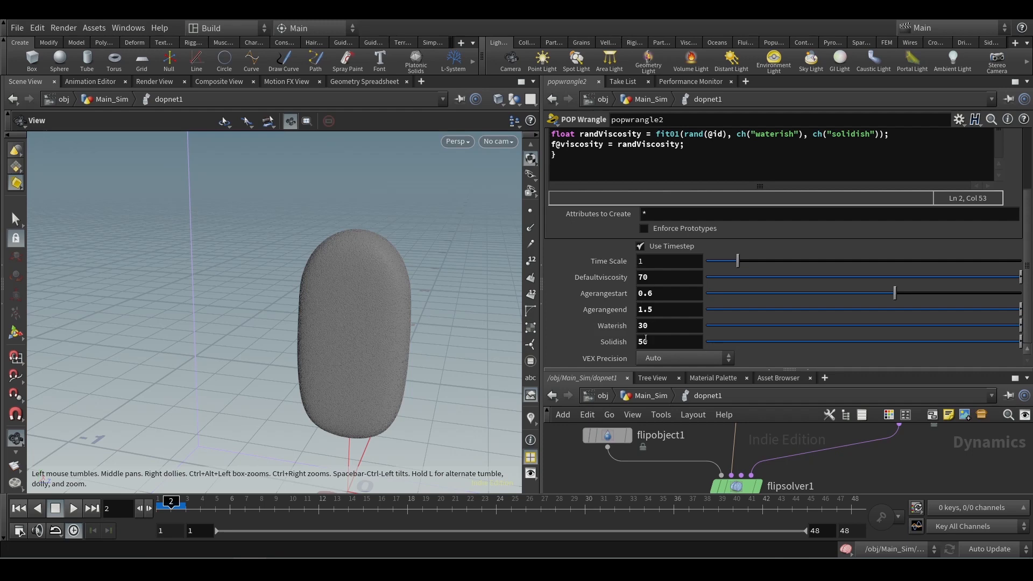
scroll(617, 265, "up", 3)
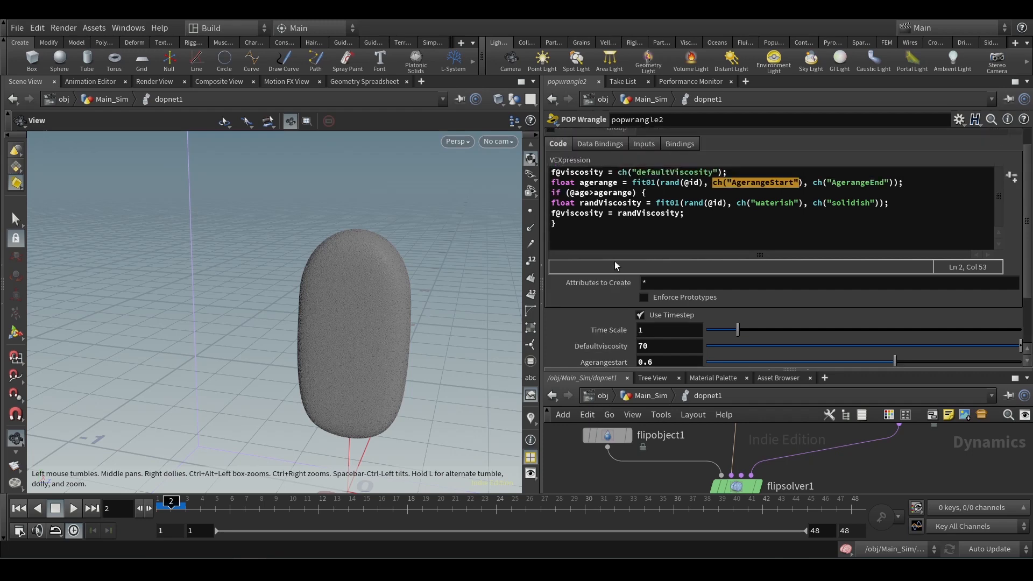
- Review the viscosity VEX code in popwrangle2 together with its default viscosity, age range, waterish and solidish parameters
left_click(891, 224)
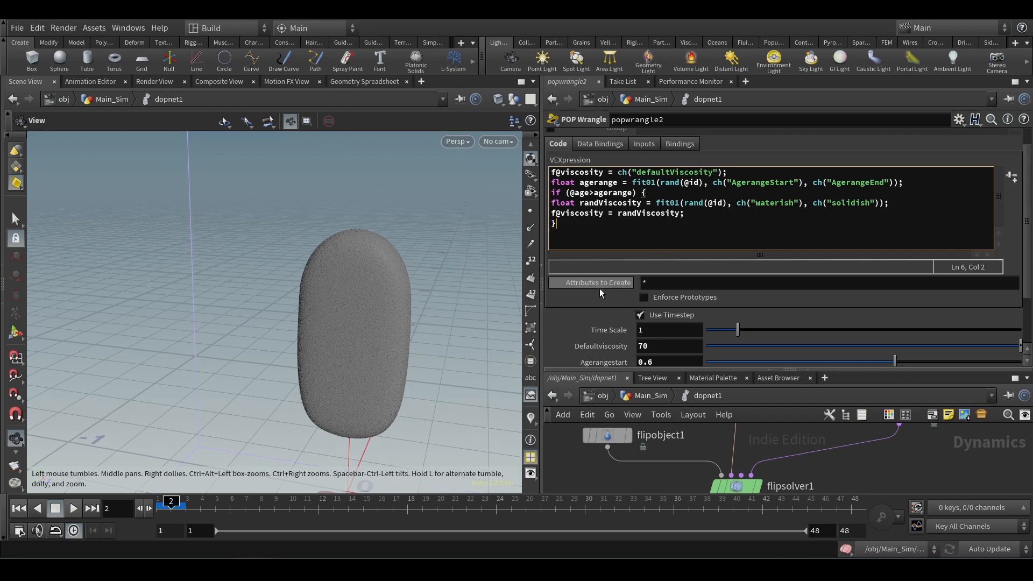
scroll(608, 321, "down", 3)
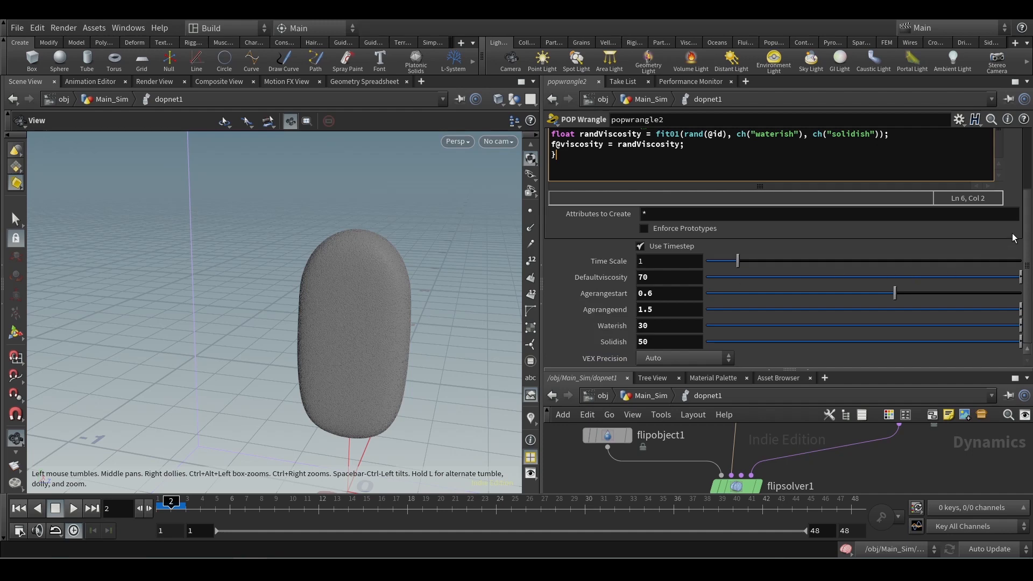
middle_click_drag(827, 433, 832, 471)
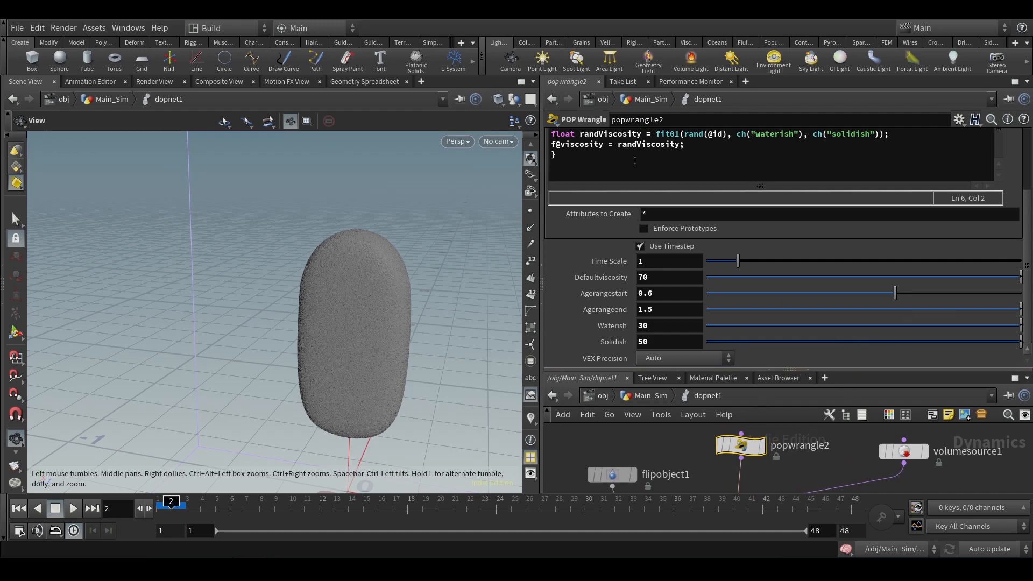
scroll(716, 265, "up", 4)
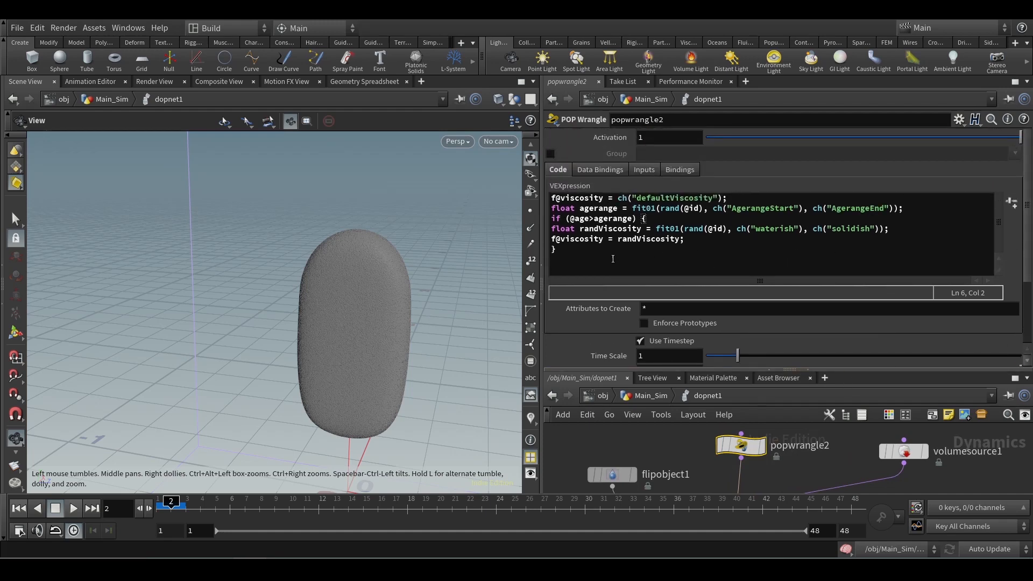
left_click_drag(612, 258, 510, 171)
left_click(811, 467)
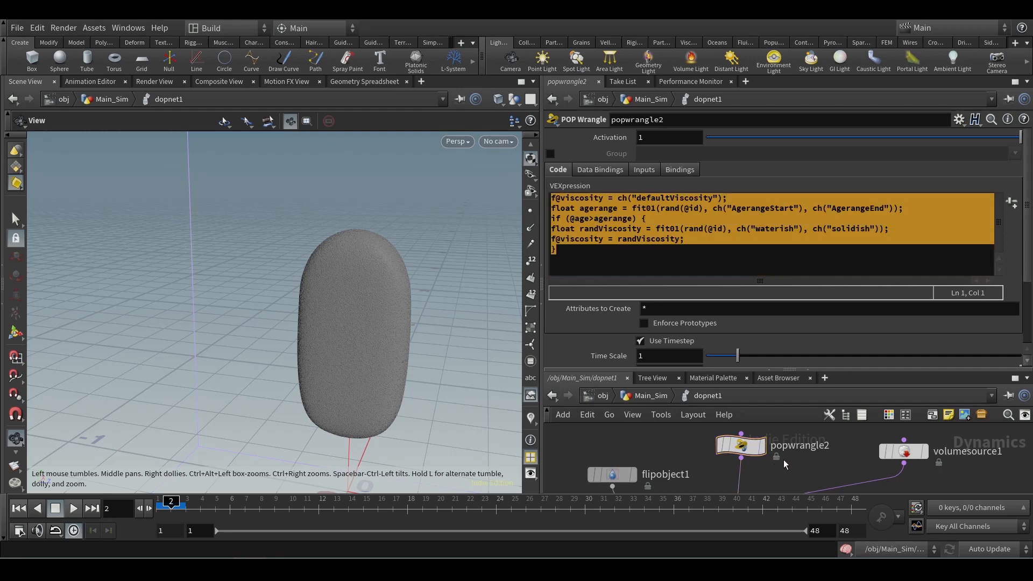
left_click(637, 258)
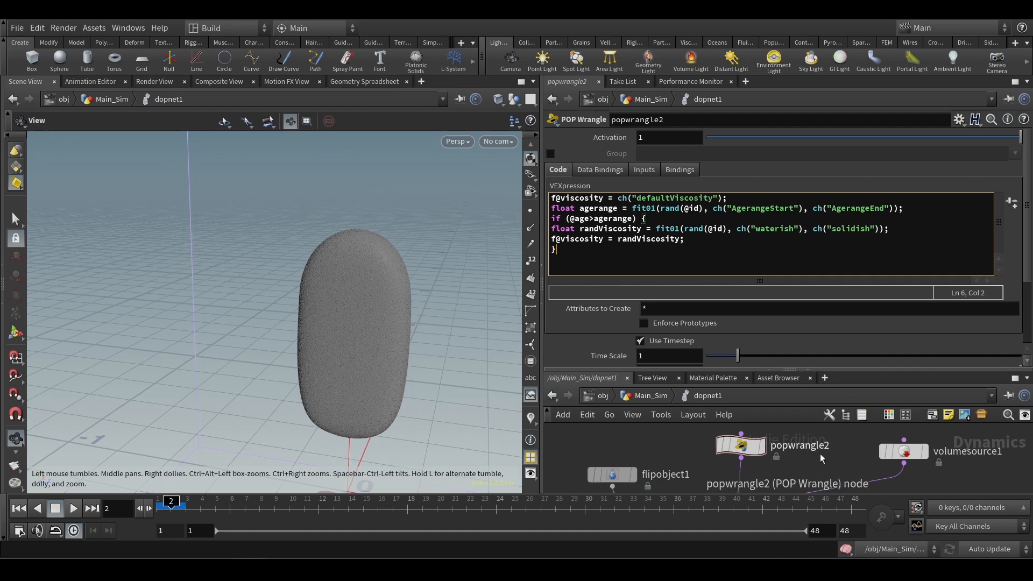
- Enlarge the network area, return to the Main_Sim network and display the convert1 node's output
left_click_drag(774, 370, 775, 243)
key("u")
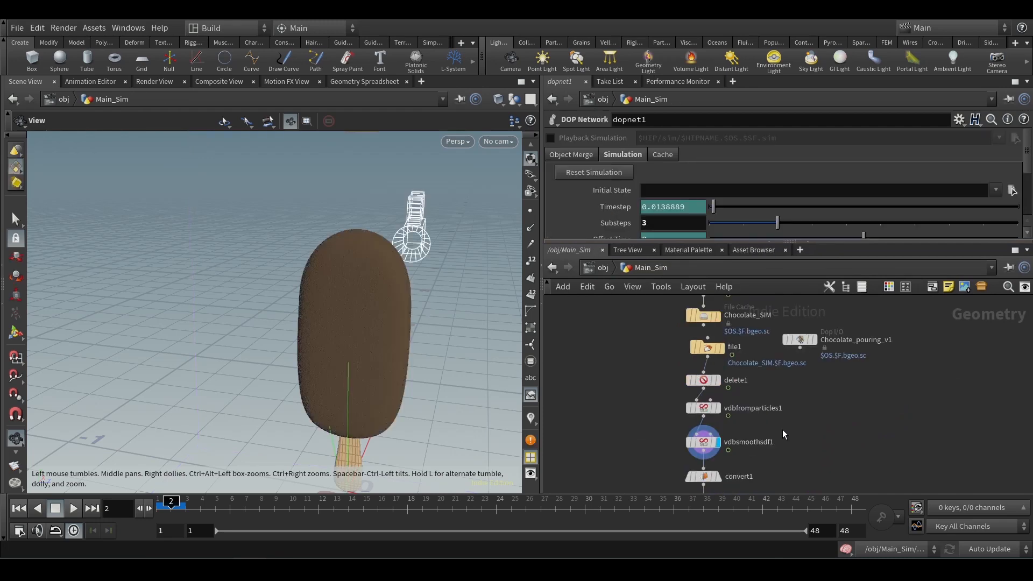
scroll(800, 419, "up", 3)
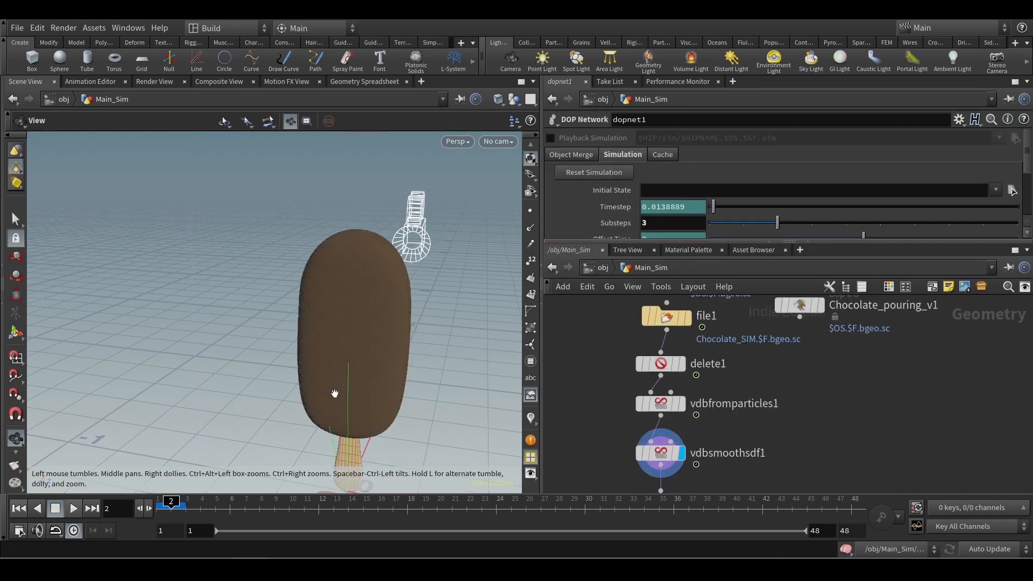
scroll(388, 288, "down", 3)
middle_click_drag(411, 223, 408, 276)
middle_click_drag(769, 438, 804, 320)
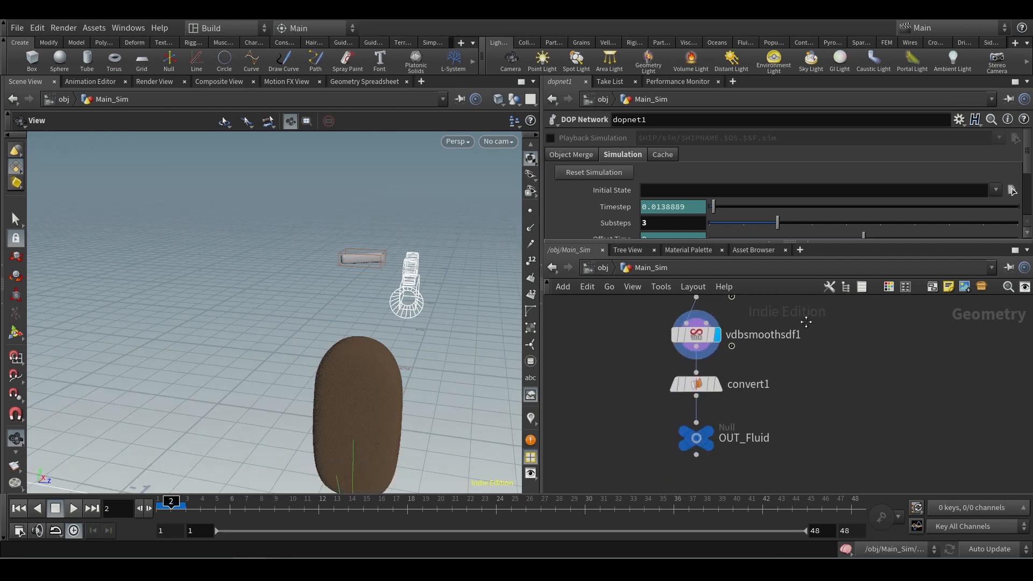
left_click(719, 384)
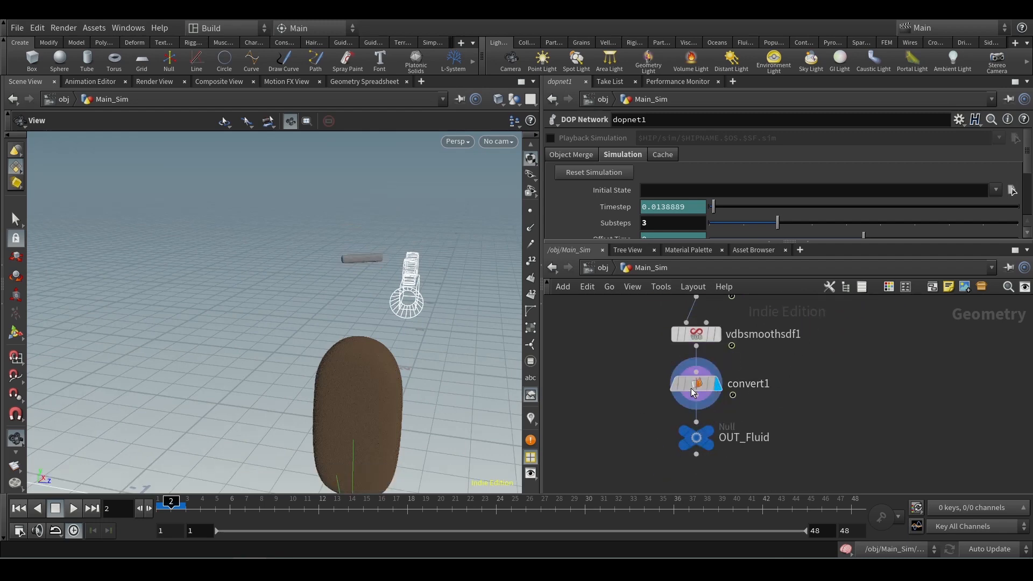
left_click(696, 384)
scroll(323, 286, "up", 3)
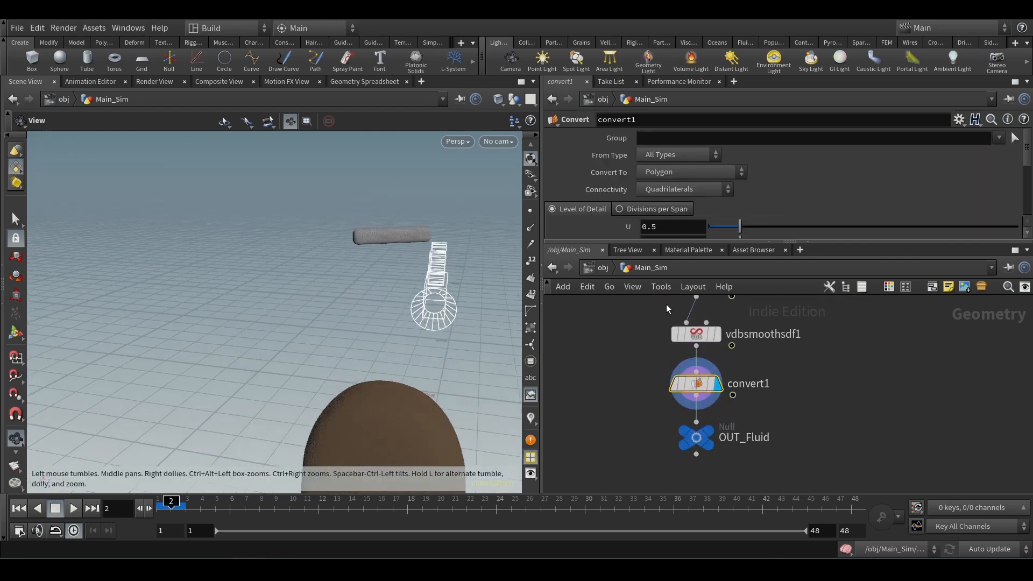
- Go up to the object level and move the timeline to frame 20
left_click(600, 268)
scroll(557, 374, "down", 3)
left_click(437, 505)
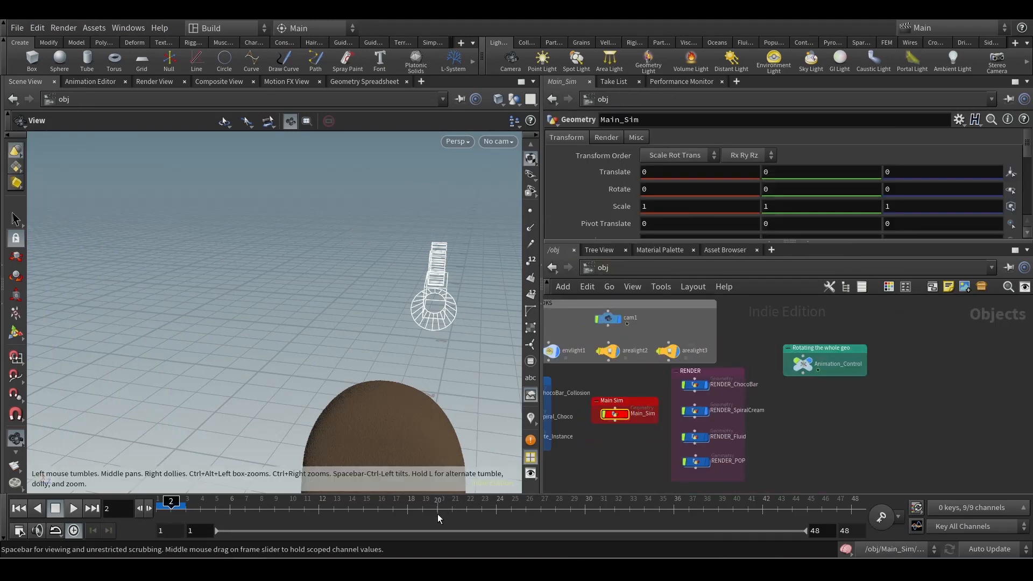
mouse_move(707, 437)
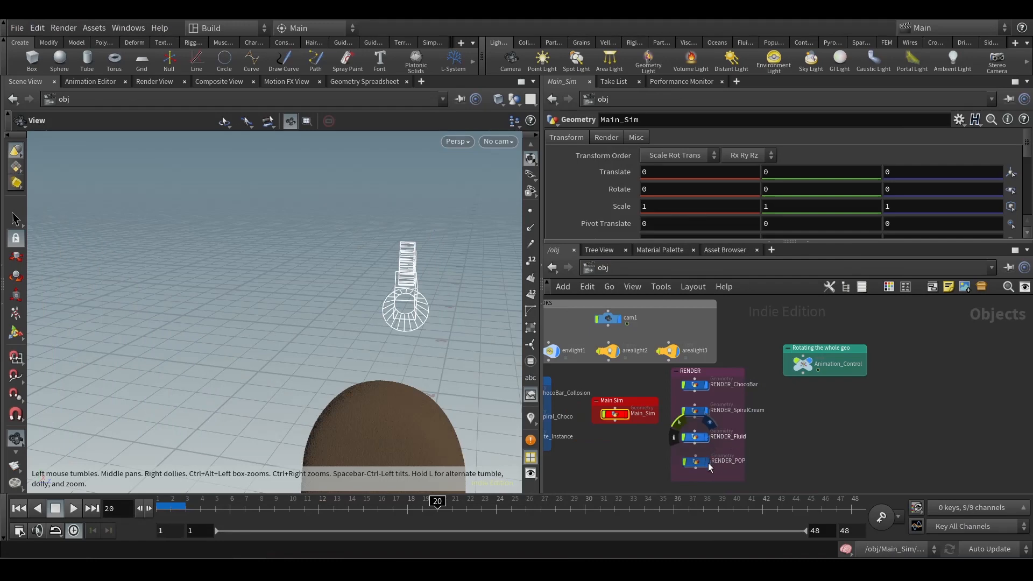
left_click(708, 462)
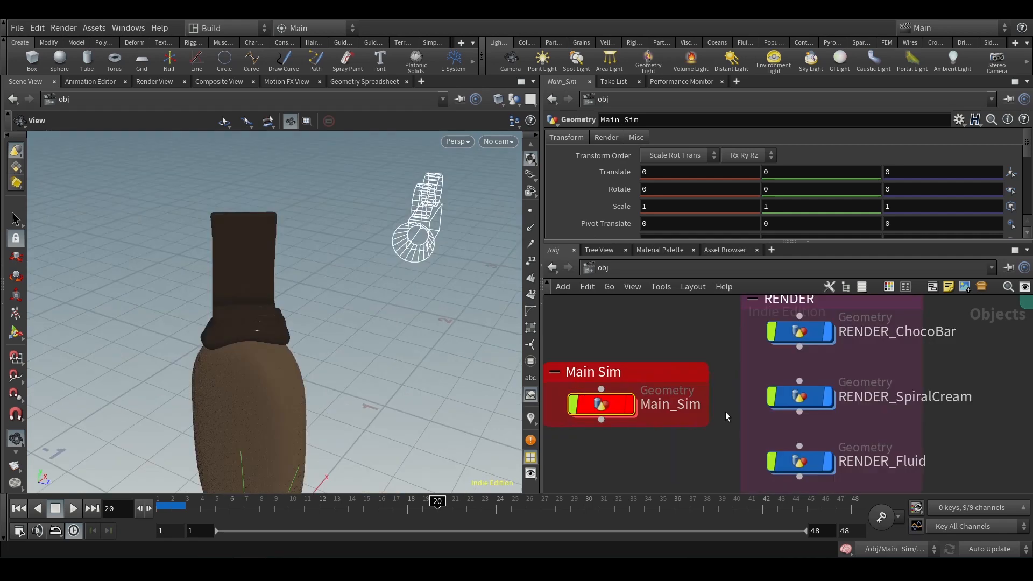
scroll(725, 411, "down", 3)
- Inspect RENDER_ChocoBar's object settings and the file, group and material nodes inside it
mouse_move(786, 368)
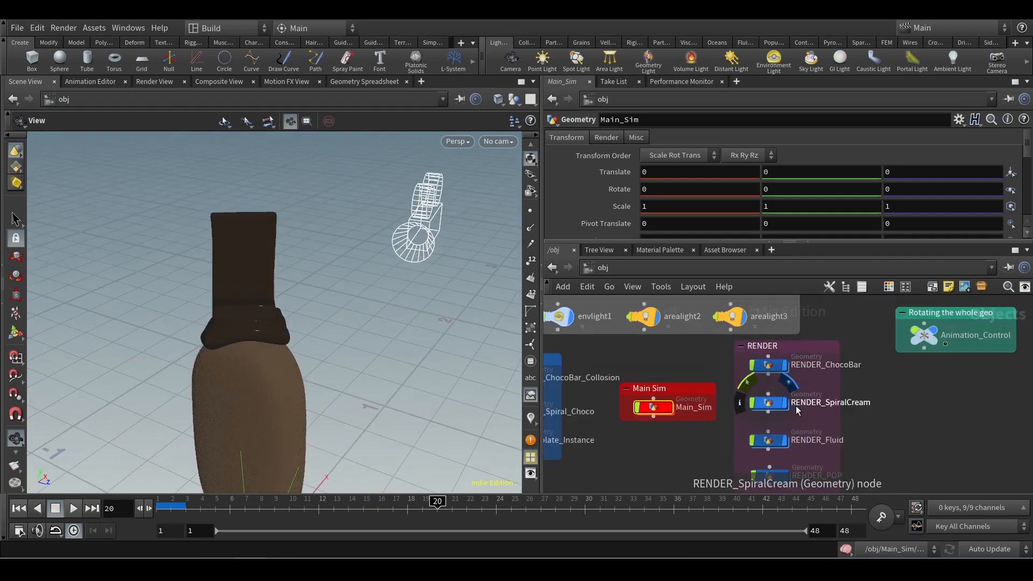
left_click(769, 365)
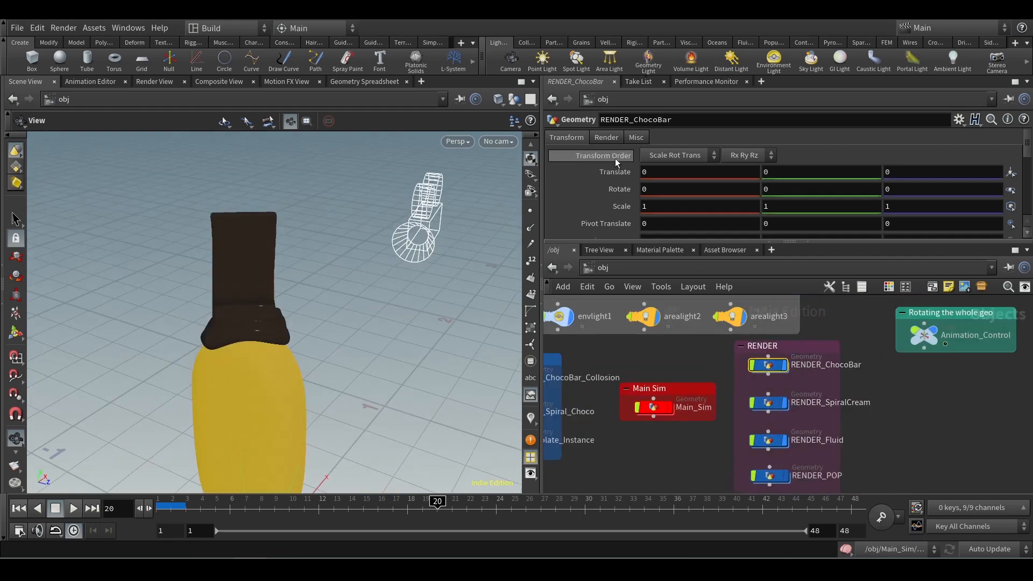
left_click(608, 138)
left_click(582, 137)
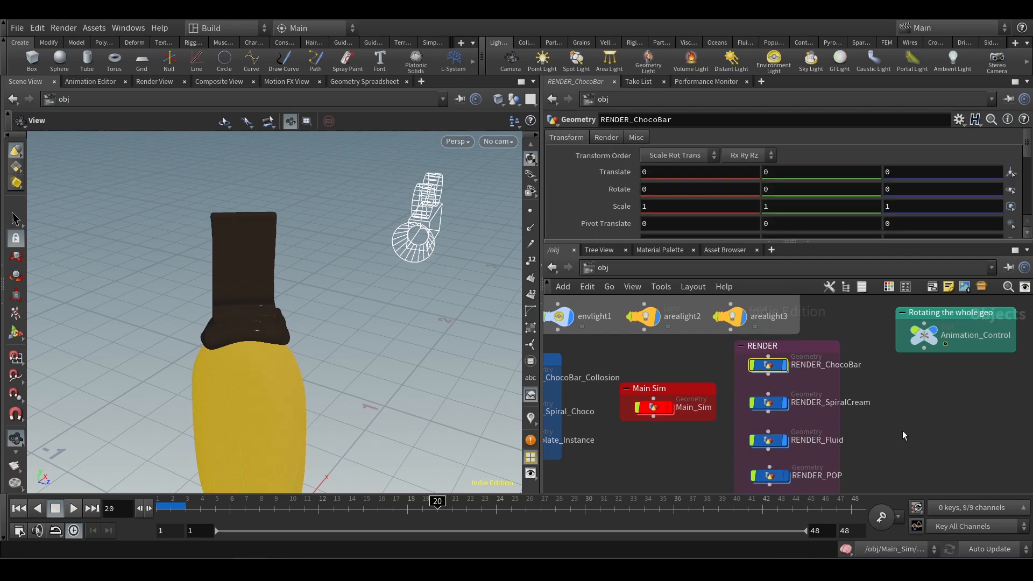
double_click(774, 366)
left_click_drag(716, 393, 807, 409)
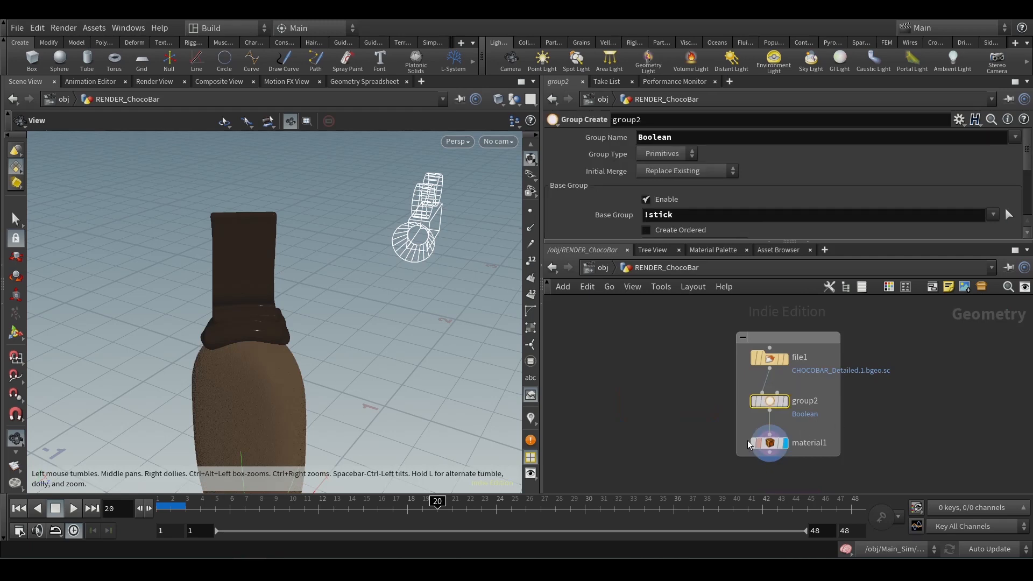
left_click_drag(677, 449, 909, 465)
left_click(598, 272)
- Inspect the object merge nodes and assigned materials of RENDER_SpiralCream and RENDER_Fluid
left_click(768, 403)
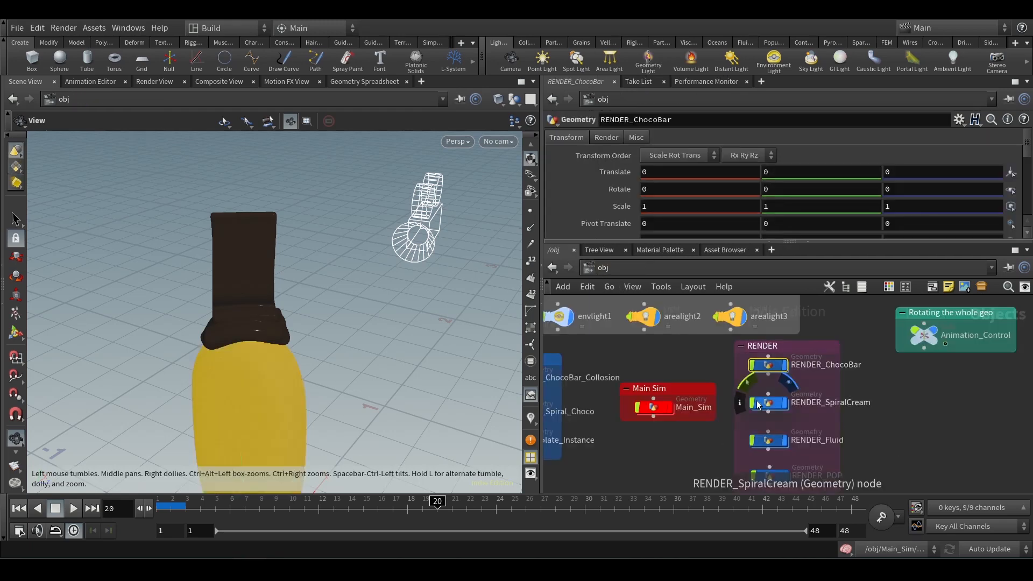
double_click(768, 402)
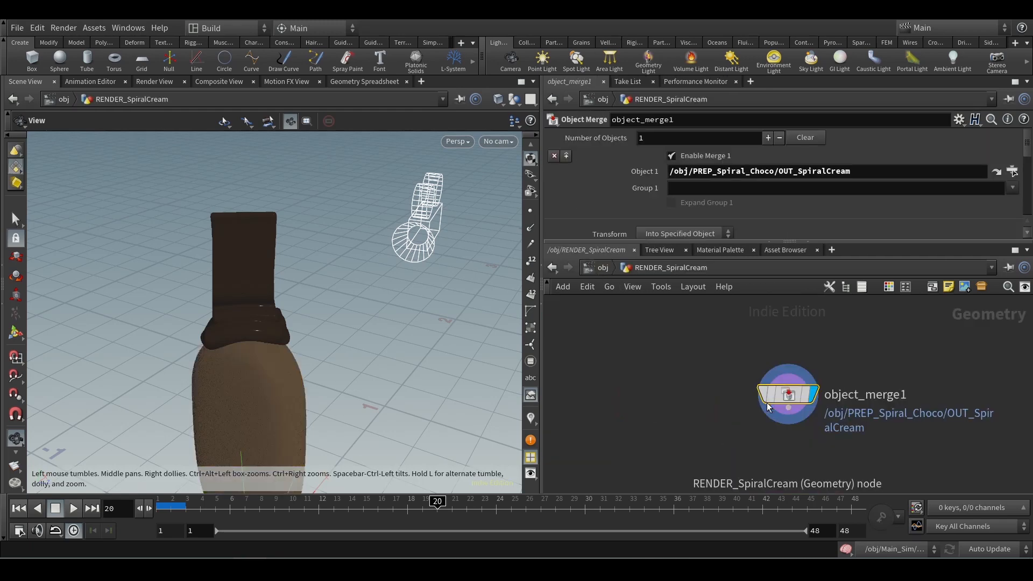
left_click(595, 271)
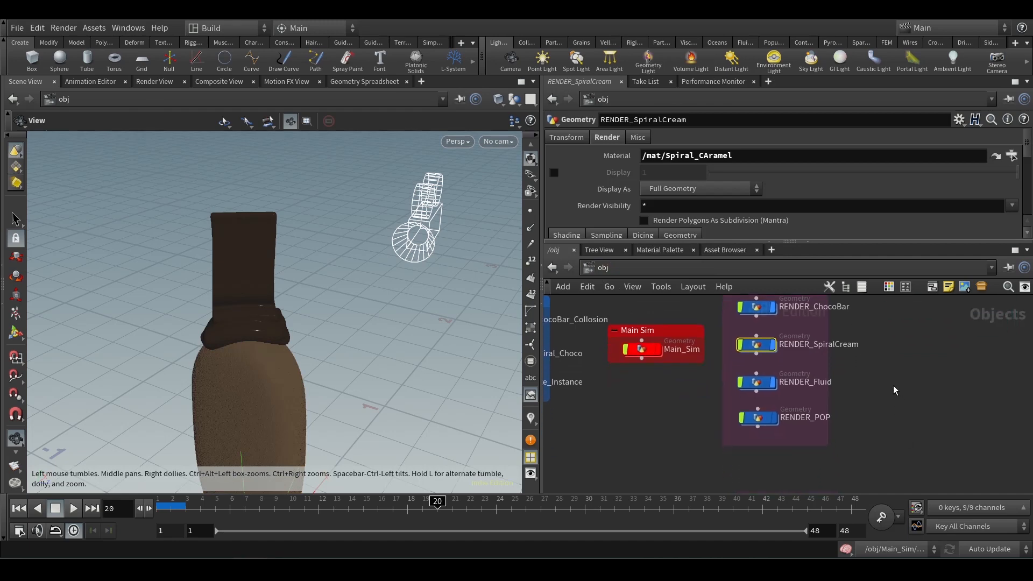
left_click(758, 382)
double_click(757, 383)
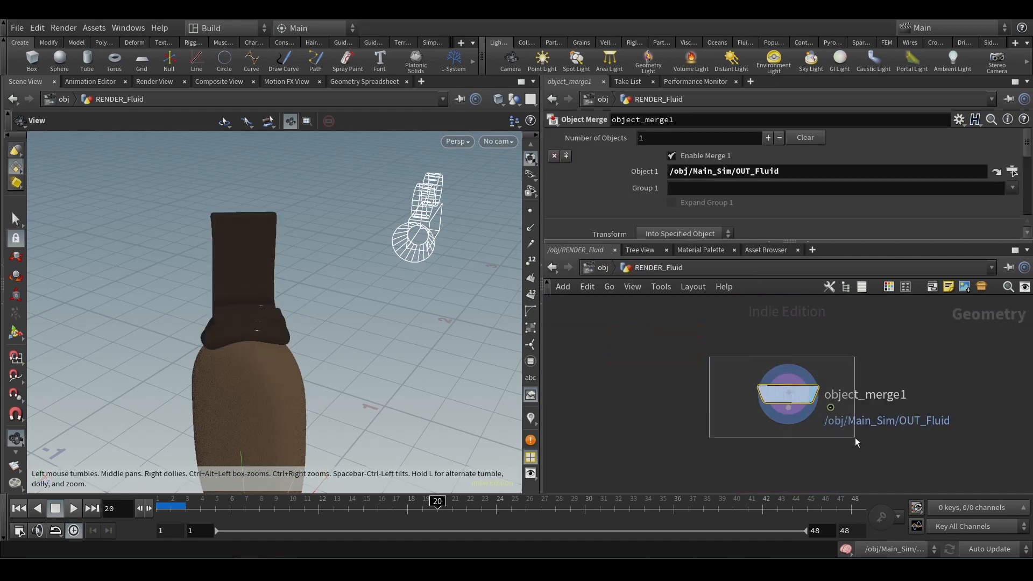
left_click(602, 267)
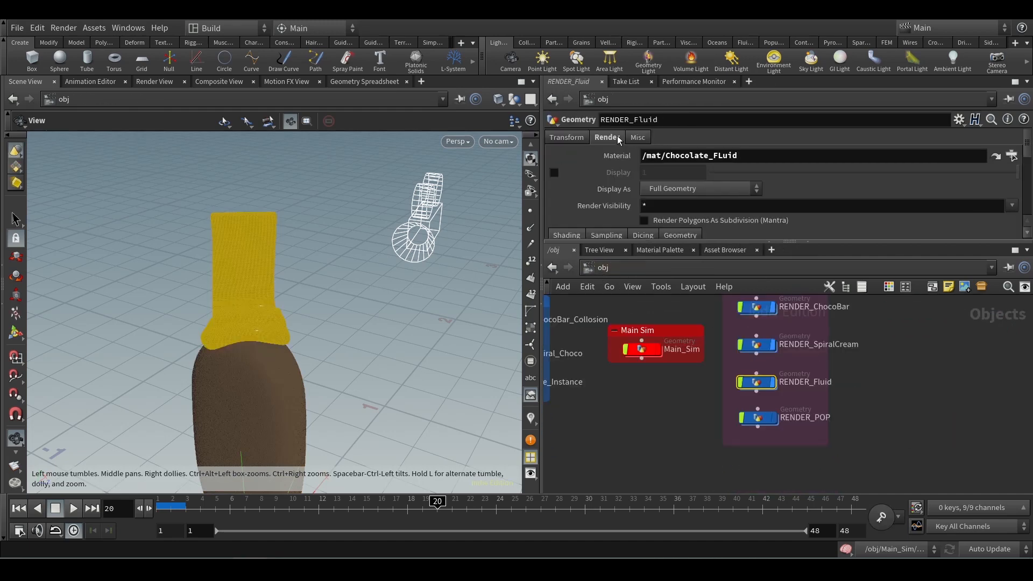
- Open the material network and examine the BAr shader's surface and subsurface scattering settings
left_click(659, 250)
double_click(735, 325)
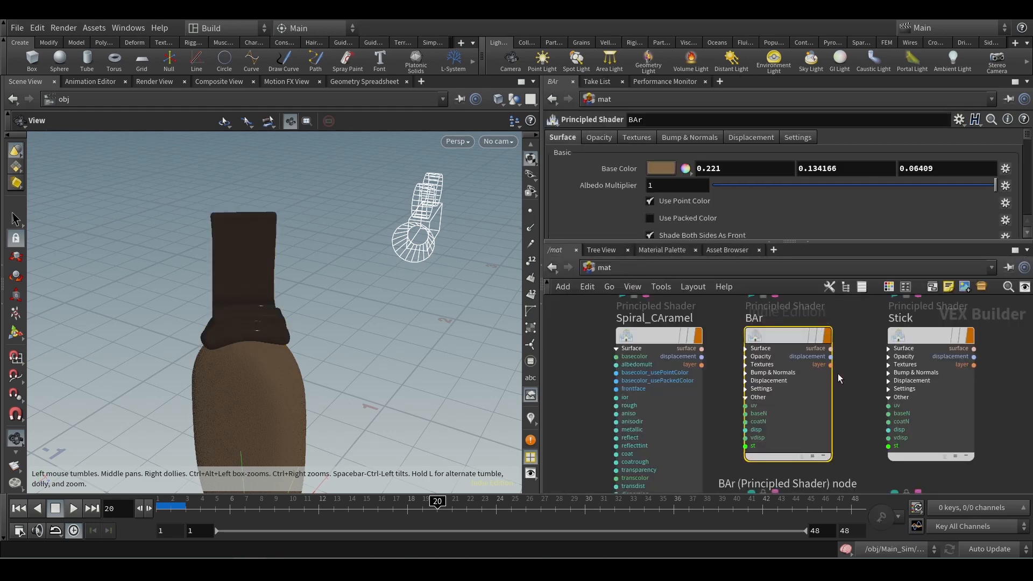
scroll(855, 412, "down", 3)
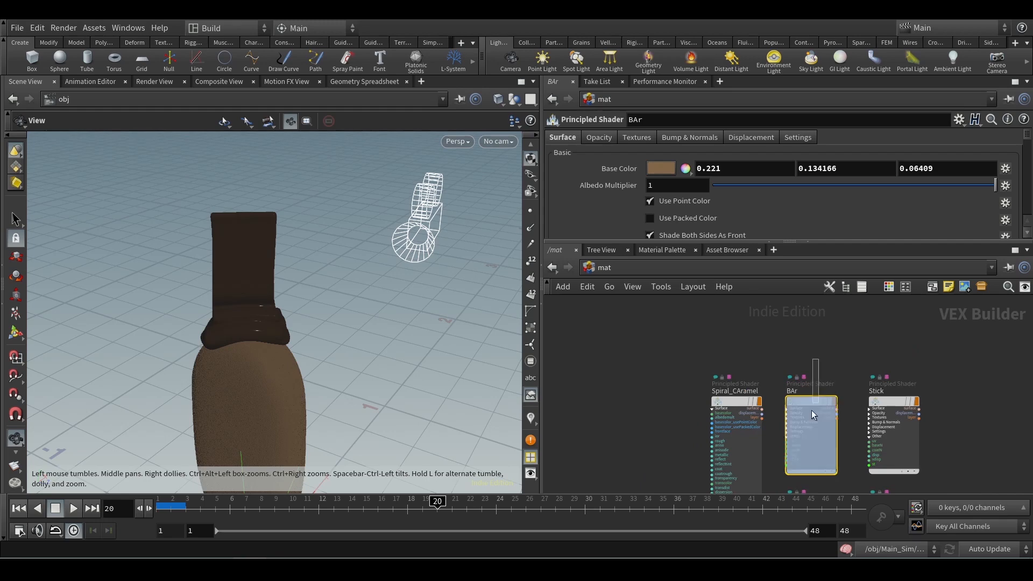
left_click_drag(1027, 140, 1029, 179)
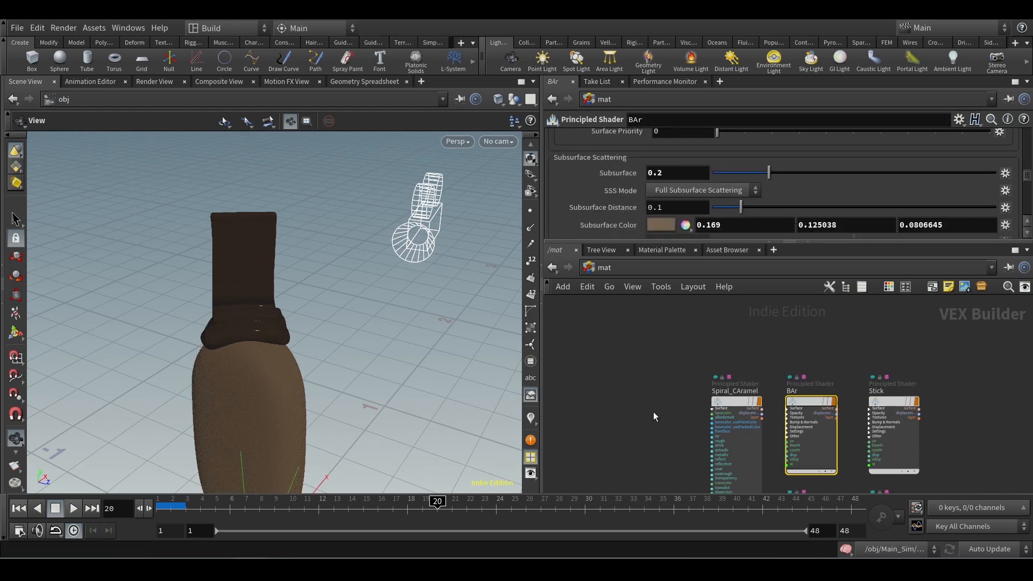
scroll(653, 411, "down", 2)
- Examine the Spiral_CAramel shader's base color texture, specular and transparency settings
left_click(720, 404)
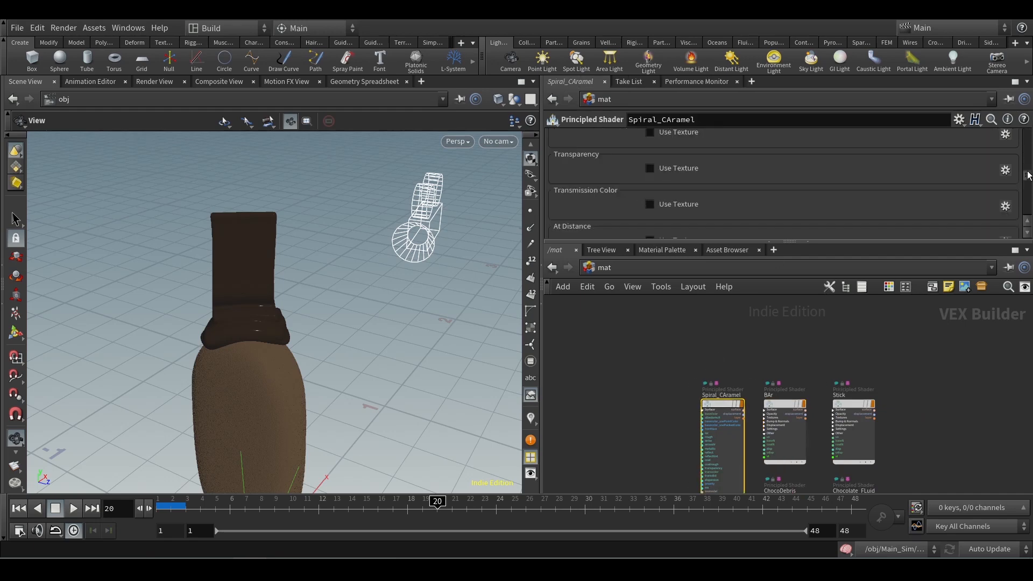
left_click_drag(1027, 174, 1022, 119)
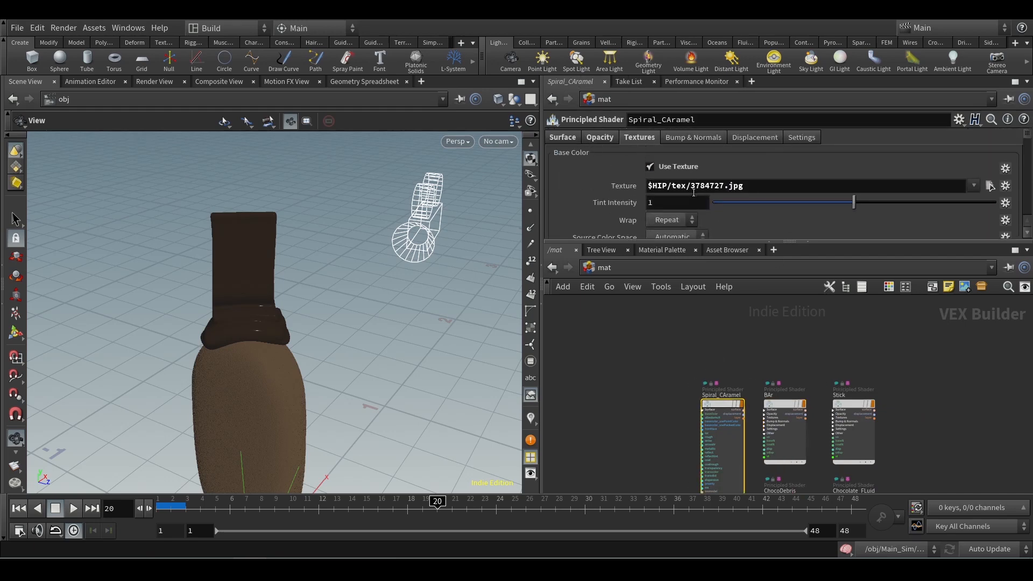
left_click_drag(737, 242, 732, 329)
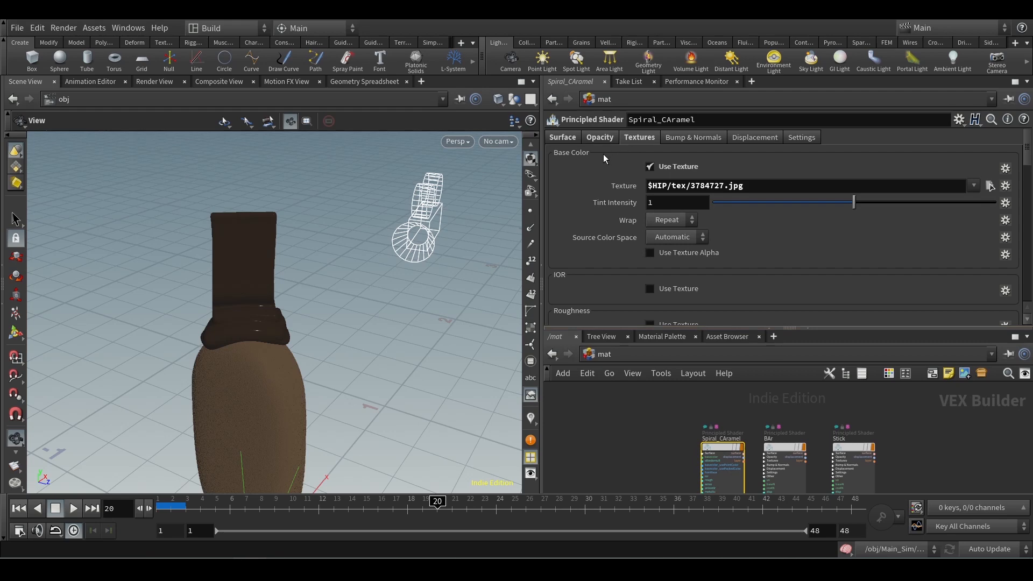
left_click(563, 137)
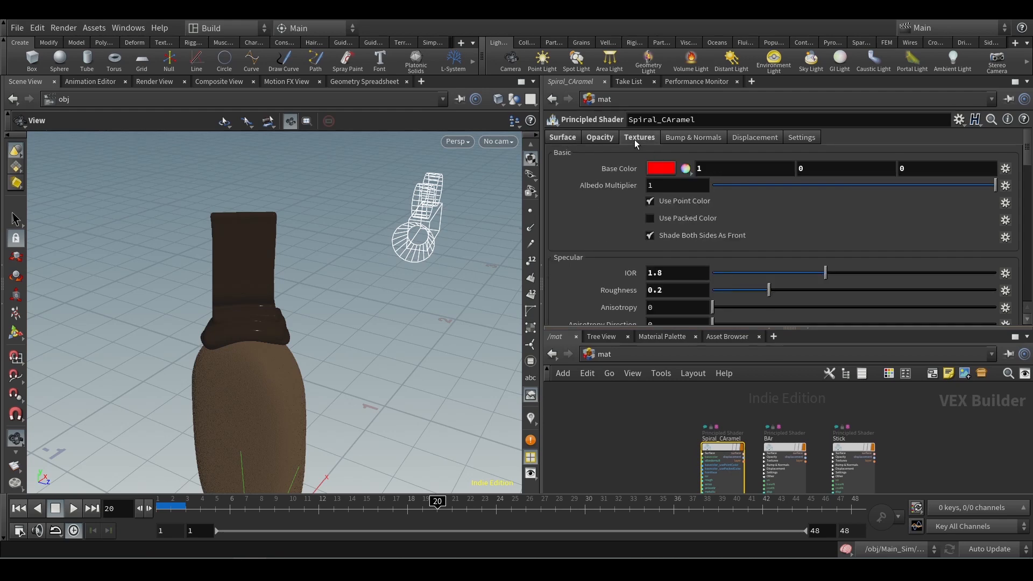
left_click(636, 138)
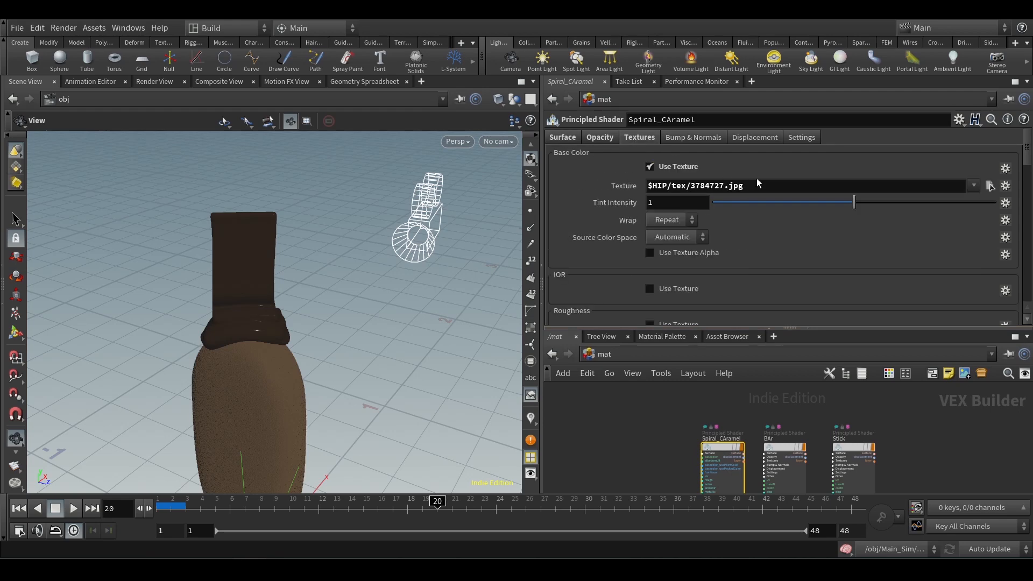
left_click(559, 138)
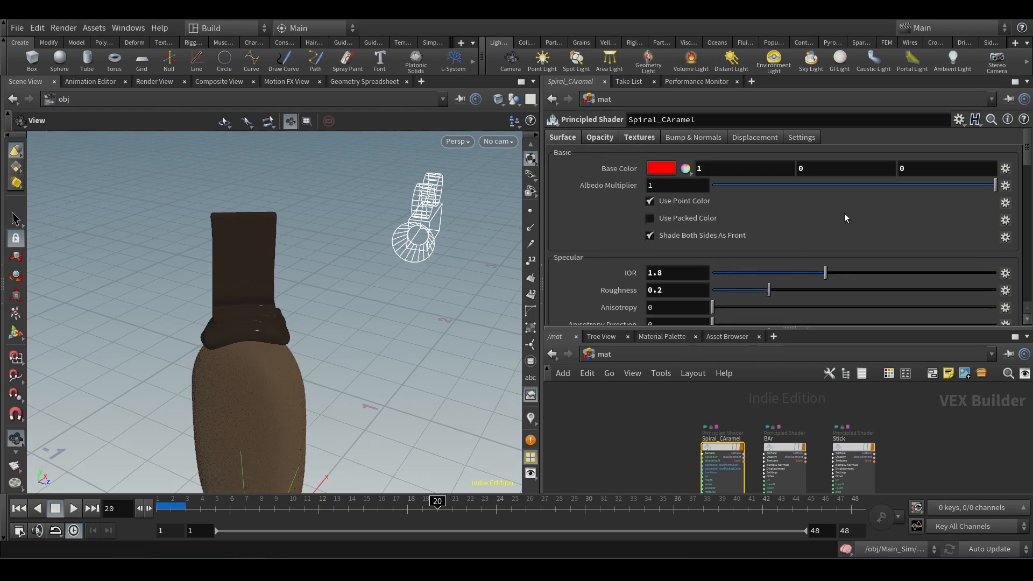
left_click_drag(1028, 154, 1029, 205)
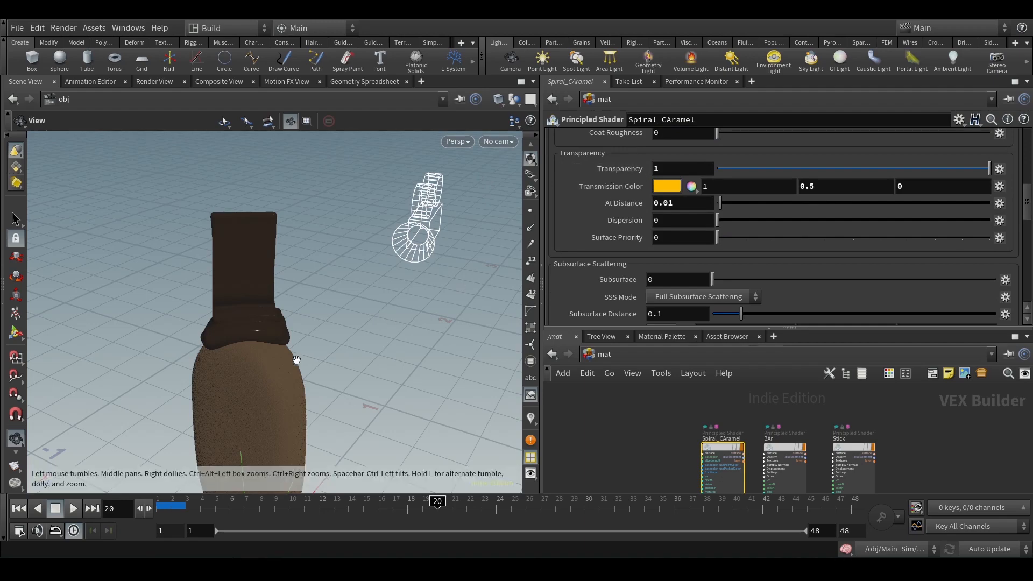
- Examine the spiral cream on the front of the chocolate bar up close in the viewport
left_click_drag(318, 403, 150, 392)
scroll(170, 355, "up", 6)
left_click_drag(164, 350, 120, 346)
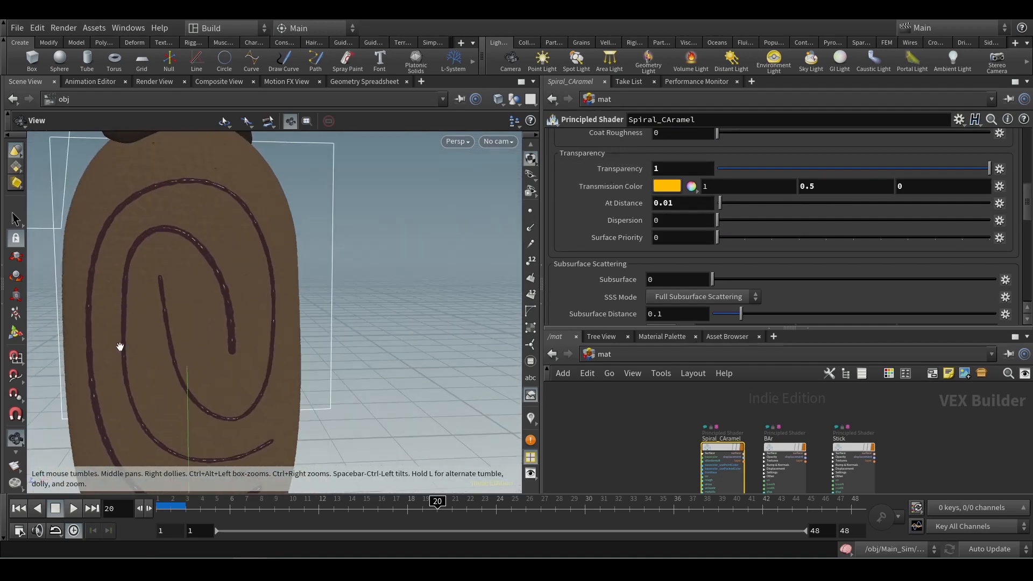
scroll(167, 322, "up", 4)
middle_click_drag(173, 320, 193, 344)
scroll(194, 344, "down", 3)
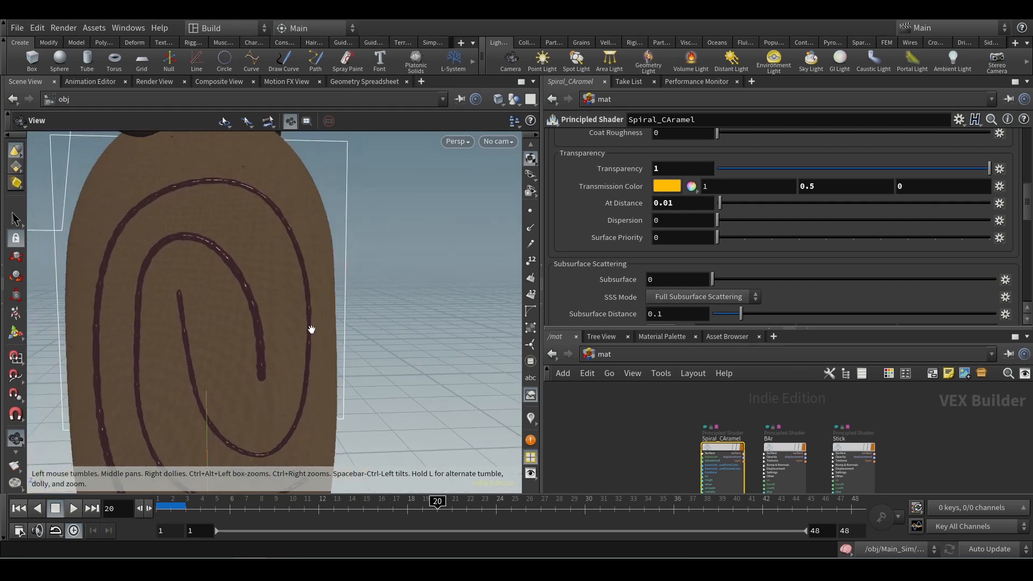
- Select the ChocoDebris shader in the material network and inspect its base color settings
scroll(312, 329, "down", 3)
scroll(315, 264, "up", 3)
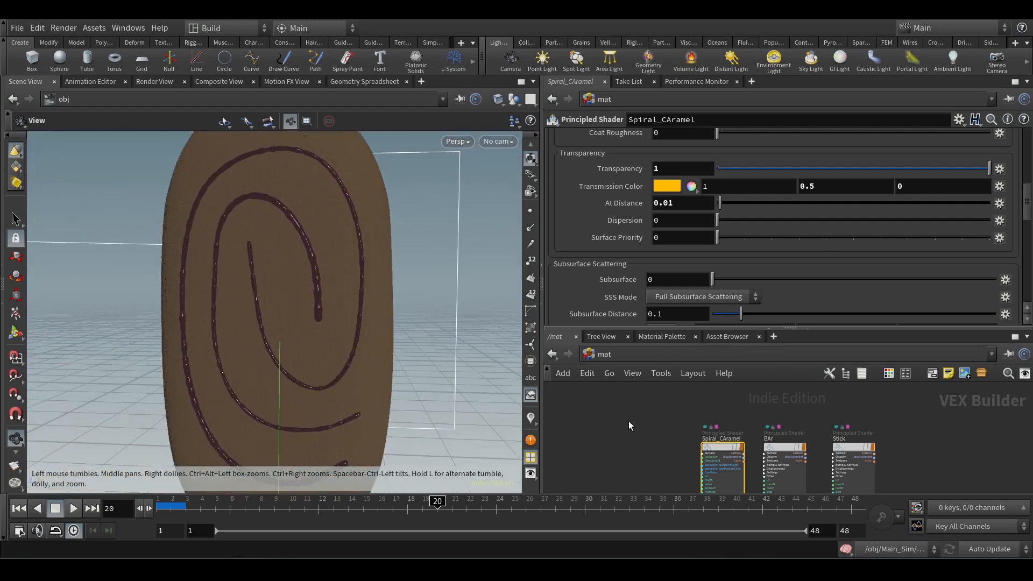
key("l")
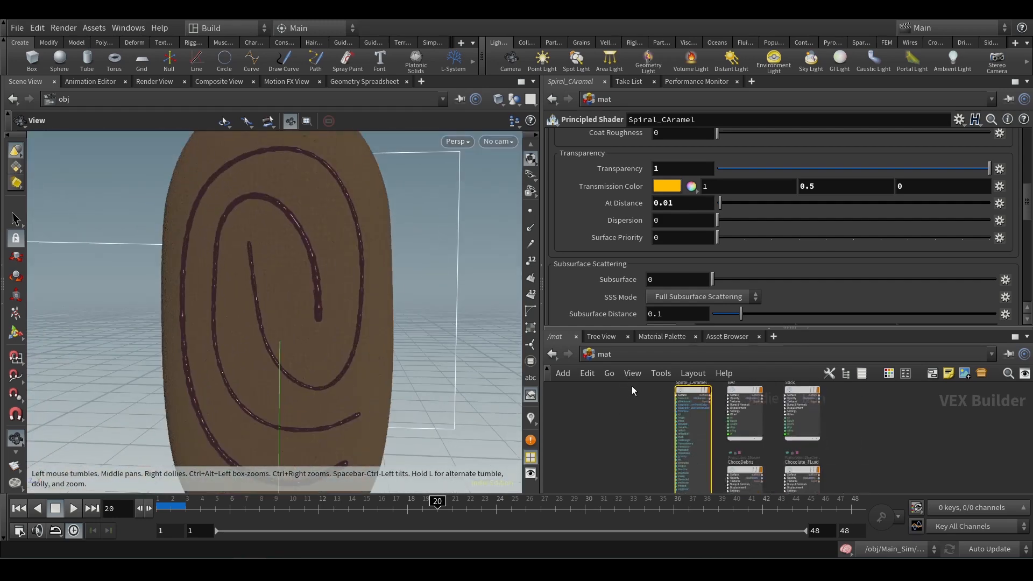
scroll(761, 453, "up", 2)
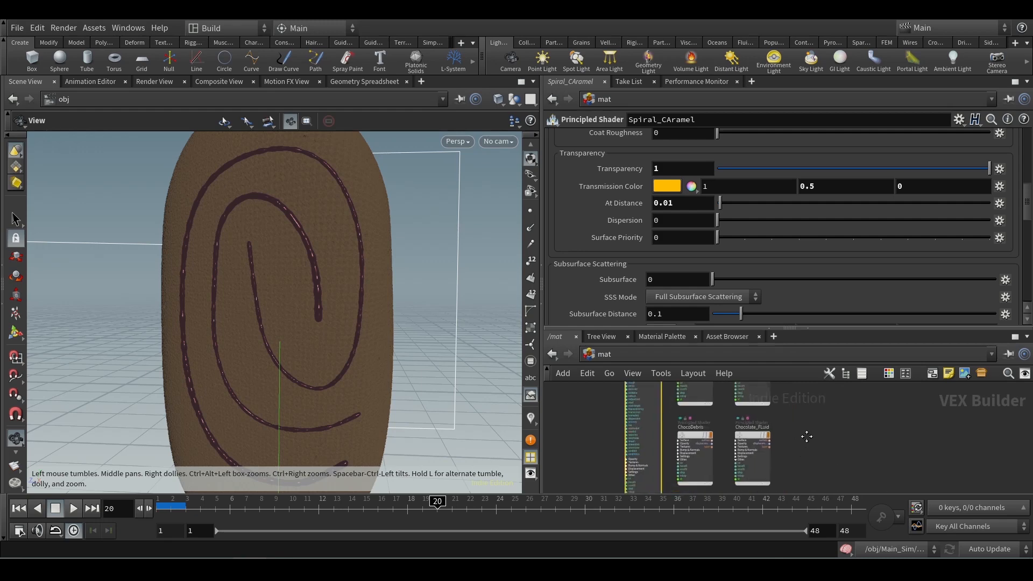
middle_click_drag(796, 446, 828, 402)
left_click(722, 398)
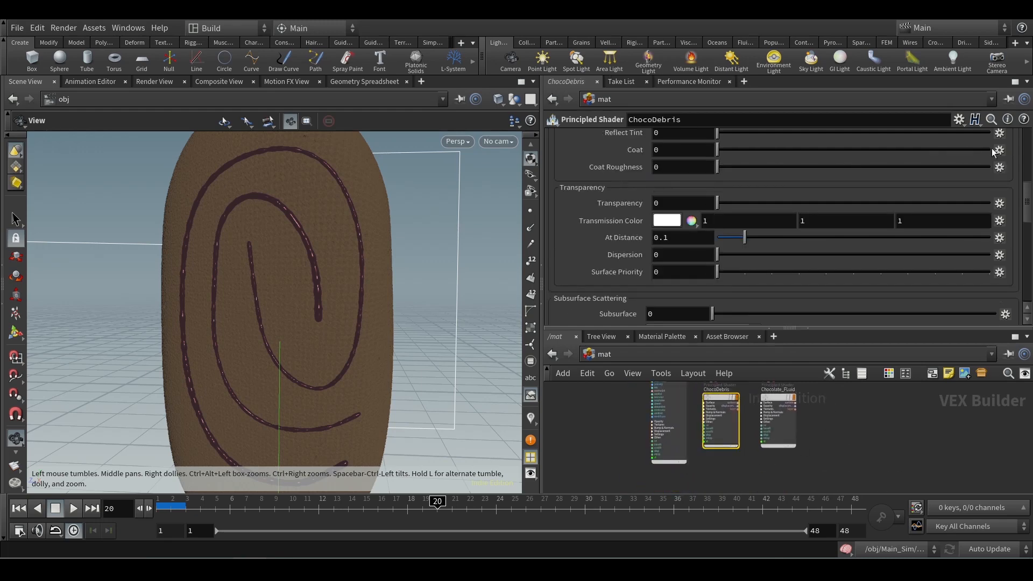
left_click_drag(1028, 202, 1020, 141)
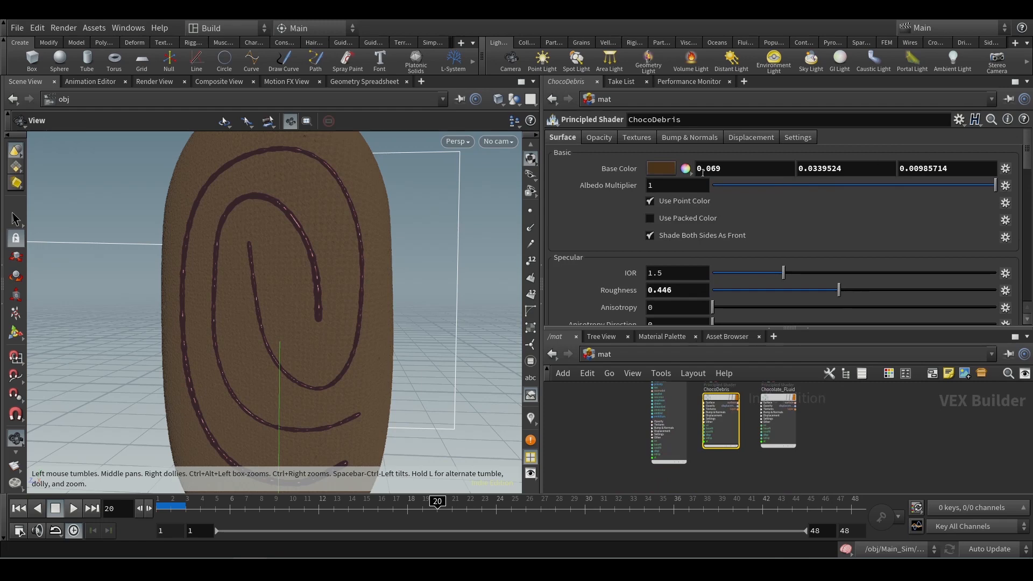
- Find and select the Milk Chocolate preset among the Miscellaneous gallery materials
left_click(652, 337)
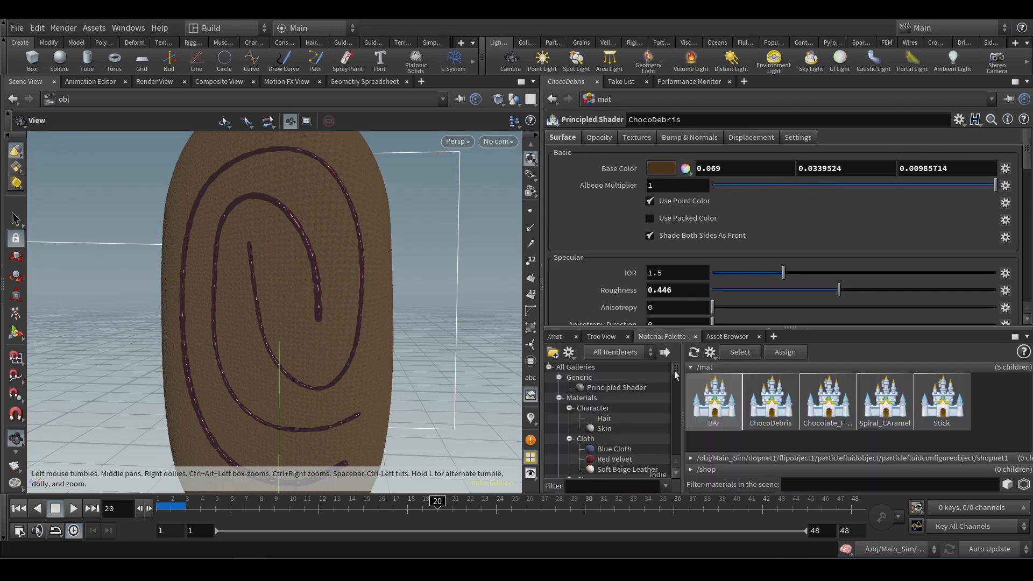
left_click_drag(674, 372, 676, 386)
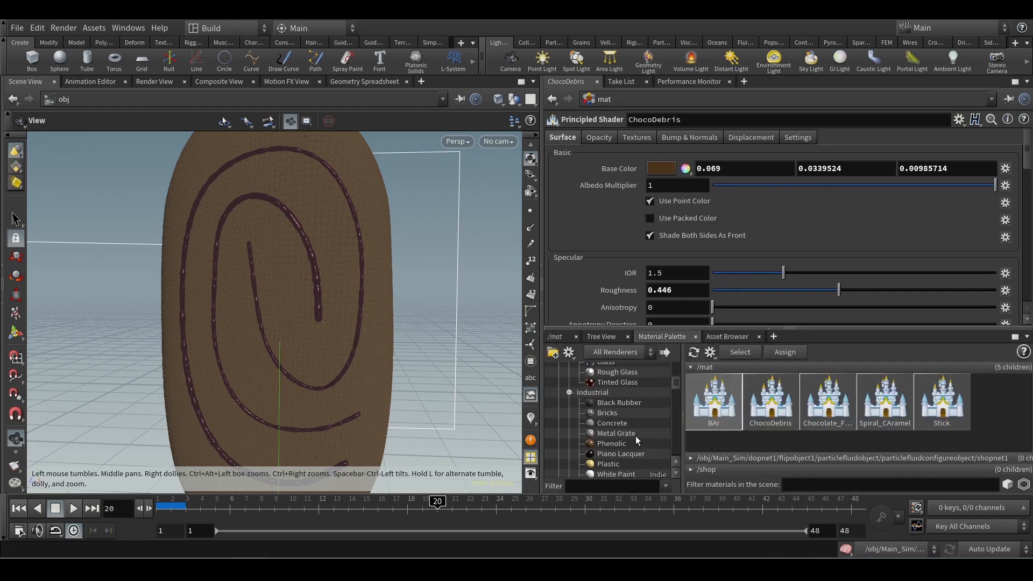
scroll(635, 435, "down", 5)
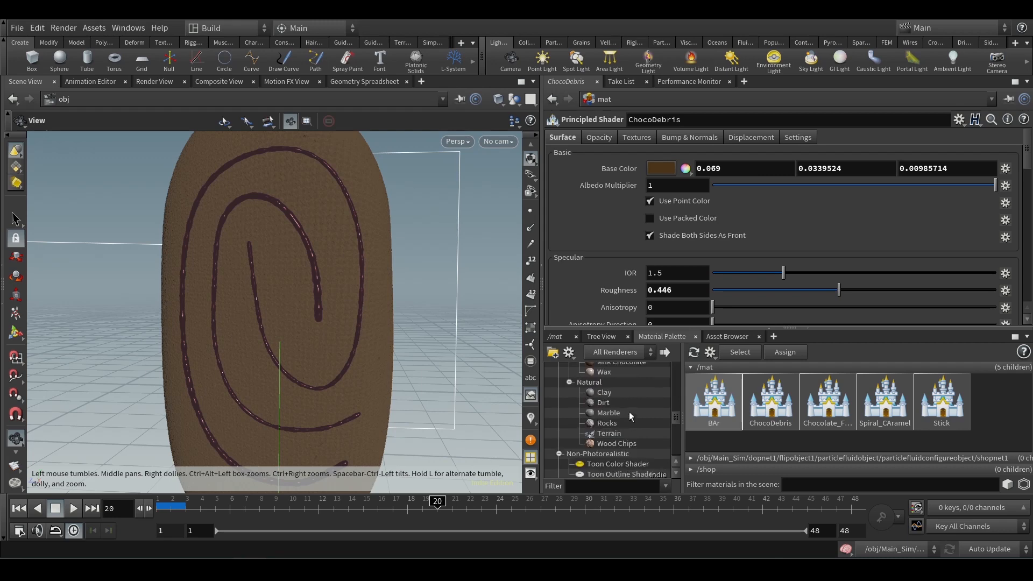
scroll(629, 413, "up", 1)
left_click(618, 391)
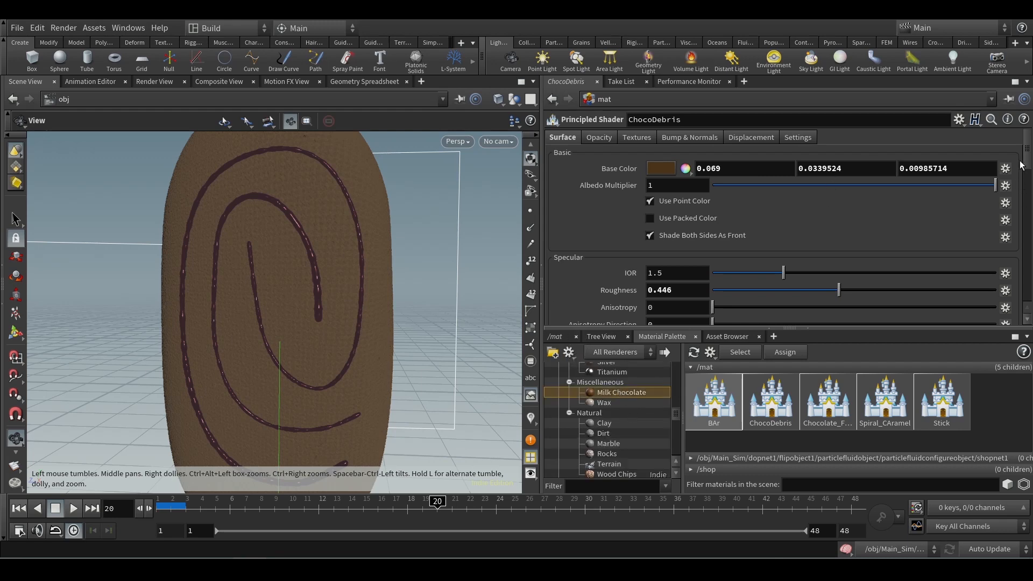
- Review the ChocoDebris shader's specular, reflection and transparency settings
scroll(646, 174, "down", 5)
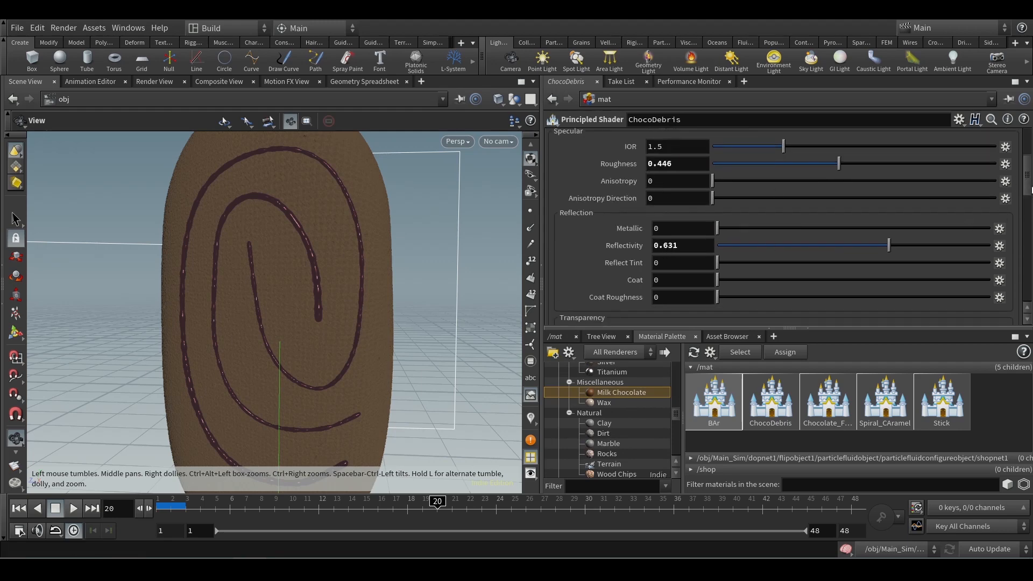
scroll(1031, 189, "down", 3)
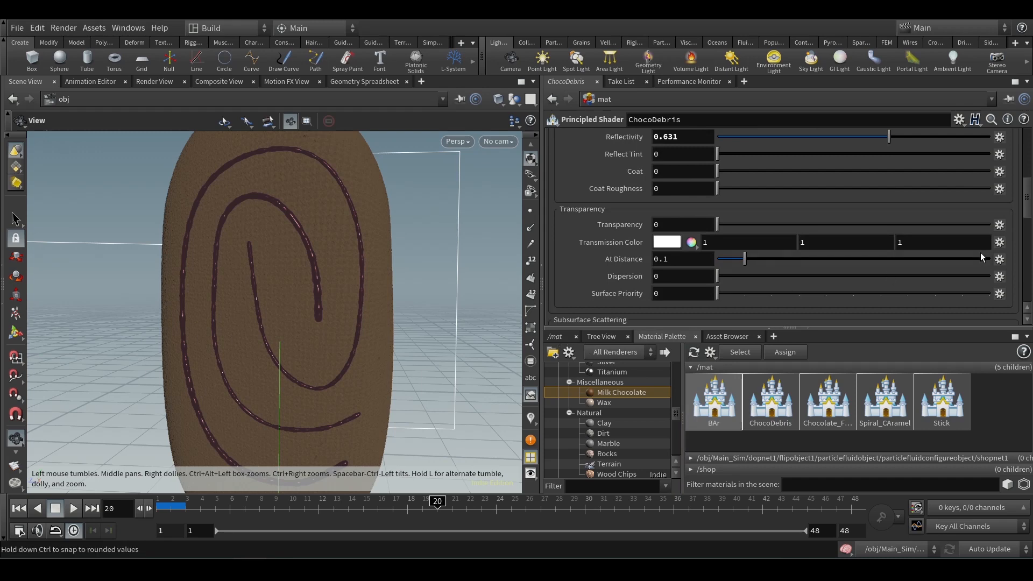
left_click_drag(1028, 196, 1028, 143)
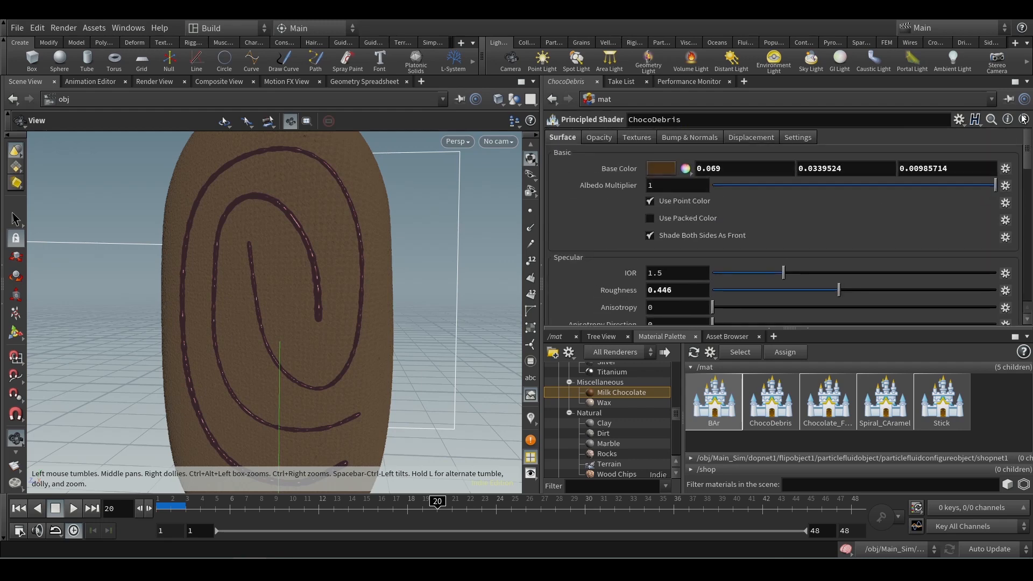
- Return to the obj network and rewind the animation to frame 1
left_click(590, 336)
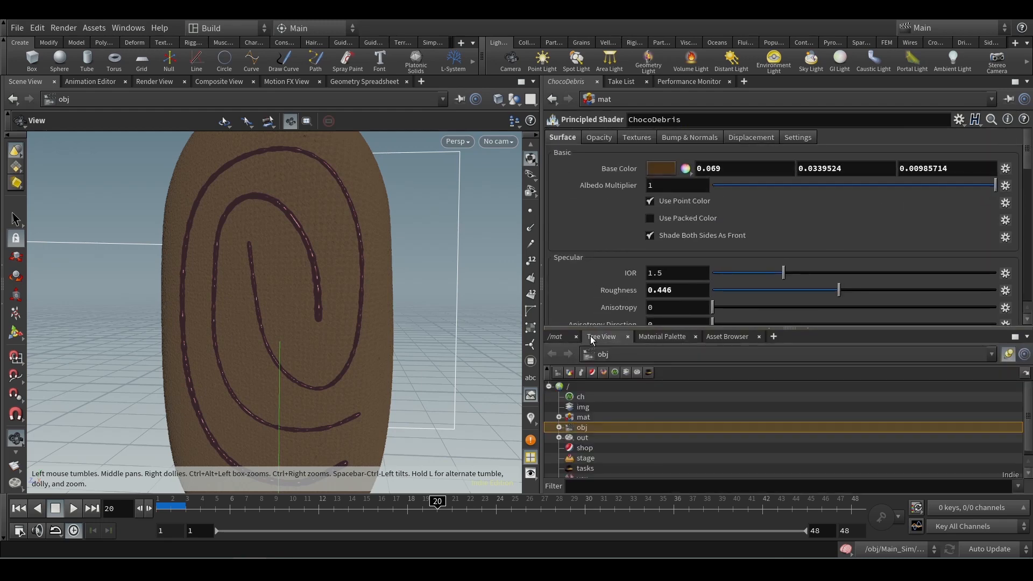
left_click(560, 337)
left_click(618, 354)
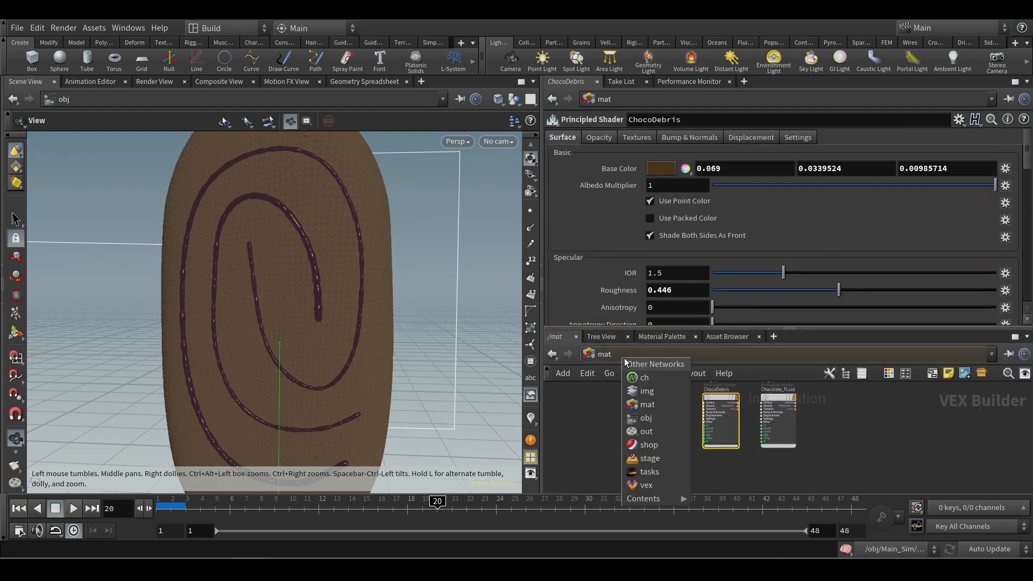
left_click(648, 418)
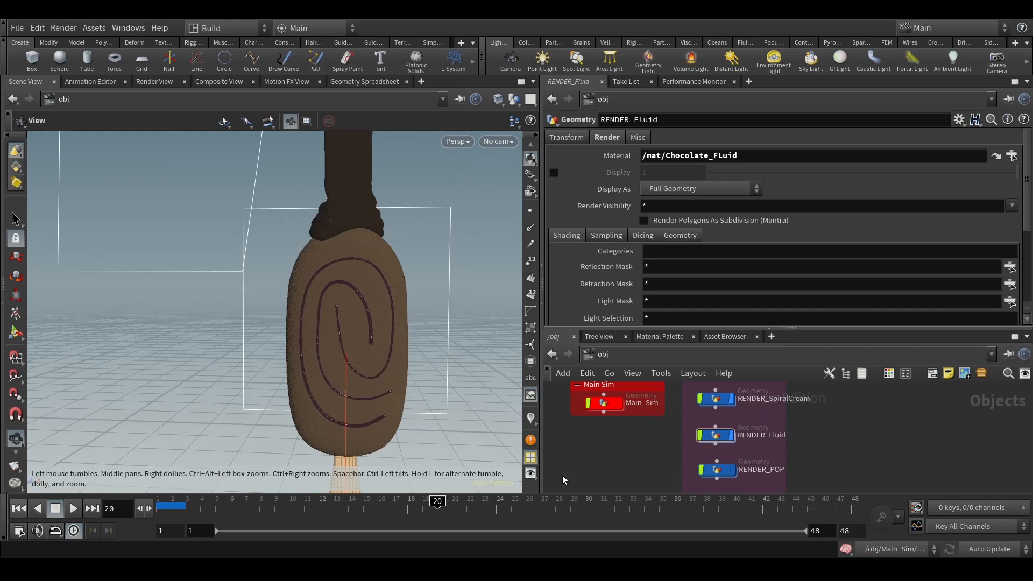
left_click(19, 508)
- Switch to the browser to check the chocolate and cream reference video on YouTube, and return to Houdini
left_click(117, 569)
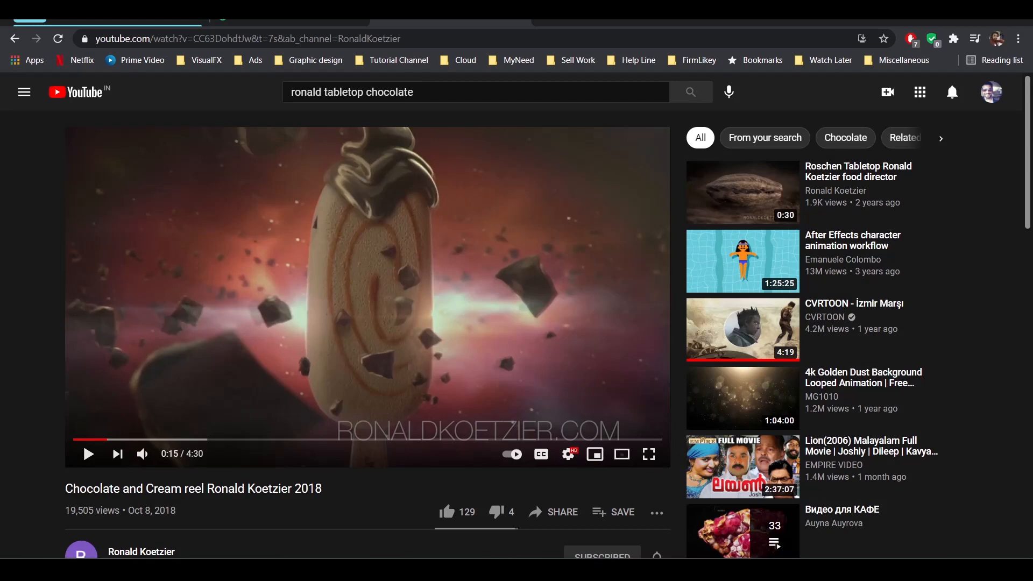
mouse_move(249, 569)
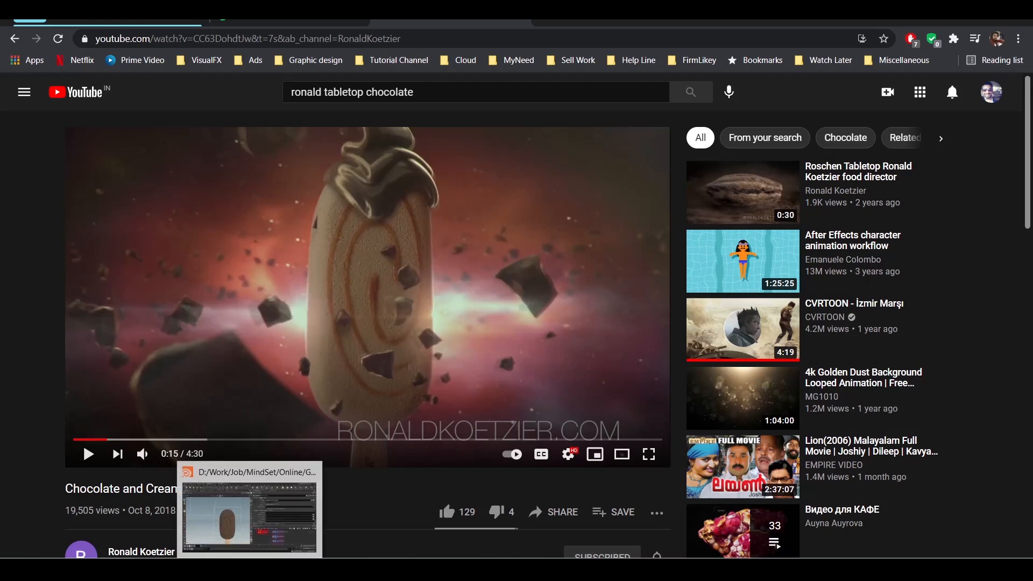
left_click(250, 516)
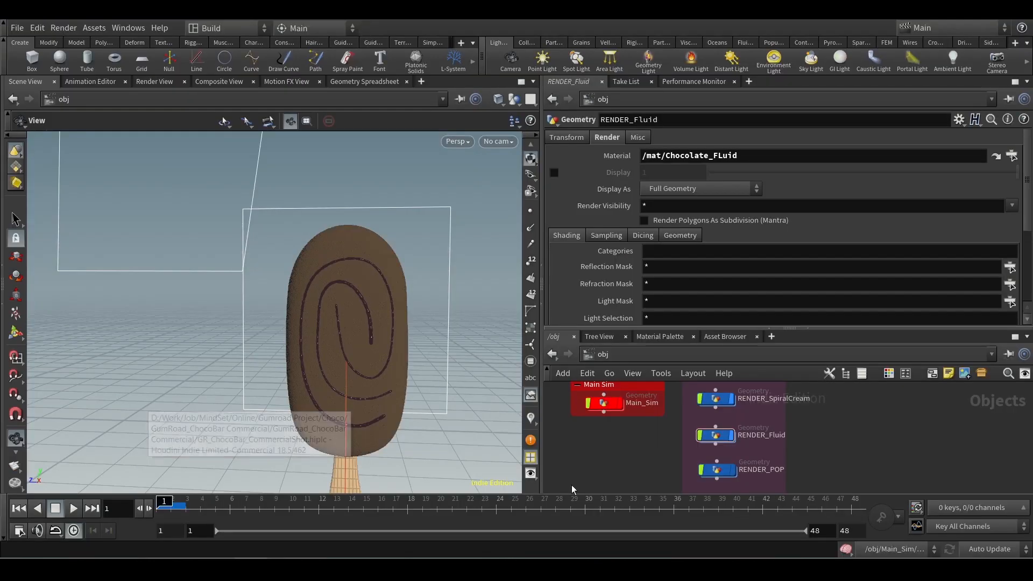
- Open the RENDER_POP object and examine its flying curve and POP sourcing node groups in an enlarged network view
double_click(722, 476)
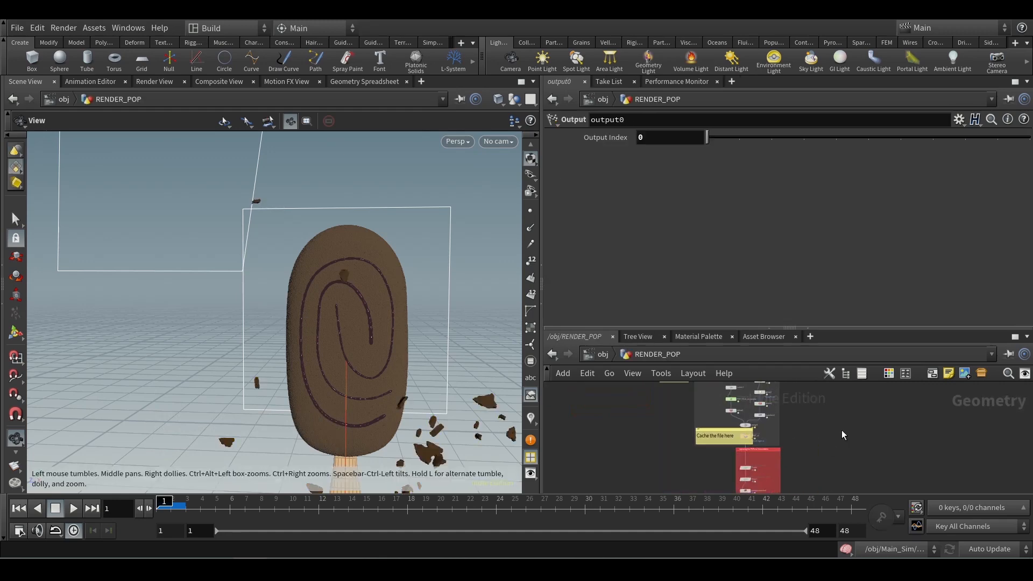
scroll(826, 439, "up", 4)
middle_click_drag(819, 445, 834, 384)
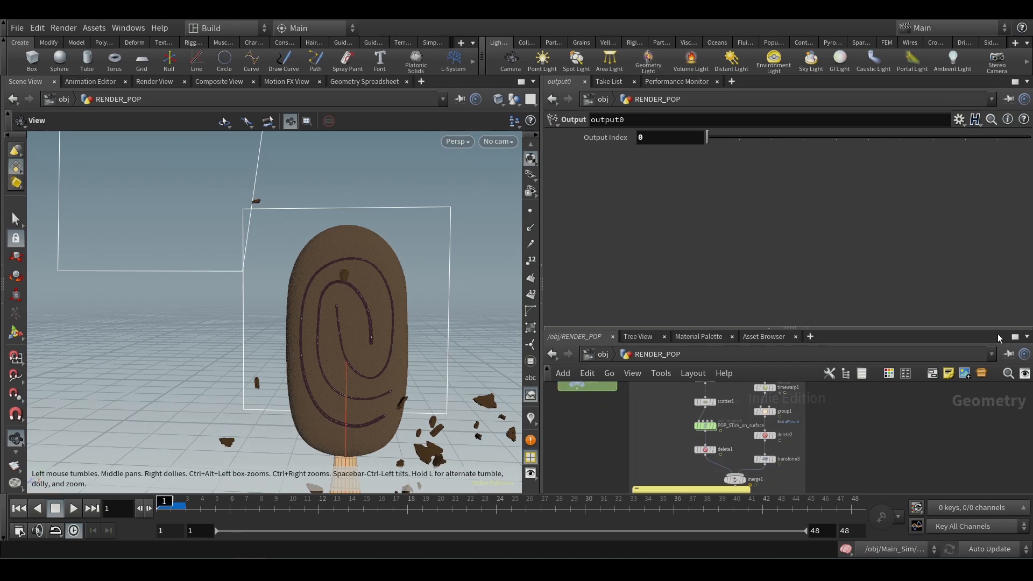
left_click(1015, 337)
scroll(539, 146, "up", 5)
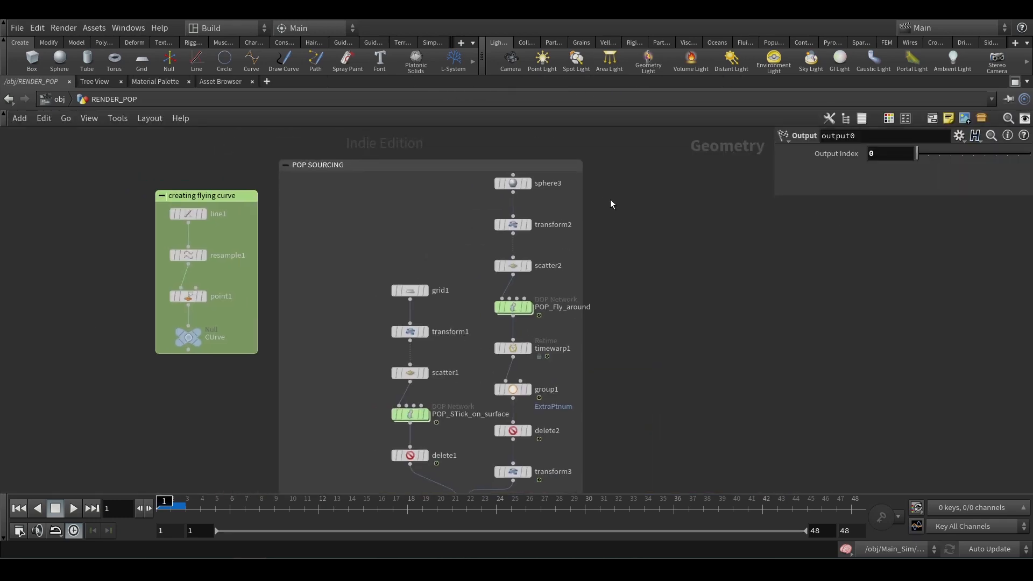
scroll(595, 226, "down", 2)
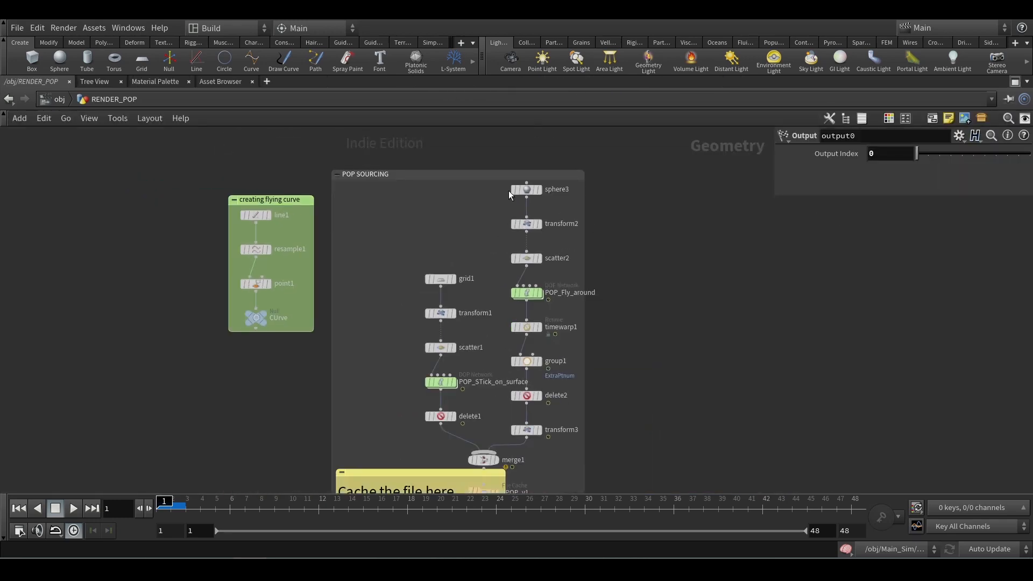
- Restore the pane layout, display POP_Fly_around and play its particle simulation in the viewport
key("ctrl+b")
left_click(73, 508)
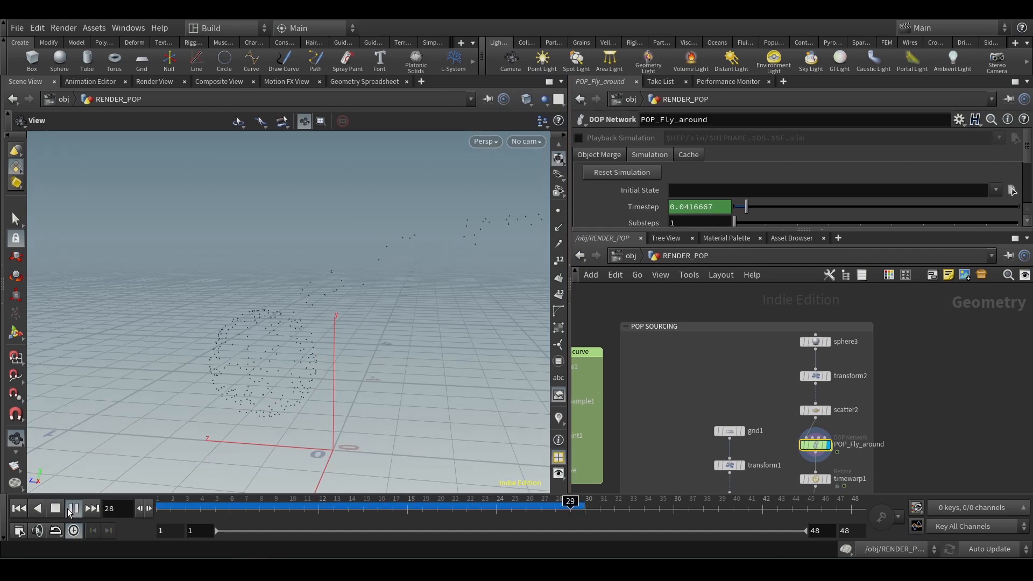
left_click(73, 509)
middle_click_drag(231, 404, 187, 385)
mouse_move(187, 385)
left_mouse_down()
mouse_move(217, 396)
mouse_move(202, 385)
left_mouse_up()
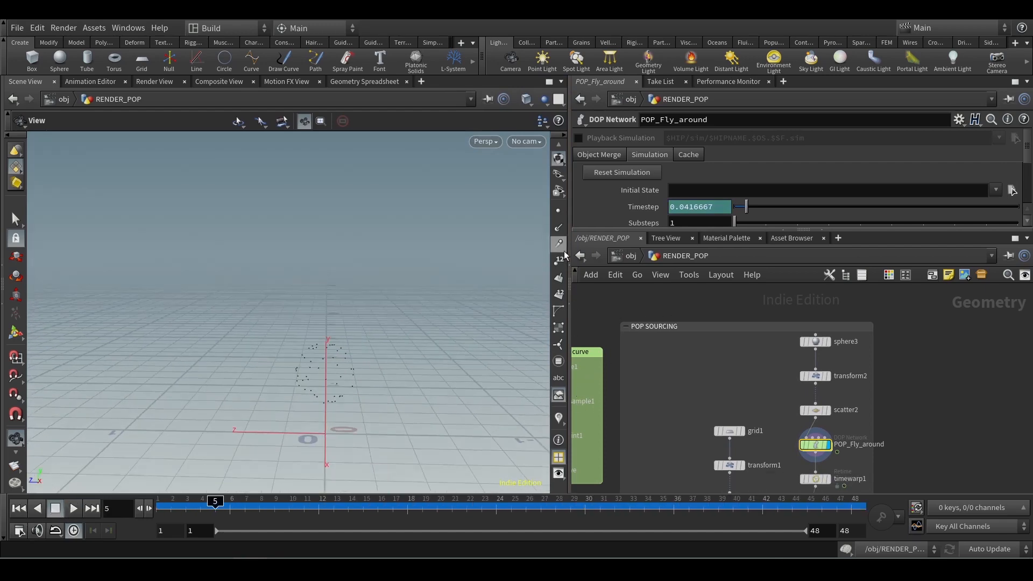
- Turn on point display and compare the scatter2 source points with the POP_Fly_around particles at frame 8
left_click(558, 211)
middle_click_drag(398, 336, 397, 338)
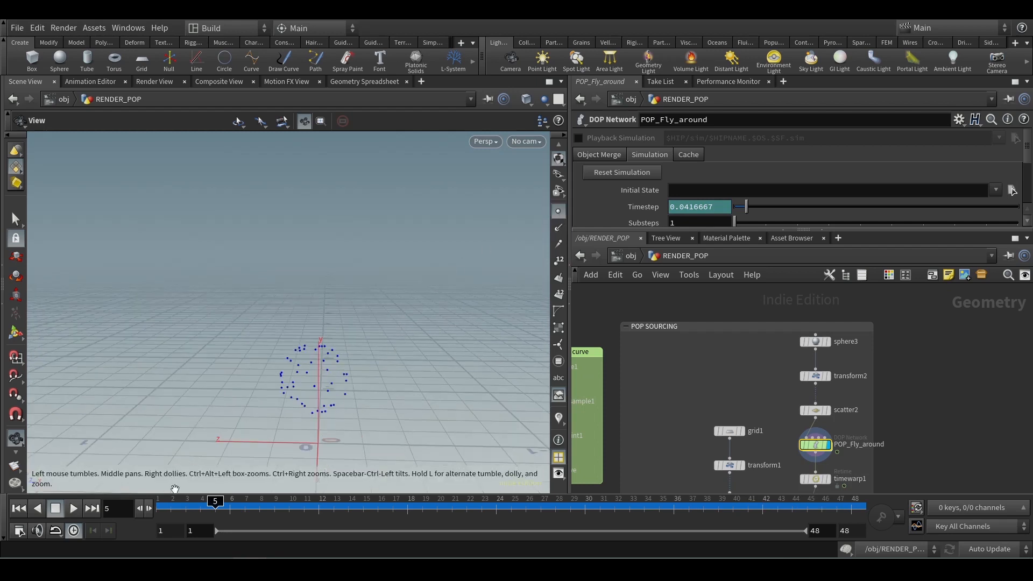
mouse_move(241, 504)
left_mouse_down()
mouse_move(172, 504)
mouse_move(259, 501)
left_mouse_up()
mouse_move(831, 413)
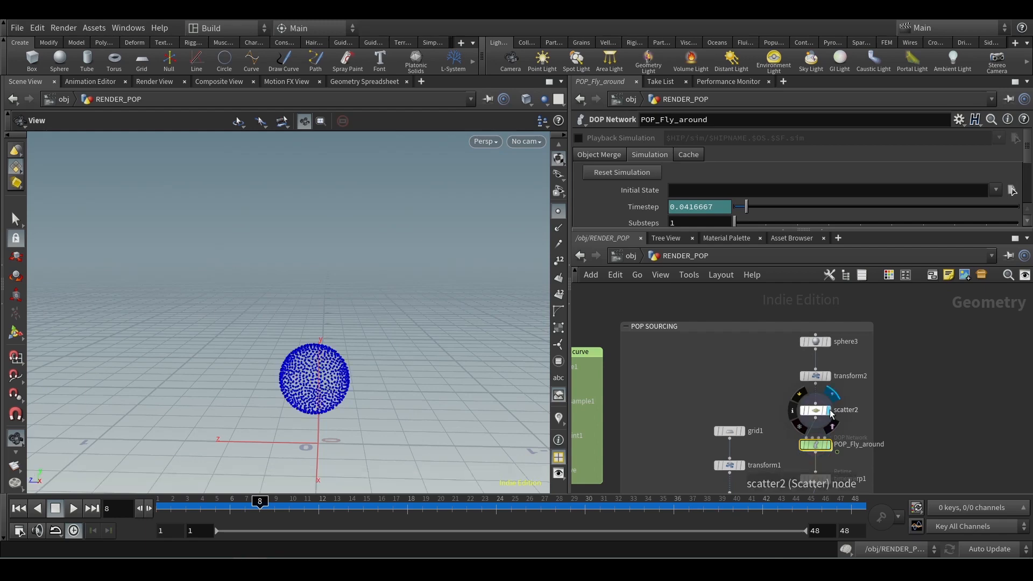
left_click(828, 445)
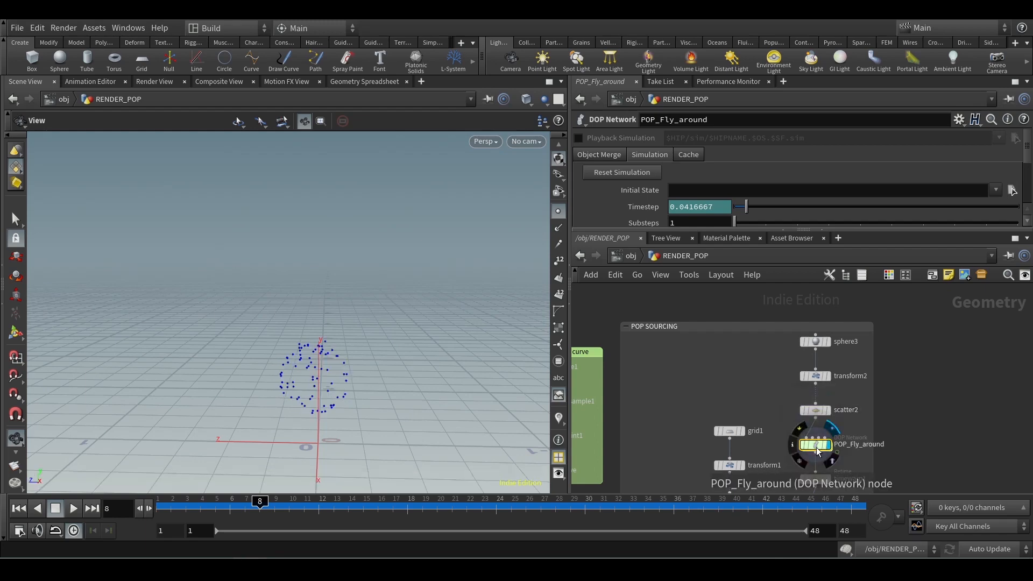
- Open the POP_Fly_around network and examine the curve force guides in the viewport at frame 1
double_click(814, 446)
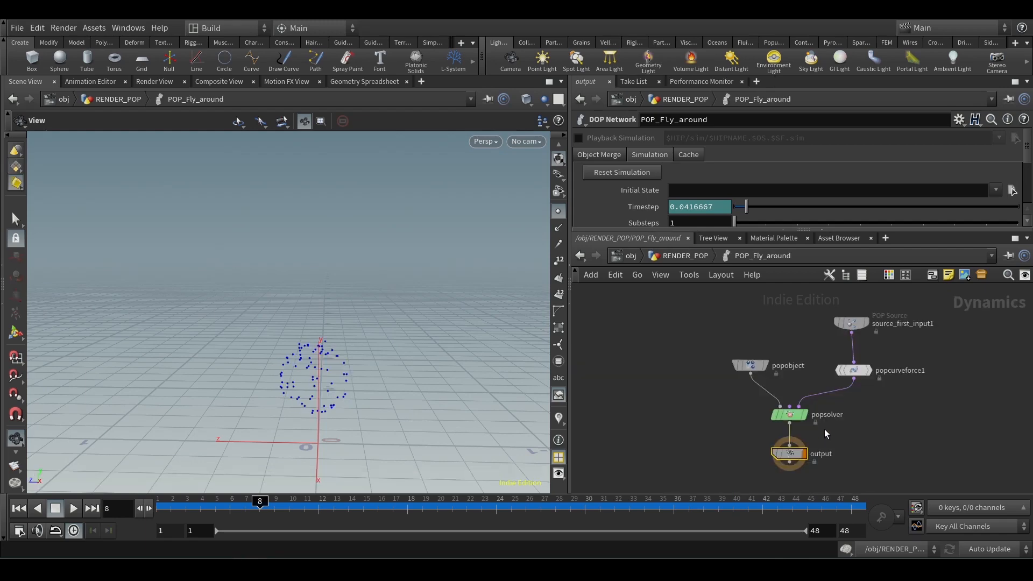
left_click_drag(226, 323, 141, 384)
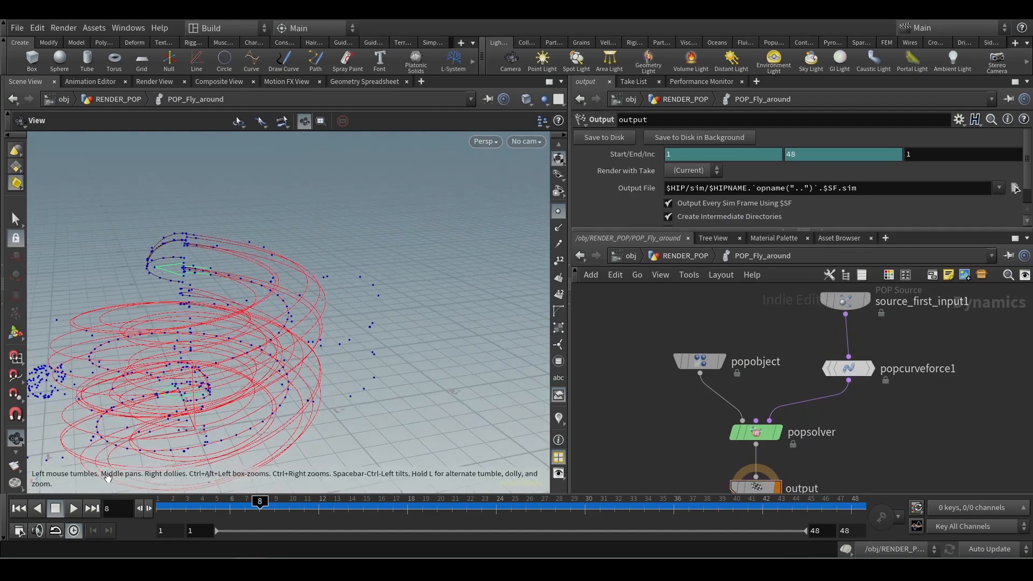
left_click(18, 509)
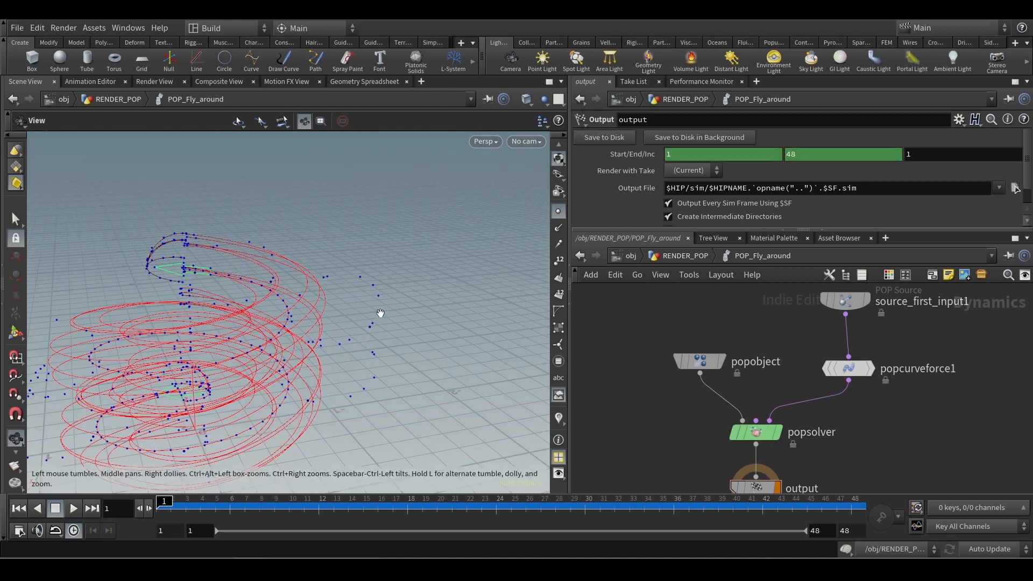
left_click_drag(270, 352, 291, 370)
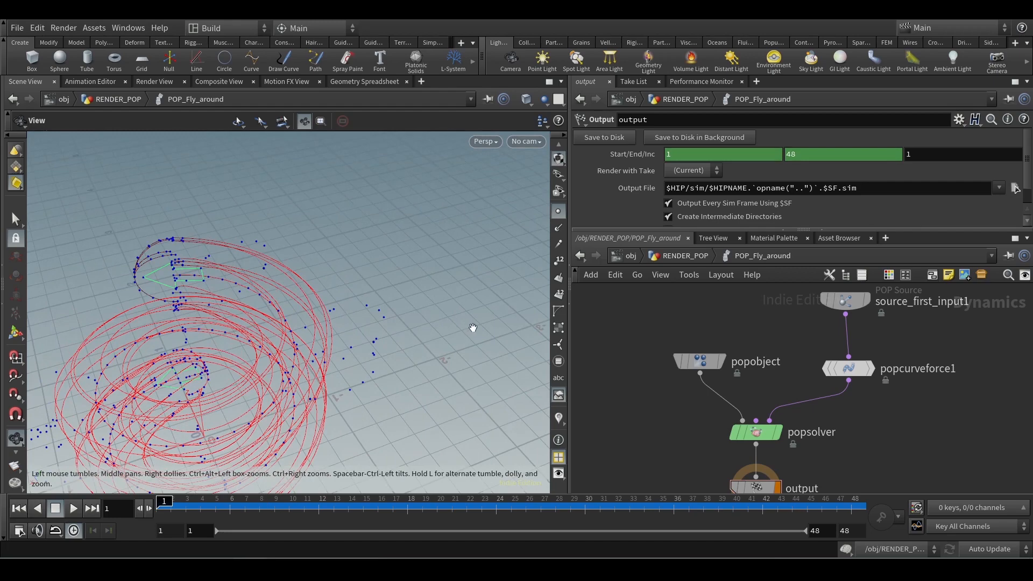
- Turn off point display and scrub to frame 48 to examine how the particles follow the curve force guides
left_click(560, 213)
scroll(387, 261, "down", 5)
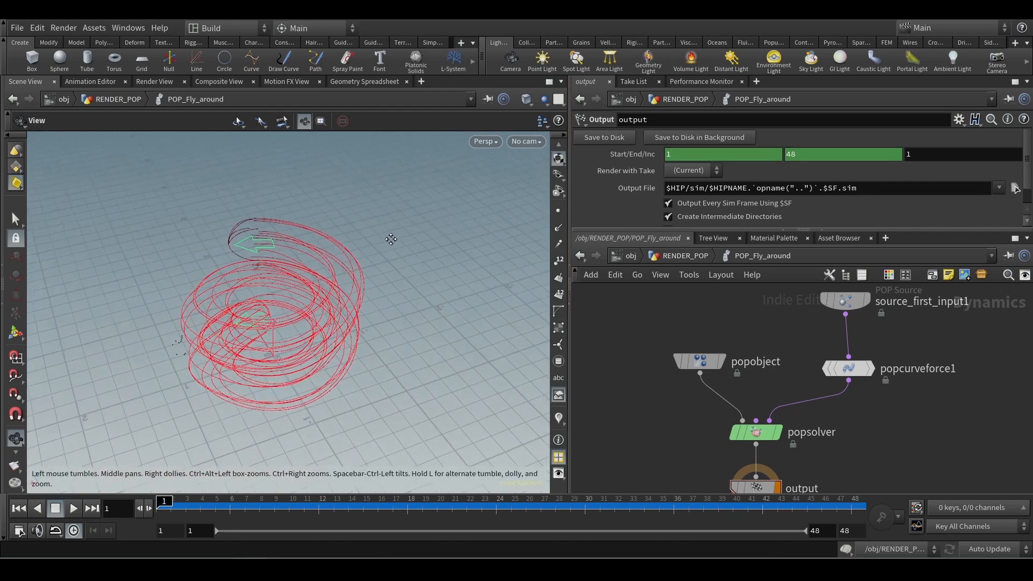
left_click_drag(391, 239, 169, 361)
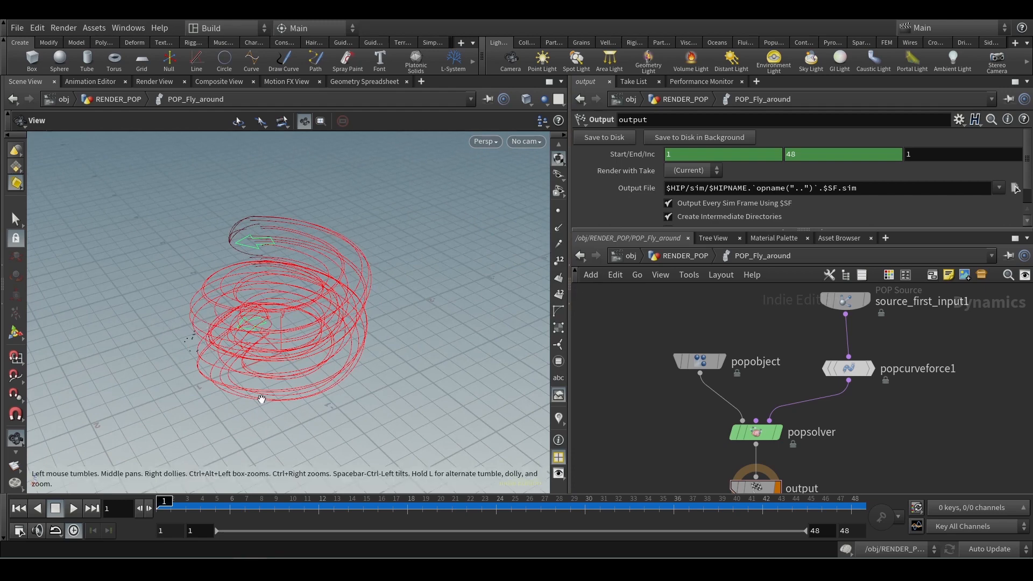
scroll(260, 398, "up", 3)
left_click_drag(183, 505, 860, 279)
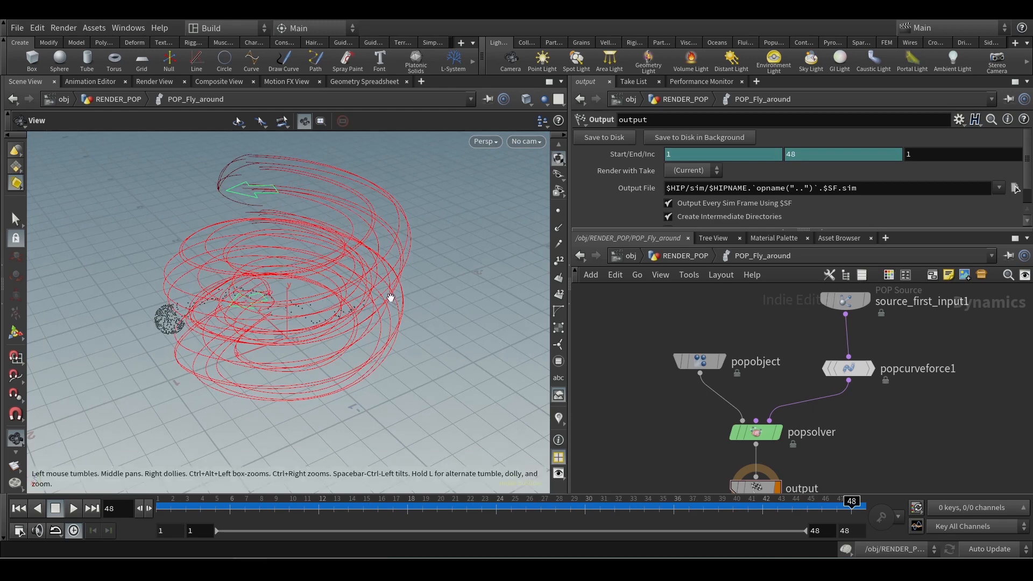
scroll(382, 299, "up", 3)
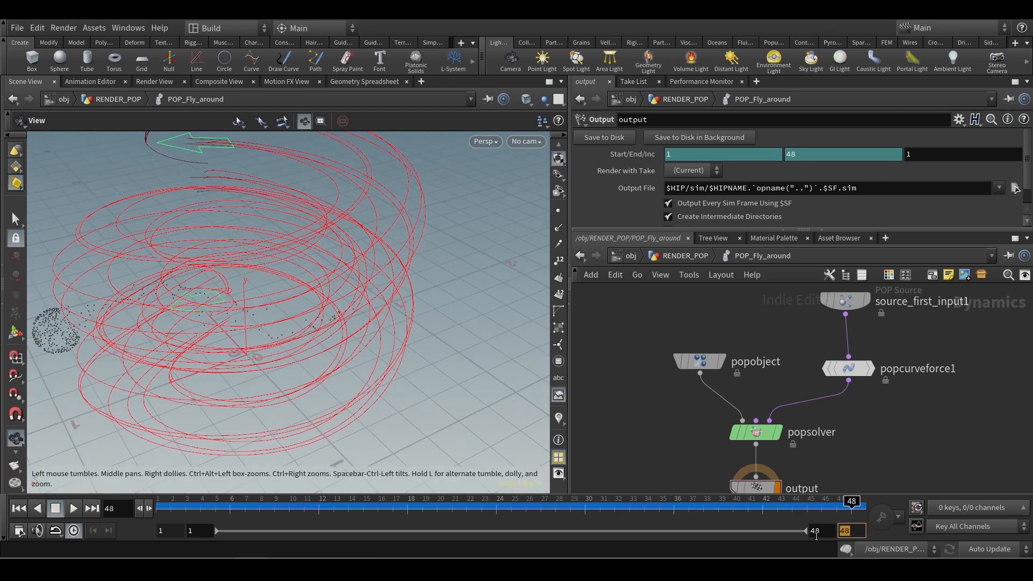
- Set the timeline's end frame to 100 and play the POP_Fly_around simulation up to frame 53
key("Return")
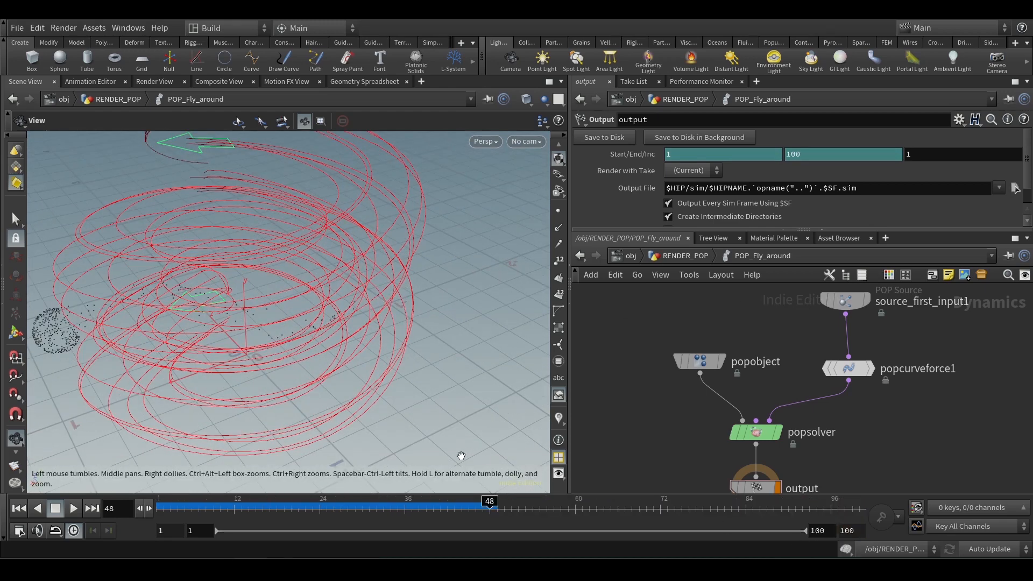
left_click(74, 509)
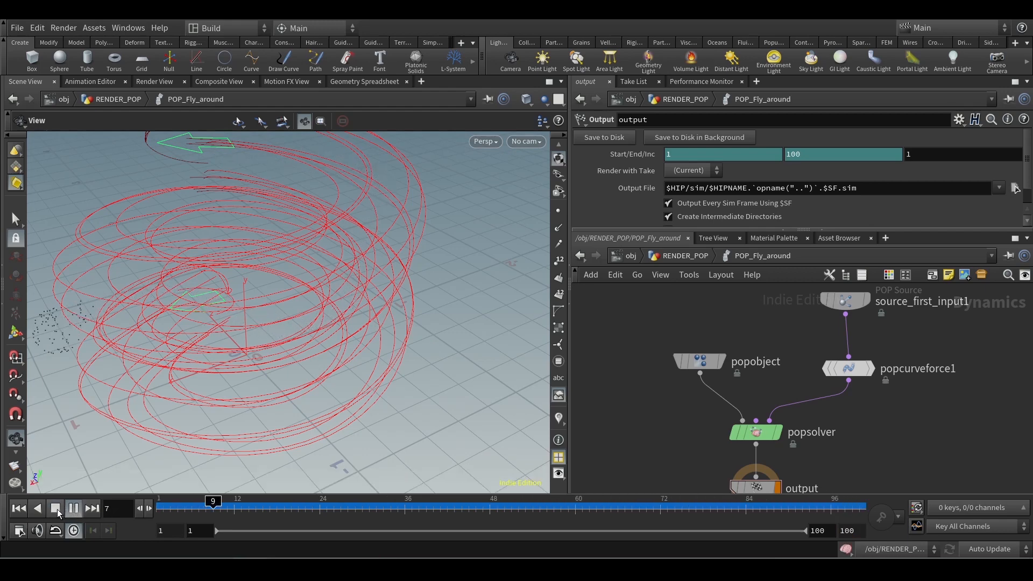
left_click(55, 508)
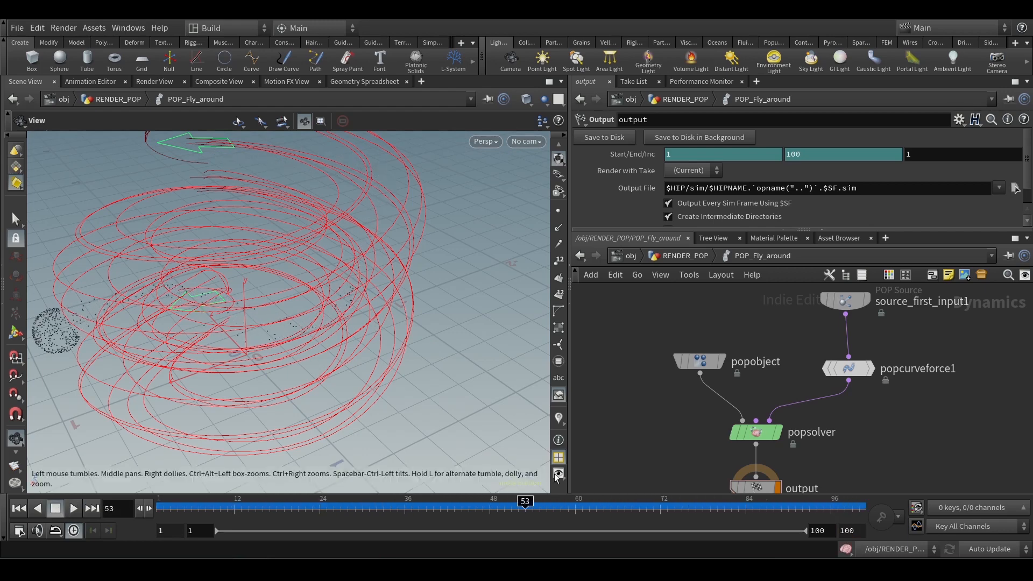
- Review the popcurveforce1 curve force settings, then return to the RENDER_POP network
left_click_drag(897, 403, 814, 345)
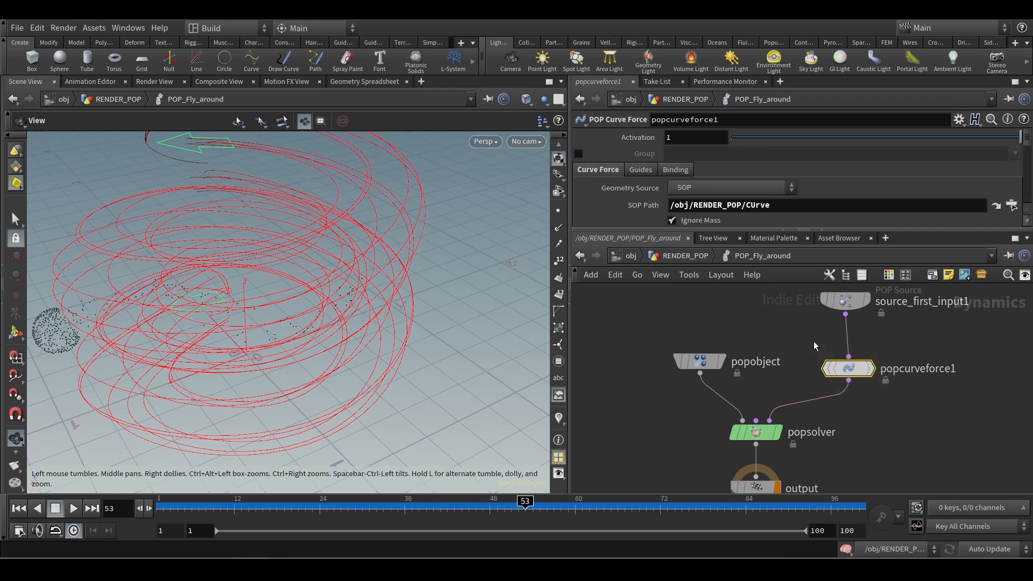
left_click_drag(1028, 148, 1029, 153)
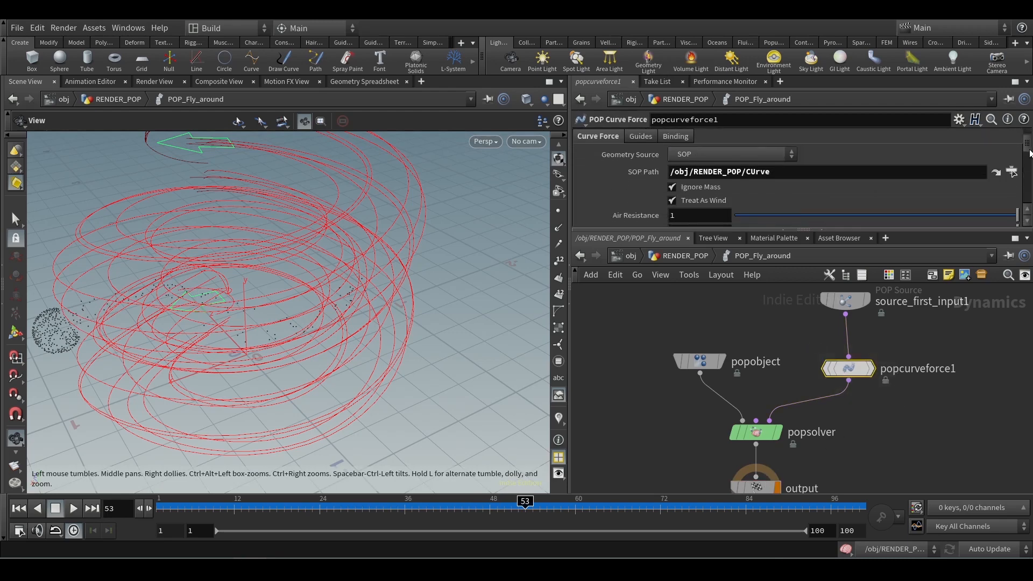
left_click(706, 258)
middle_click_drag(818, 429, 891, 369)
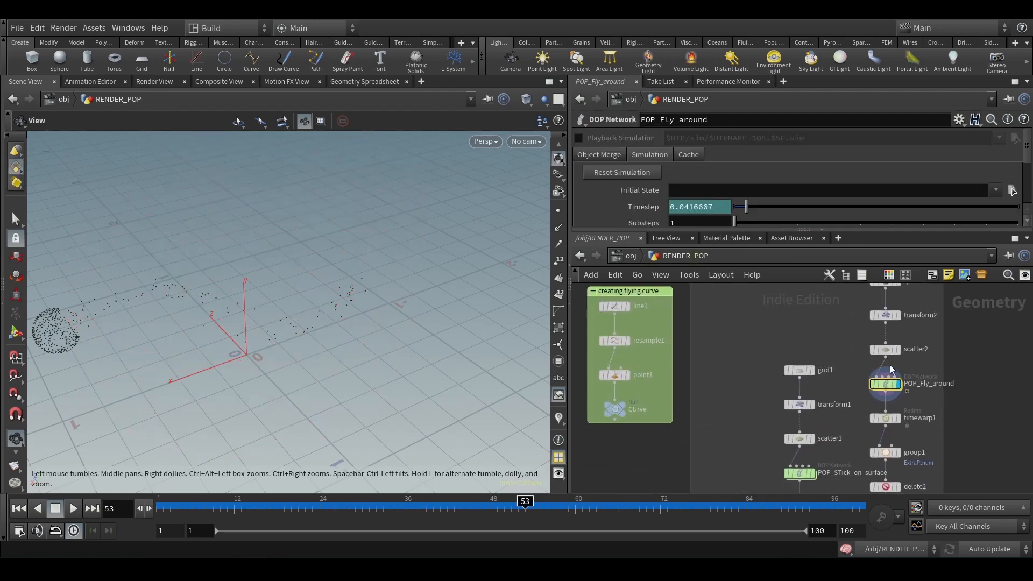
- Display line1, resample1 and point1 of the flying curve chain one after another in the viewport
scroll(648, 451, "up", 3)
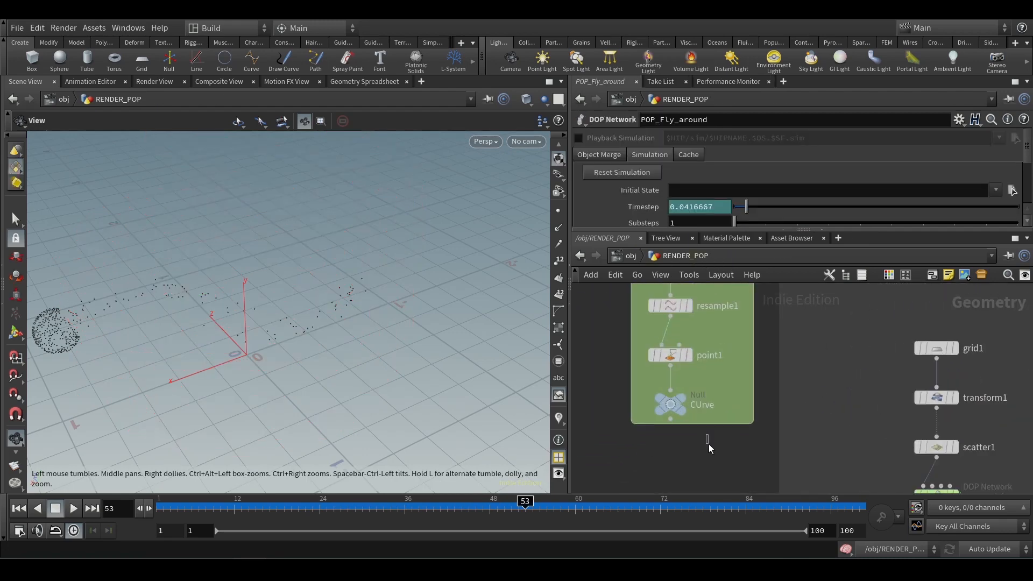
scroll(754, 381, "down", 3)
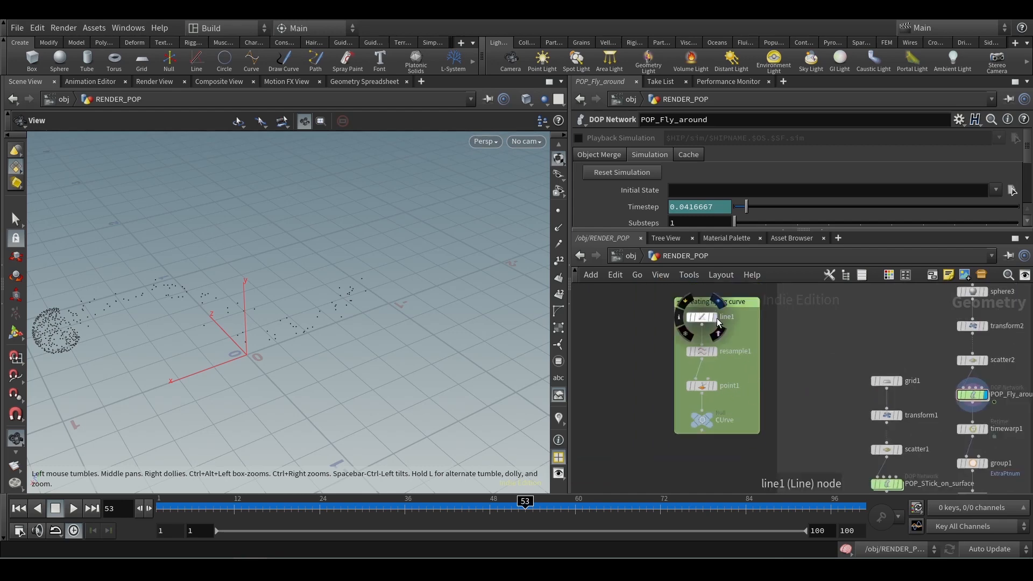
left_click(718, 322)
left_click(715, 352)
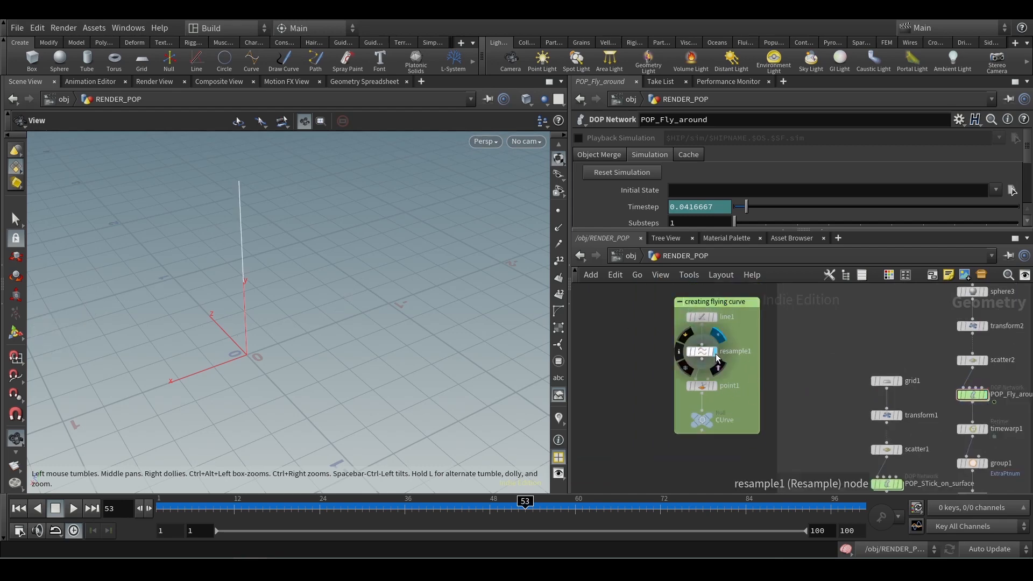
left_click(713, 387)
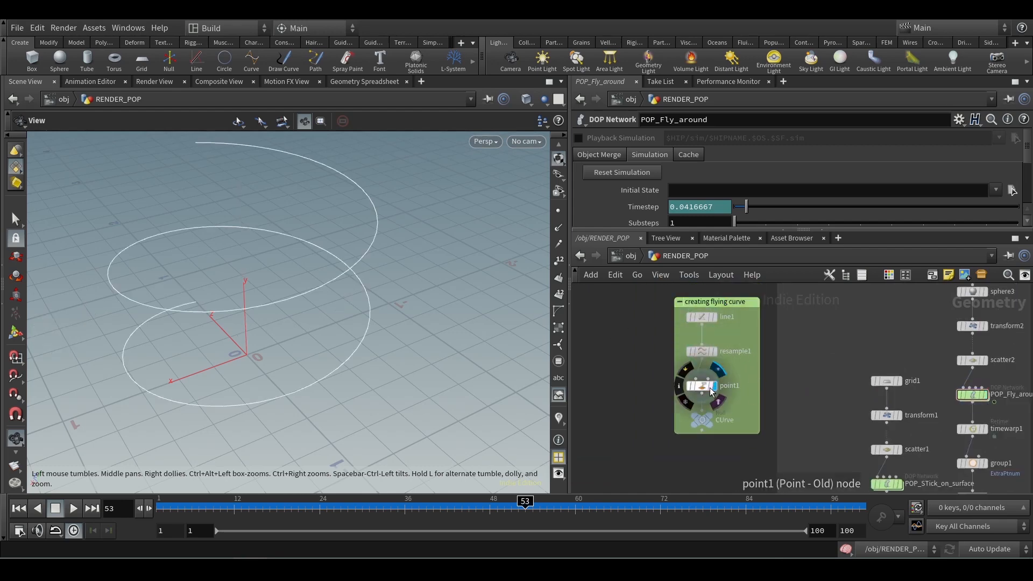
- Inspect the resample1 settings and the sine and cosine position expressions of point1
left_click(703, 386)
scroll(717, 360, "up", 3)
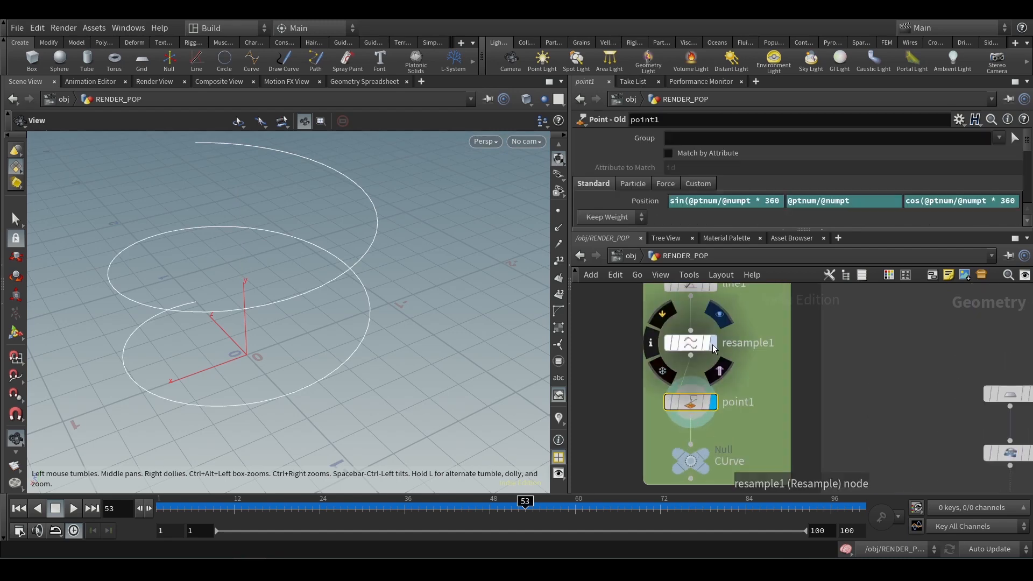
left_click(714, 349)
left_click(696, 344)
left_click(707, 406)
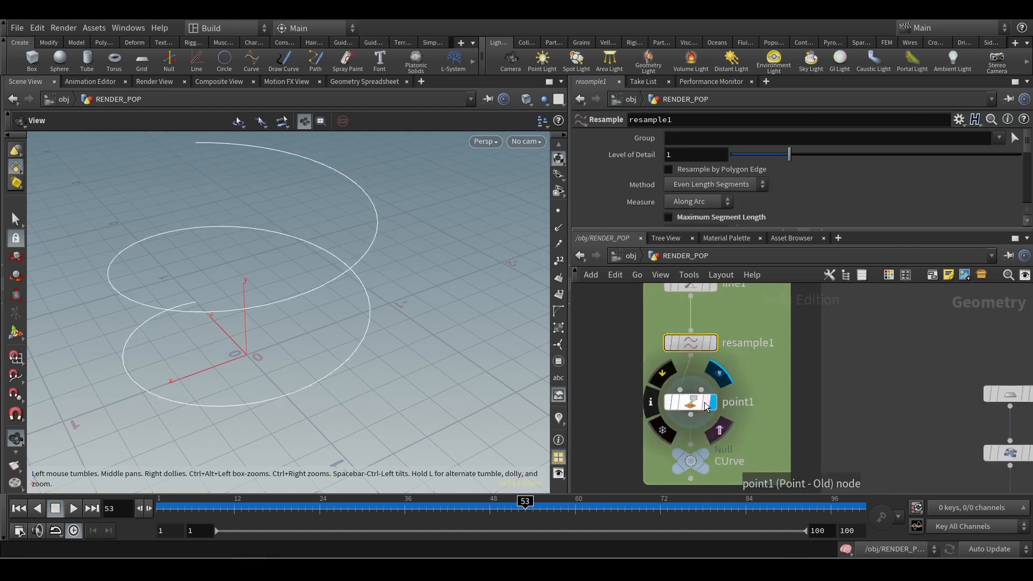
left_click(705, 403)
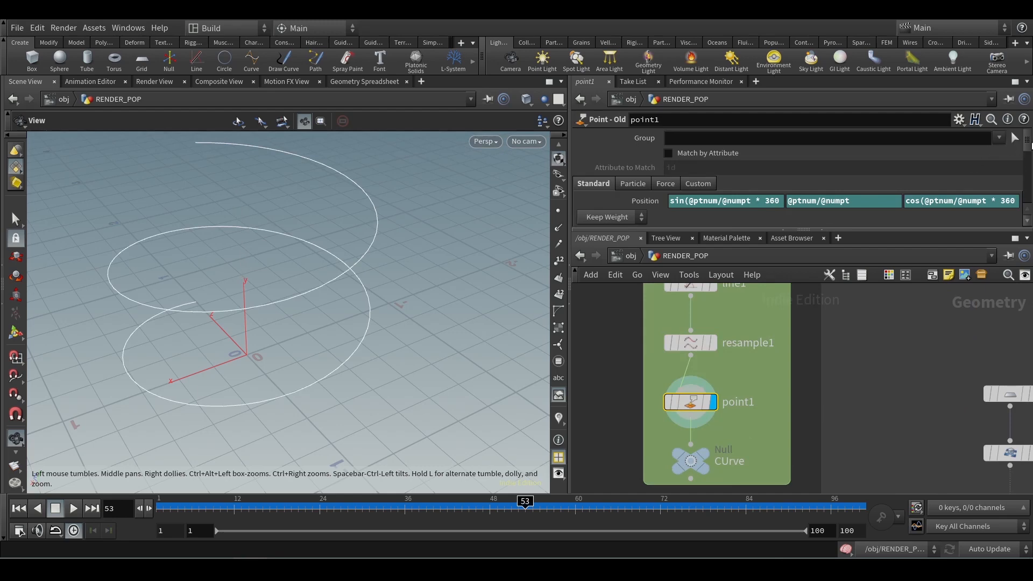
scroll(1028, 141, "down", 2)
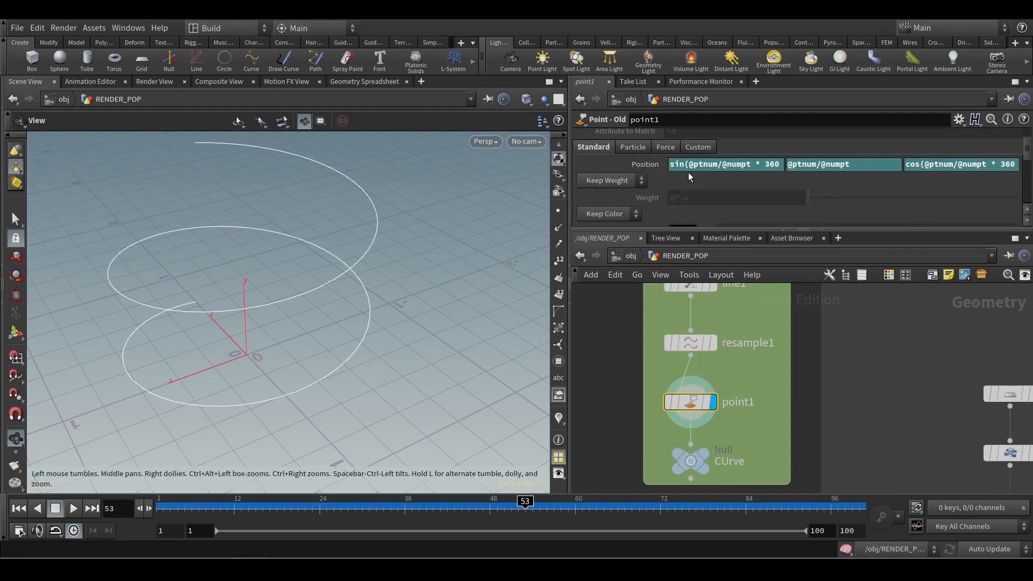
- Examine the spiral curve produced by point1 from the side and from above in the viewport
left_click_drag(292, 369, 348, 375)
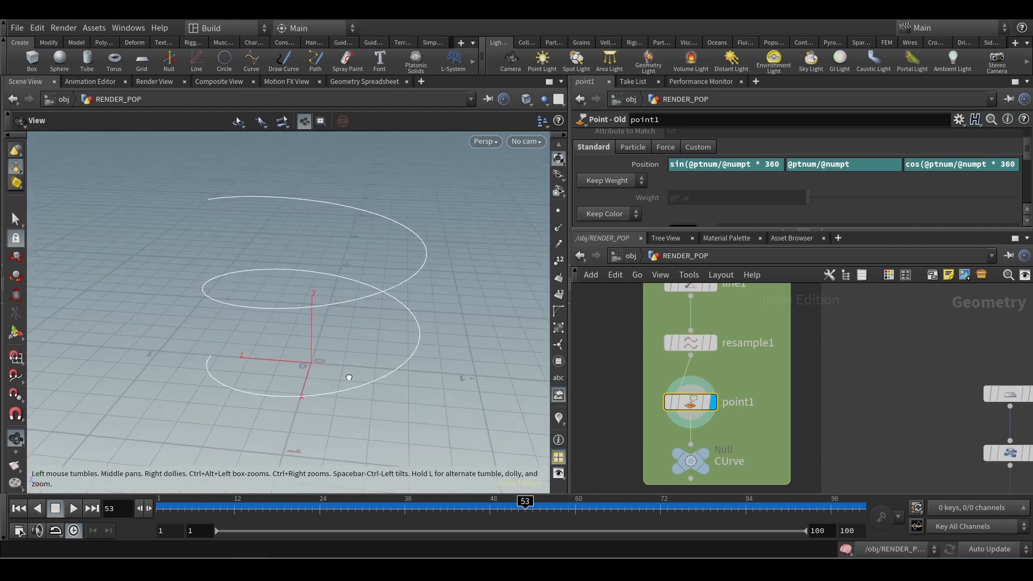
middle_click_drag(793, 336, 804, 417)
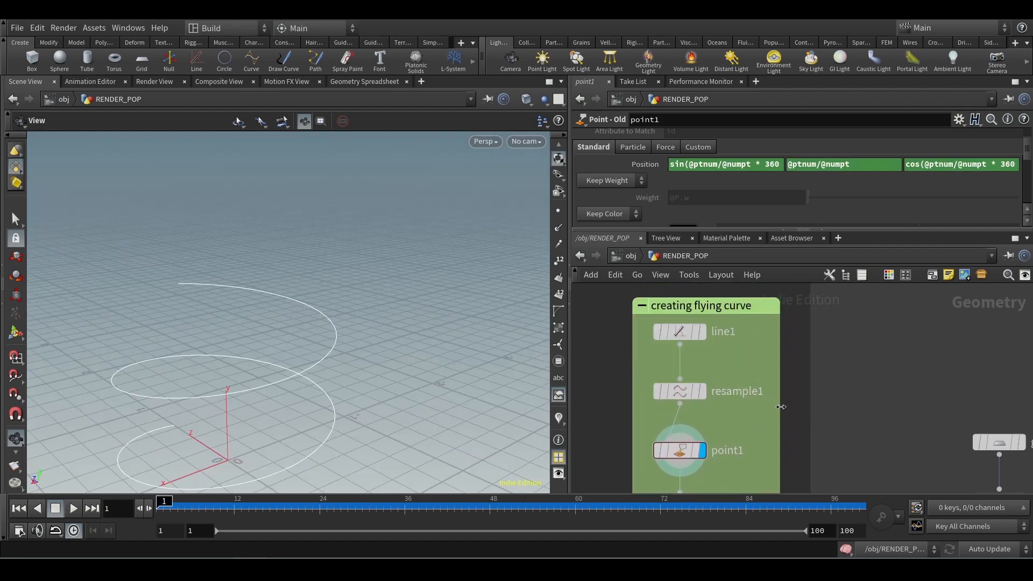
left_click_drag(315, 344, 244, 355)
scroll(247, 350, "up", 2)
middle_click_drag(268, 307, 275, 325)
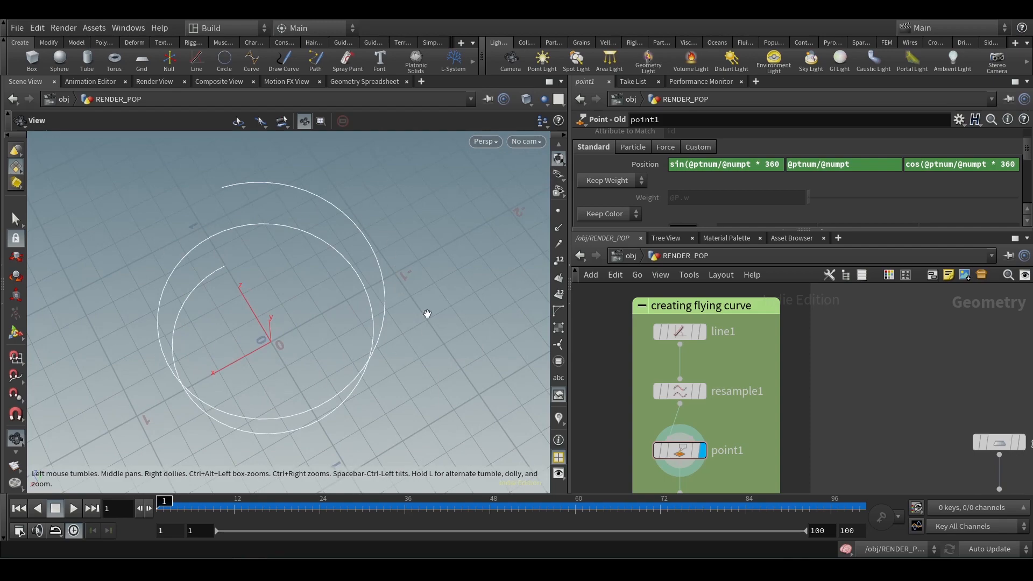
left_click_drag(290, 308, 320, 357)
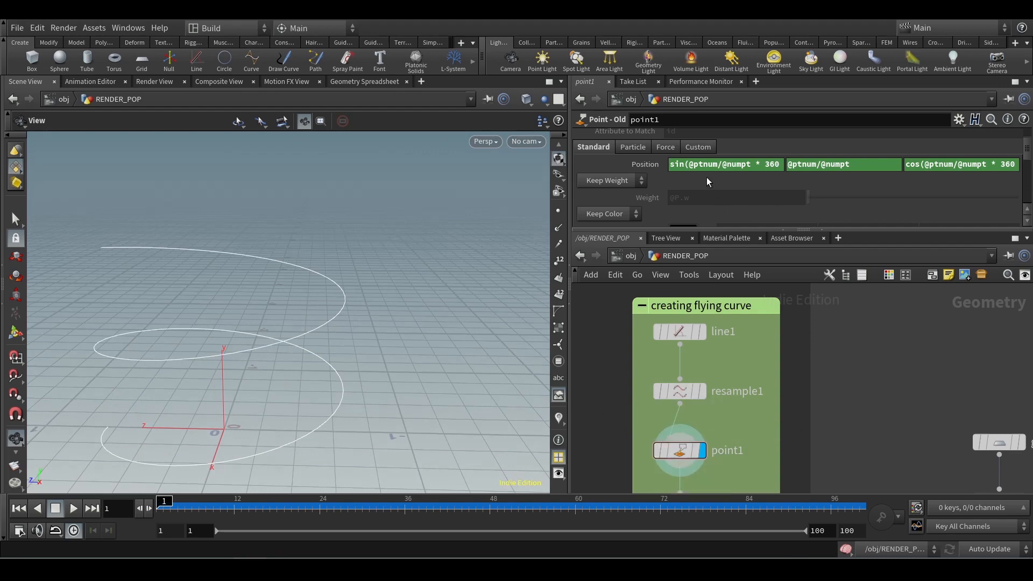
- Display POP_Fly_around with CUrve as a template and scrub to frame 100 to compare the particle paths with the curve
middle_click_drag(778, 417, 729, 339)
scroll(776, 430, "down", 5)
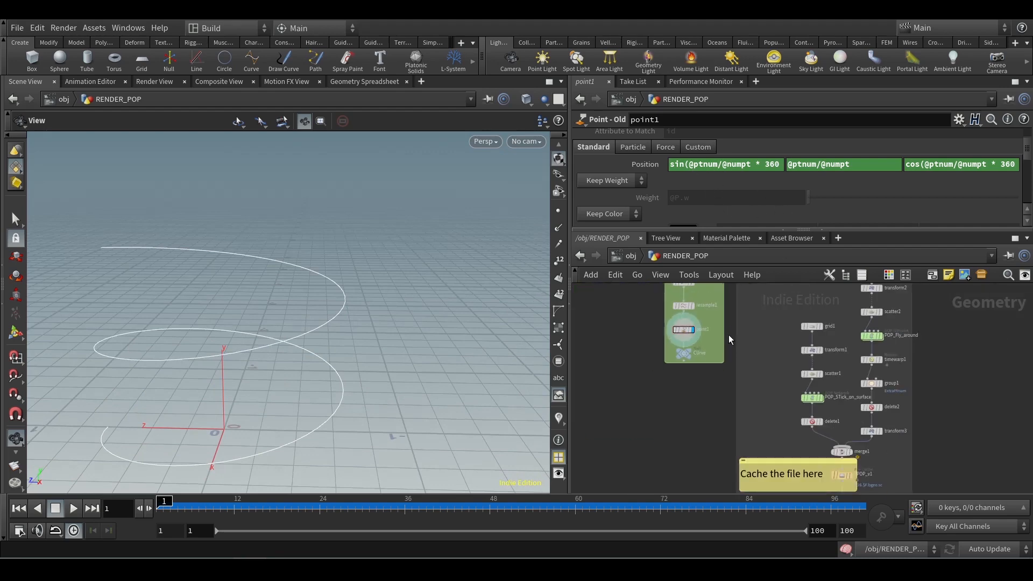
scroll(909, 429, "up", 3)
middle_click_drag(936, 344, 932, 438)
left_click(853, 346)
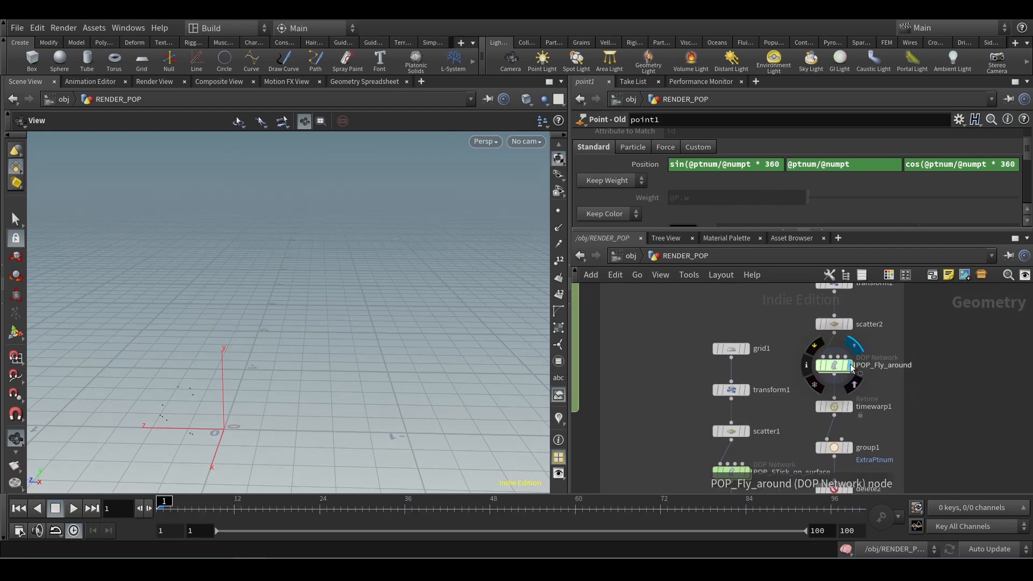
middle_click_drag(705, 399, 812, 418)
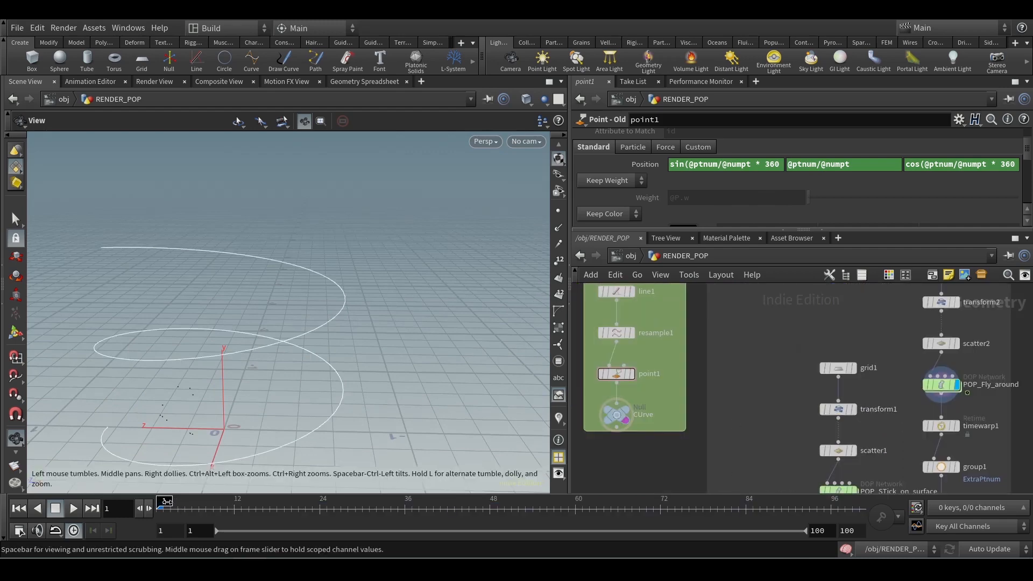
left_click_drag(164, 503, 917, 456)
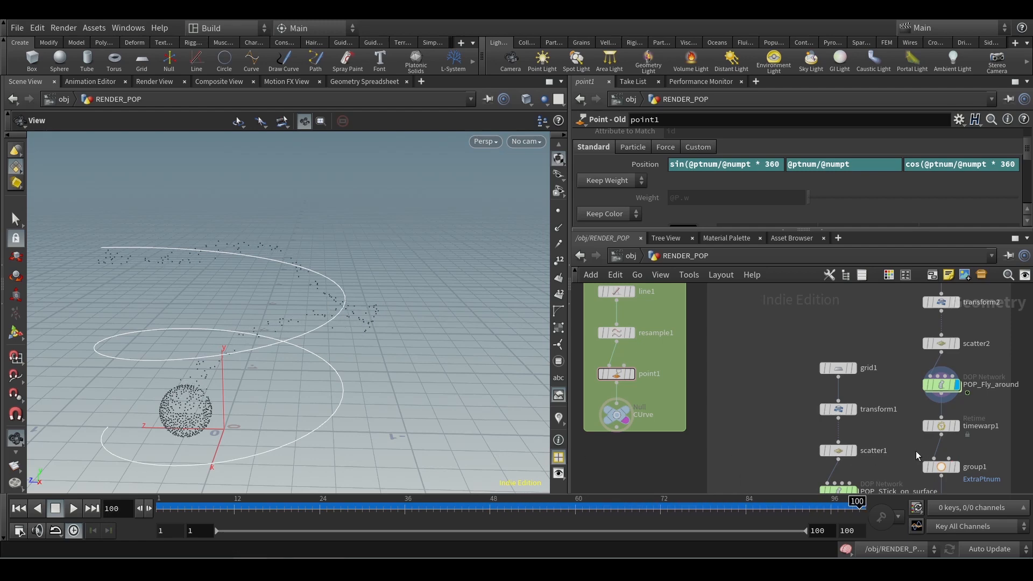
- Open the POP_Fly_around network and review the birth settings of source_first_input1
double_click(940, 385)
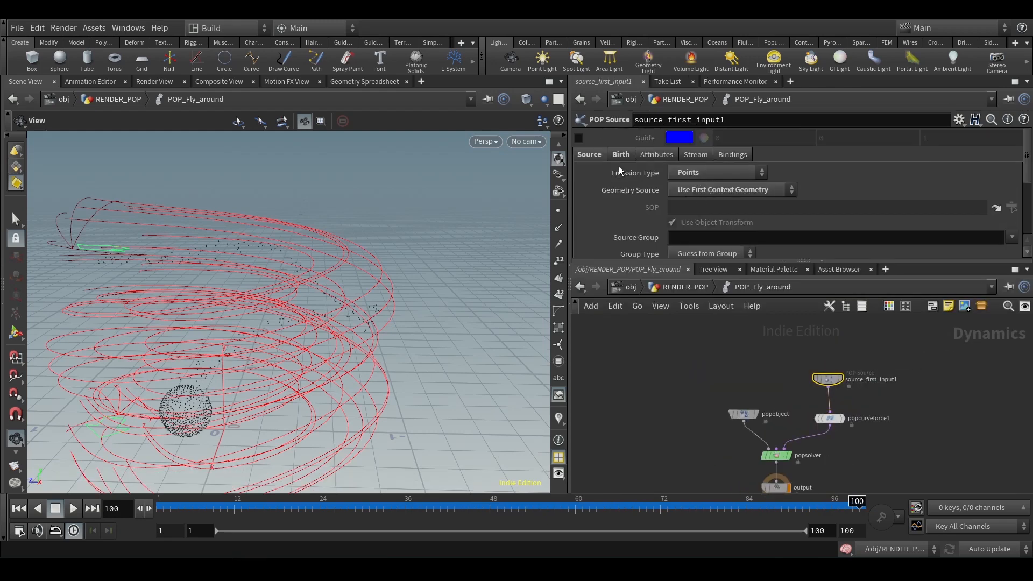
left_click(620, 154)
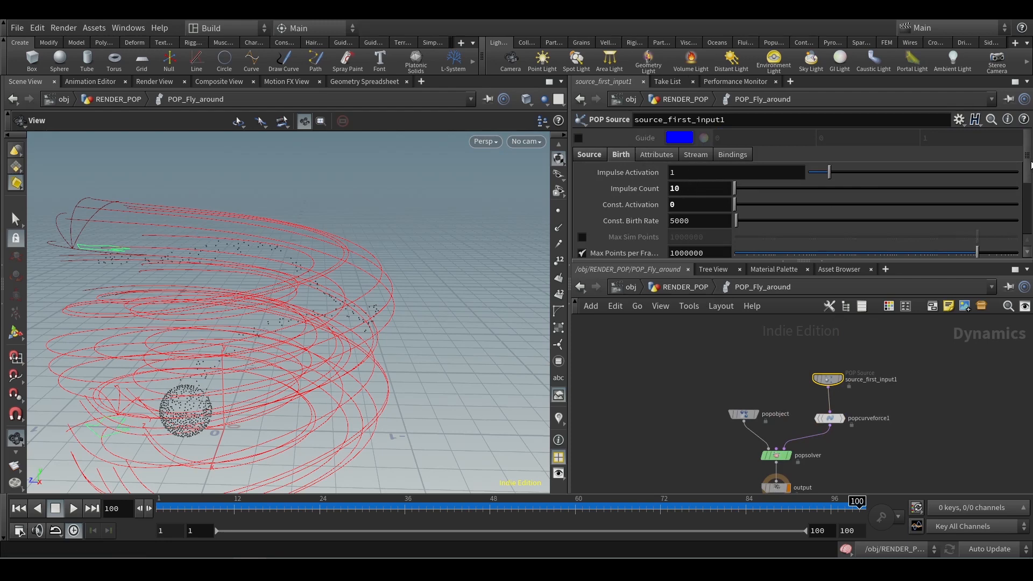
scroll(1030, 165, "down", 5)
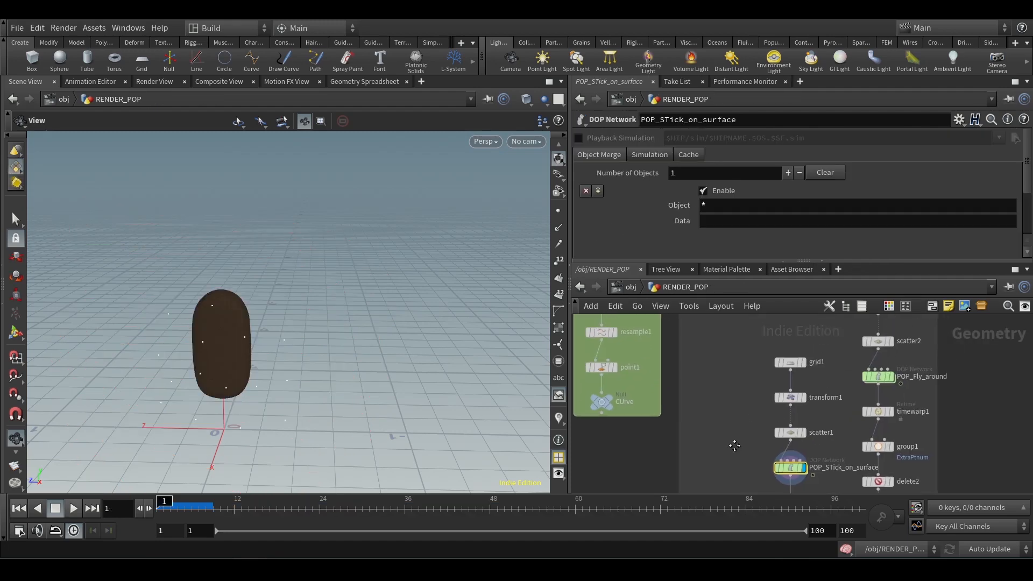
- Move the creating flying curve box beside the POP_Fly_around chain and enclose that chain in its own network box
left_click_drag(676, 346, 894, 343)
middle_click_drag(889, 442, 871, 422)
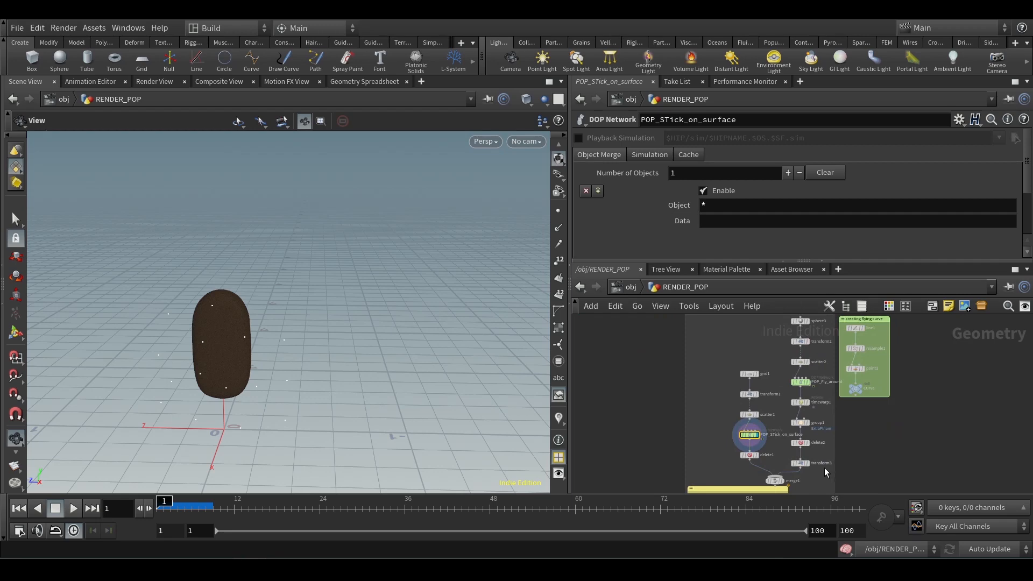
key("ctrl+z")
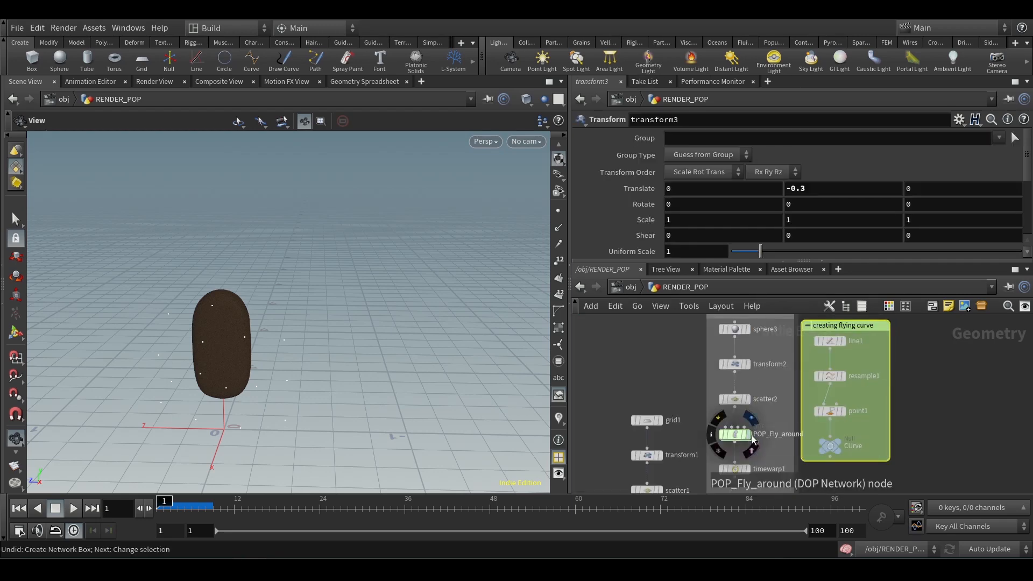
- Display POP_Fly_around, scrub its particles to frame 90, and return to frame 1
left_click(749, 418)
left_click(734, 434)
left_click_drag(165, 503, 787, 500)
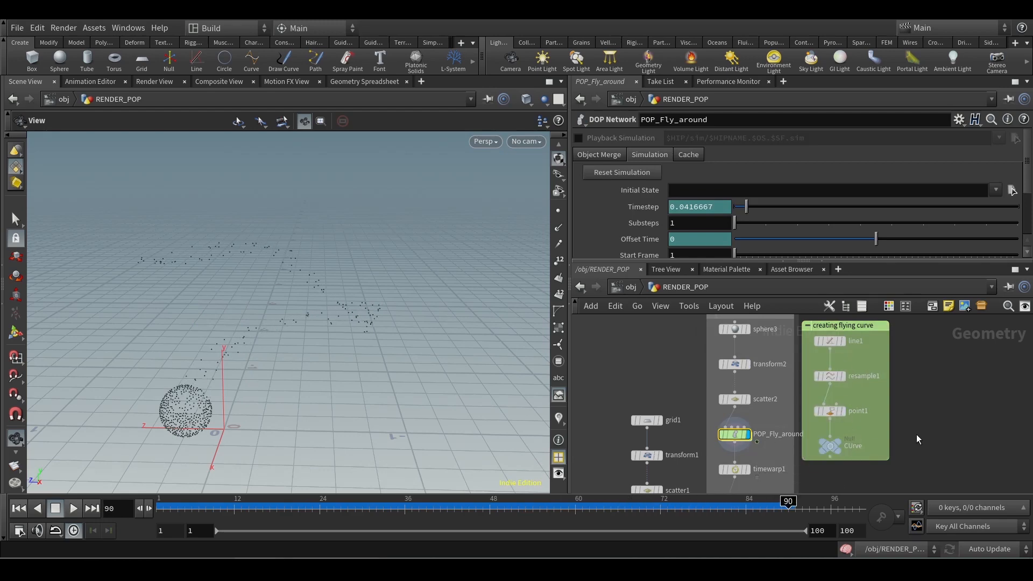
scroll(917, 440, "down", 4)
scroll(829, 435, "up", 4)
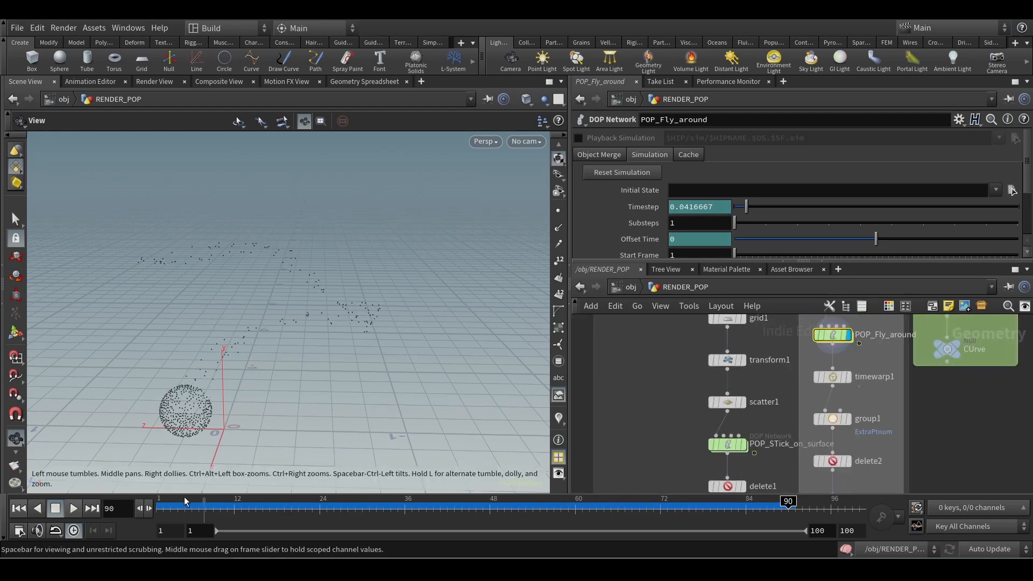
left_click(21, 509)
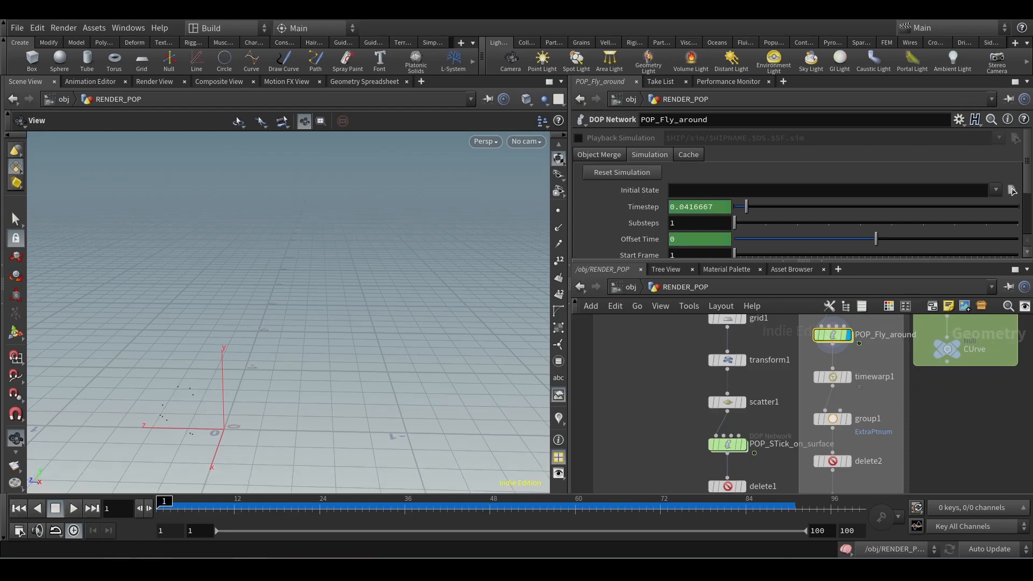
- Switch to the browser to view the Chocolate and Cream reference reel on YouTube, then return to Houdini
mouse_move(117, 569)
left_click(118, 507)
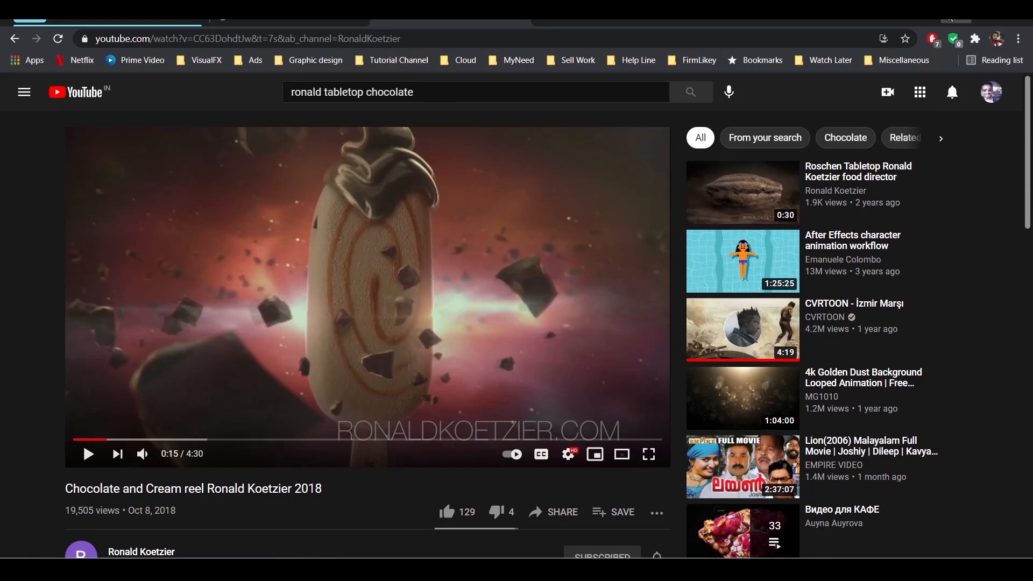
left_click(950, 20)
- Display grid1 and the scatter1 points of the POP_STick_on_surface chain in the viewport, viewed from the side
scroll(692, 427, "down", 4)
scroll(692, 427, "up", 4)
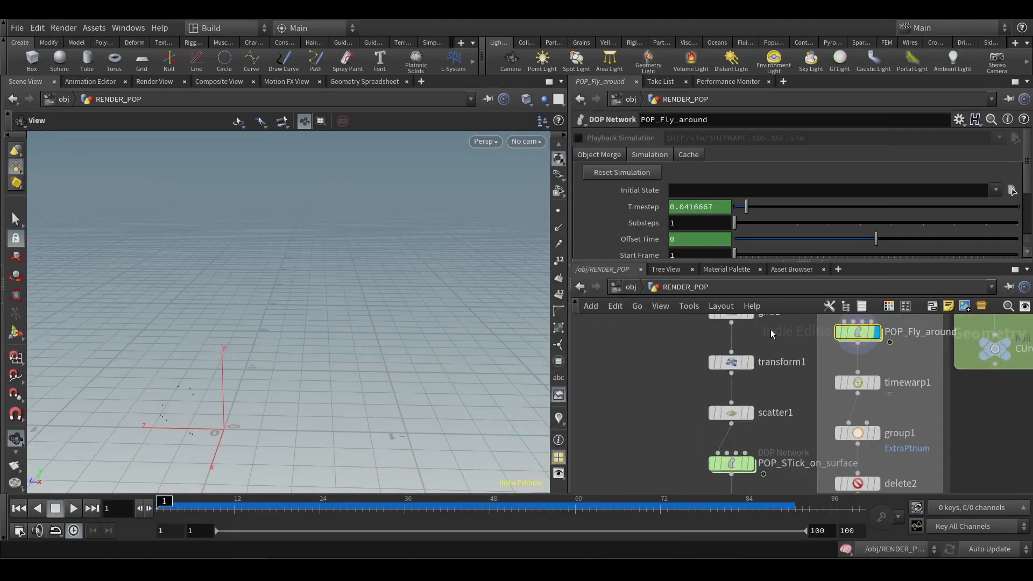
middle_click_drag(771, 334, 772, 377)
left_click(753, 354)
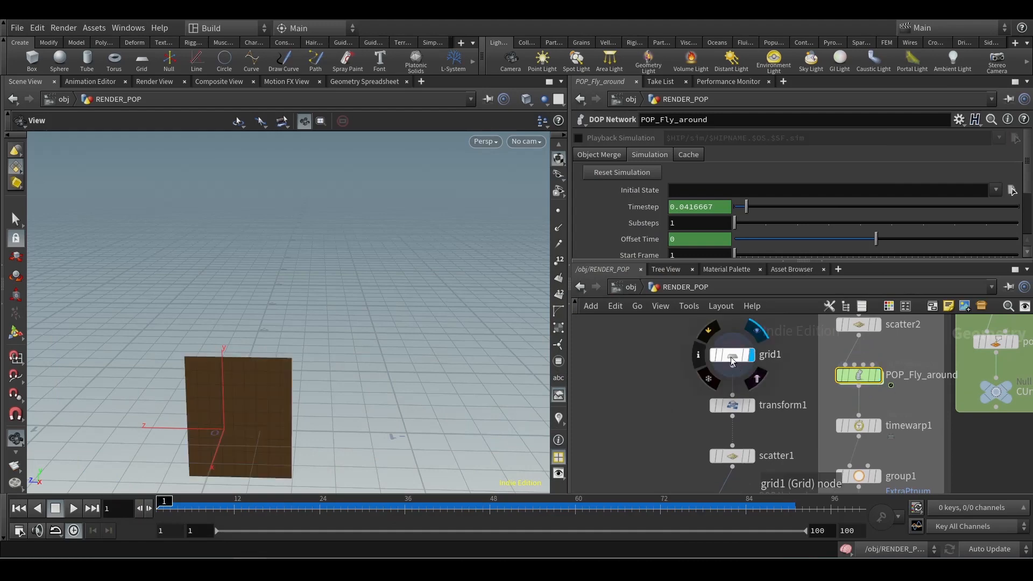
left_click_drag(320, 399, 385, 335)
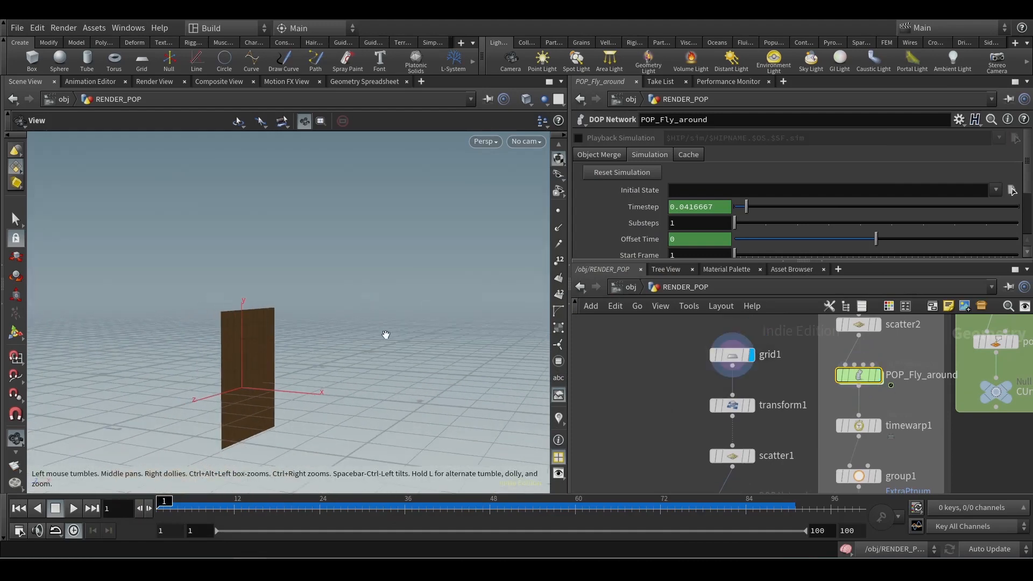
middle_click_drag(711, 439, 711, 378)
left_click(748, 396)
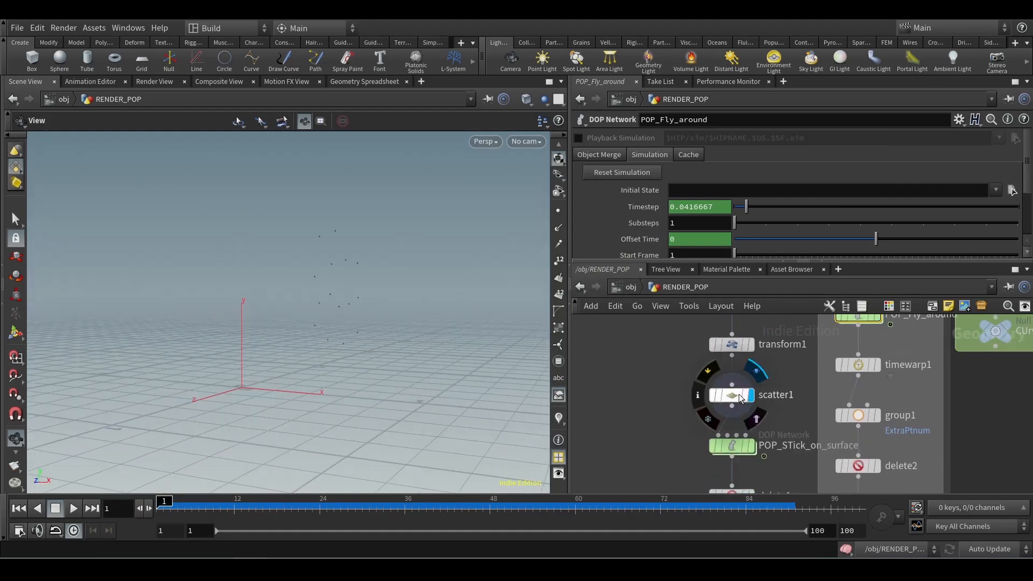
- Select scatter1, display POP_STick_on_surface in the viewport, and enter its DOP network
left_click(730, 394)
left_click_drag(341, 305, 271, 311)
left_click(751, 446)
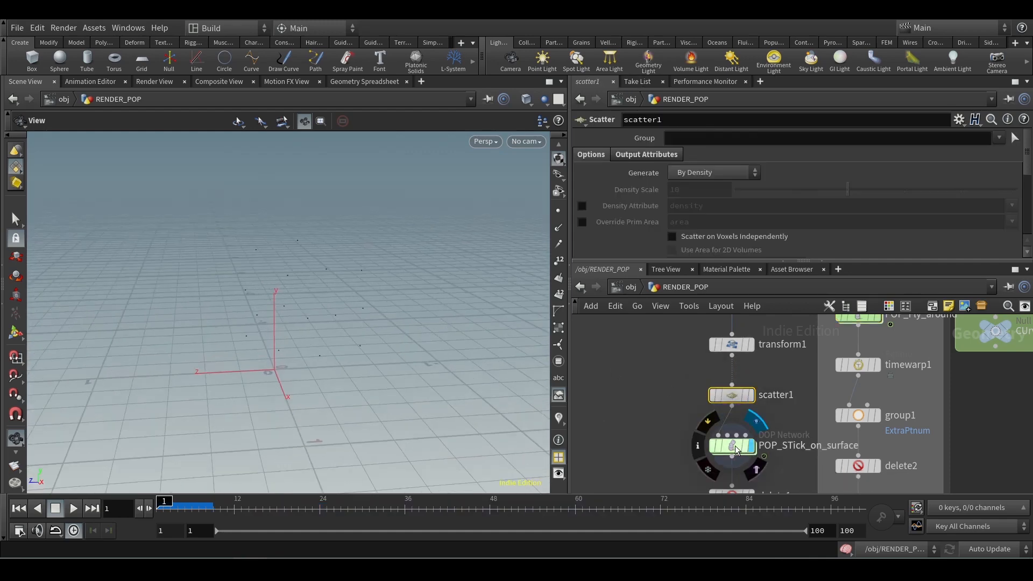
double_click(736, 446)
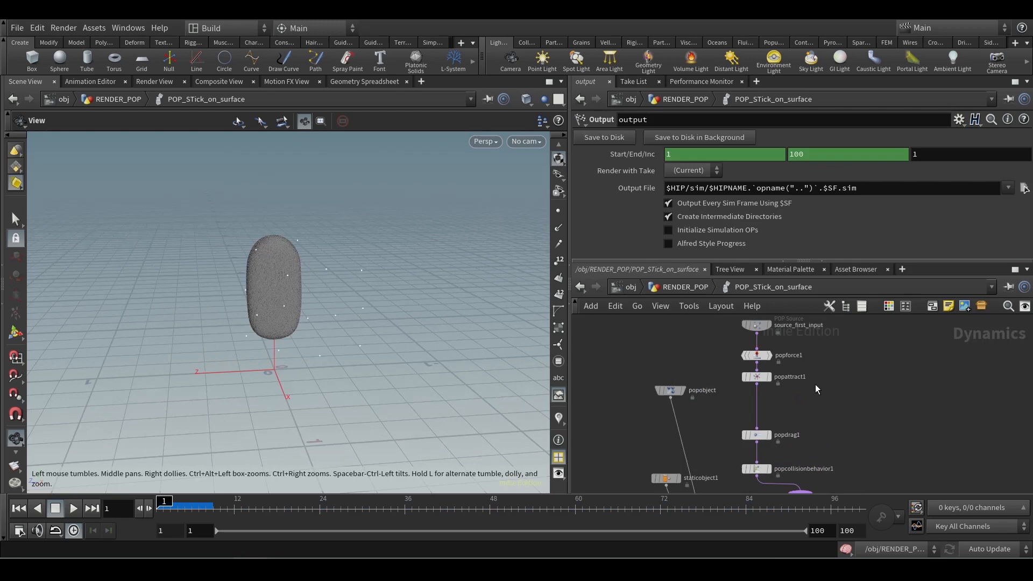
- Inspect popforce1 and popattract1, including the SOP path used as the attraction target, with the collider viewed up close
left_click(755, 355)
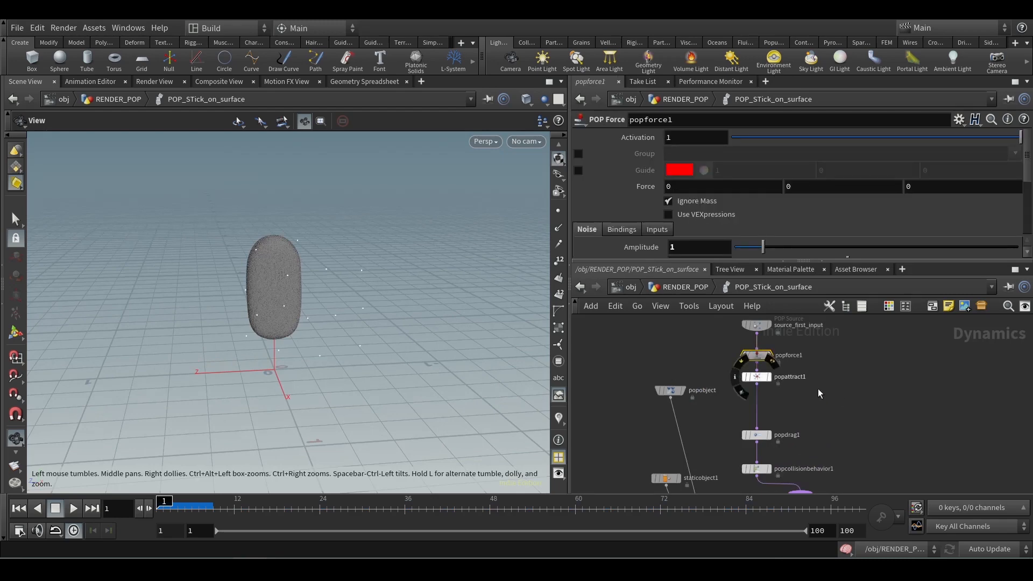
left_click(756, 376)
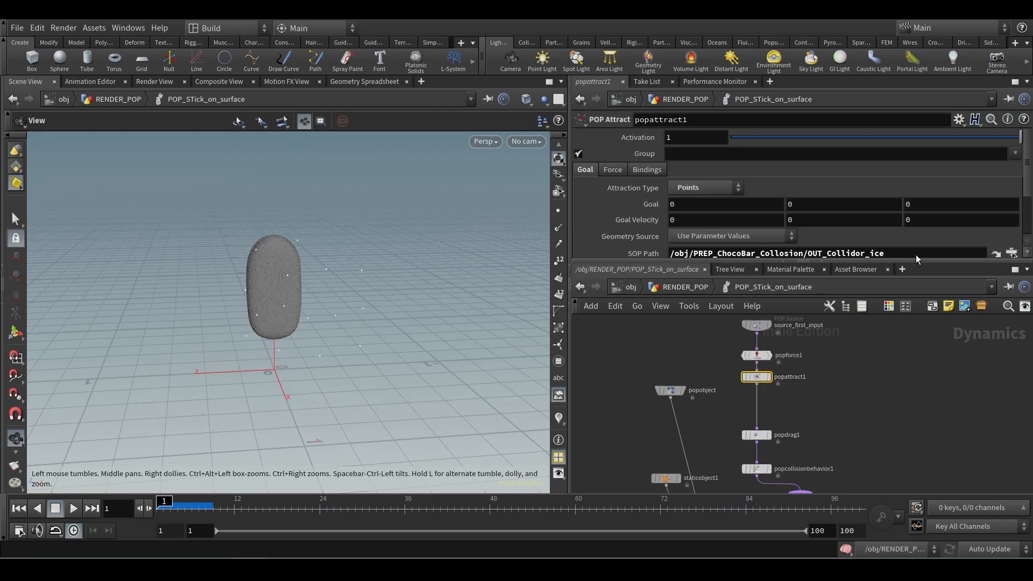
scroll(919, 230, "down", 4)
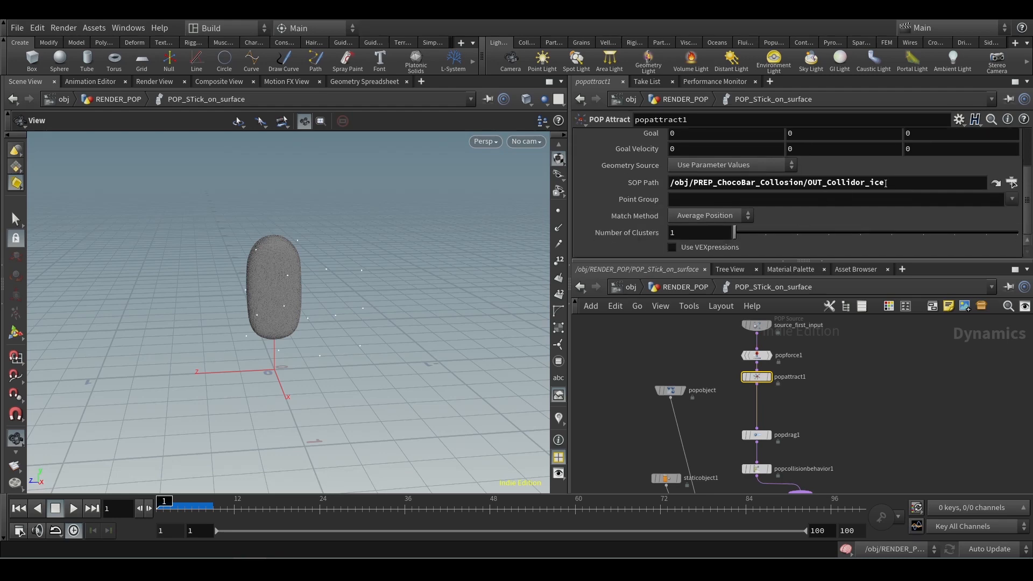
scroll(277, 293, "up", 5)
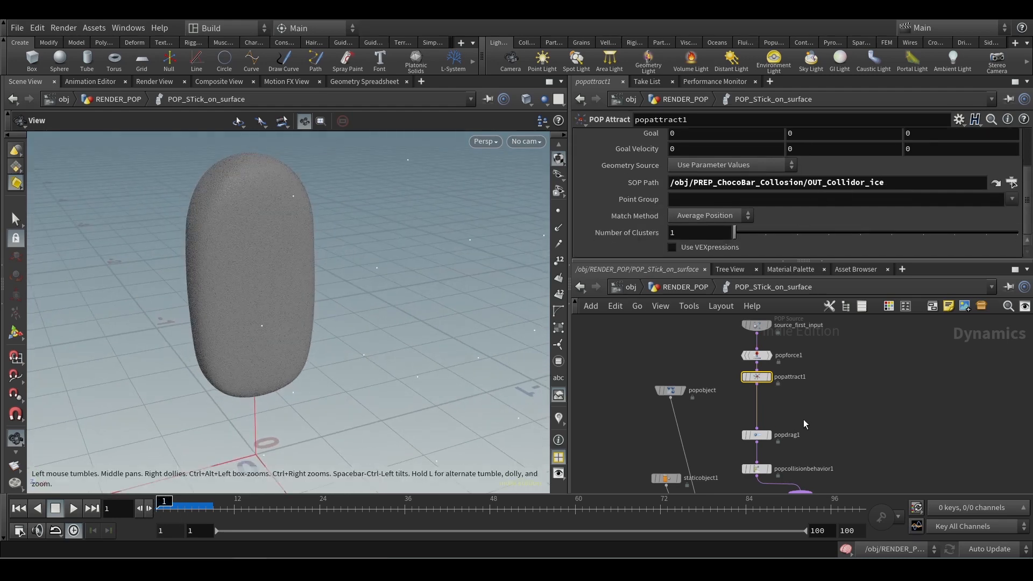
- Move popdrag1 and popcollisionbehavior1 up closer beneath popattract1, and check the collision behavior's hit response settings
left_click_drag(761, 435, 760, 410)
middle_click_drag(798, 451, 794, 419)
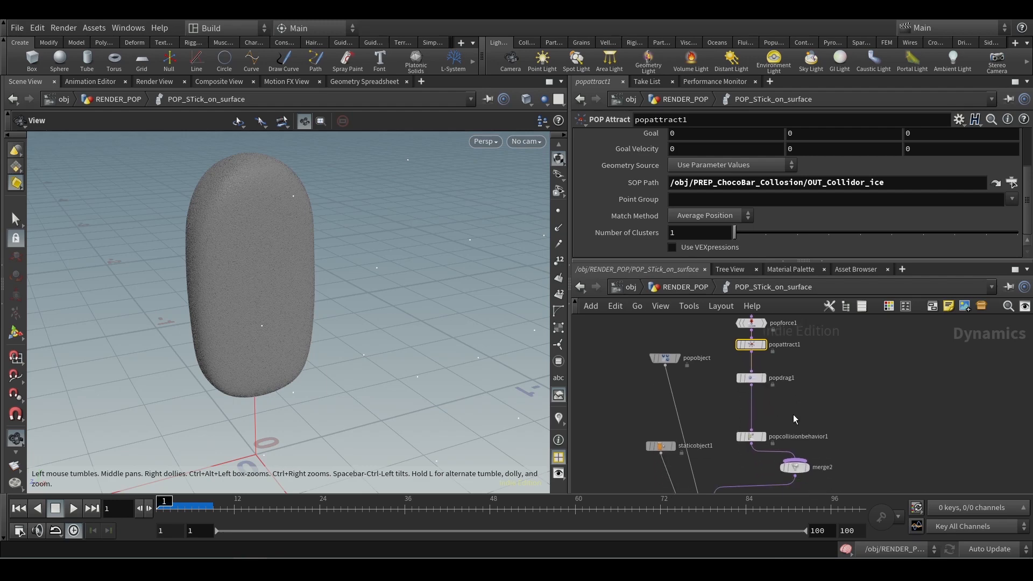
left_click_drag(752, 436, 752, 408)
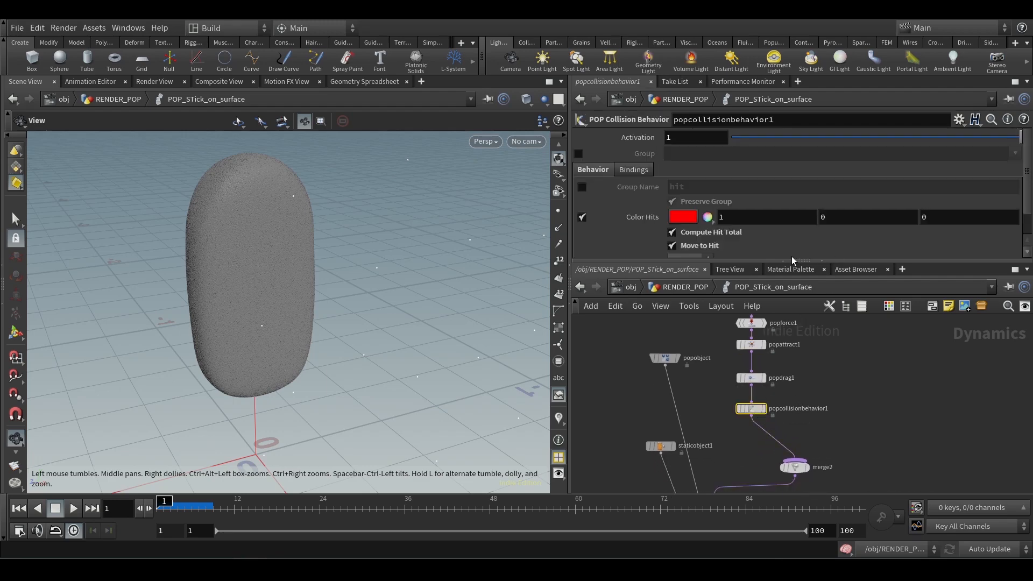
scroll(1027, 217, "down", 2)
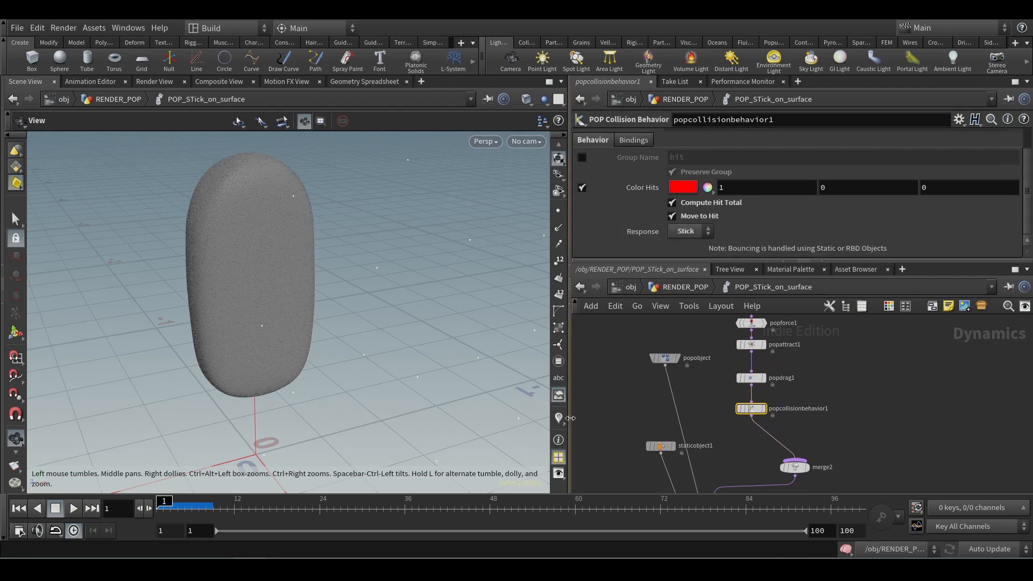
- Review popforce1's noise parameters, such as amplitude and swirl size, and popattract1's goal geometry settings
middle_click_drag(852, 397, 843, 433)
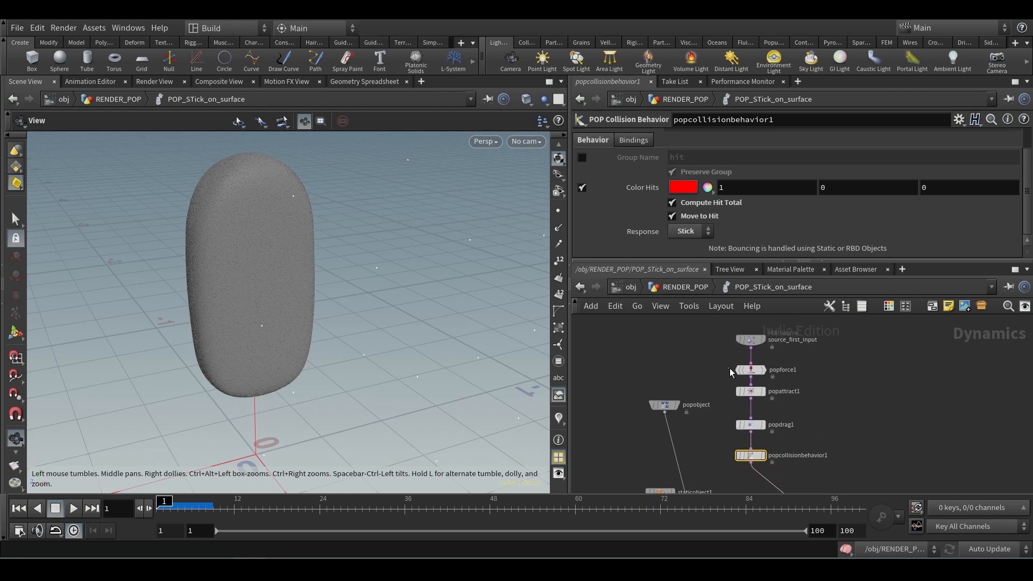
left_click(746, 370)
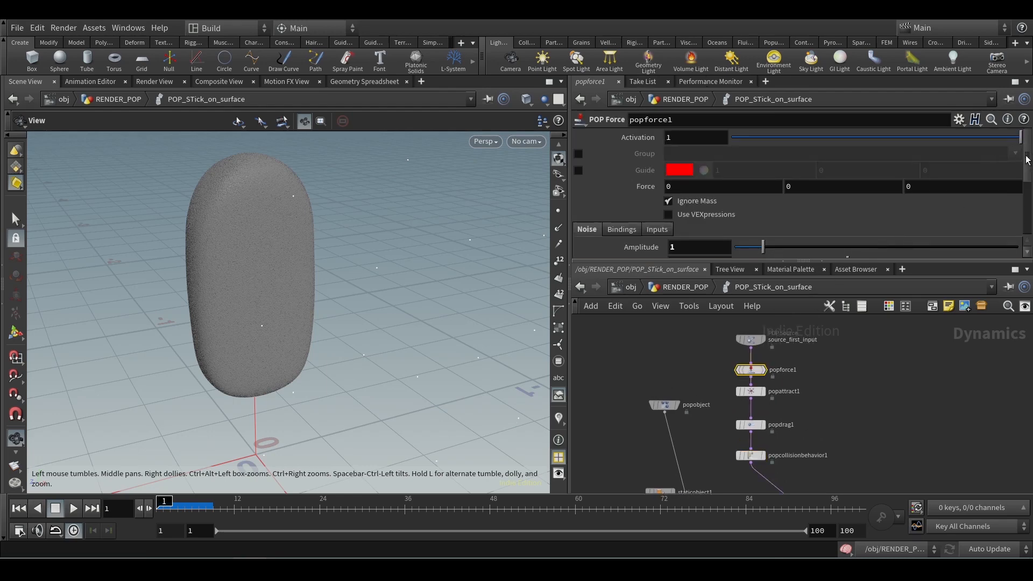
left_click_drag(1026, 156, 1027, 194)
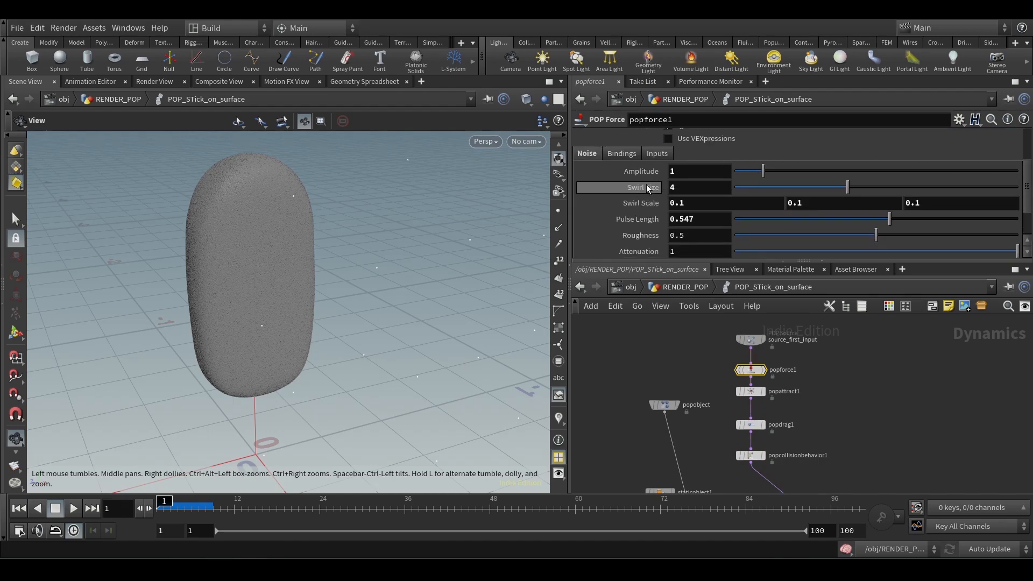
left_click_drag(1028, 192, 1028, 166)
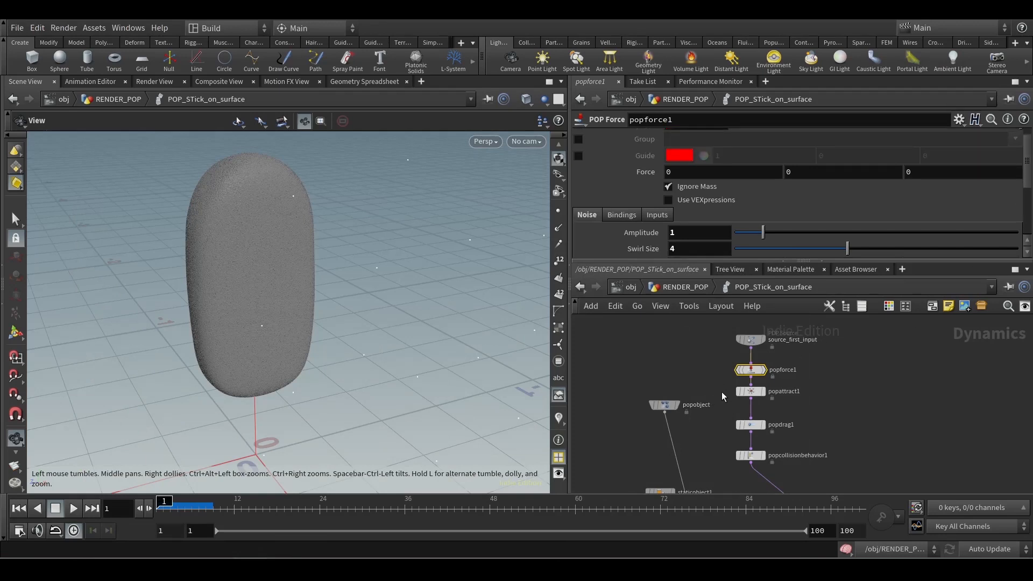
left_click(750, 391)
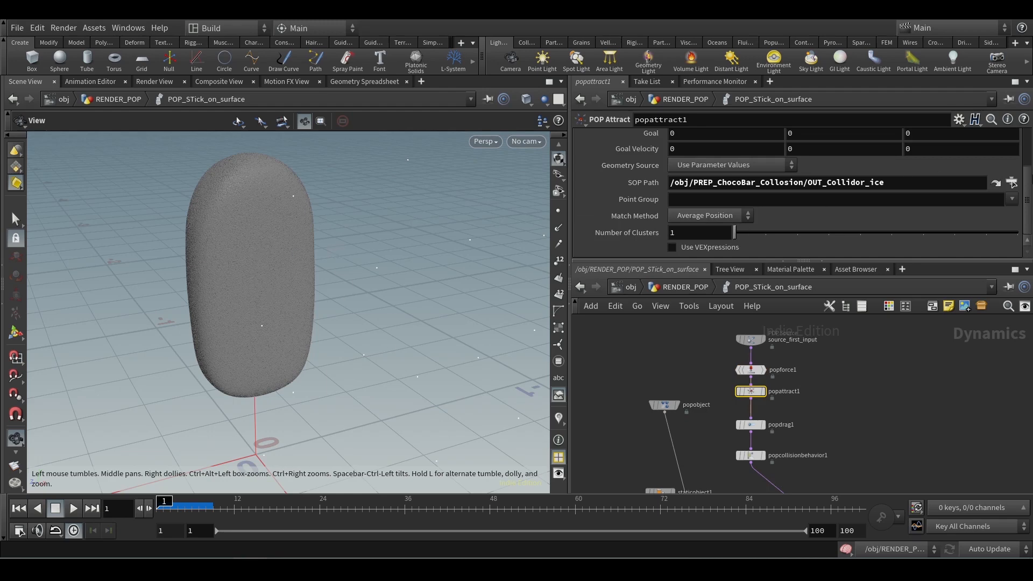
mouse_move(1030, 183)
left_mouse_down()
mouse_move(1029, 148)
mouse_move(1027, 201)
left_mouse_up()
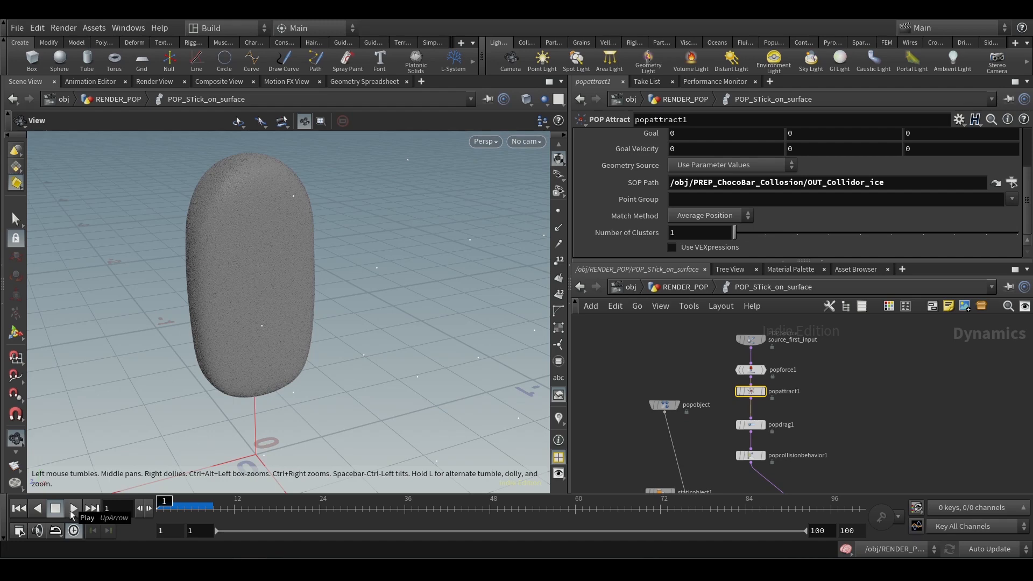
- Play and scrub the surface-sticking simulation, temporarily showing point markers to follow the particles toward the collider
left_click(73, 511)
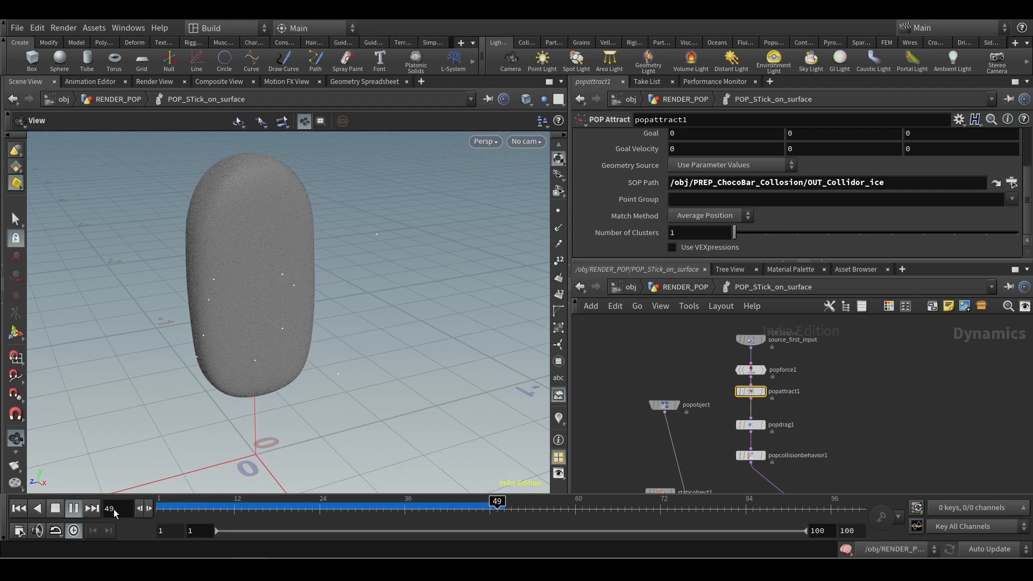
left_click_drag(234, 507, 311, 502)
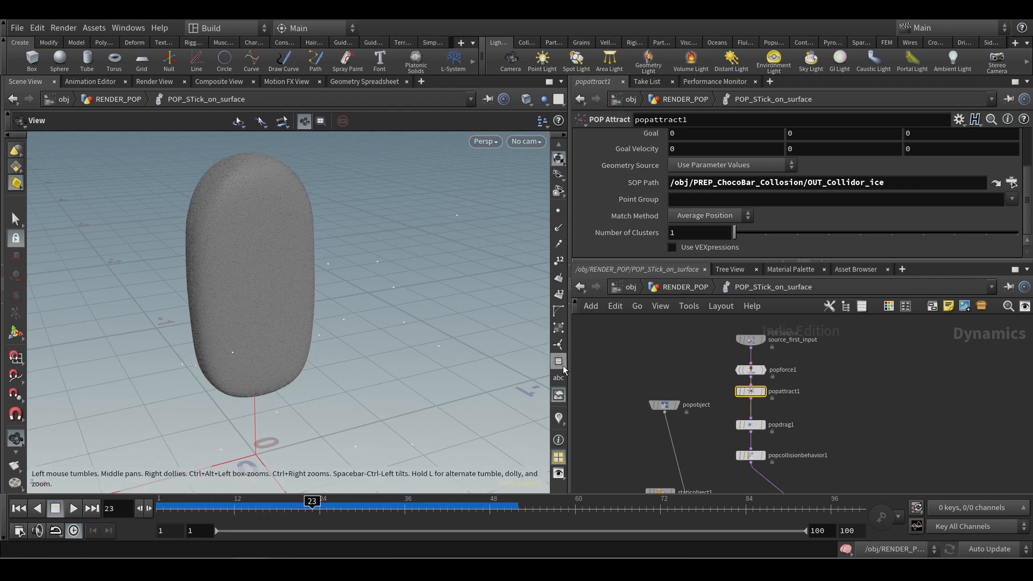
left_click(558, 211)
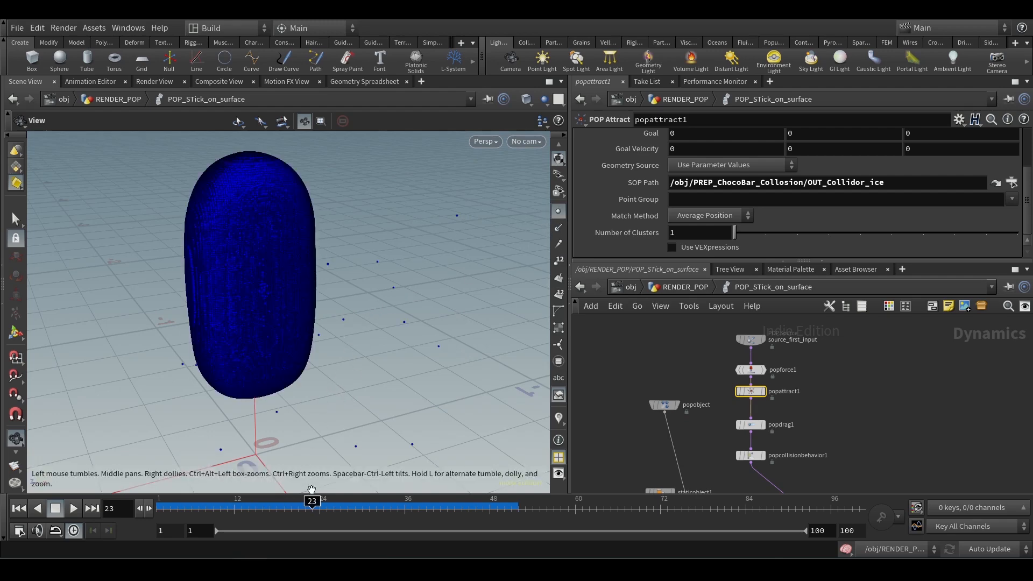
left_click_drag(312, 502, 255, 513)
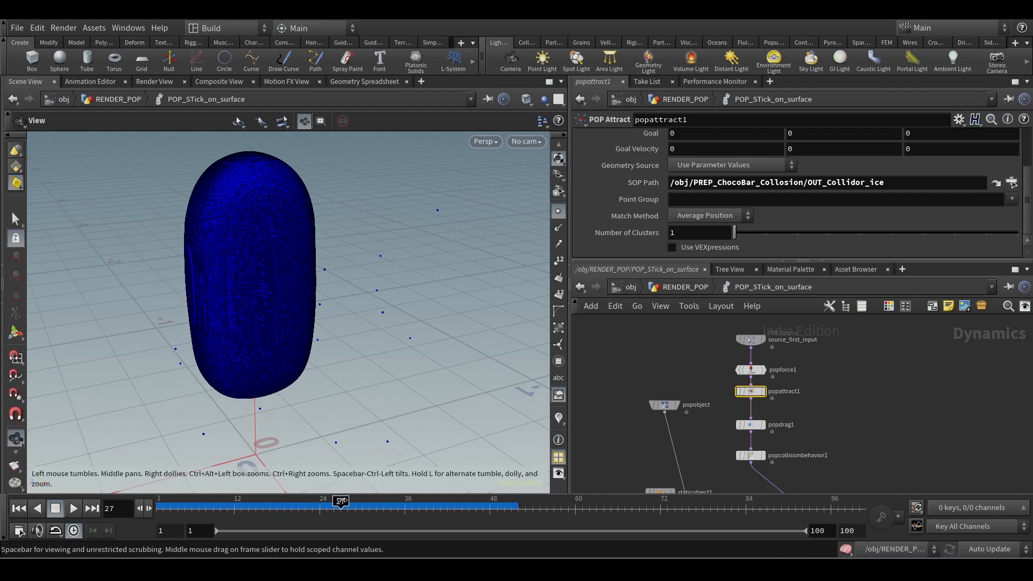
left_click_drag(341, 501, 440, 502)
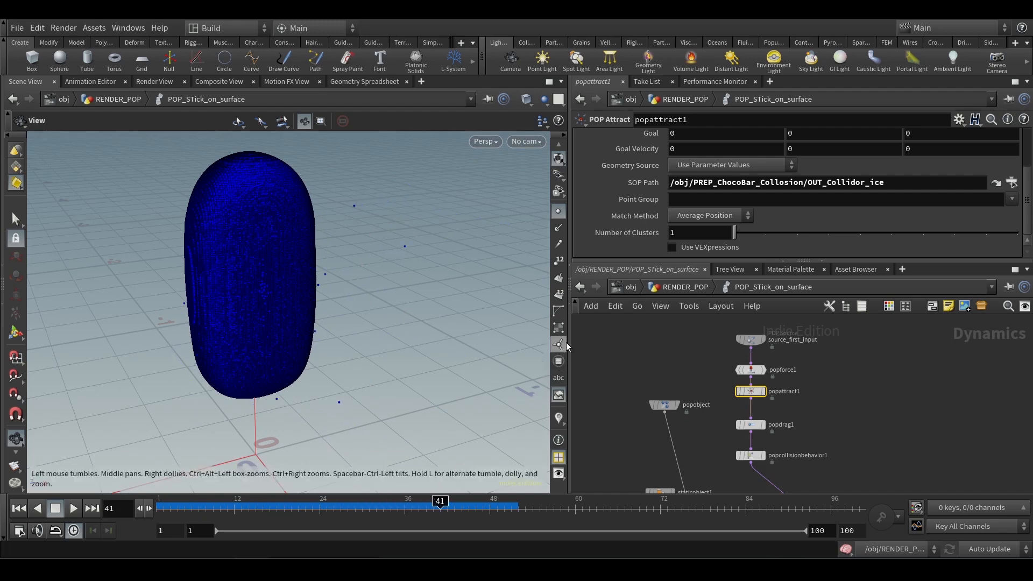
left_click(558, 212)
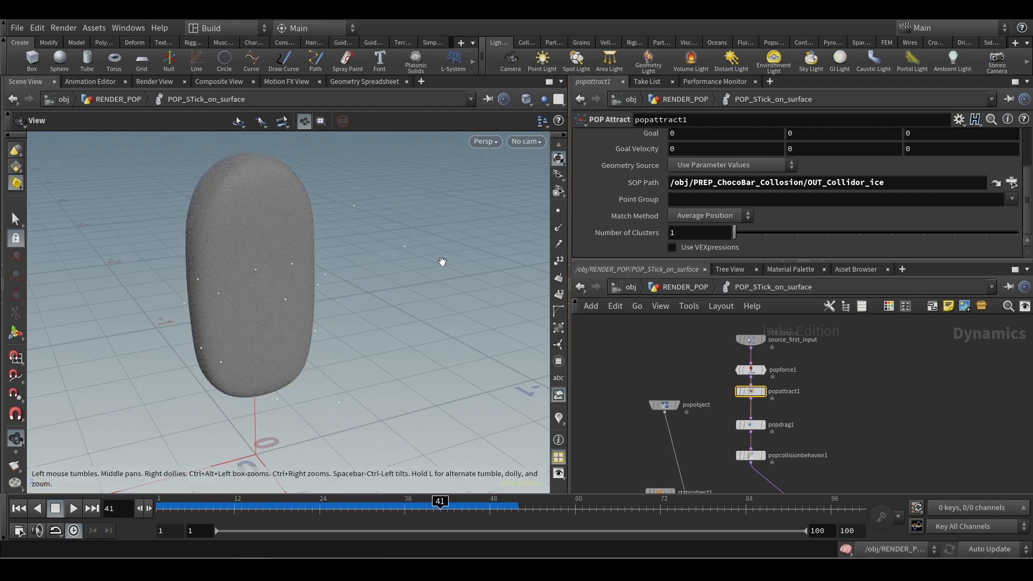
left_click_drag(440, 501, 504, 501)
- Go back up to RENDER_POP, view delete1's output, and display the combined particles of merge1 from a wider angle
left_click(763, 454)
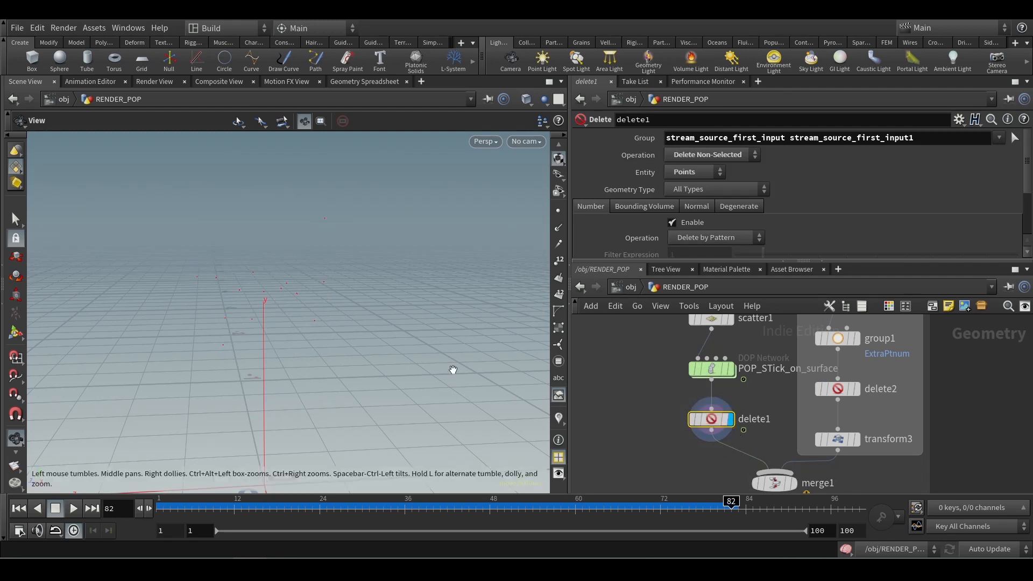
middle_click_drag(689, 463, 645, 380)
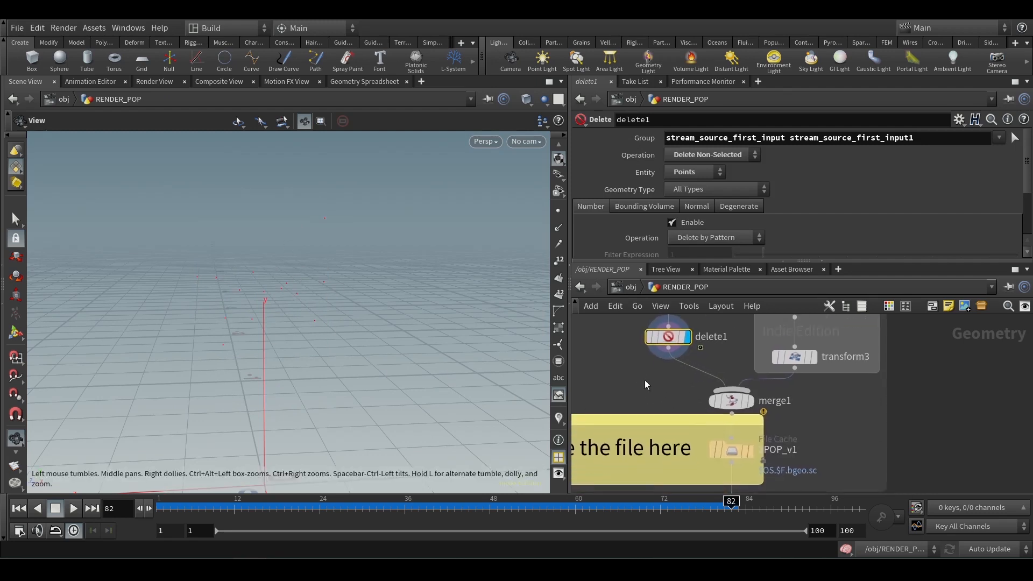
left_click(733, 402)
left_click_drag(366, 338, 325, 383)
scroll(869, 412, "down", 5)
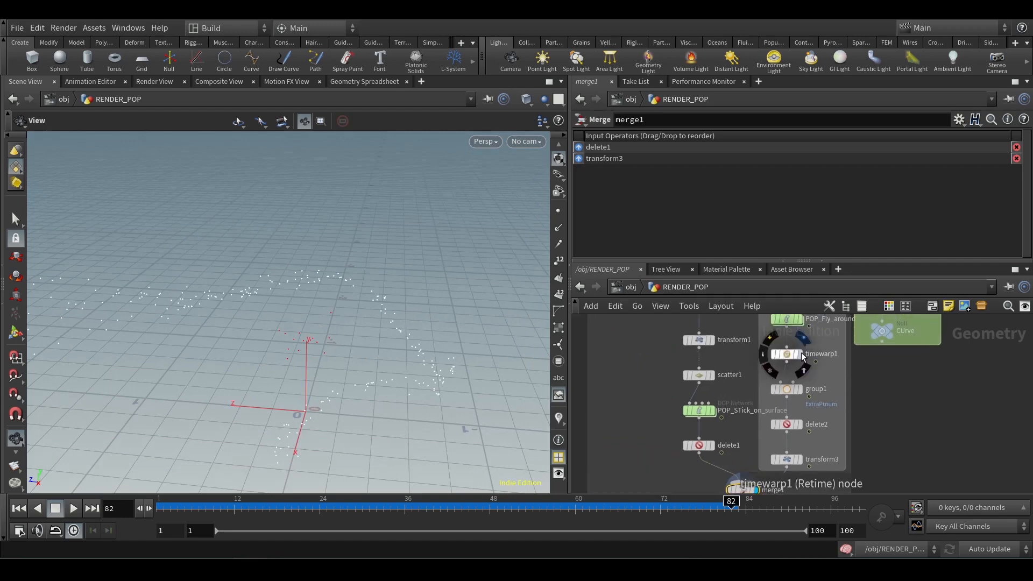
- Display the timewarp1 Retime node's particles and scrub back to frame 1
middle_click_drag(884, 370, 885, 396)
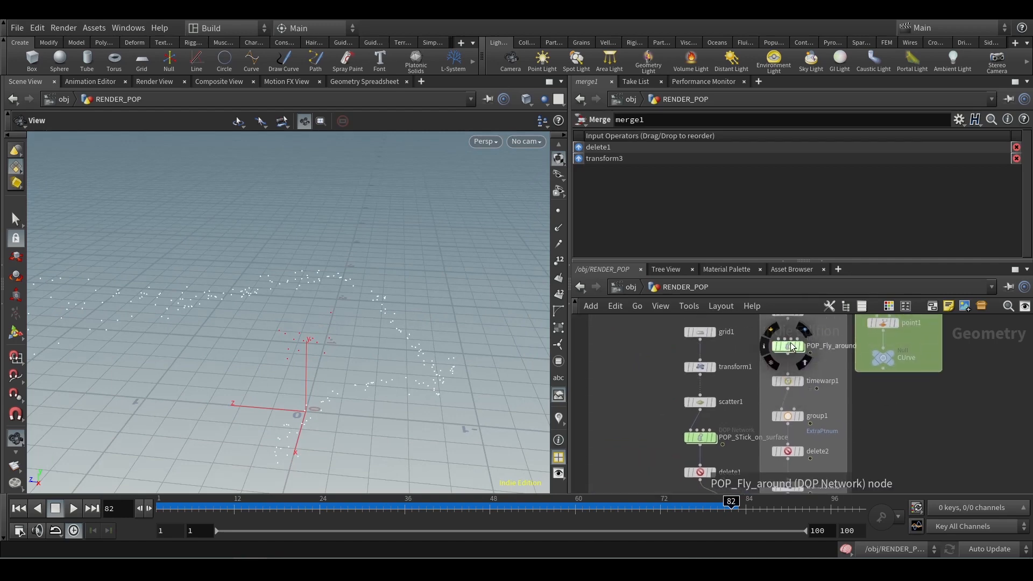
left_click(800, 383)
left_click(787, 381)
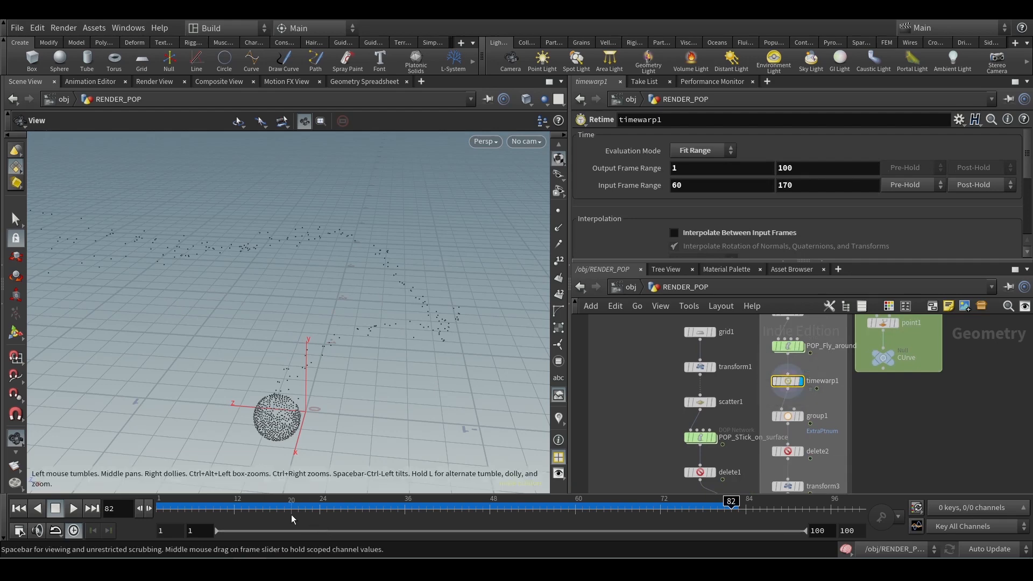
left_click_drag(293, 519, 146, 513)
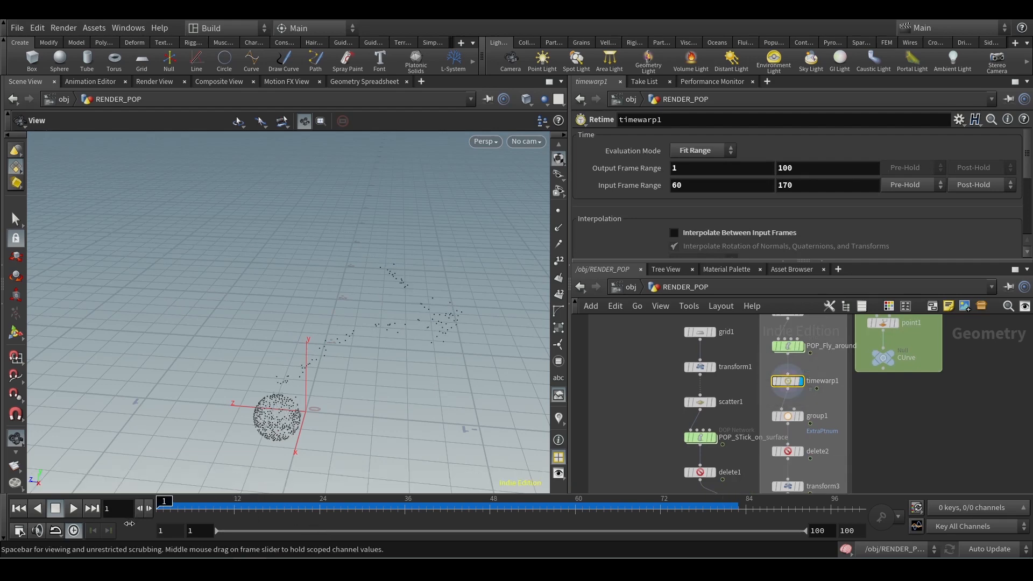
- Display POP_Fly_around without the retime and scrub its particles from frame 1 to frame 93
left_click(799, 346)
left_click(790, 346)
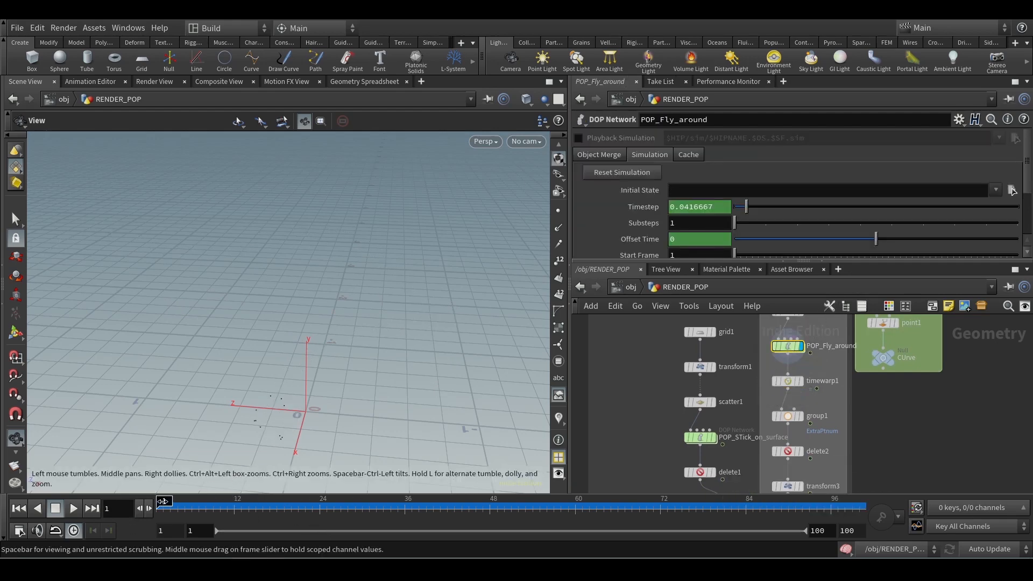
left_click_drag(163, 500, 678, 459)
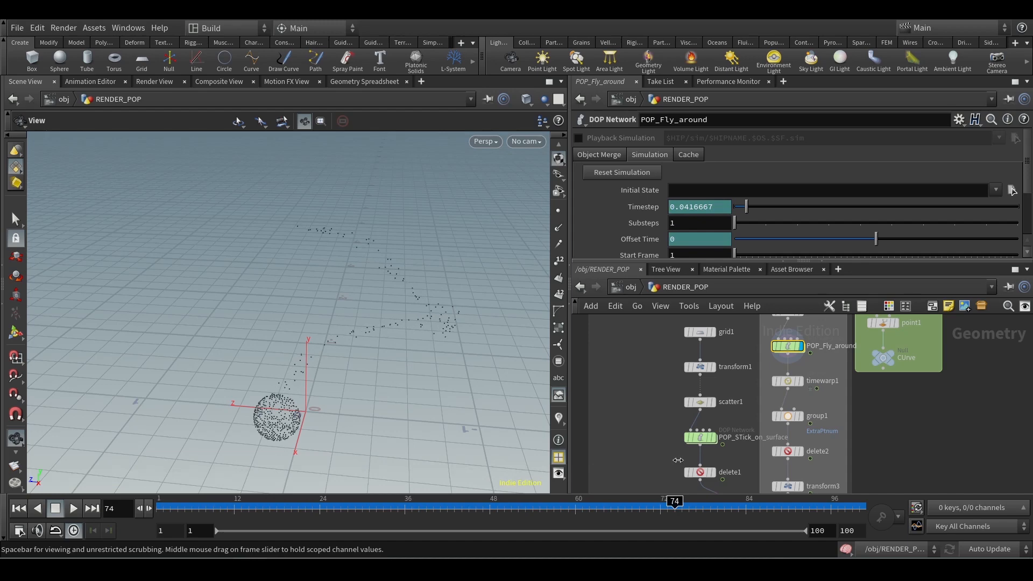
left_click_drag(678, 461, 808, 479)
- Display timewarp1 again and scrub the retimed particles through to frame 100
left_click(802, 364)
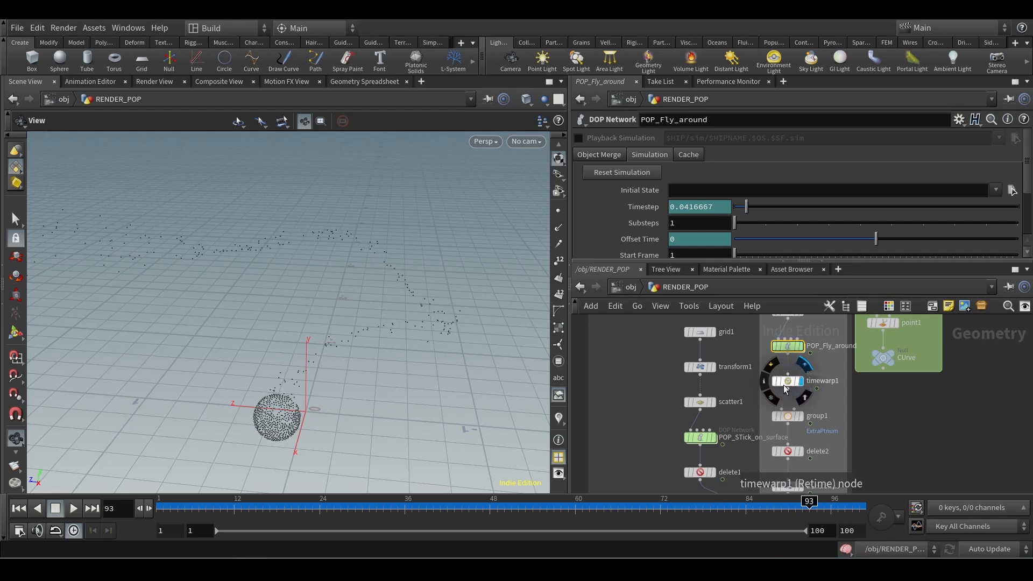
left_click(784, 381)
left_click_drag(235, 510, 968, 508)
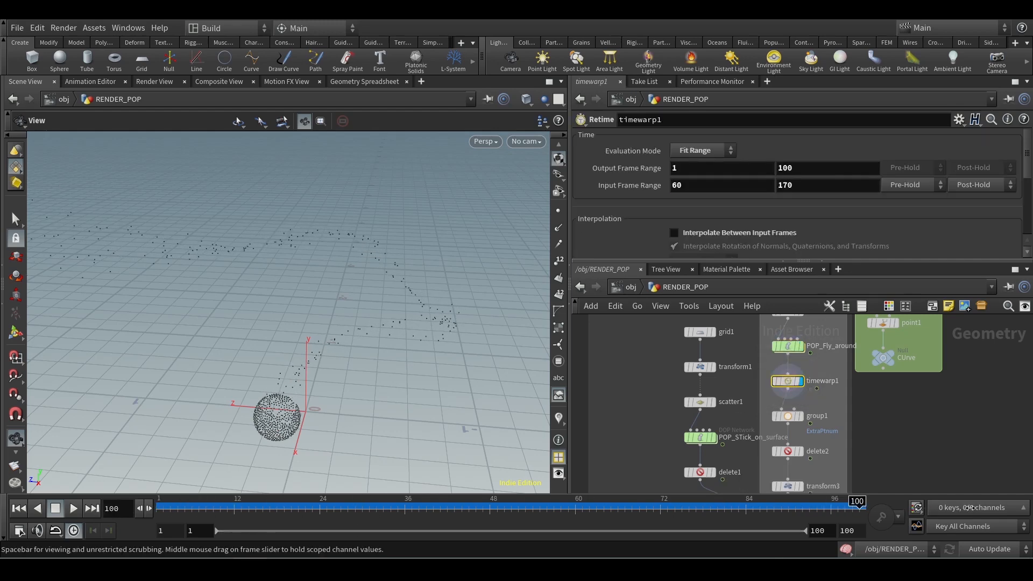
- Display group1 and examine the bounding box that collects the sphere of extra points into the ExtraPtnum group
left_click(801, 418)
left_click(788, 419)
left_click_drag(239, 413, 162, 423)
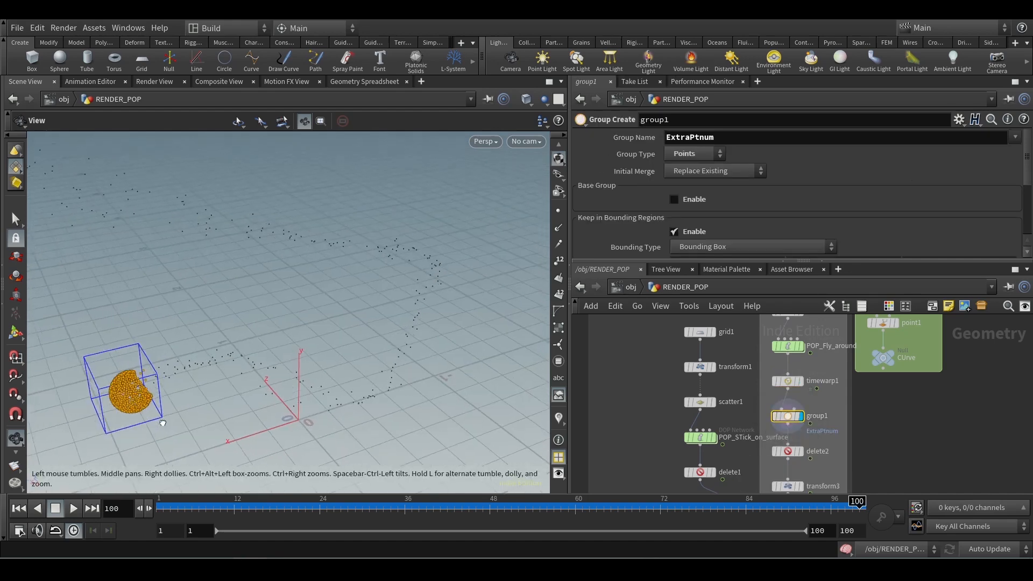
right_click_drag(163, 422, 155, 405)
middle_click_drag(146, 400, 182, 403)
middle_click_drag(881, 433, 879, 390)
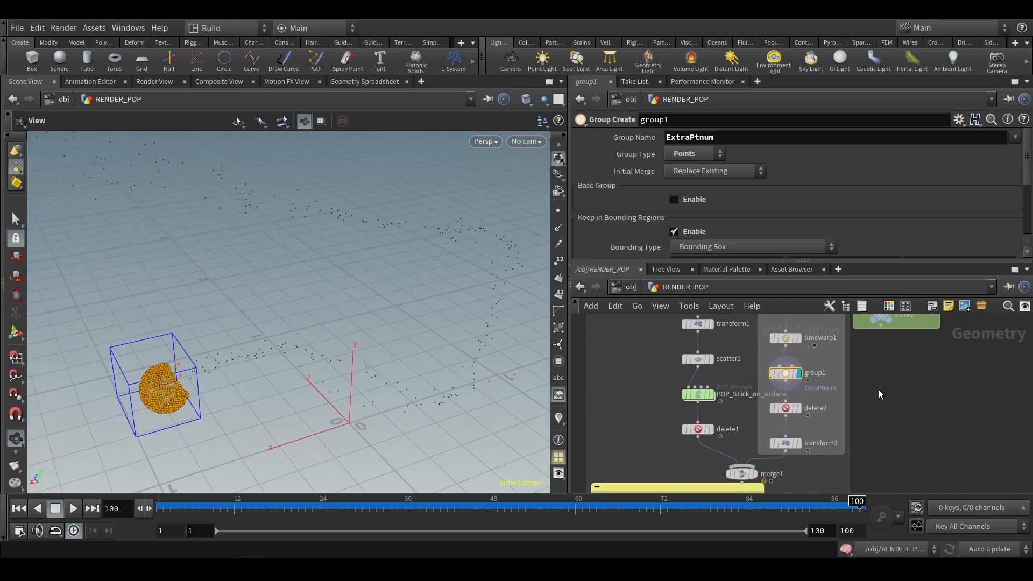
- Display delete2, which removes the ExtraPtnum group, and orbit around the remaining flying particles
left_click(801, 410)
left_click(787, 414)
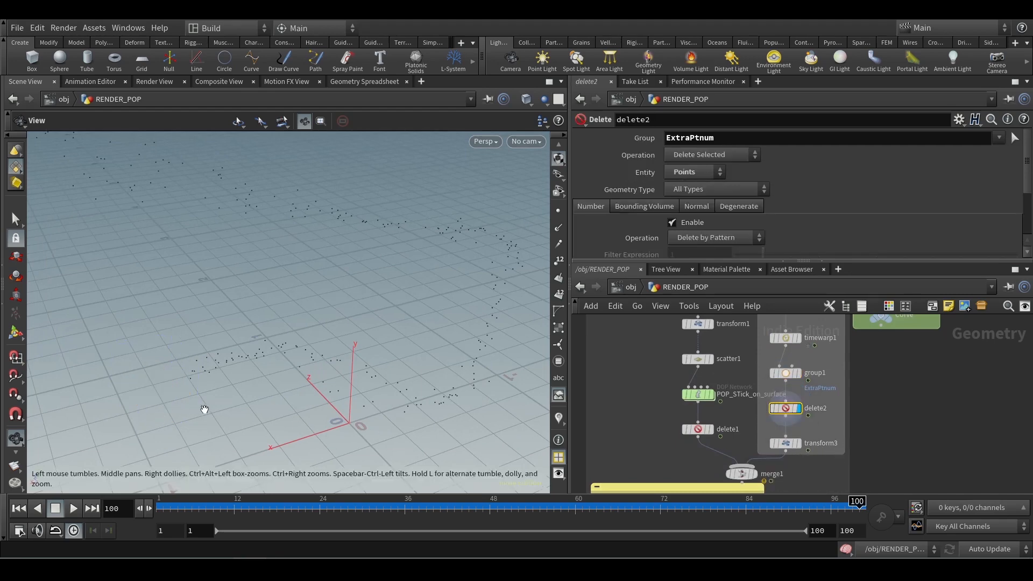
left_click_drag(339, 265, 210, 330)
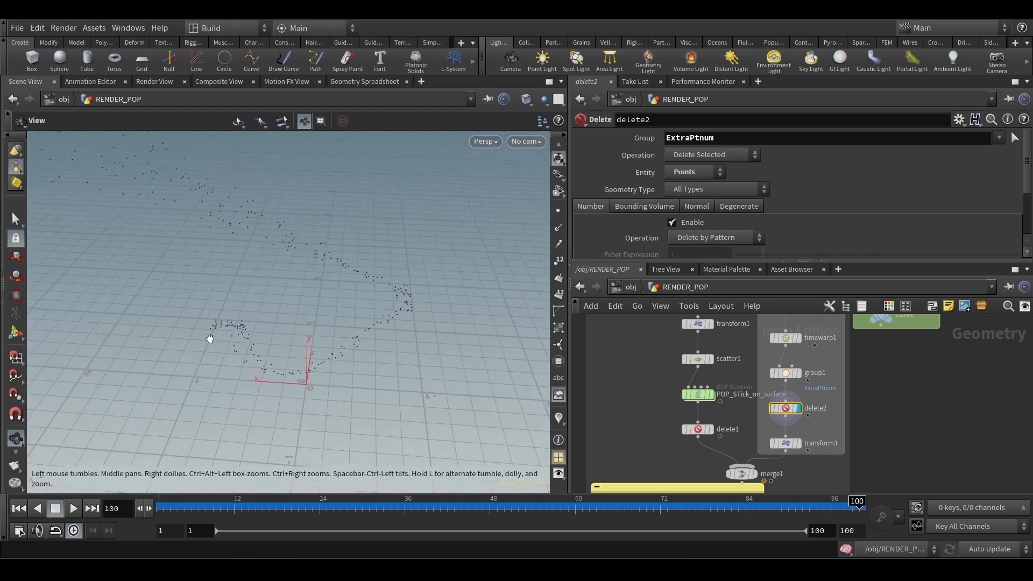
- Orbit around the particles left by delete2, and display transform3 to review its vertical translation
left_click_drag(386, 344, 258, 341)
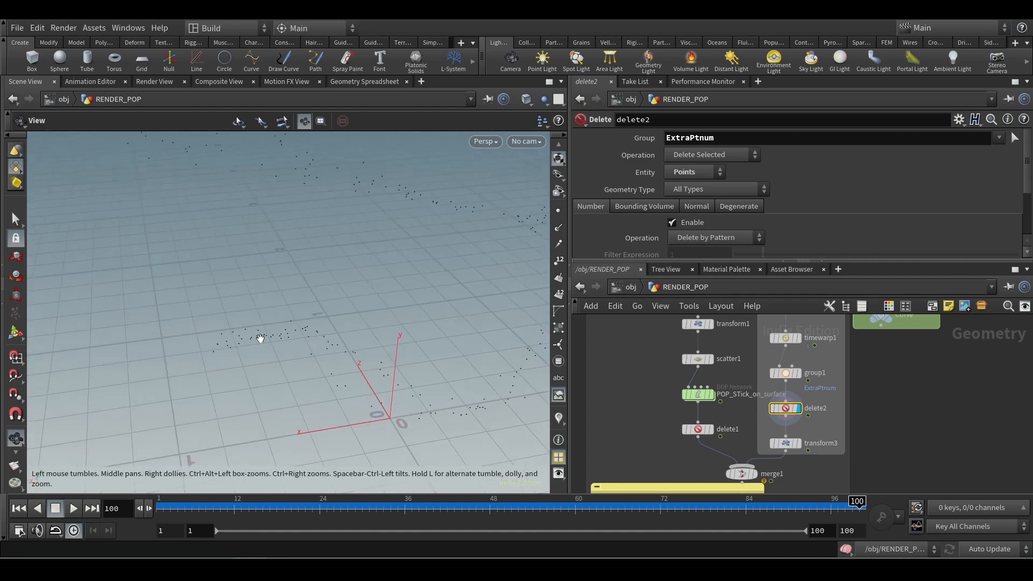
left_click(798, 443)
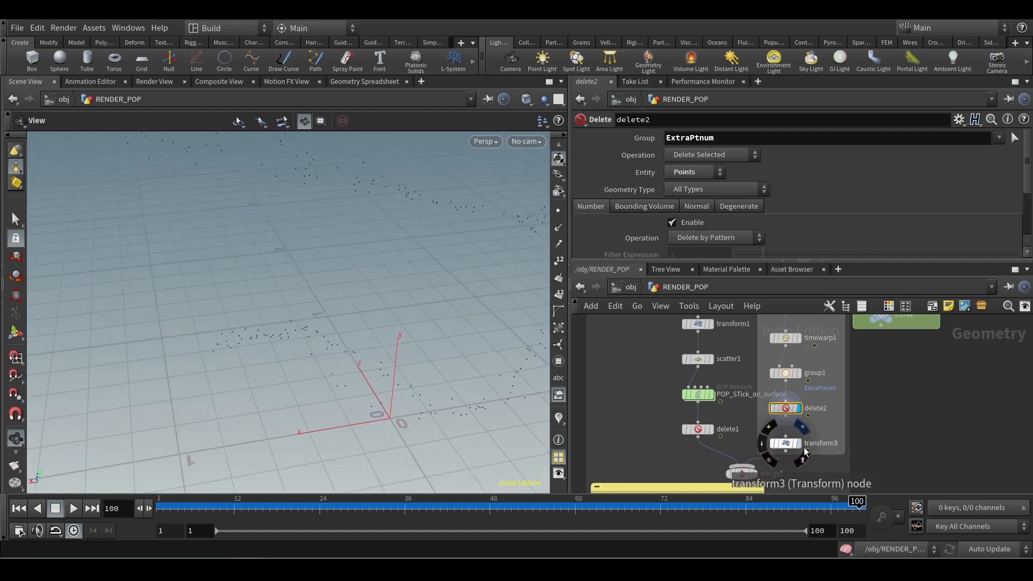
left_click(786, 445)
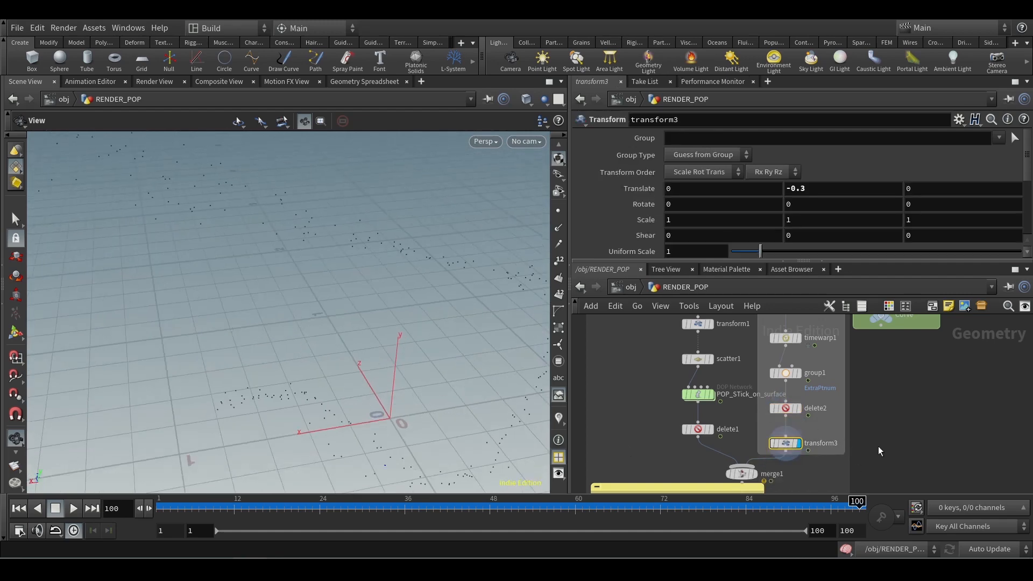
- Display merge1 and orbit around the combined flying and surface-sticking particles
middle_click_drag(878, 446, 872, 374)
mouse_move(763, 369)
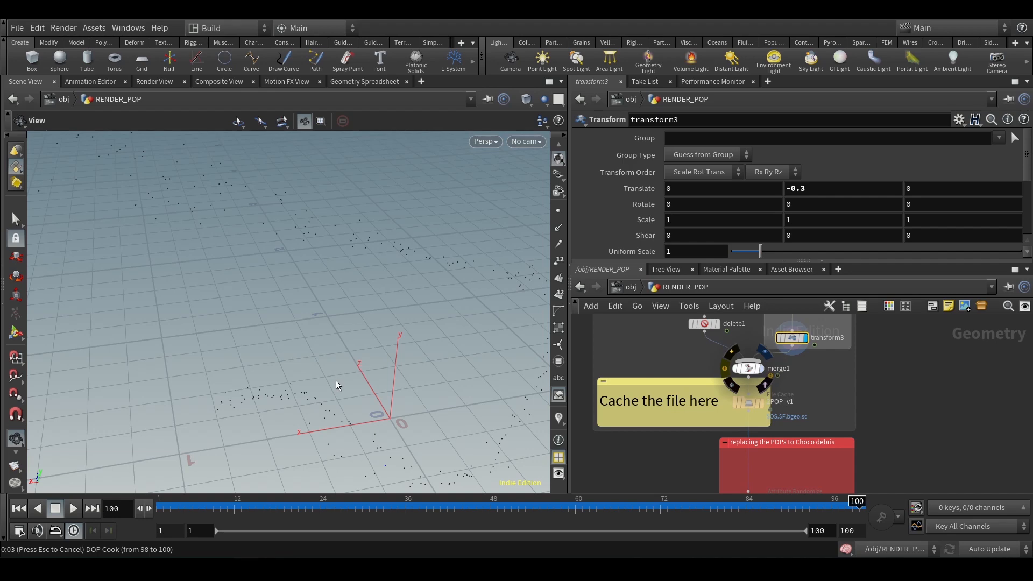
left_click_drag(336, 380, 416, 365)
- Display the Pscale node and examine its randomized pscale attribute, including the minimum and maximum values
middle_click_drag(932, 429, 928, 354)
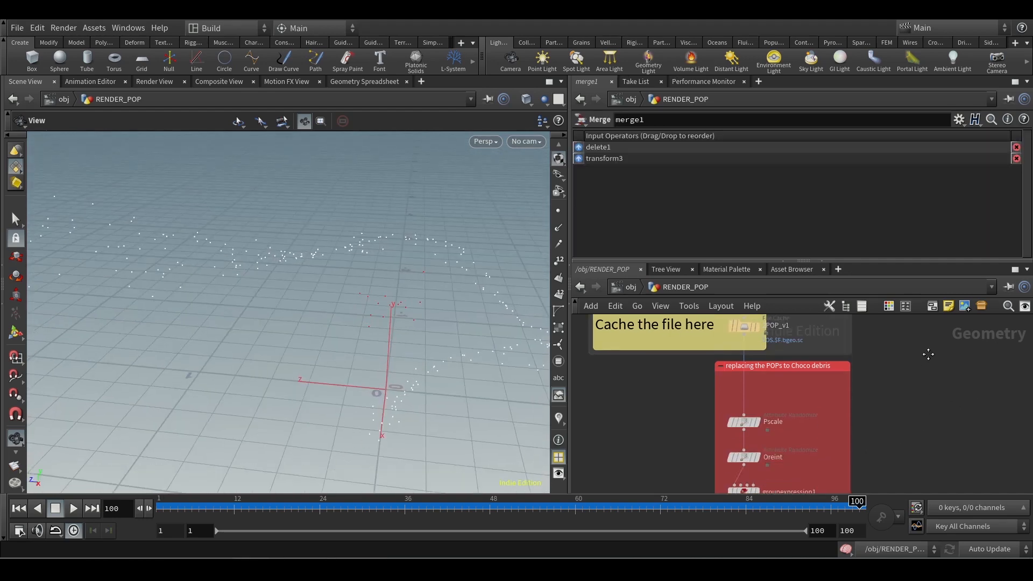
mouse_move(745, 424)
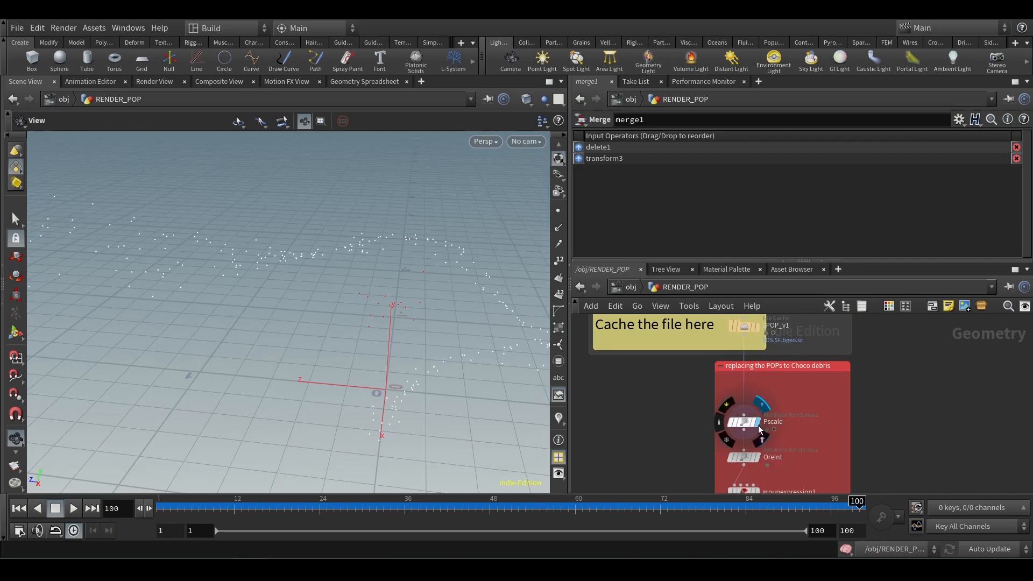
left_click(744, 422)
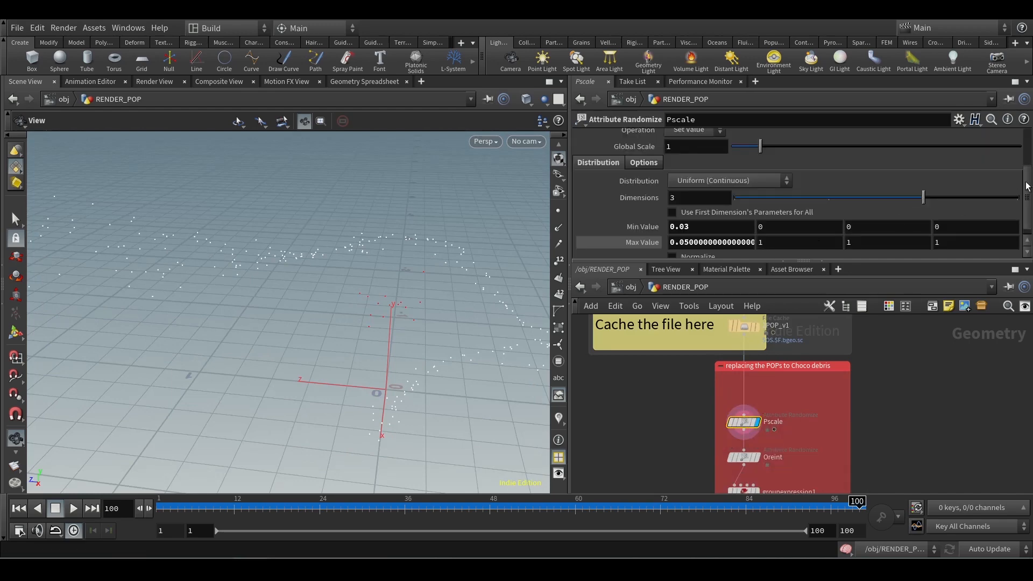
scroll(1027, 186, "up", 3)
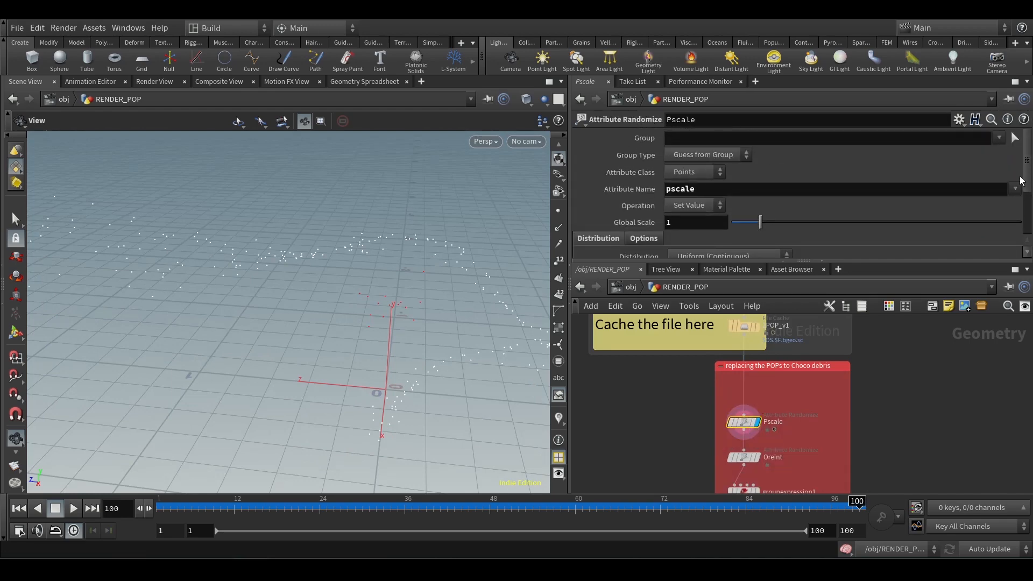
scroll(1027, 183, "down", 3)
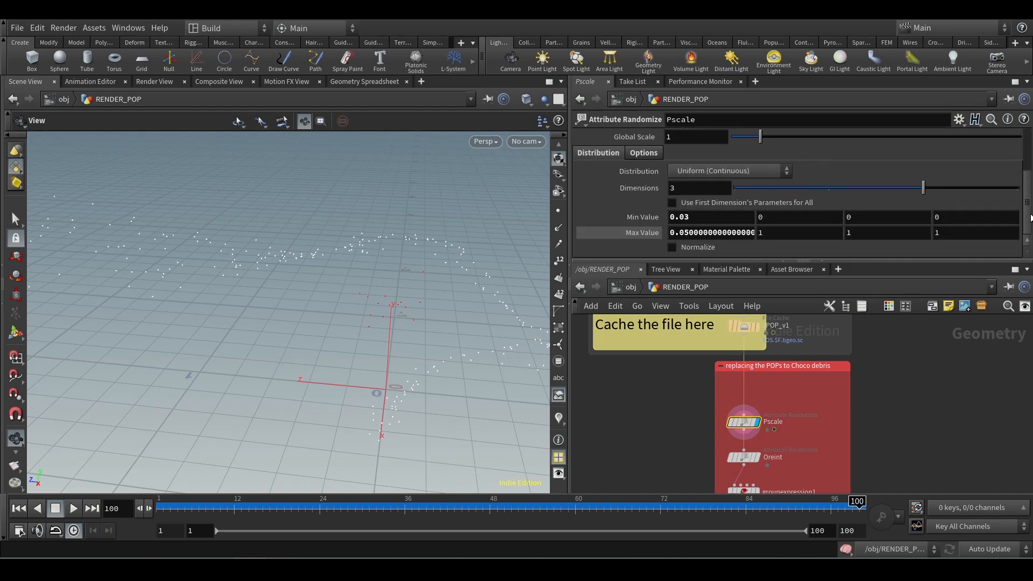
- Display the Oreint node and examine its orient attribute, dimensions, value range and frame-driven global scale
middle_click_drag(868, 442, 867, 360)
scroll(752, 369, "up", 2)
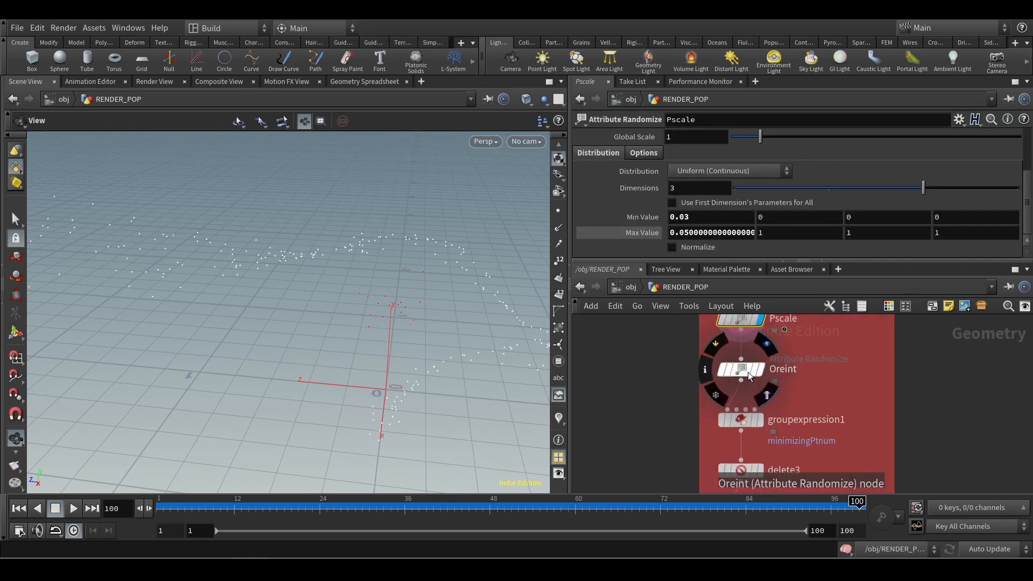
left_click(757, 369)
left_click(753, 370)
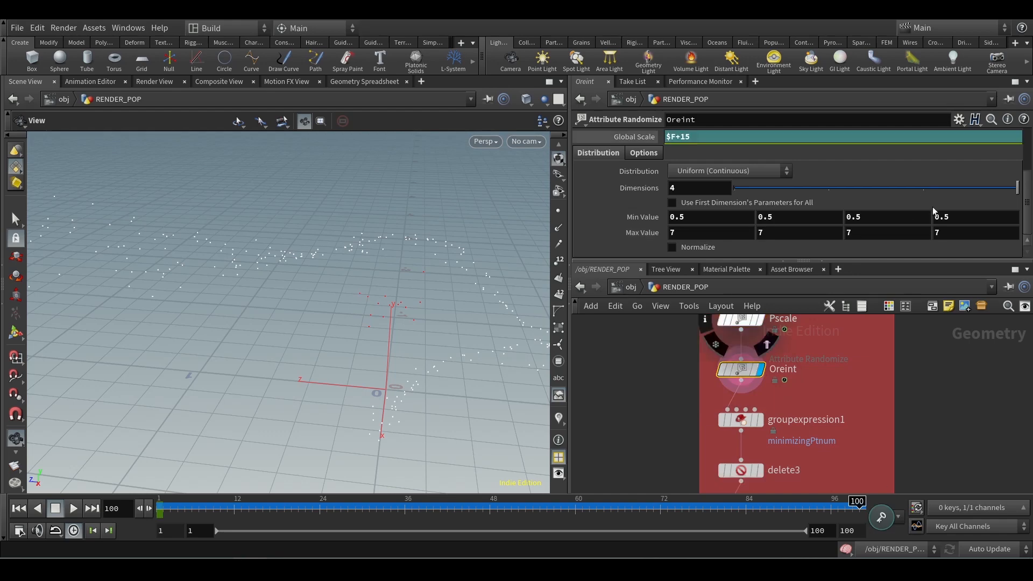
scroll(1028, 165, "up", 2)
scroll(1028, 156, "up", 1)
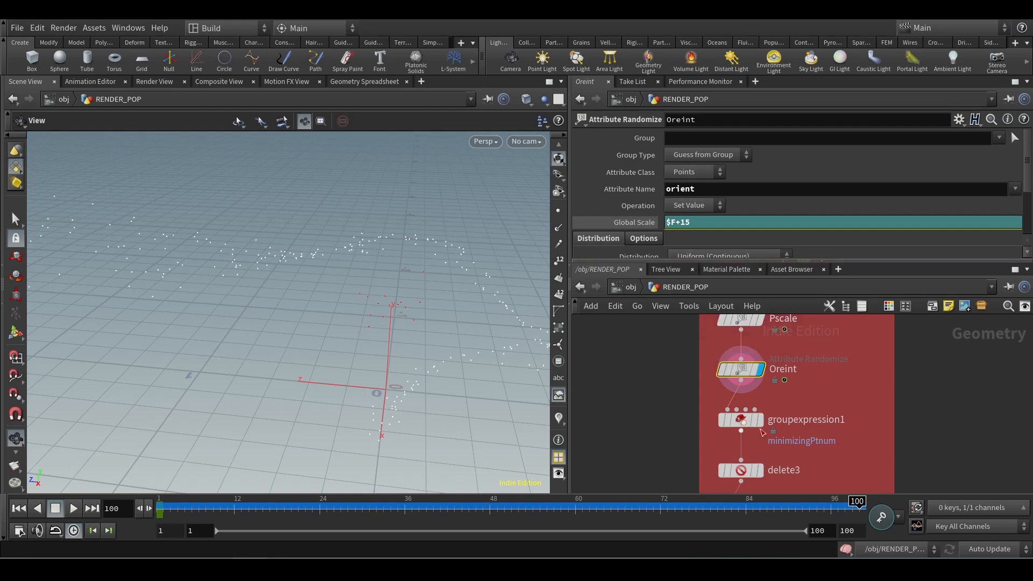
- Display groupexpression1 and orbit around the points its random VEXpression puts in the minimizingPtnum group
scroll(905, 422, "down", 1)
left_click(737, 367)
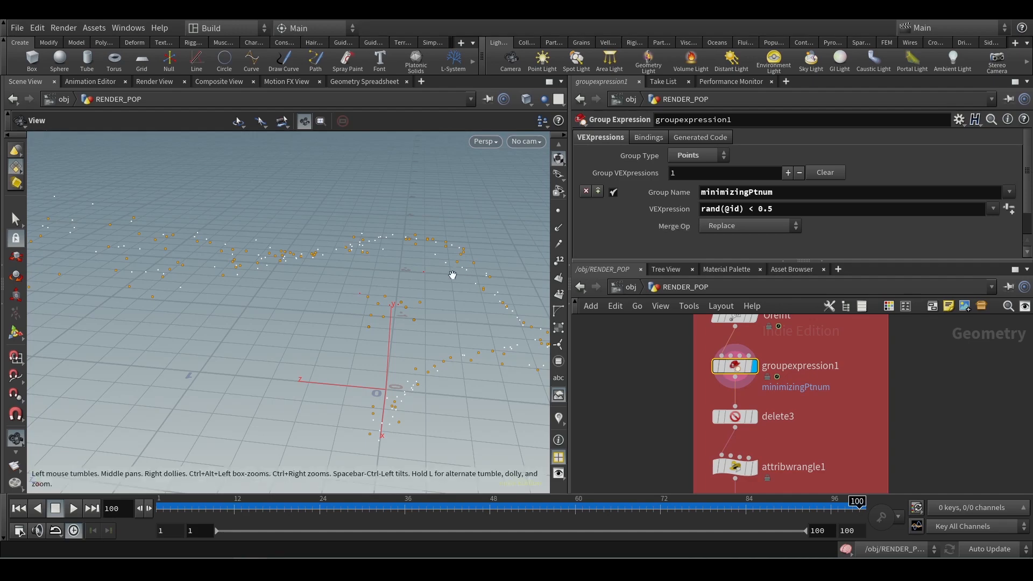
left_click_drag(449, 276, 448, 307)
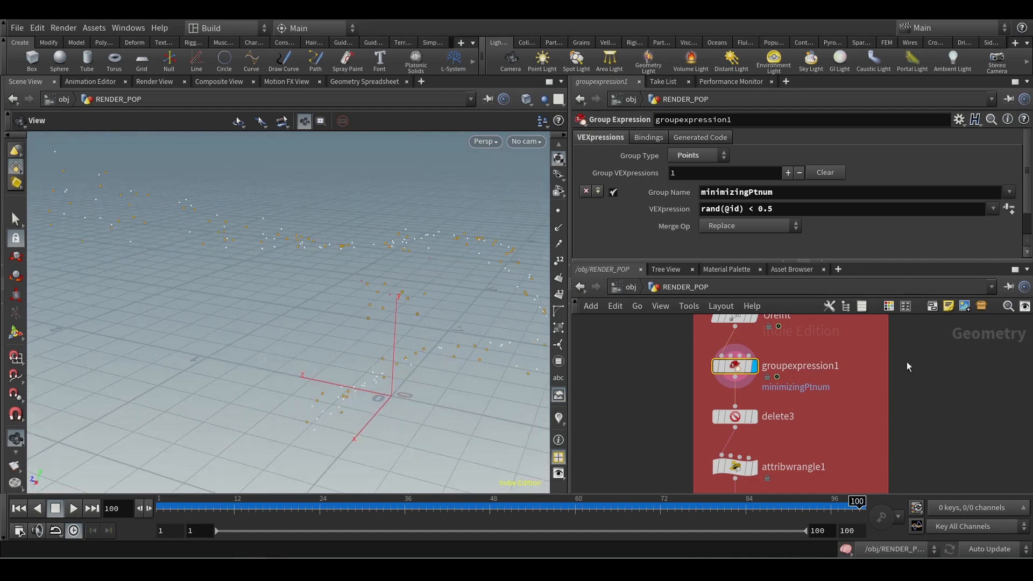
- Display Oreint again to inspect the full particle set, and check the chocolate and cream reference reel on YouTube
scroll(820, 376, "up", 2)
left_click(741, 366)
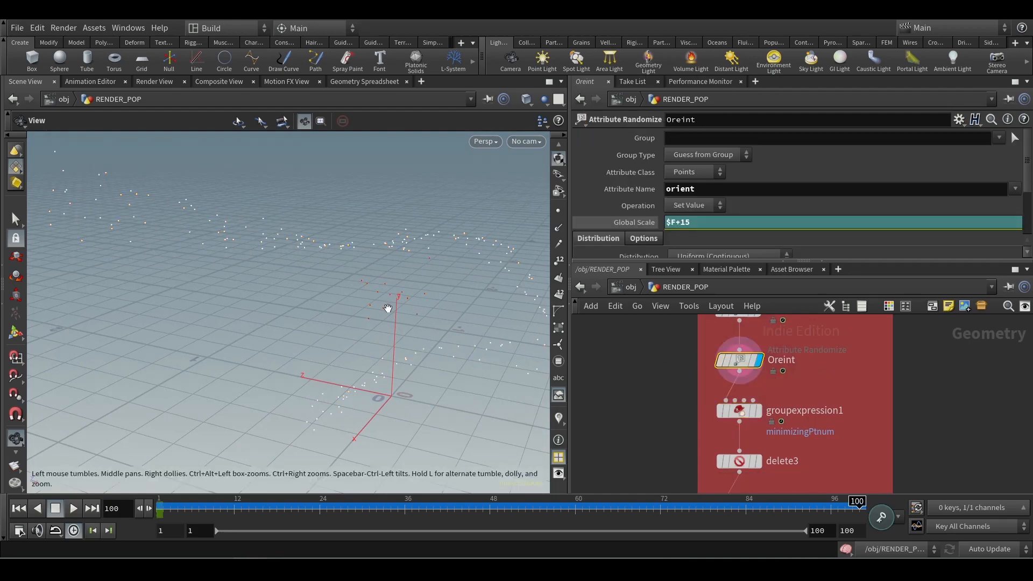
mouse_move(387, 306)
left_mouse_down()
mouse_move(401, 323)
mouse_move(433, 318)
mouse_move(385, 316)
left_mouse_up()
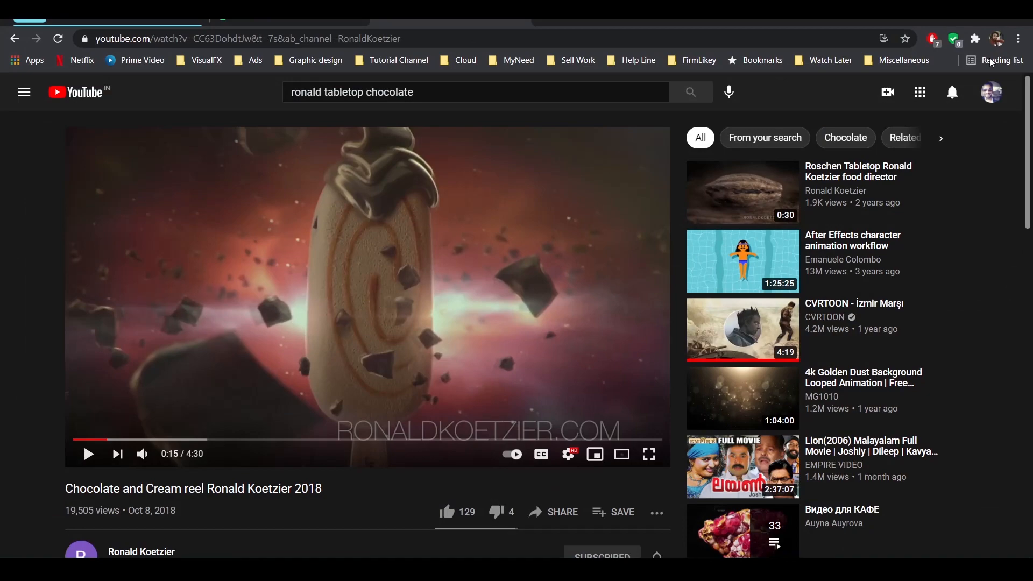
left_click(959, 21)
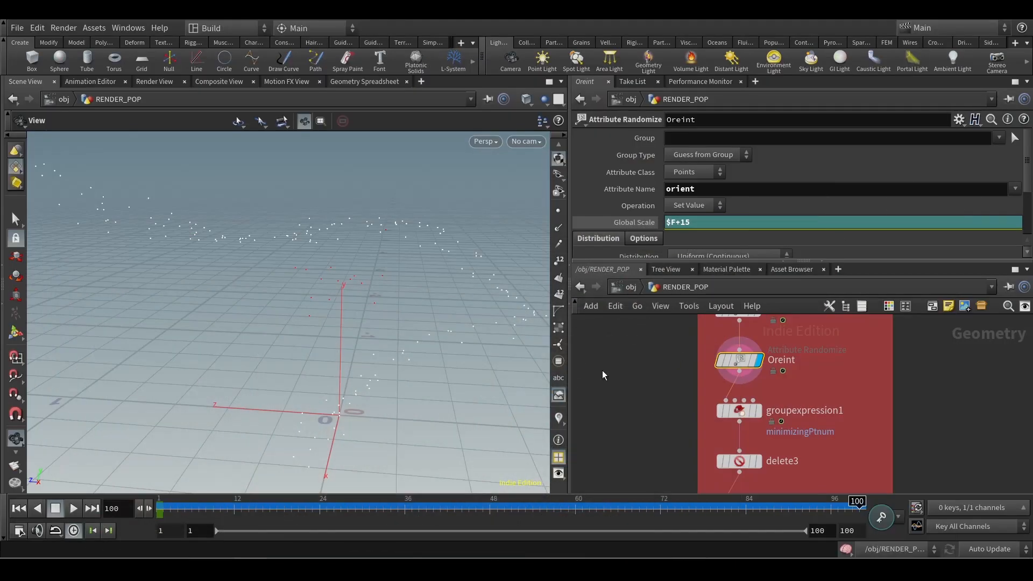
- Display groupexpression1 followed by delete3, and review how delete3 removes the minimizingPtnum group and its deletion operation options
mouse_move(760, 411)
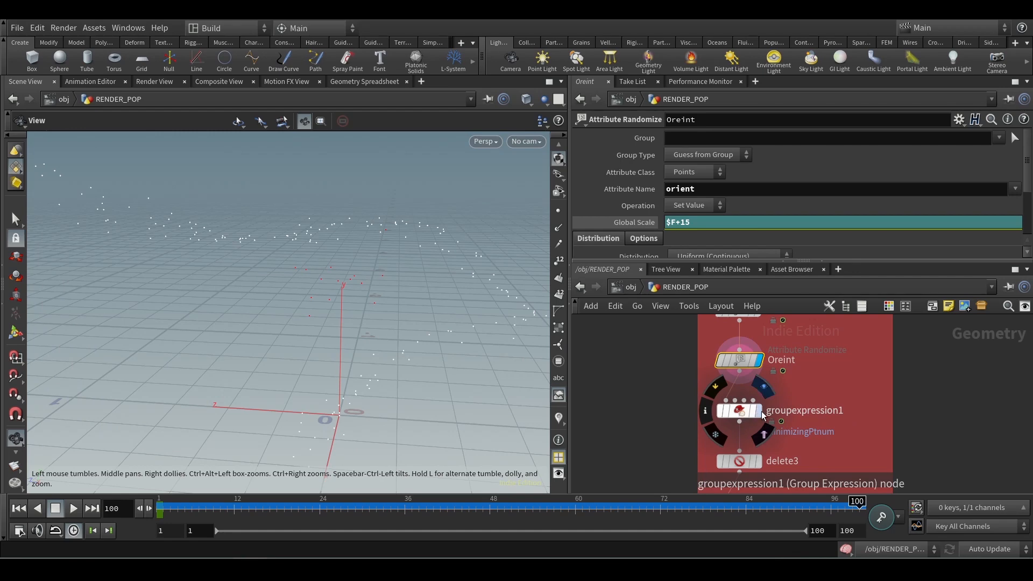
left_click(741, 411)
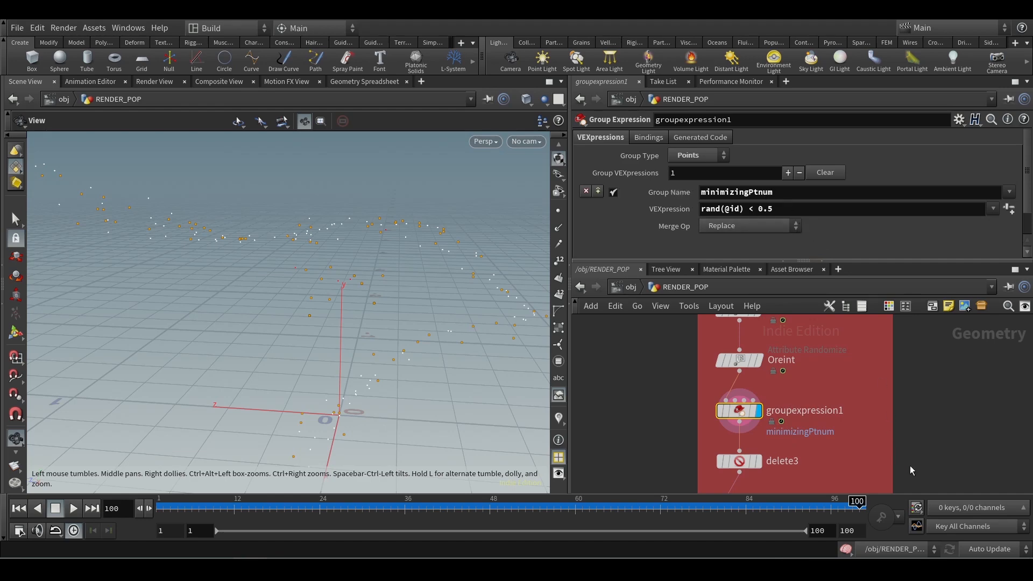
middle_click_drag(817, 466, 816, 438)
left_click(758, 434)
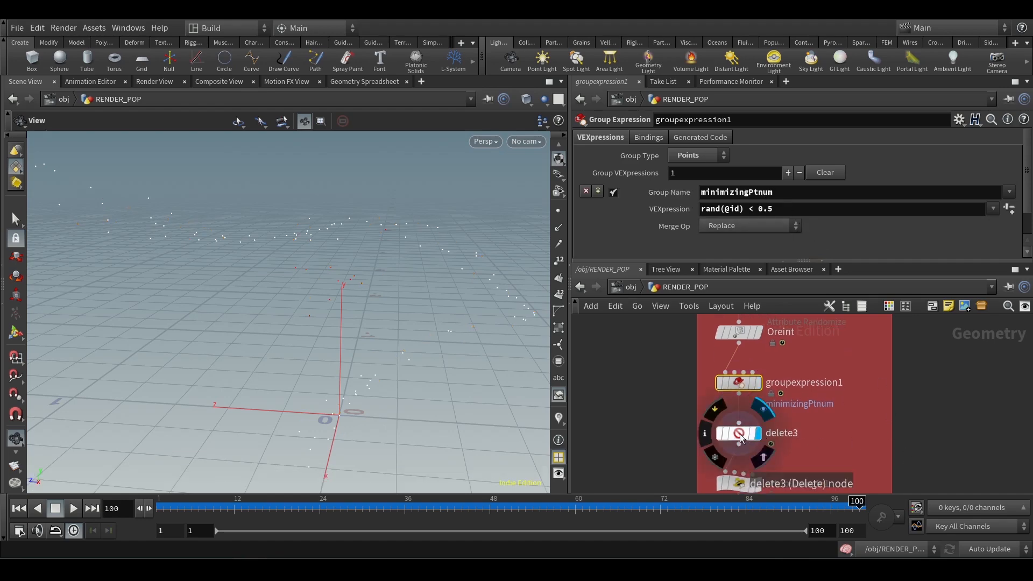
left_click(739, 434)
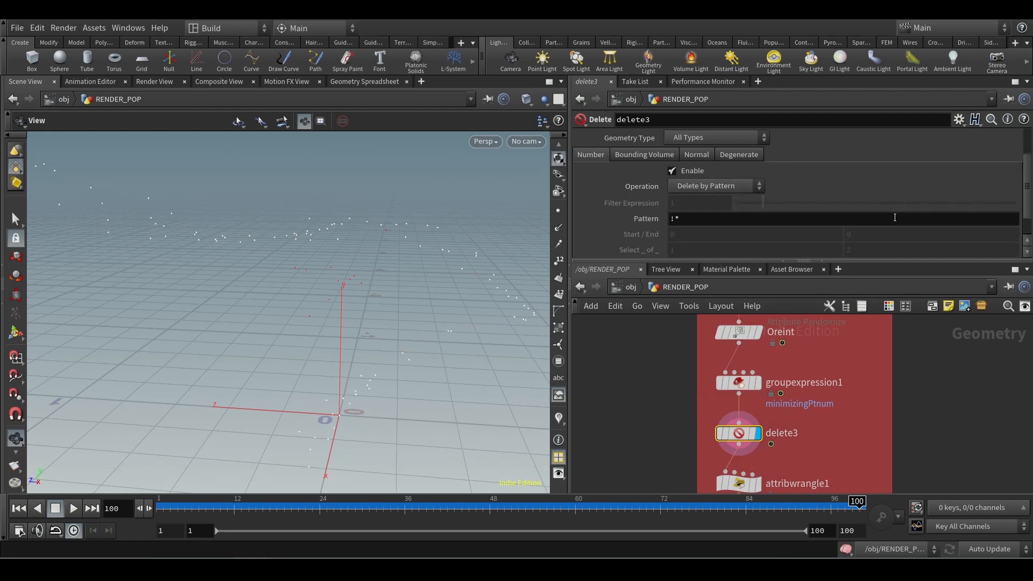
left_click(706, 192)
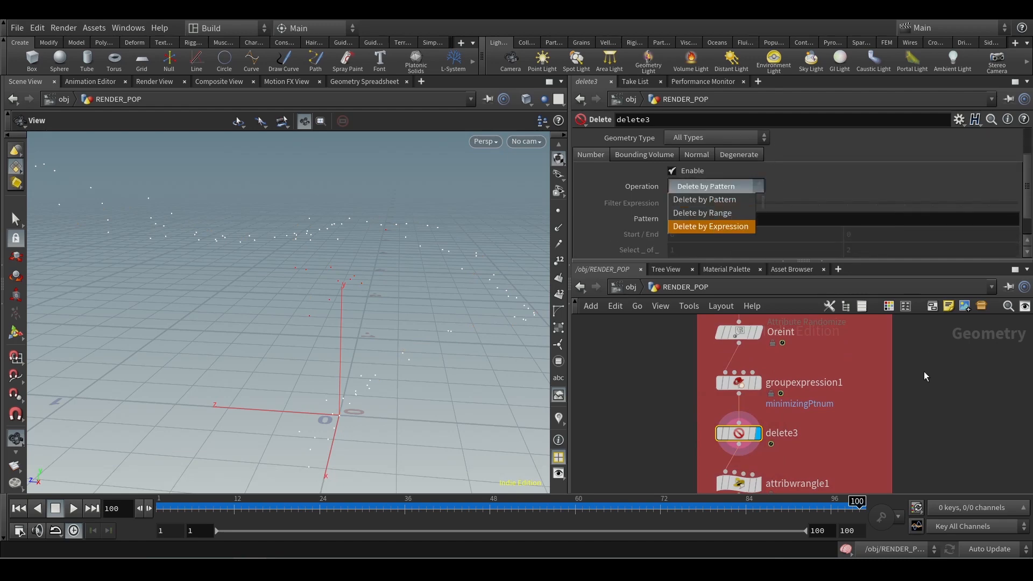
- Branch a new Delete node off Oreint and set its operation to Delete by Expression
middle_click_drag(924, 372, 912, 387)
left_click_drag(727, 359, 834, 392)
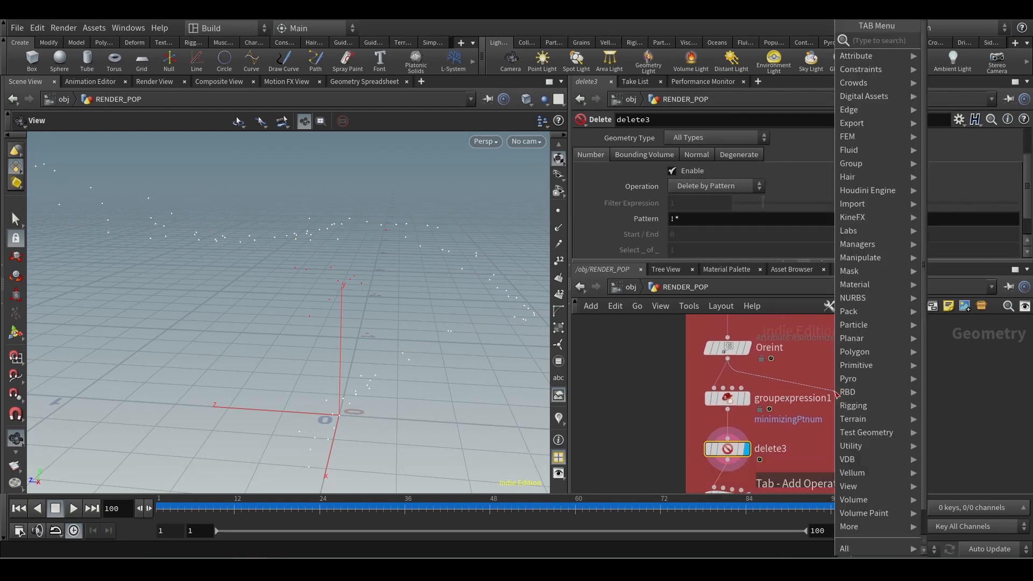
type("de")
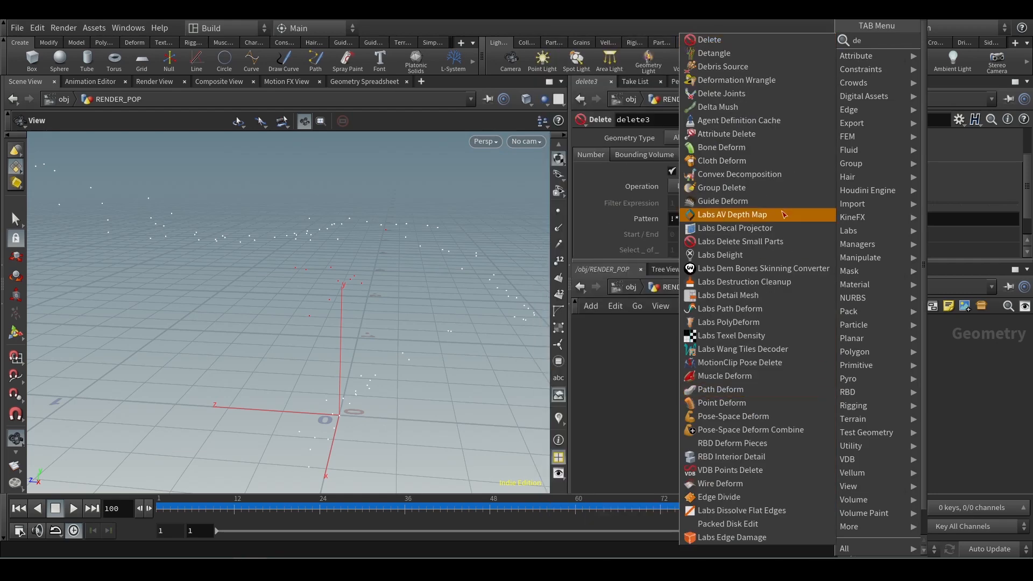
left_click(736, 41)
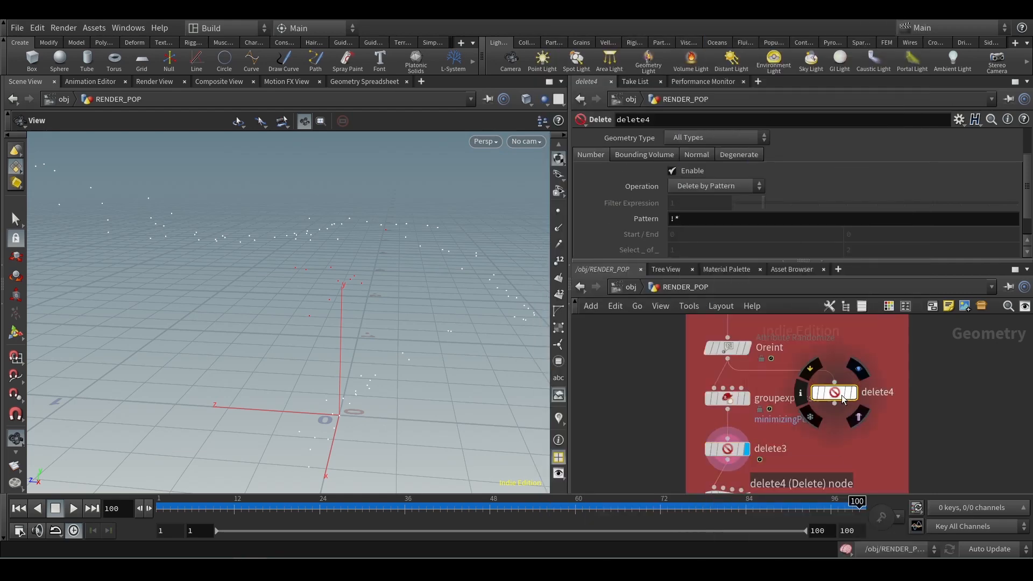
left_click(705, 186)
left_click(698, 225)
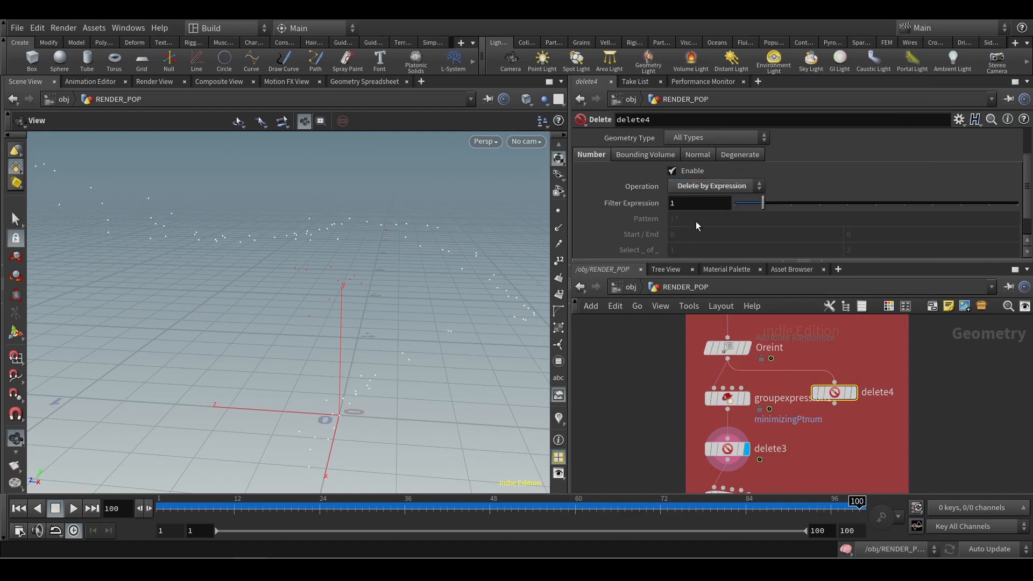
left_click(686, 205)
type("rand")
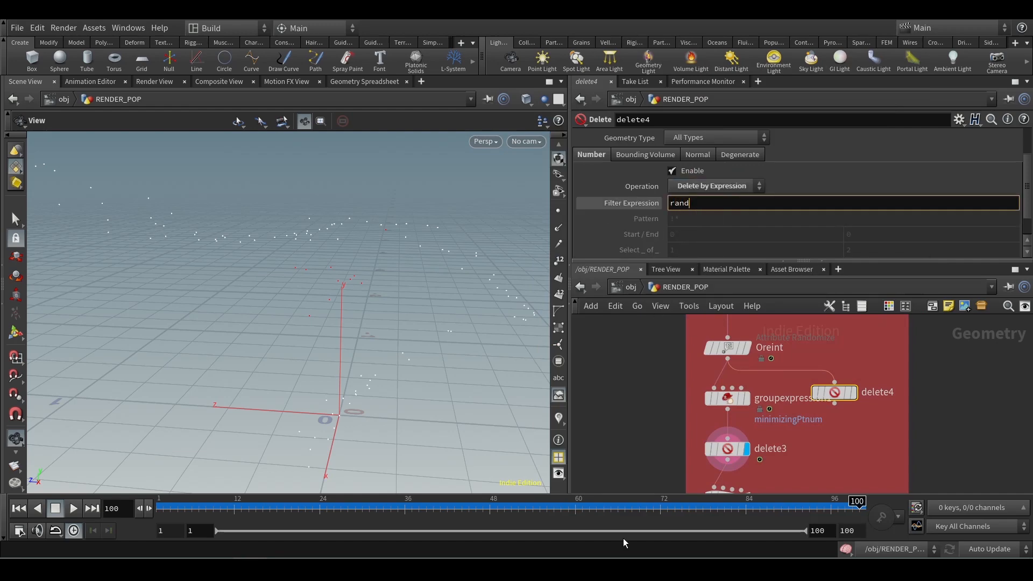
type("(@")
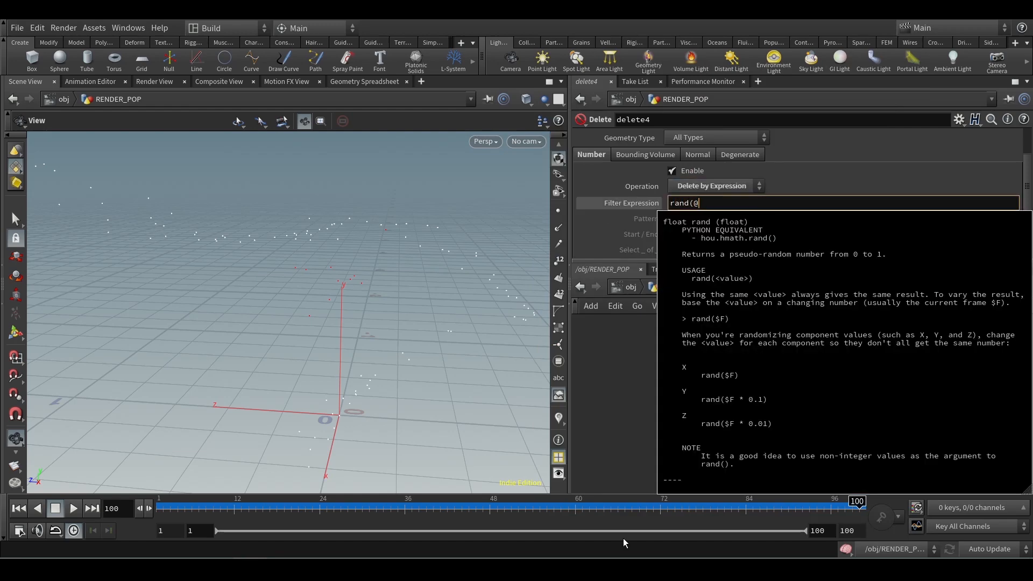
type("ID")
type("d")
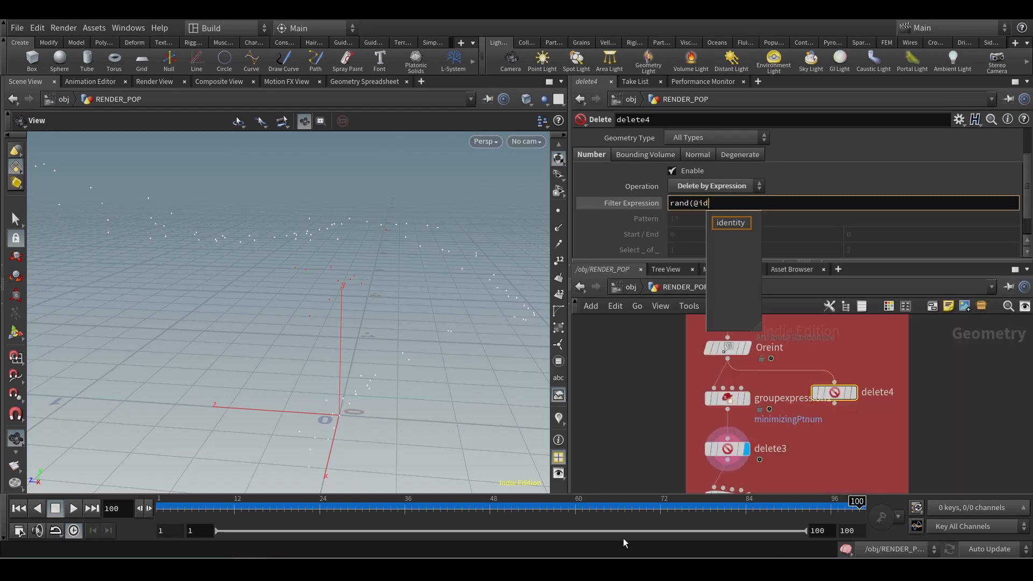
type(")")
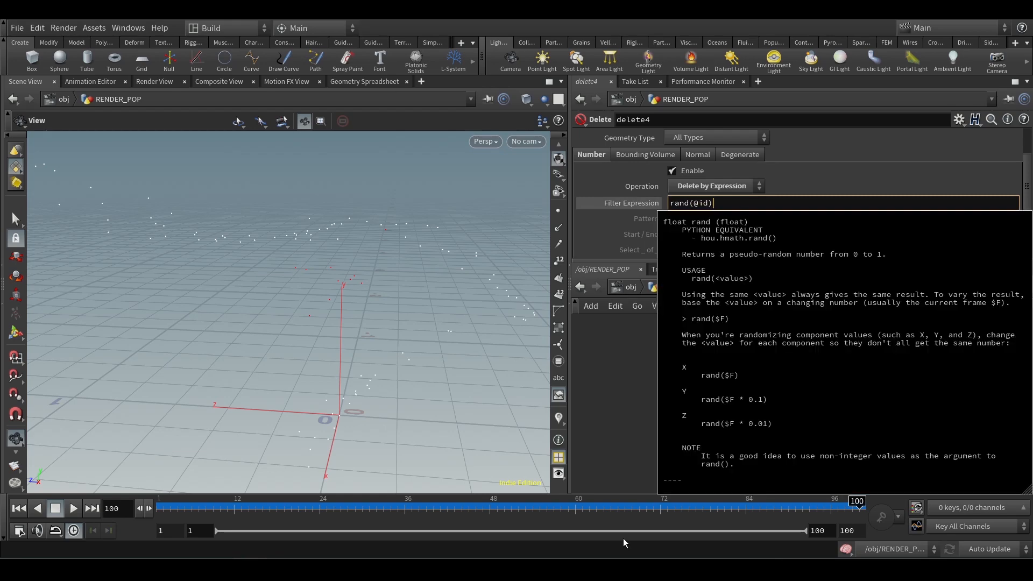
key("Return")
scroll(726, 151, "up", 2)
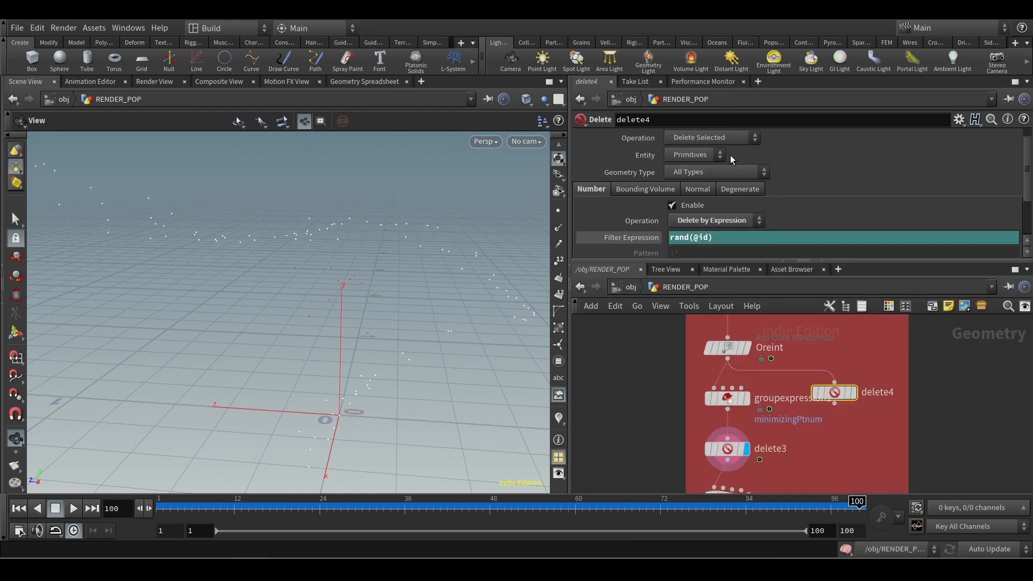
left_click(699, 155)
left_click(692, 183)
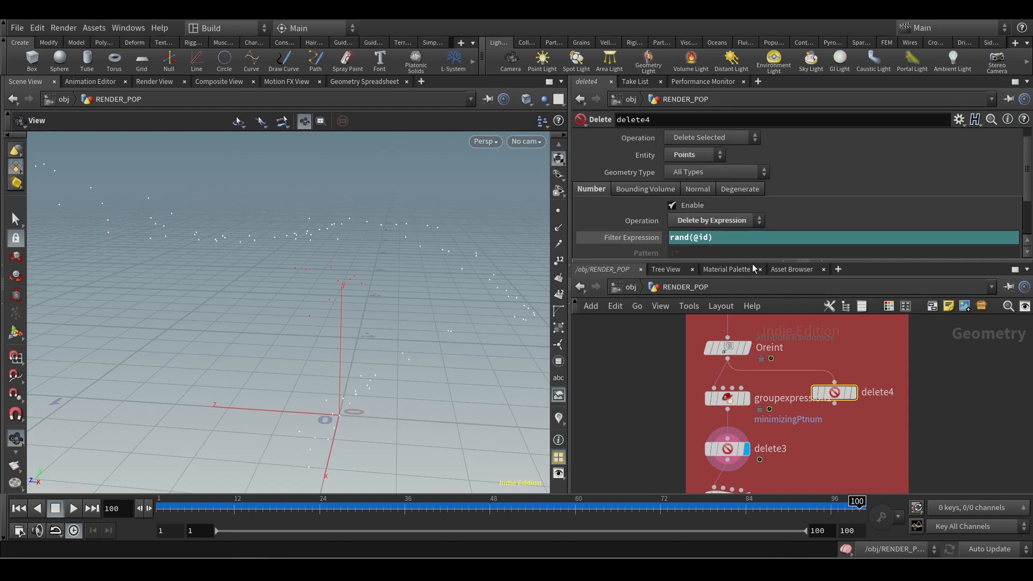
- Display delete4 and orbit around its thinned particles, comparing them with the full set at Oreint
left_click(843, 395)
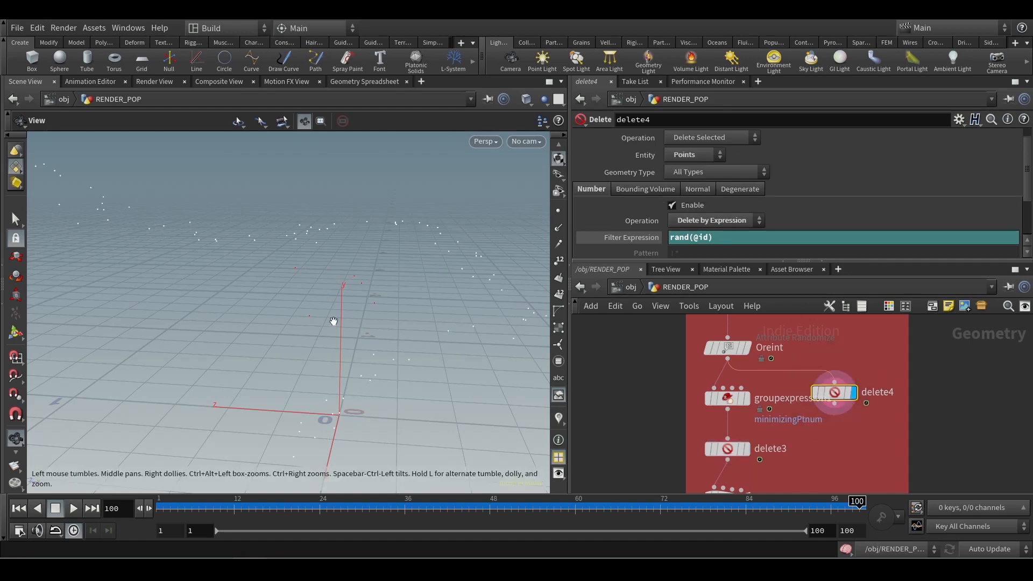
left_click_drag(322, 284, 337, 242)
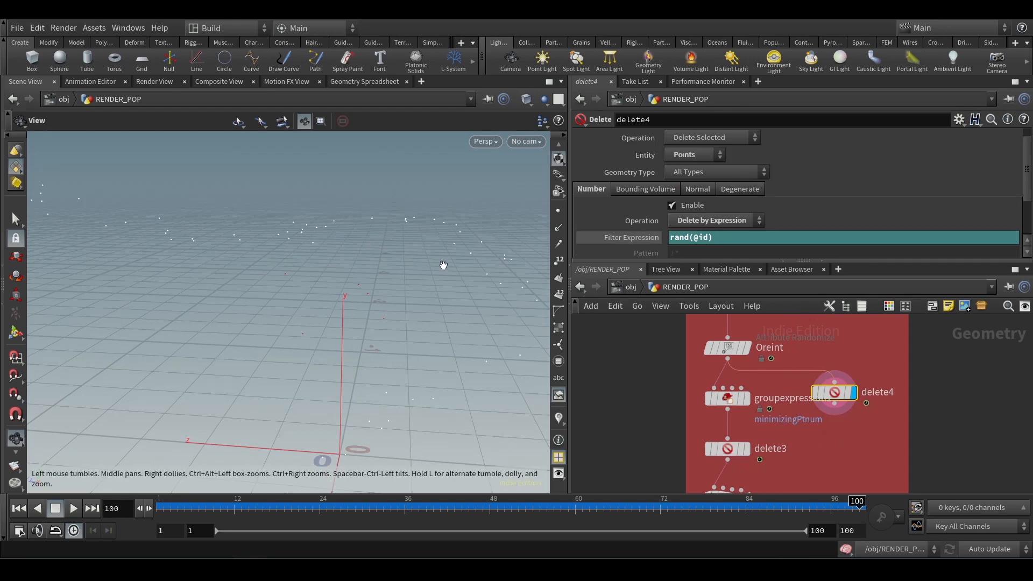
left_click(749, 351)
left_click(858, 370)
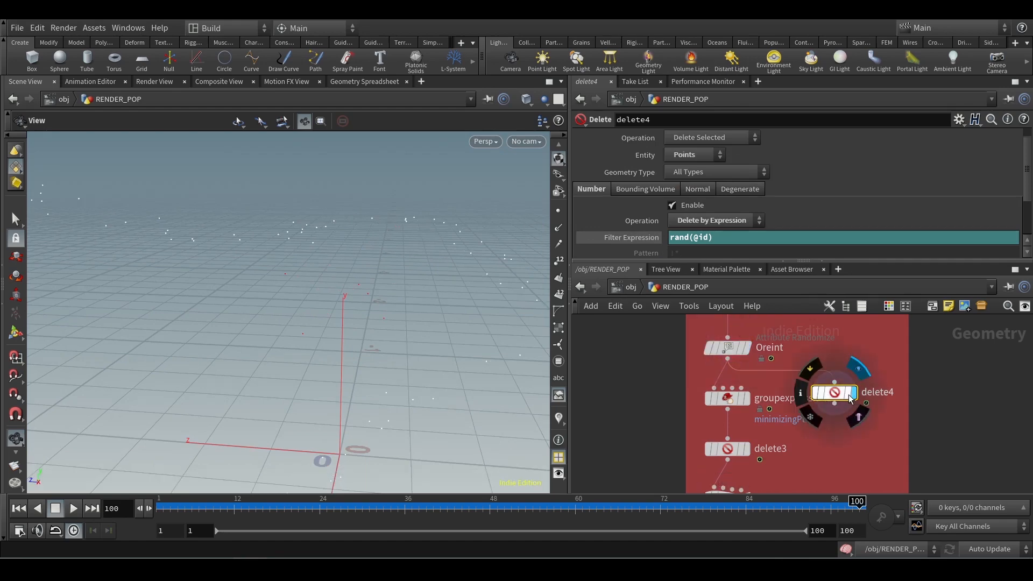
- Delete the delete4 node, and display delete3 with the groupexpression1 parameters open for review
key("Delete")
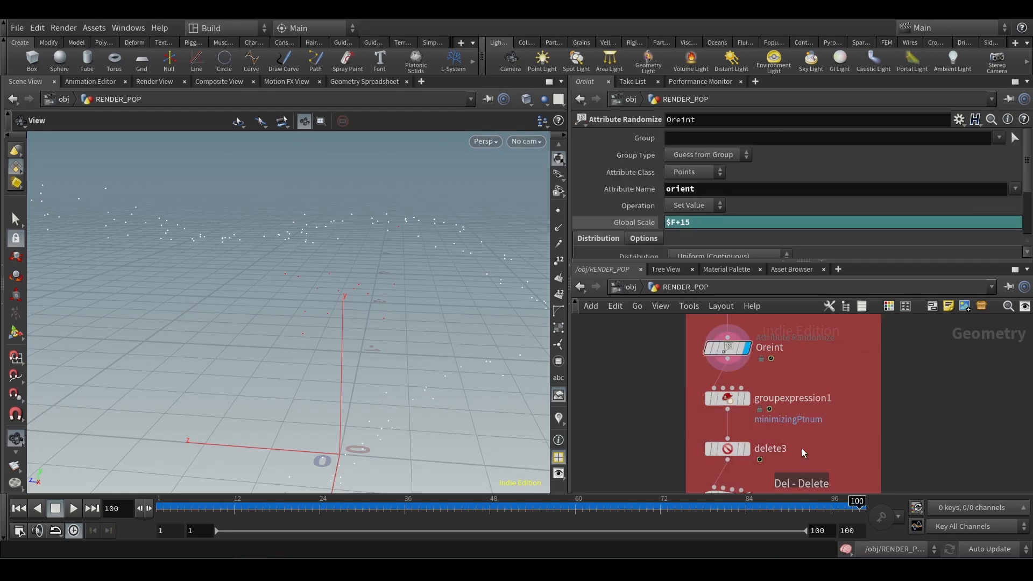
middle_click_drag(913, 433, 911, 390)
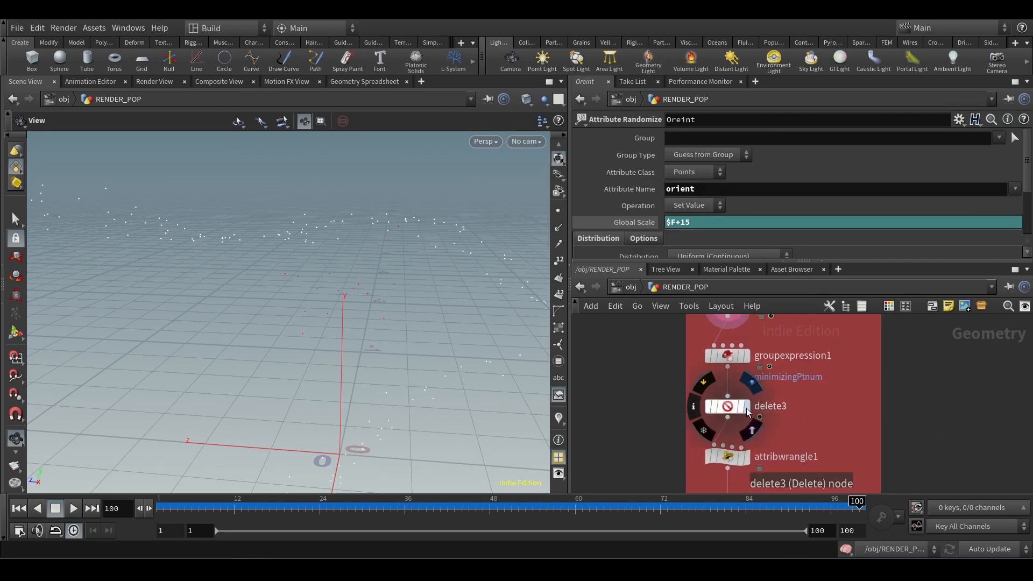
left_click(745, 407)
left_click(730, 406)
left_click(727, 355)
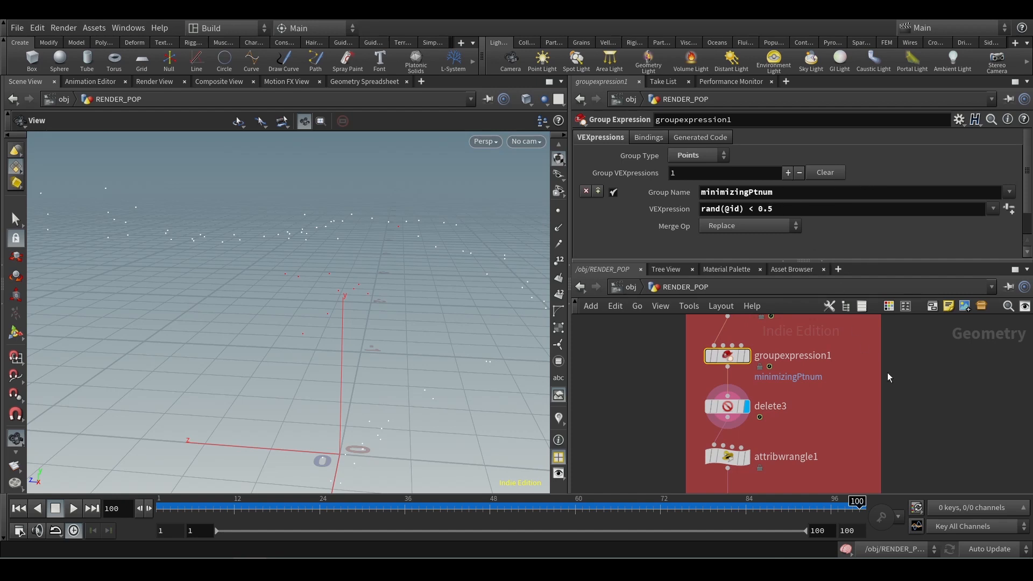
- Display attribwrangle1 and review its VEX code for choice and instancepath, along with the No Of Piece parameter
scroll(886, 372, "down", 3)
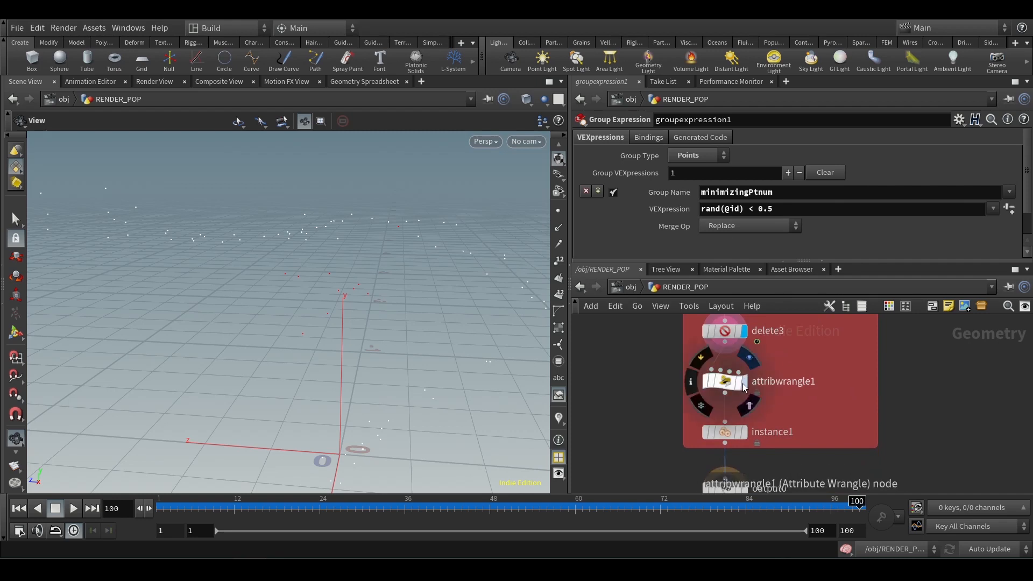
left_click(725, 385)
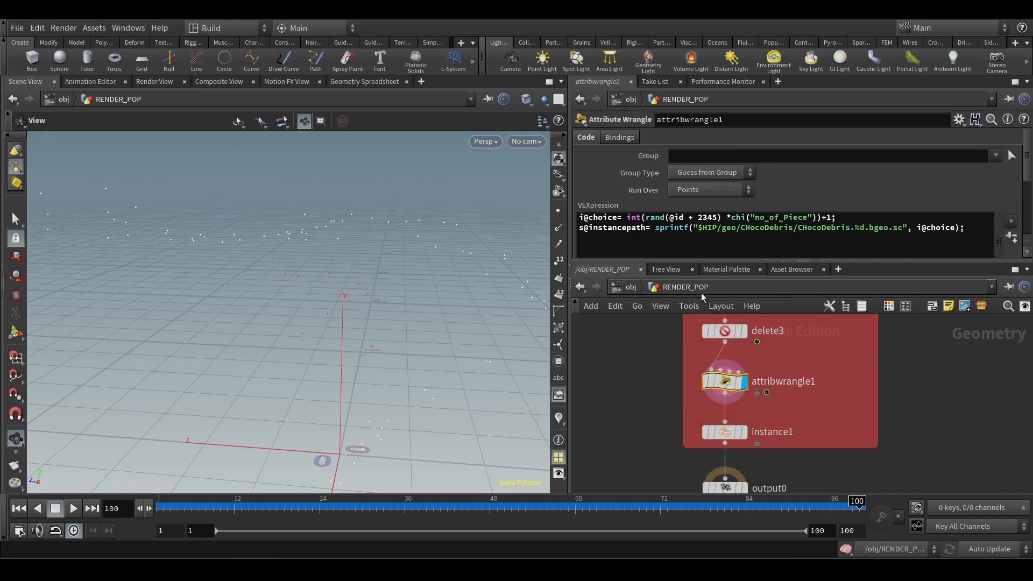
left_click_drag(732, 262, 732, 342)
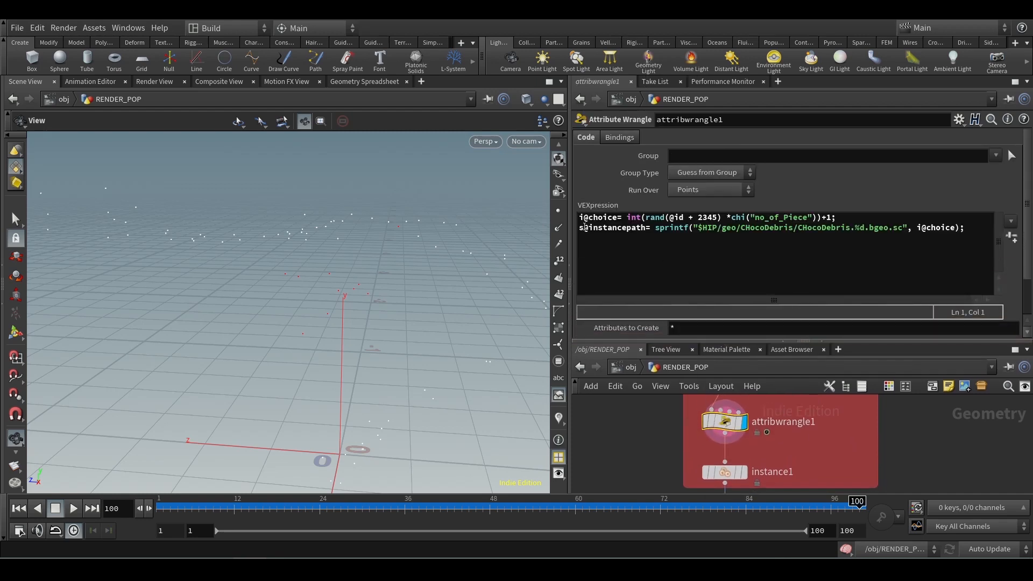
left_click_drag(1026, 238, 1025, 281)
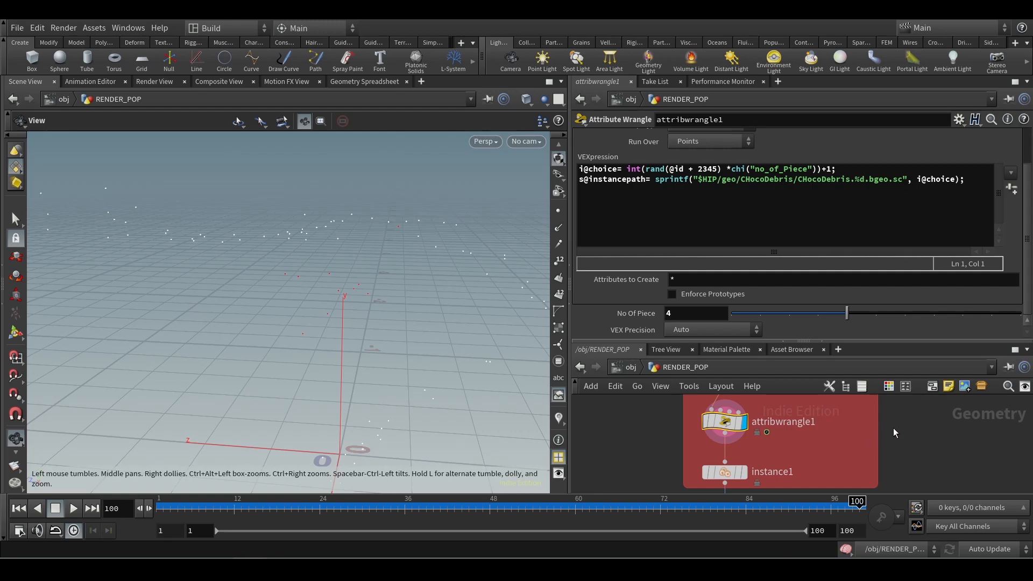
- Display delete3 again and orbit around the thinned particles that feed attribwrangle1
left_click_drag(878, 343, 870, 231)
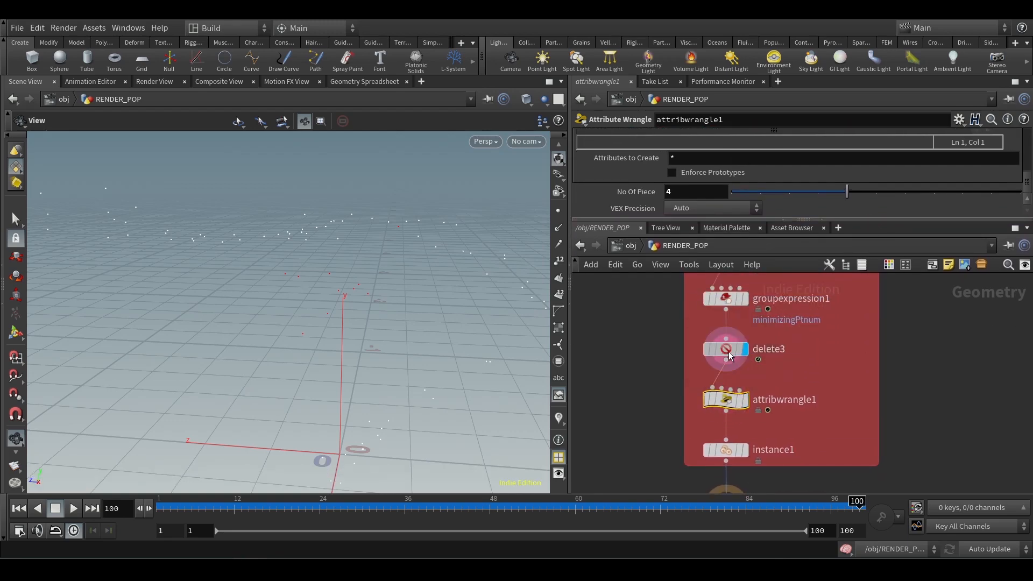
left_click(725, 344)
left_click_drag(386, 317, 421, 348)
middle_click_drag(882, 399, 924, 365)
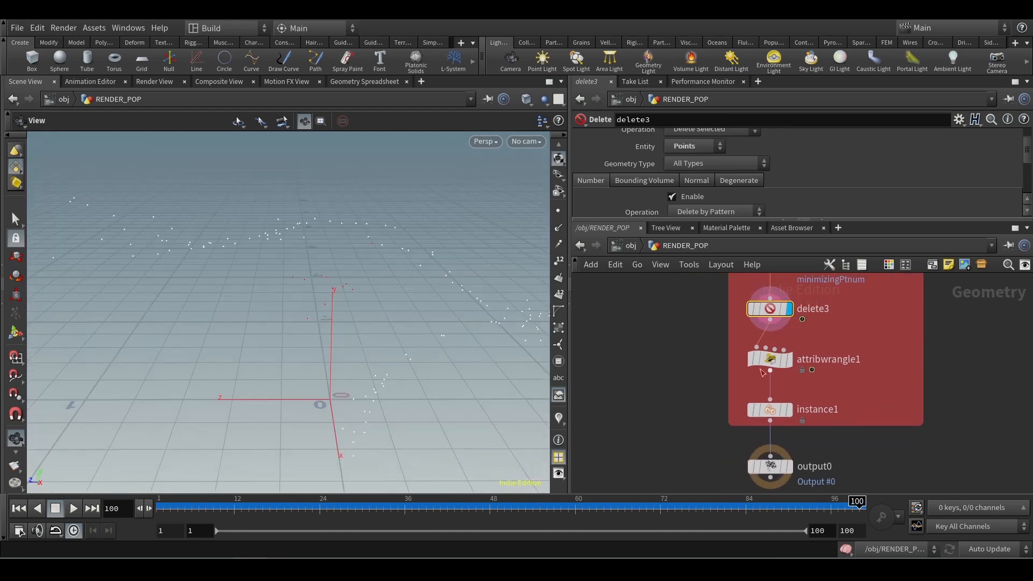
middle_click_drag(645, 378, 661, 395)
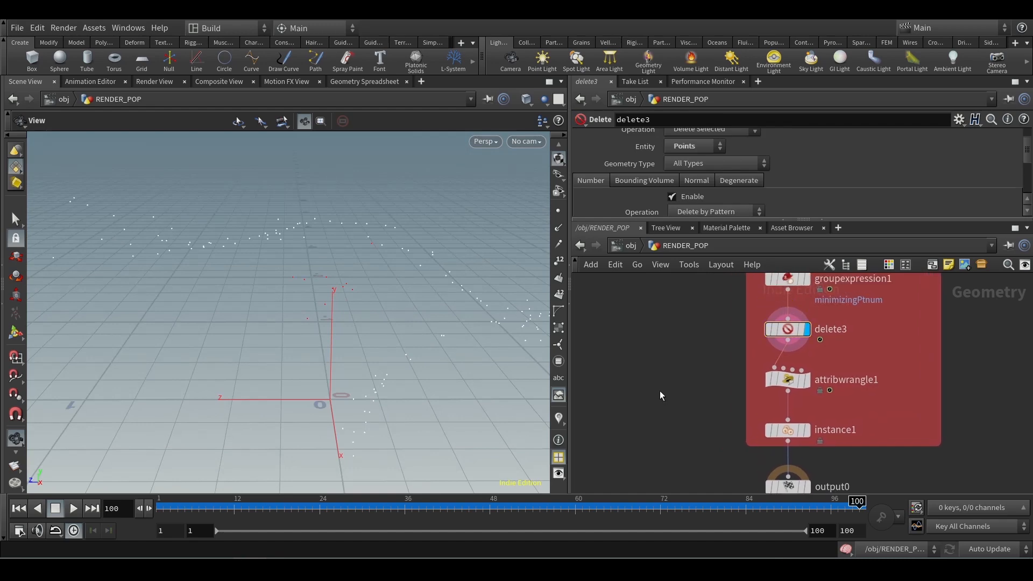
- Add a Copy Stamp node beside the attribwrangle1 branch, outside the red network box
key("Tab")
type("co")
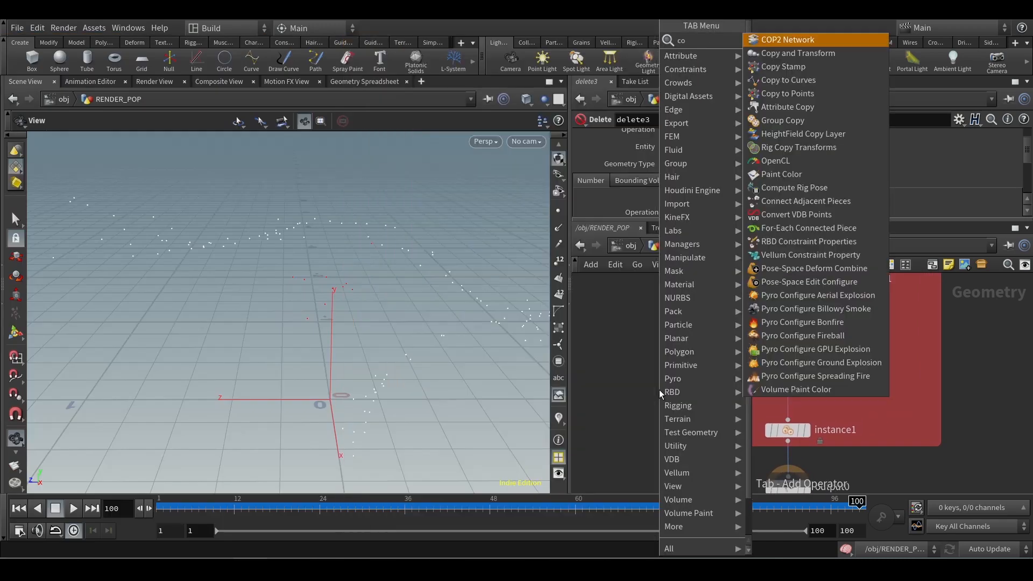
type("p")
key("Down")
key("Down")
key("Return")
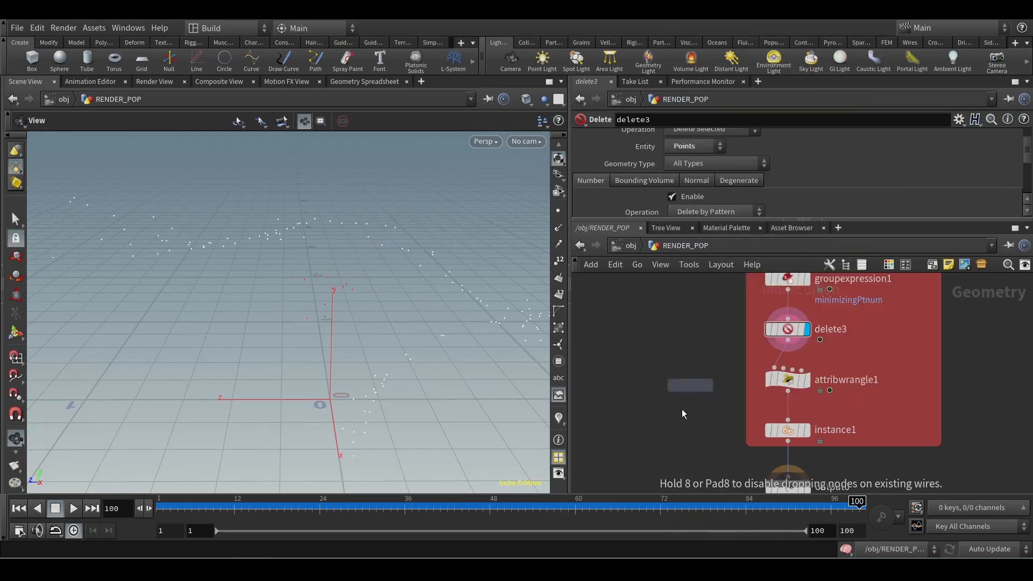
left_click(667, 390)
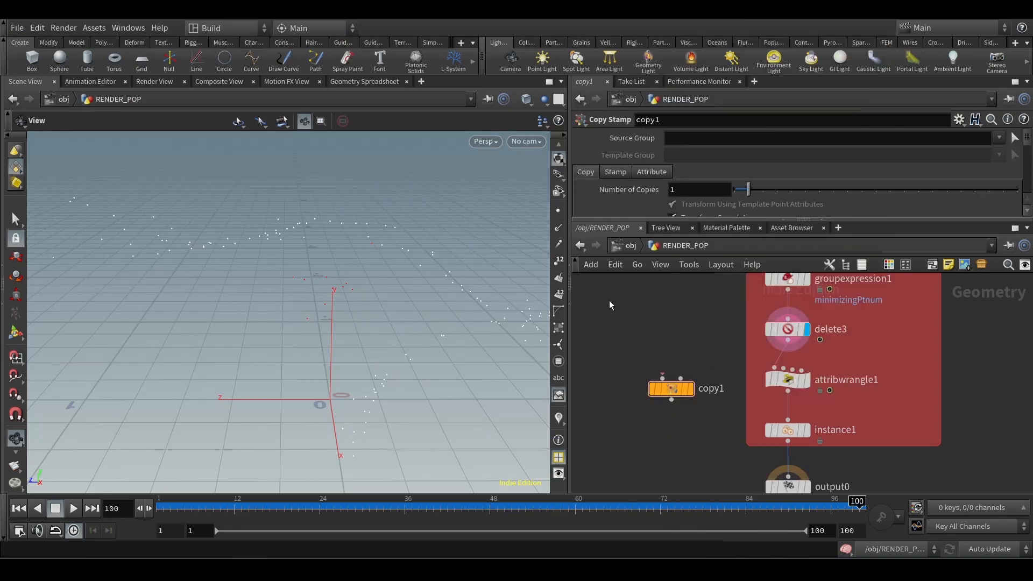
middle_click_drag(626, 308, 700, 373)
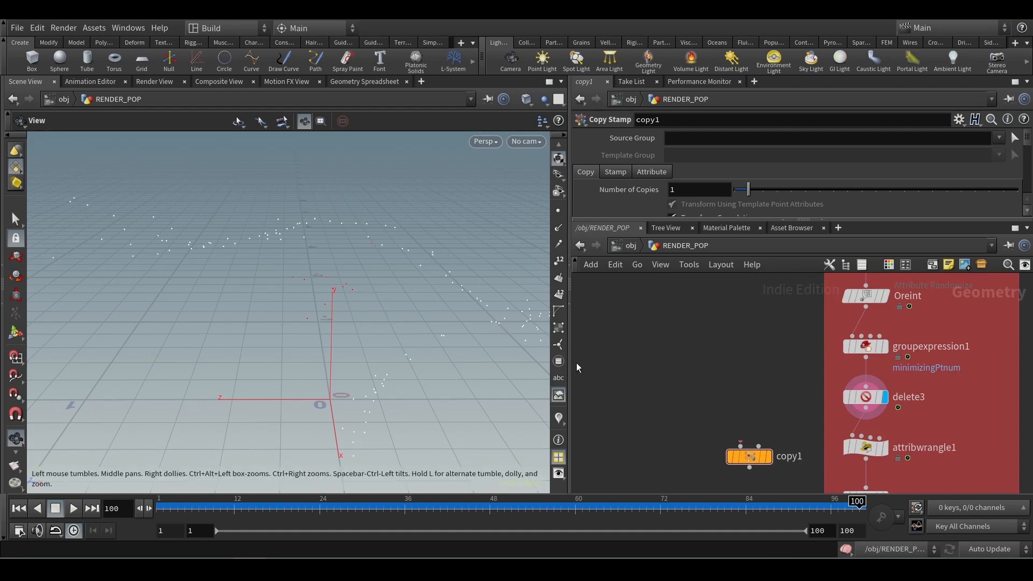
key("u")
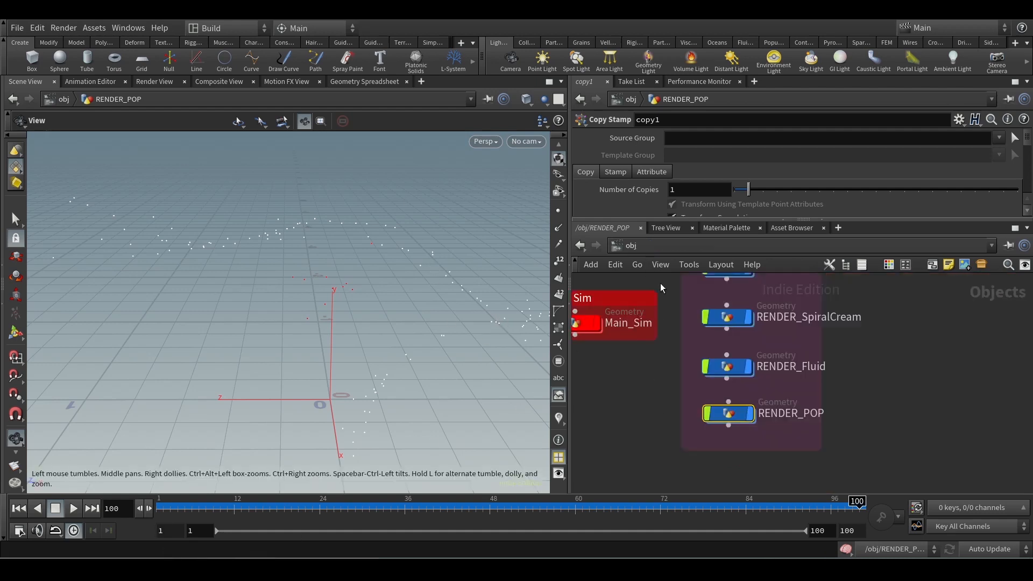
double_click(748, 413)
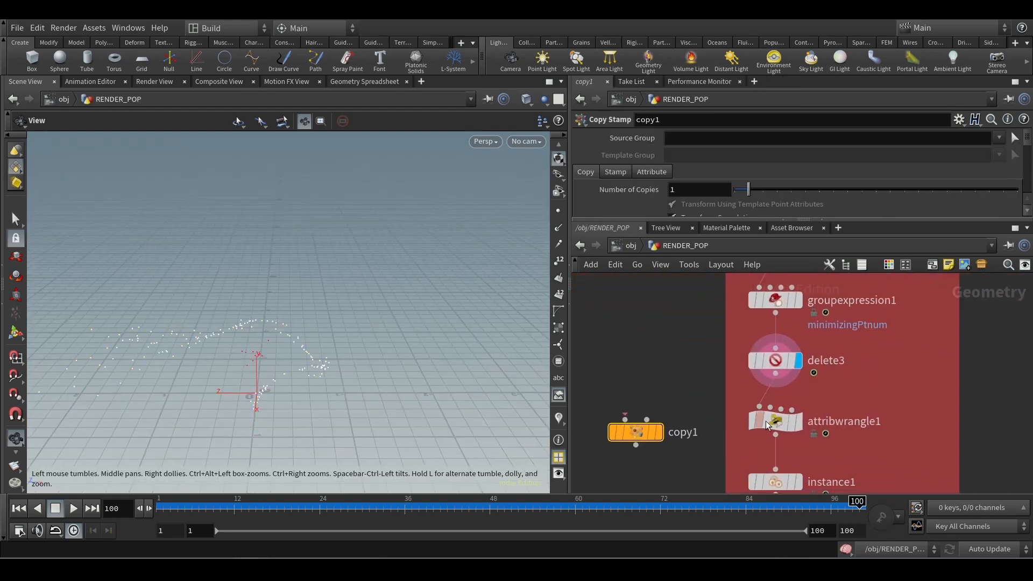
- Display attribwrangle1 and enlarge its parameter area to examine the instancepath file pattern in the VEX code
middle_click_drag(681, 479, 630, 408)
scroll(758, 387, "up", 3)
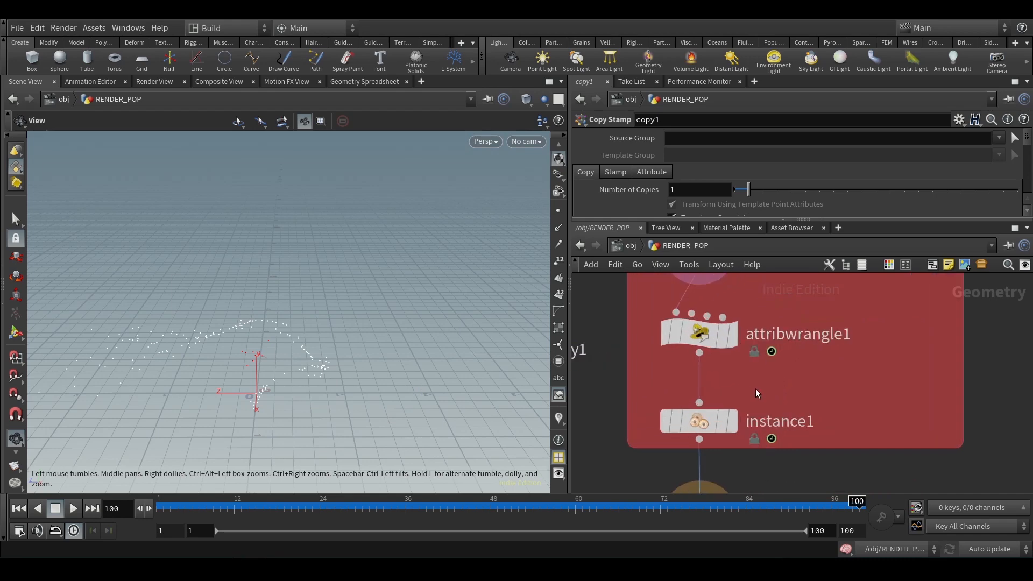
left_click(702, 338)
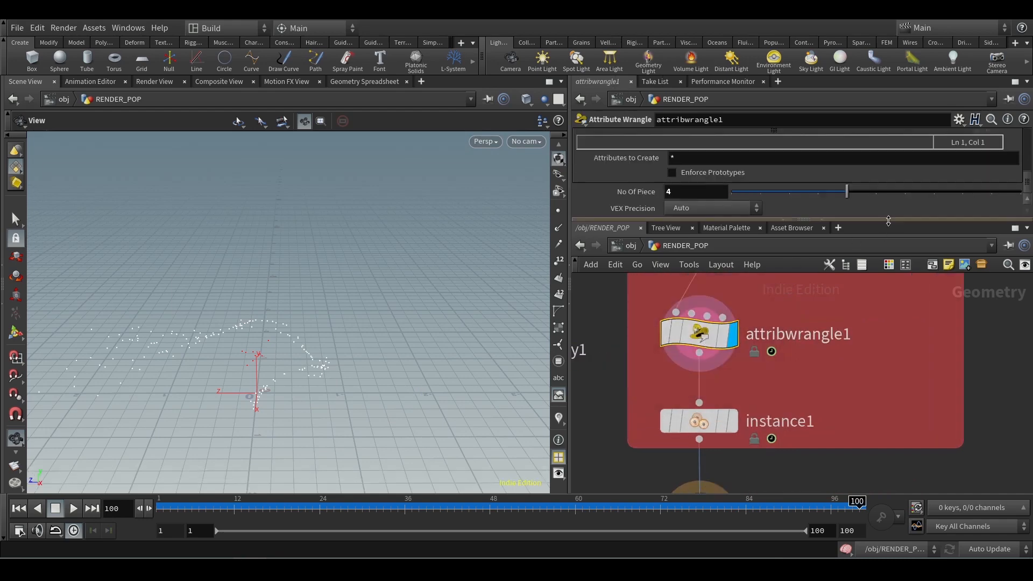
left_click_drag(887, 220, 893, 316)
scroll(1010, 187, "up", 3)
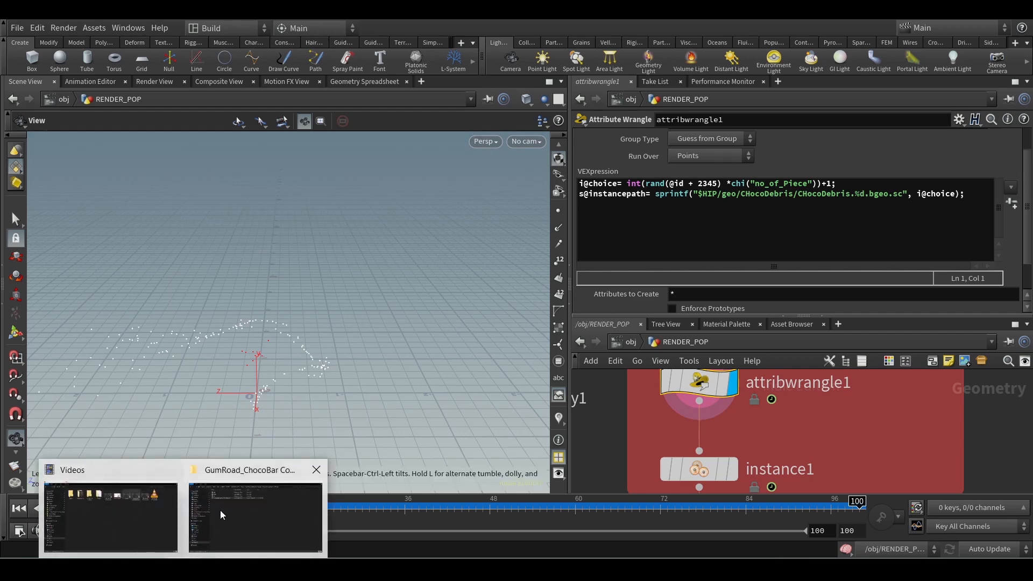
- Switch to File Explorer and inspect the geometry files in the project's geo/CHocoDebris folder
left_click(221, 510)
double_click(217, 97)
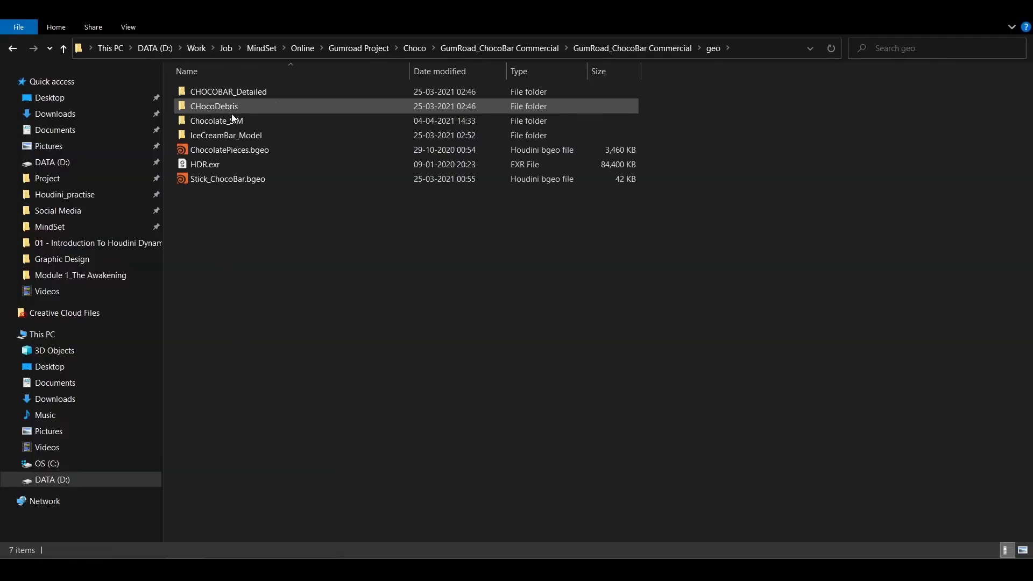
double_click(276, 108)
left_click_drag(295, 192, 223, 80)
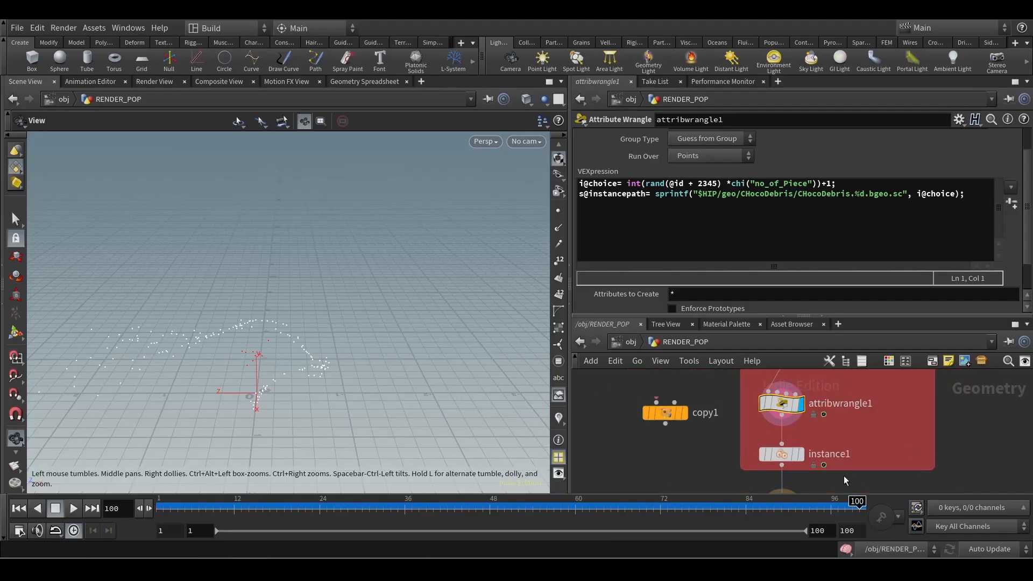
- Return to Houdini, display output0 and orbit around the instanced chocolate pieces
middle_click_drag(844, 476, 843, 424)
scroll(753, 430, "down", 3)
left_click(713, 457)
scroll(286, 369, "up", 8)
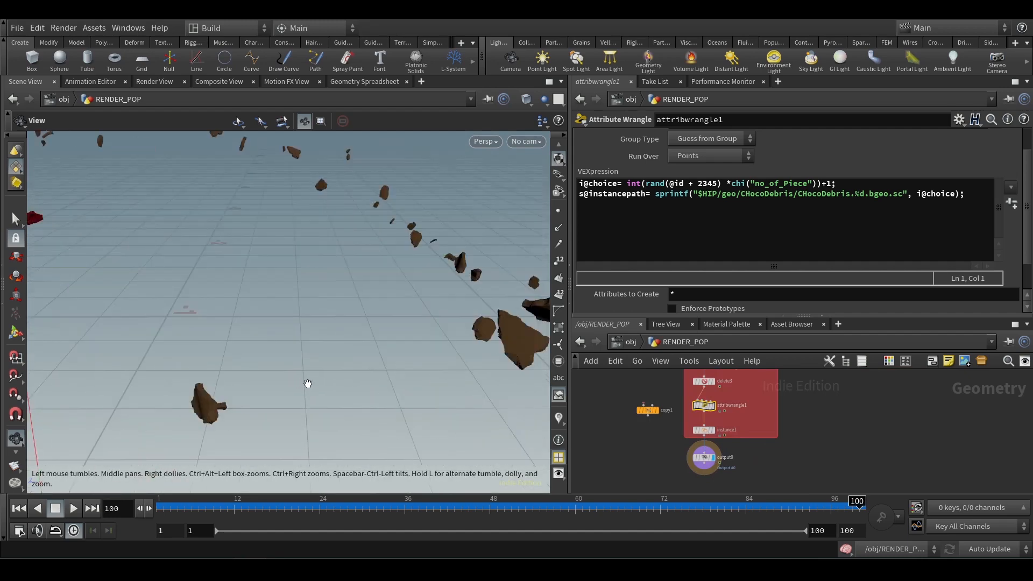
left_click_drag(307, 383, 346, 433)
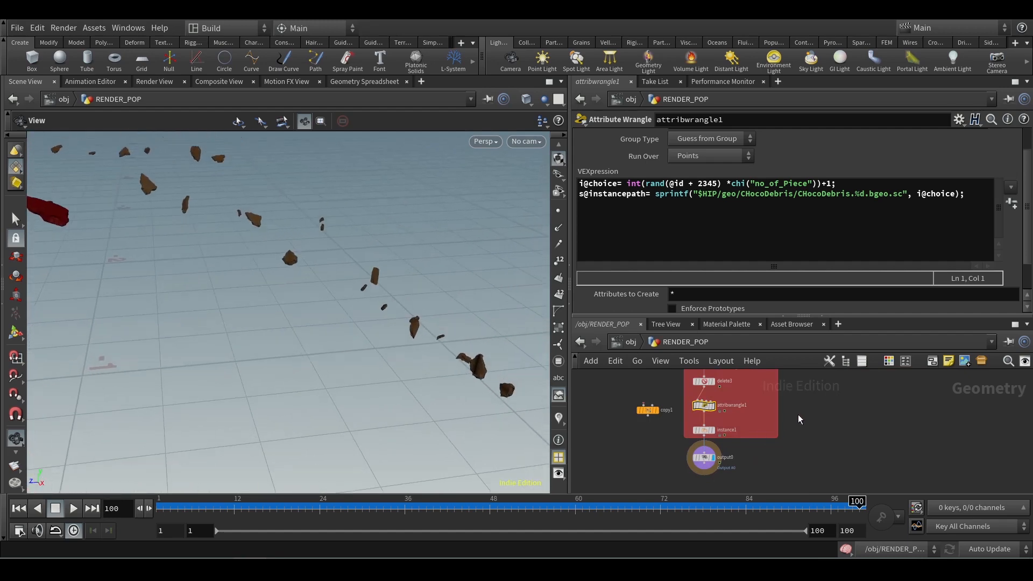
- Open the Pscale node's parameters and compare its random scale settings with the sizes of the chocolate pieces
middle_click_drag(779, 385, 806, 433)
middle_click_drag(808, 392, 848, 439)
scroll(723, 411, "up", 4)
left_click_drag(740, 412, 818, 426)
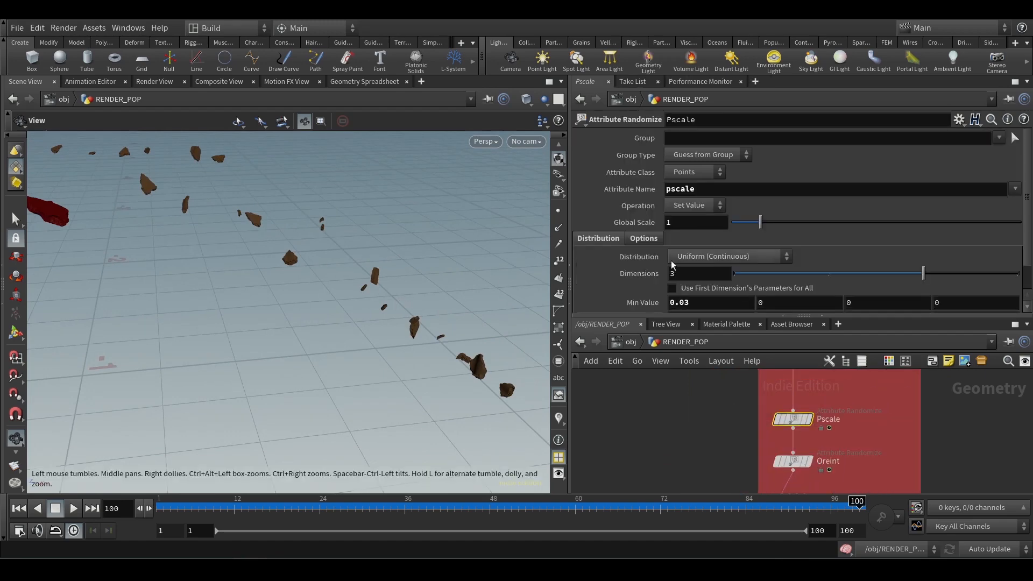
left_click_drag(396, 306, 309, 286)
right_click_drag(369, 294, 386, 294)
scroll(392, 295, "down", 3)
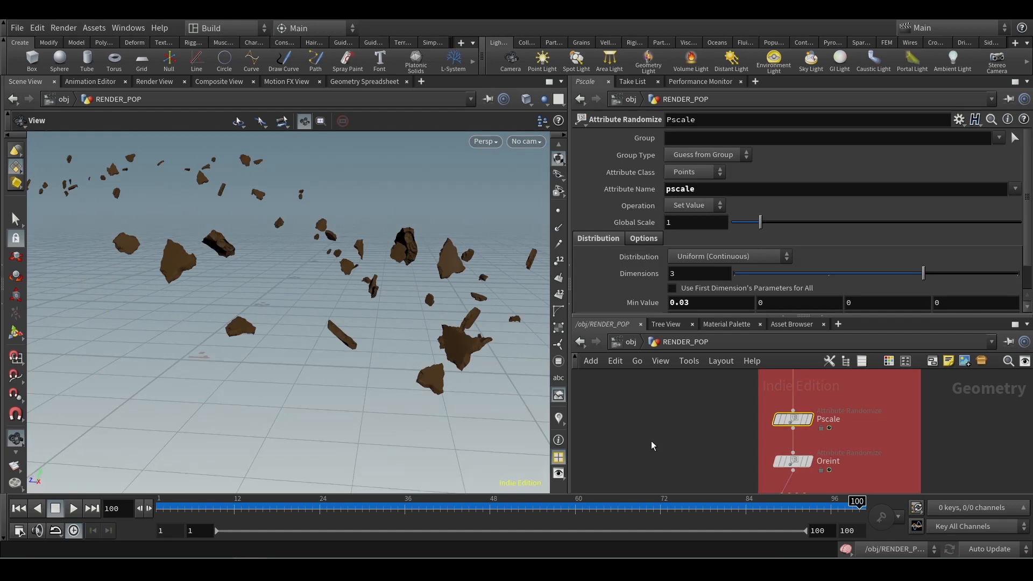
- Reopen attribwrangle1 and highlight the $HIP/geo/CHocoDebris/CHocoDebris.%d.bgeo.sc path in its VEX code
middle_click_drag(651, 445, 666, 405)
middle_click_drag(695, 450, 656, 379)
middle_click_drag(660, 425, 634, 339)
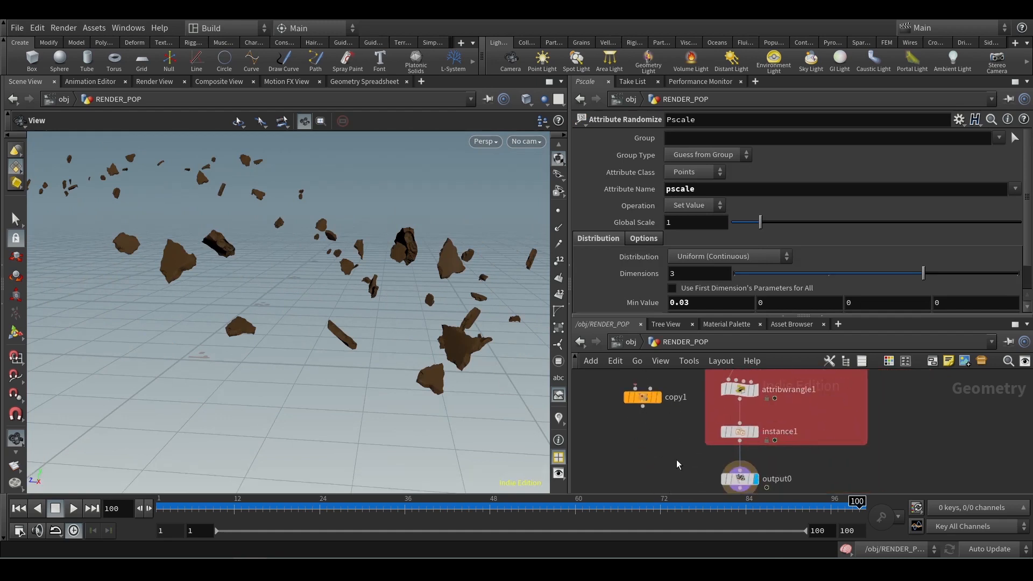
middle_click_drag(676, 459, 655, 425)
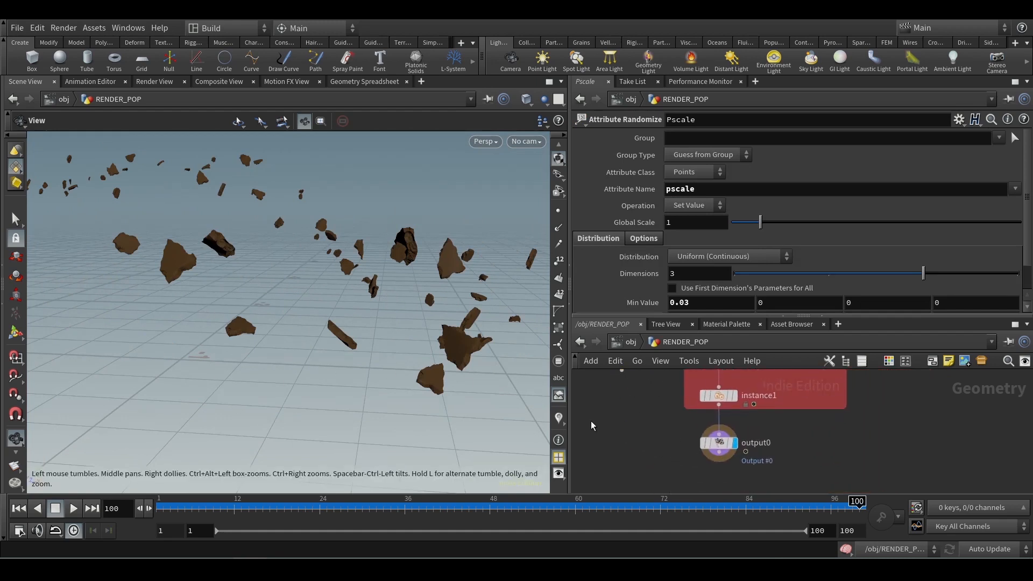
middle_click_drag(656, 404, 674, 456)
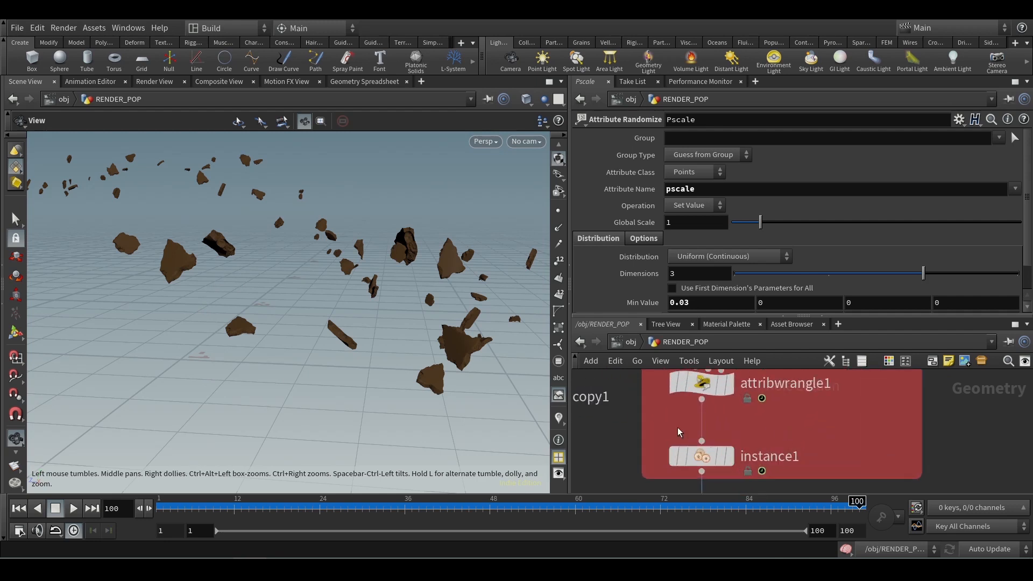
scroll(769, 439, "down", 2)
scroll(763, 439, "up", 4)
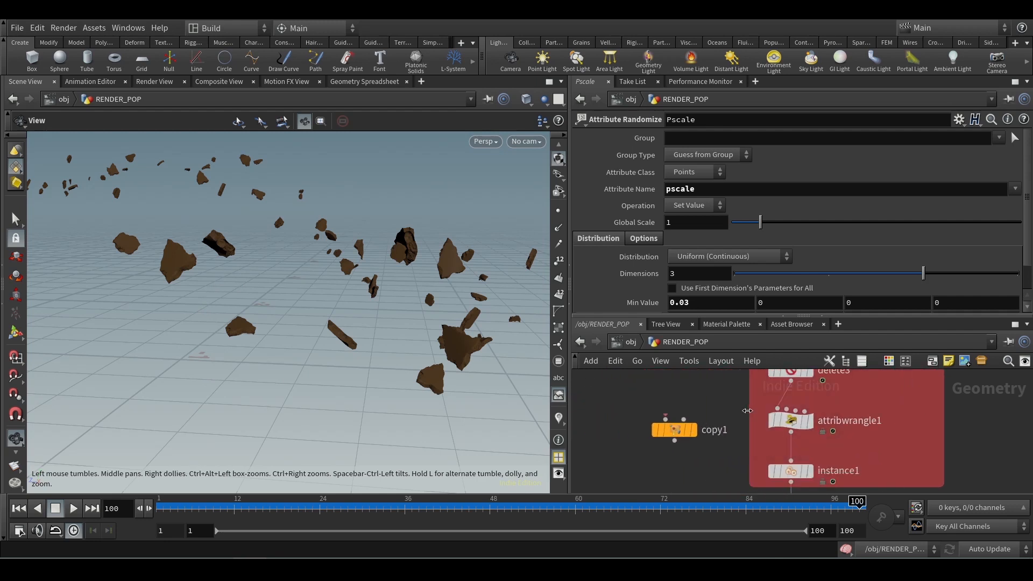
left_click(790, 420)
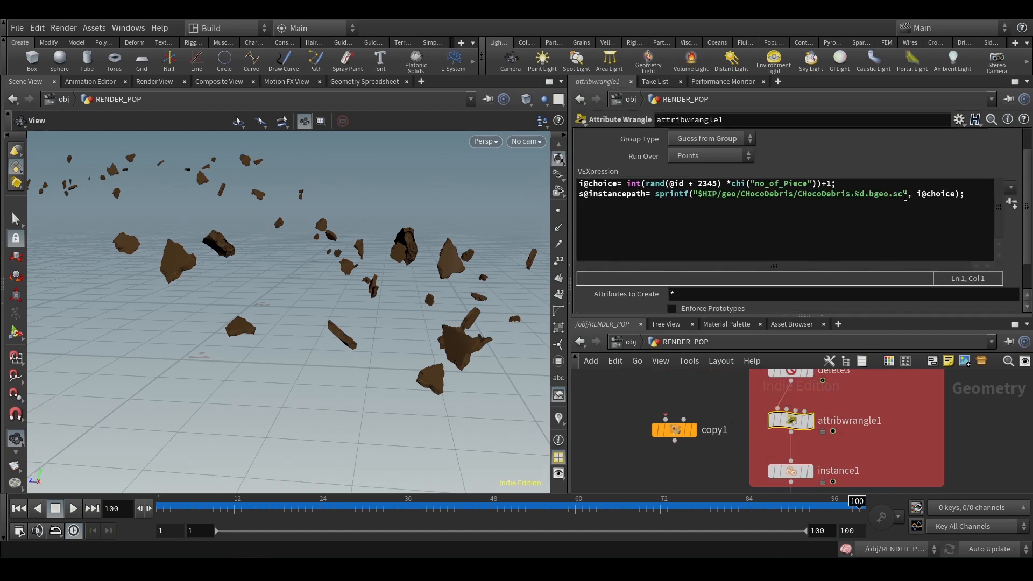
left_click_drag(901, 194, 705, 198)
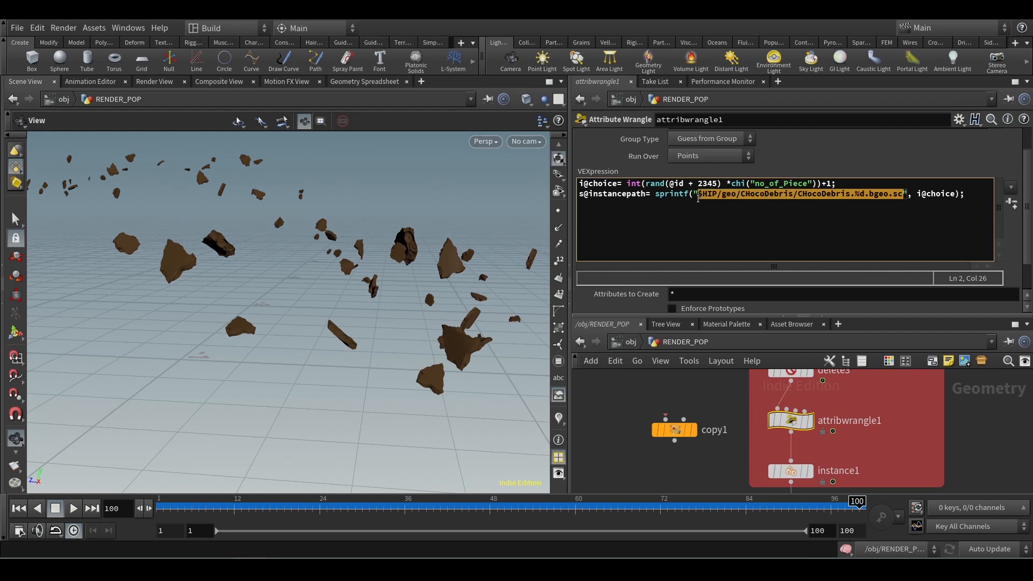
- Connect the delete3 output to the template points input of copy1
scroll(679, 417, "down", 1)
left_click(706, 450)
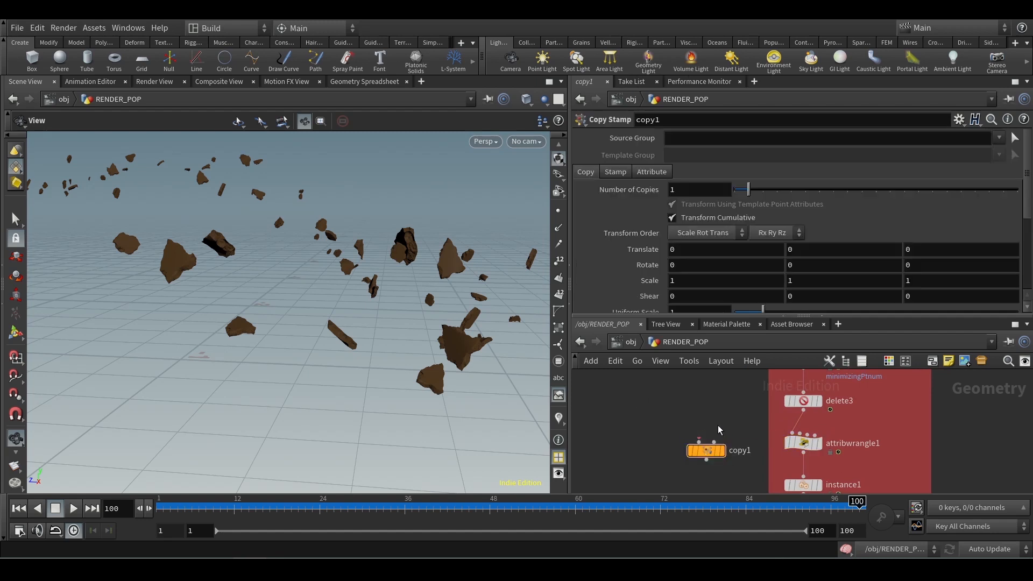
left_click_drag(715, 440, 786, 416)
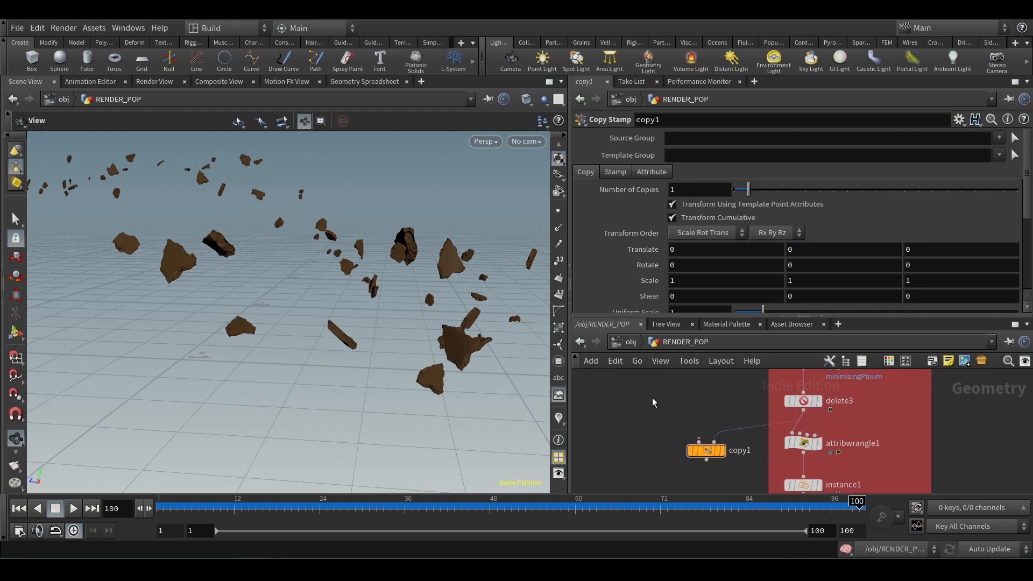
- Add a Sphere node above copy1 and connect it to copy1's source geometry input
key("Tab")
type("spher")
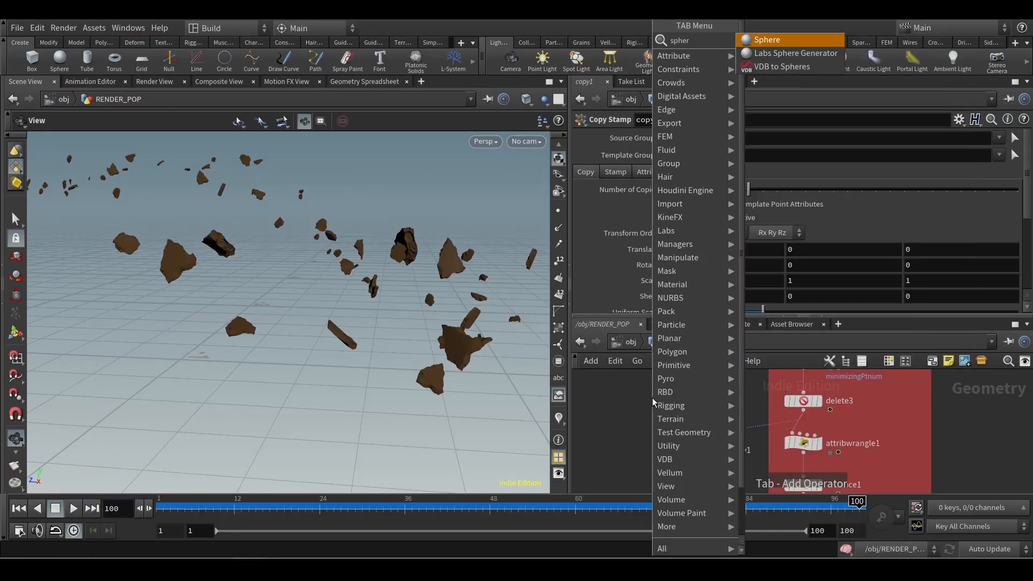
key("Return")
left_click_drag(651, 395, 699, 439)
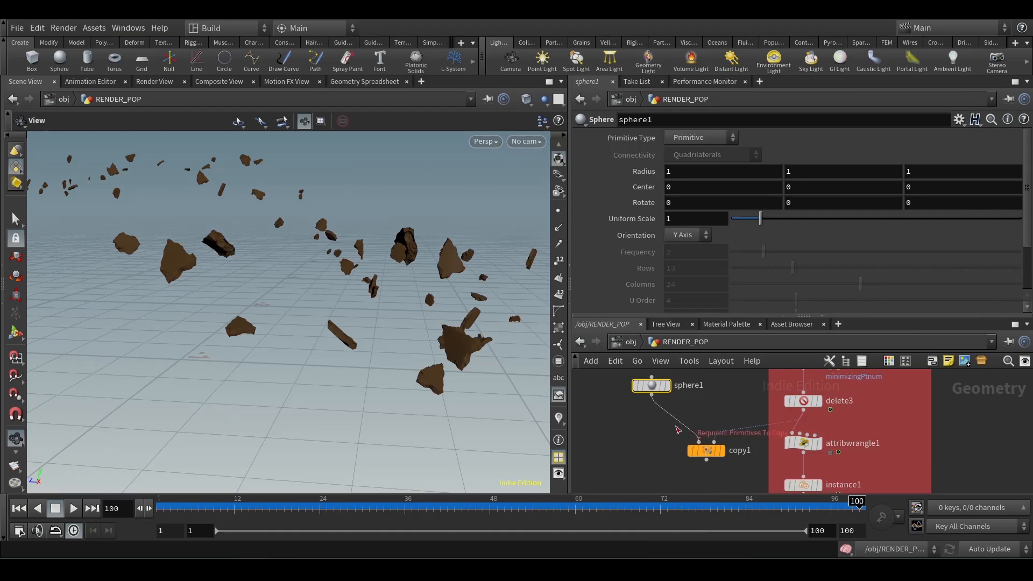
- Display copy1 with a Mountain node inserted after sphere1, and set sphere1's primitive type to Polygon Mesh
left_click(723, 455)
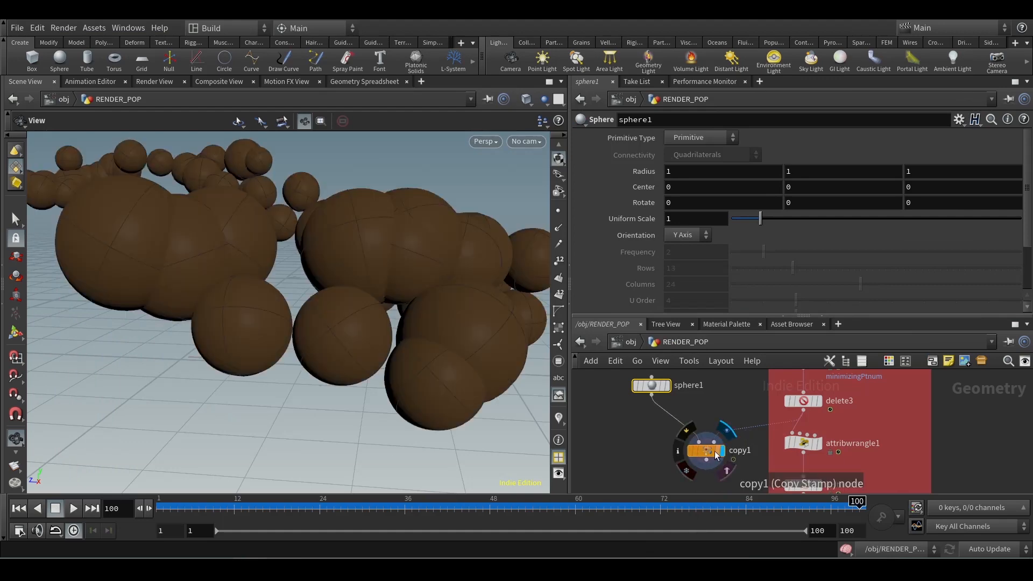
left_click(705, 138)
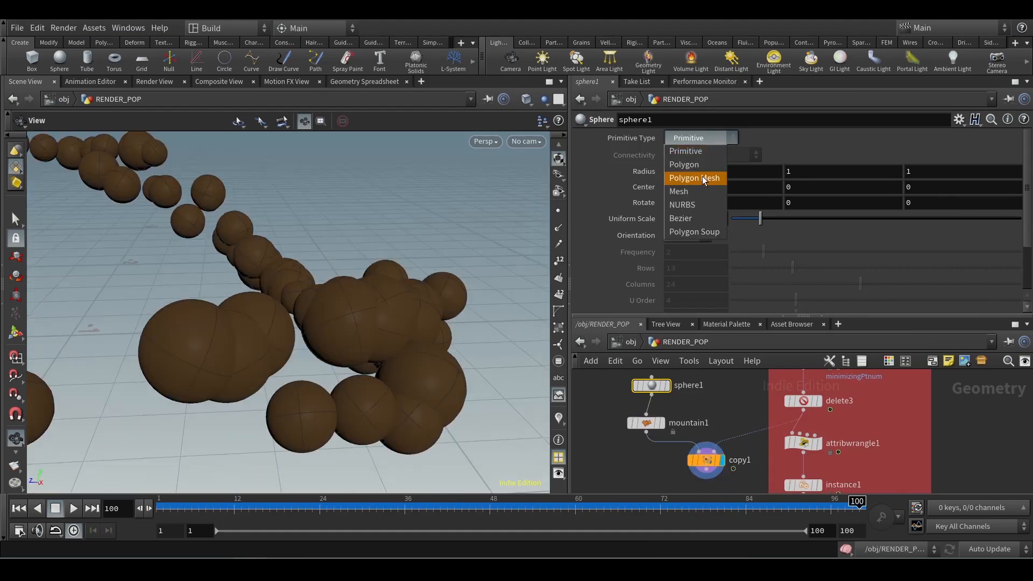
left_click(705, 179)
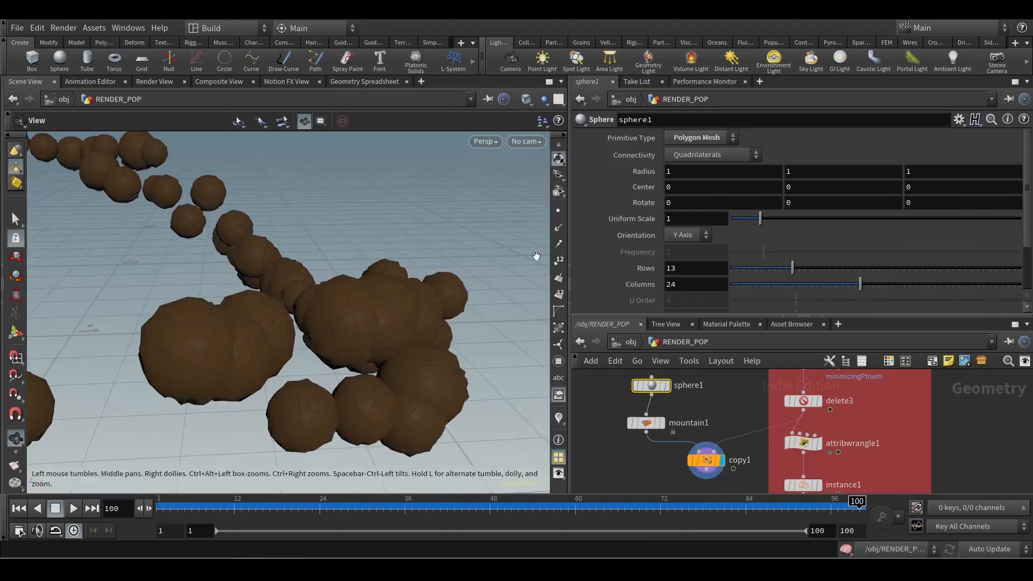
left_click_drag(355, 350, 371, 366)
scroll(307, 332, "down", 3)
scroll(645, 377, "down", 6)
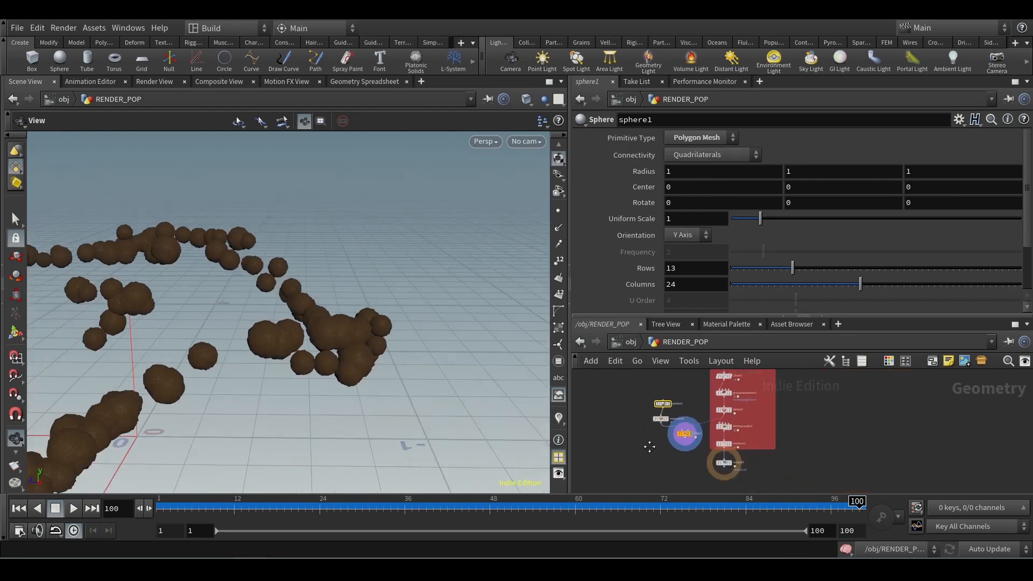
- Return to the obj level, move the timeline to frame 10 and give the network editor more height
left_click(632, 341)
scroll(919, 448, "down", 2)
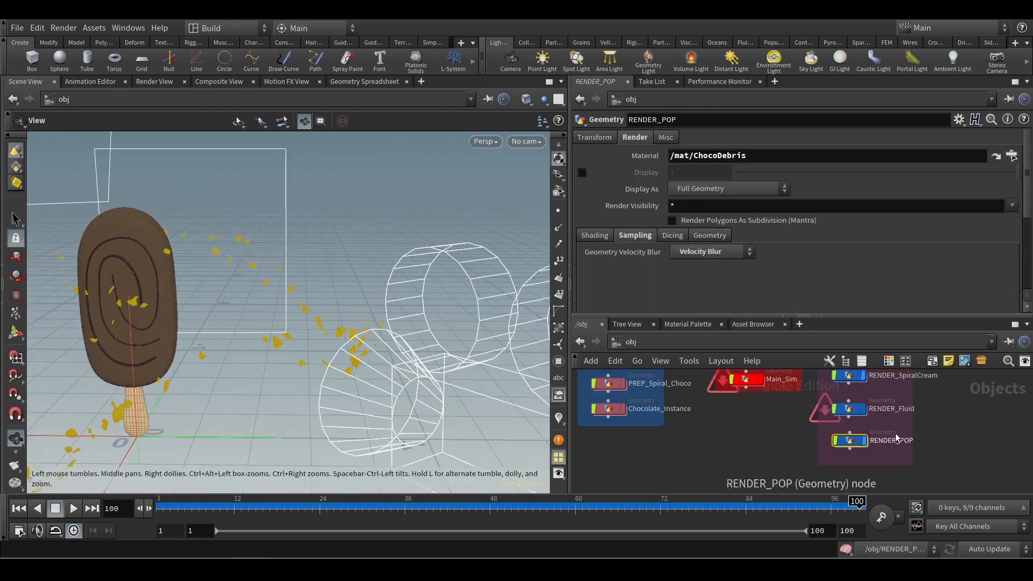
left_click(213, 505)
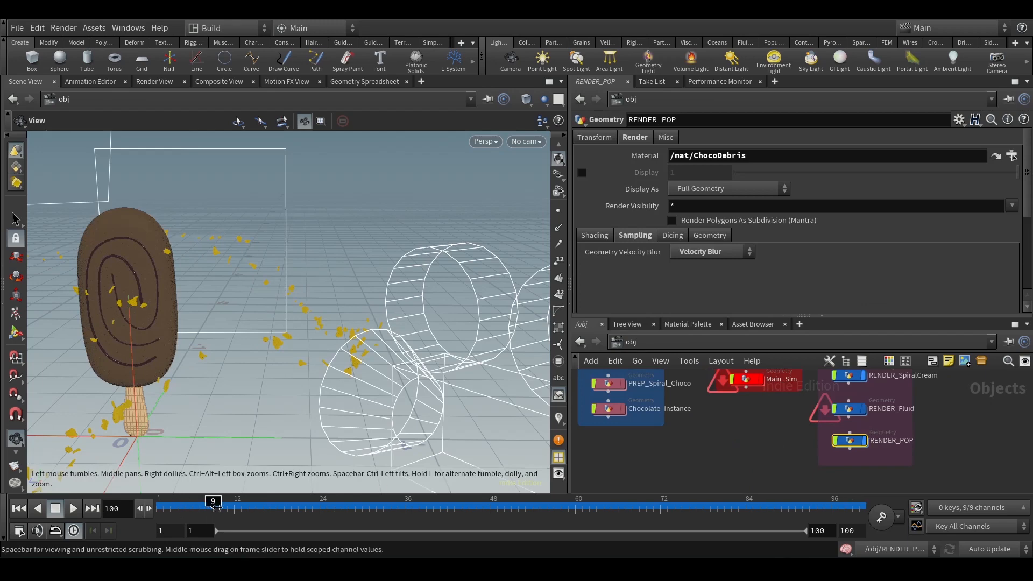
left_click_drag(832, 315, 832, 205)
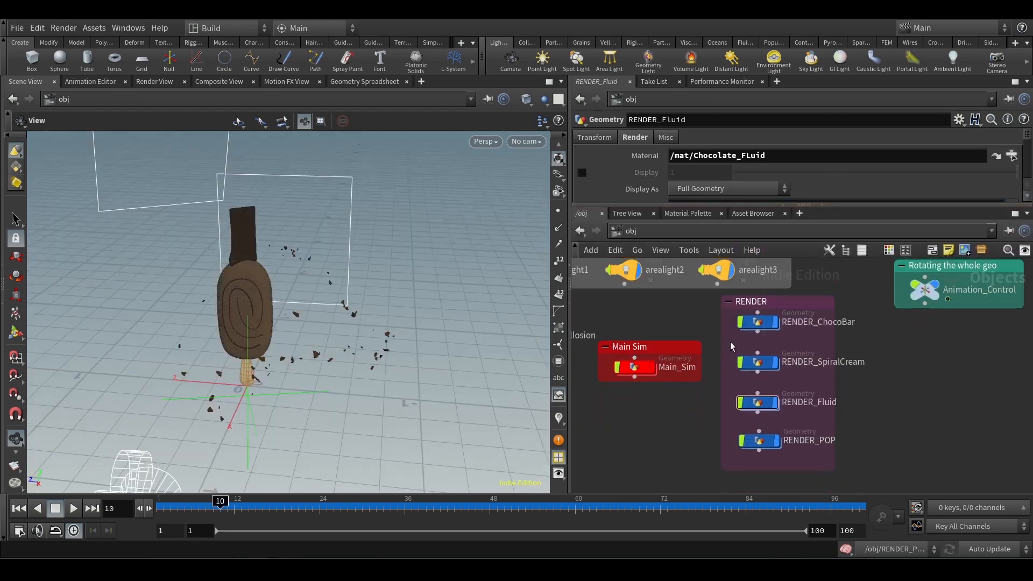
- Inspect the RENDER_ChocoBar, RENDER_SpiralCream, RENDER_Fluid, Main_Sim and RENDER_POP objects in turn
left_click(757, 322)
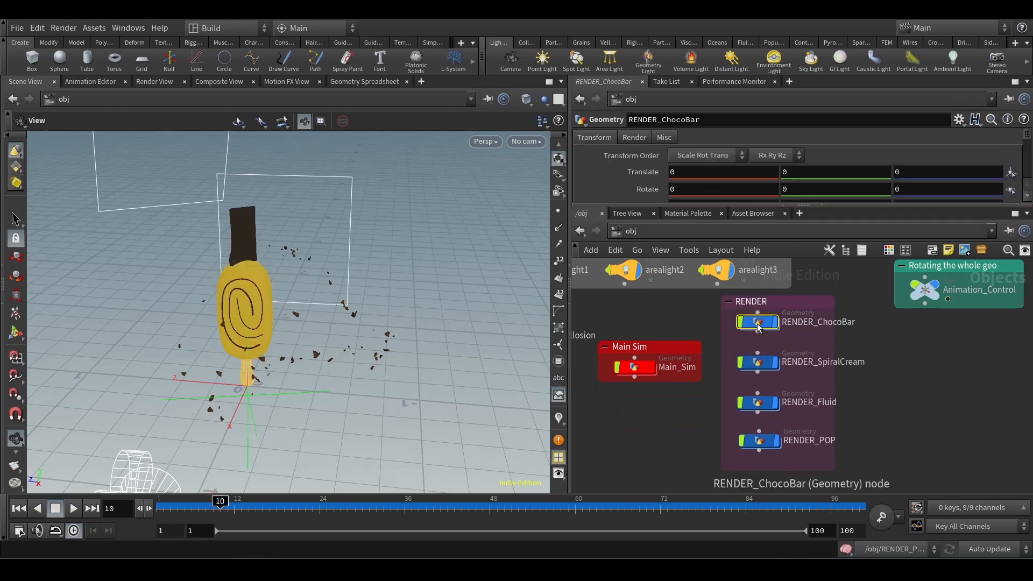
middle_click_drag(638, 430, 654, 455)
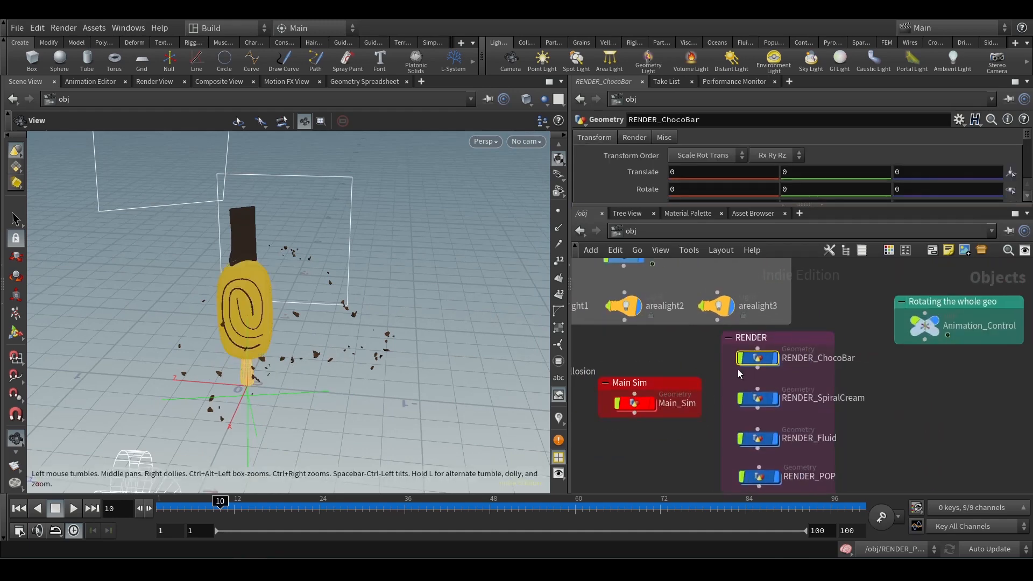
left_click(758, 401)
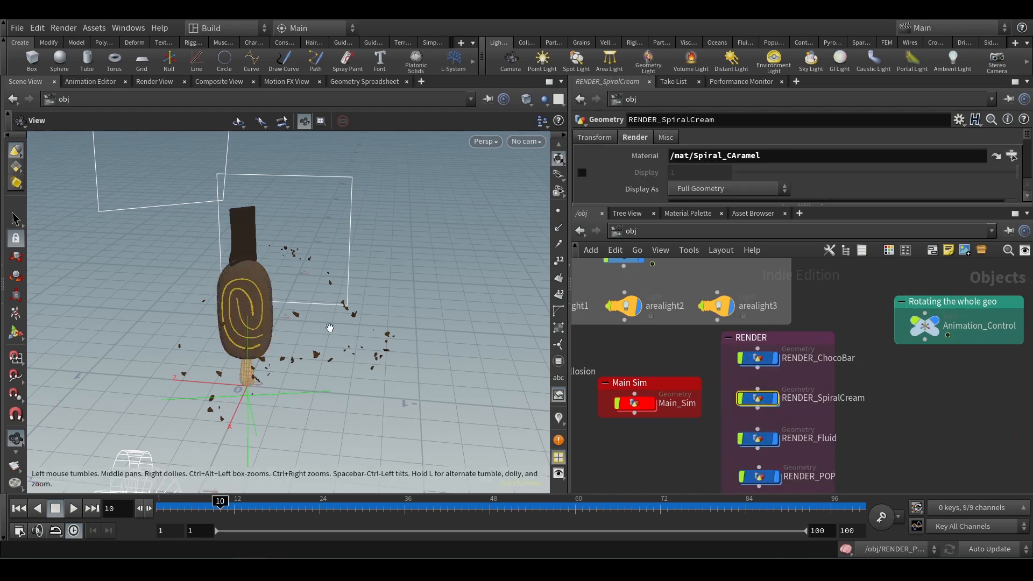
middle_click_drag(631, 466, 800, 416)
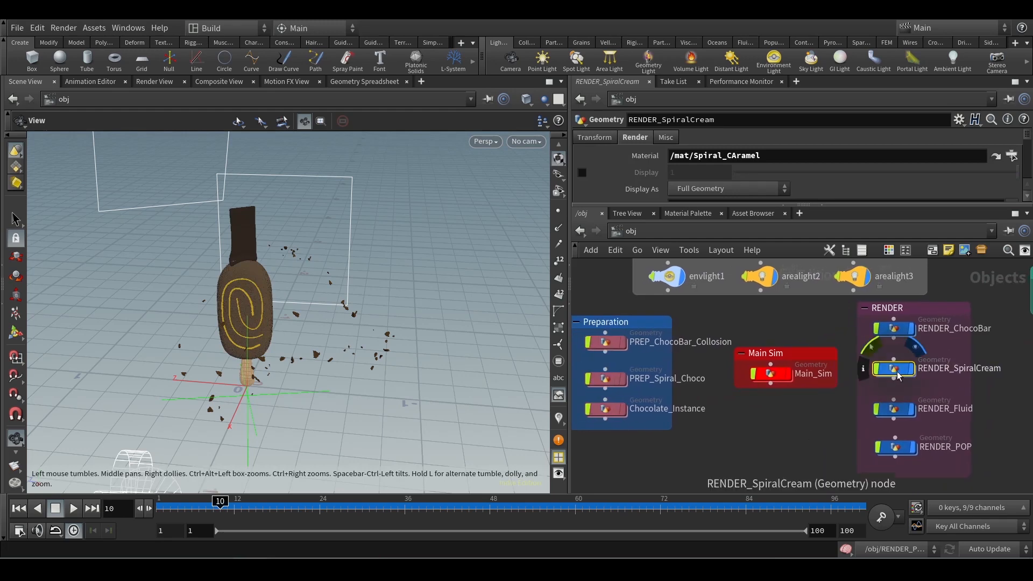
left_click(893, 409)
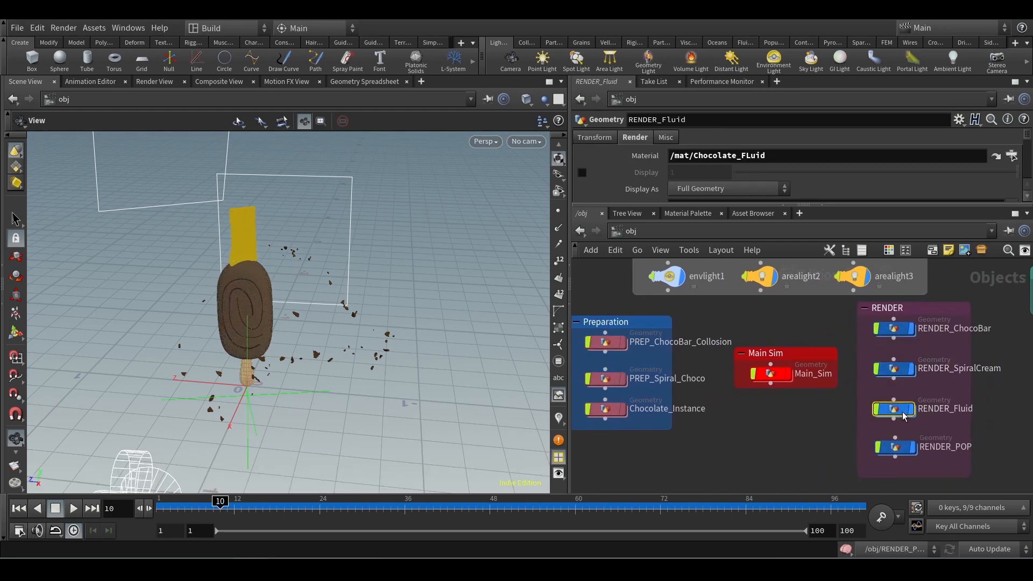
left_click(773, 379)
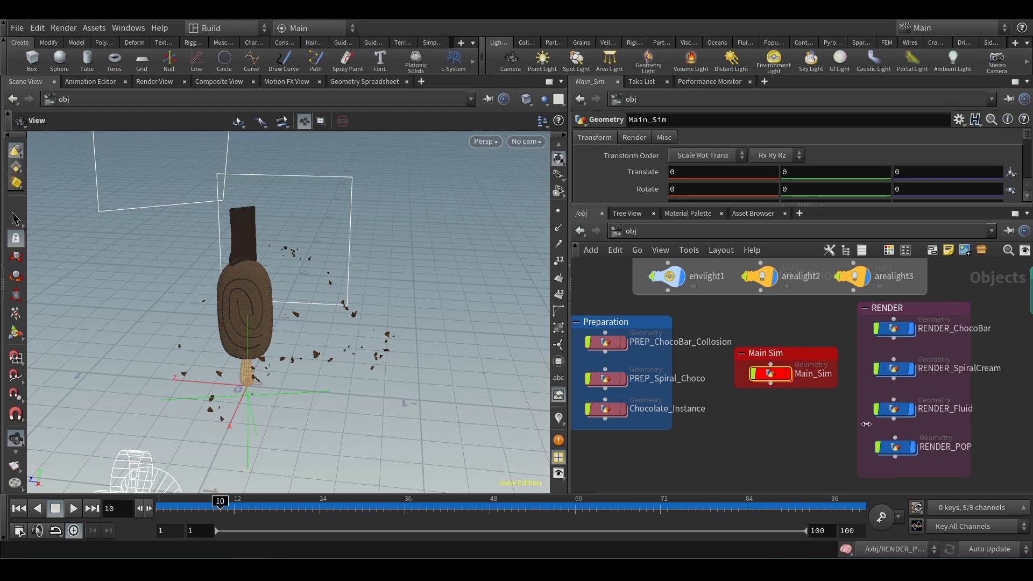
left_click(894, 410)
left_click(900, 453)
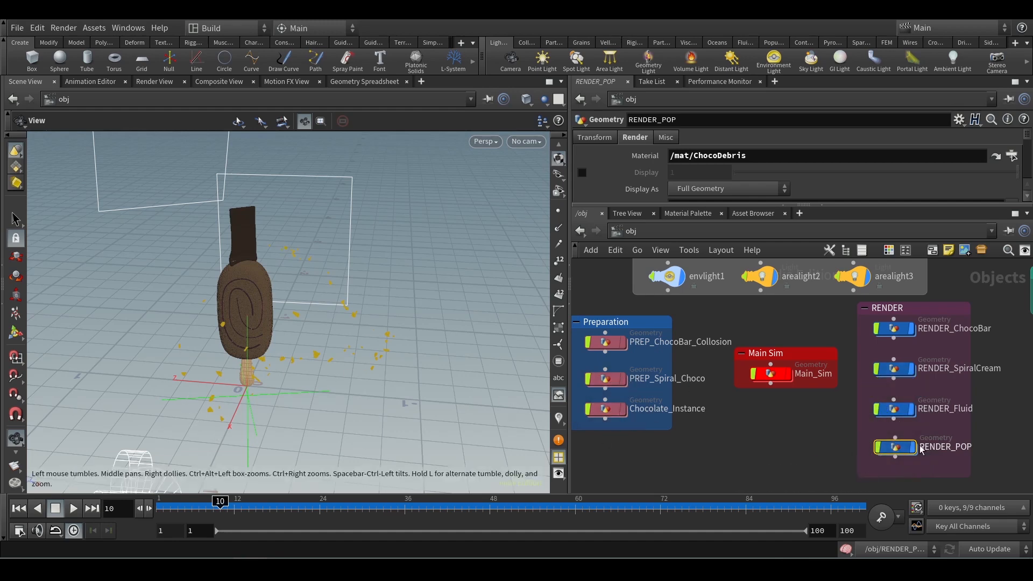
- Connect Animation_Control's output to the inputs of all four objects in the RENDER group
middle_click_drag(841, 444, 758, 453)
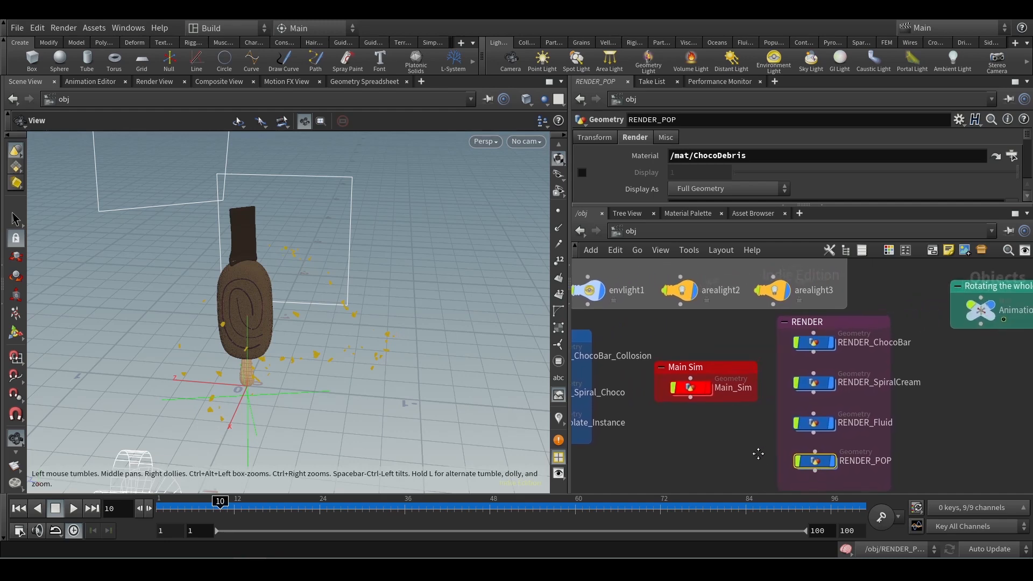
middle_click_drag(990, 372, 910, 384)
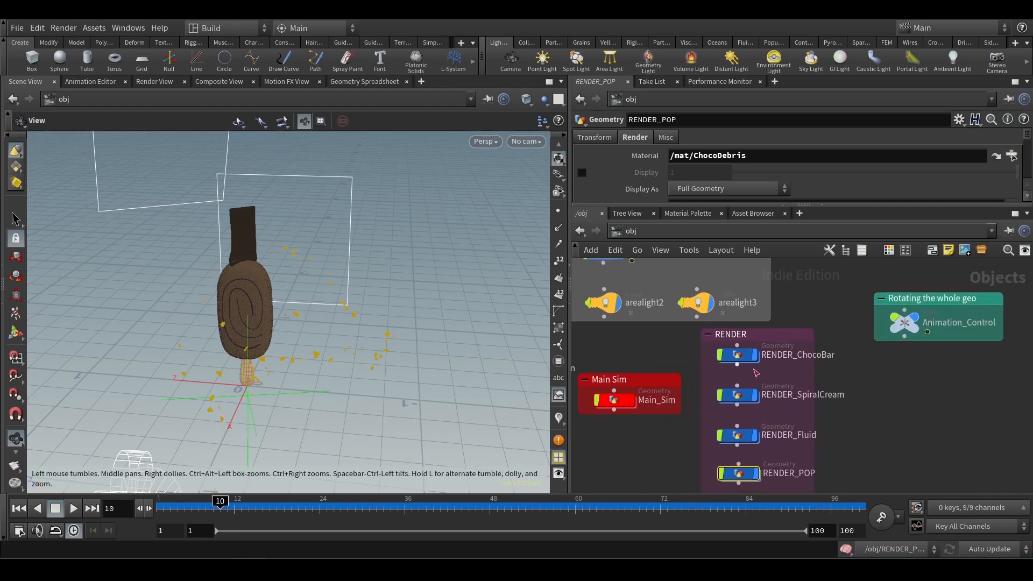
left_click_drag(694, 353, 757, 428)
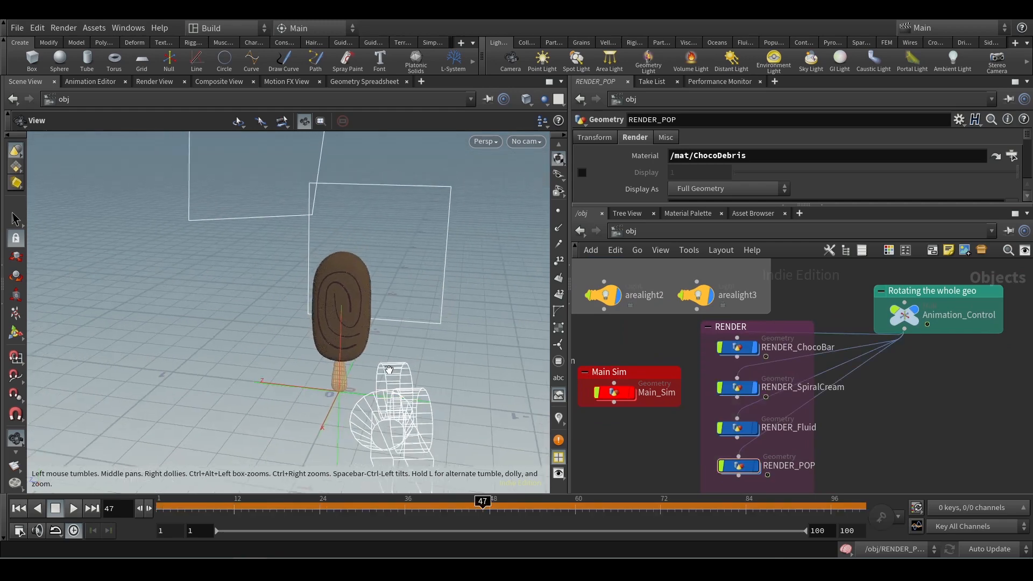
- Scrub the timeline to check the chocolate bar's motion under Animation_Control, returning to frame 1
left_click_drag(359, 361, 347, 365)
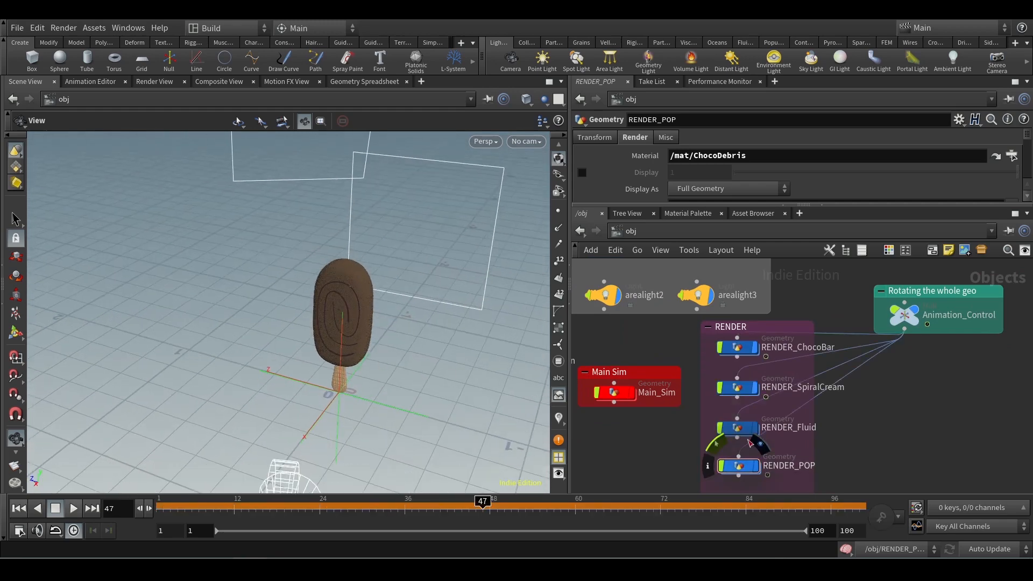
left_click(19, 508)
left_click(318, 505)
left_click_drag(328, 502, 116, 506)
left_click_drag(286, 390, 274, 424)
right_click_drag(274, 424, 265, 404)
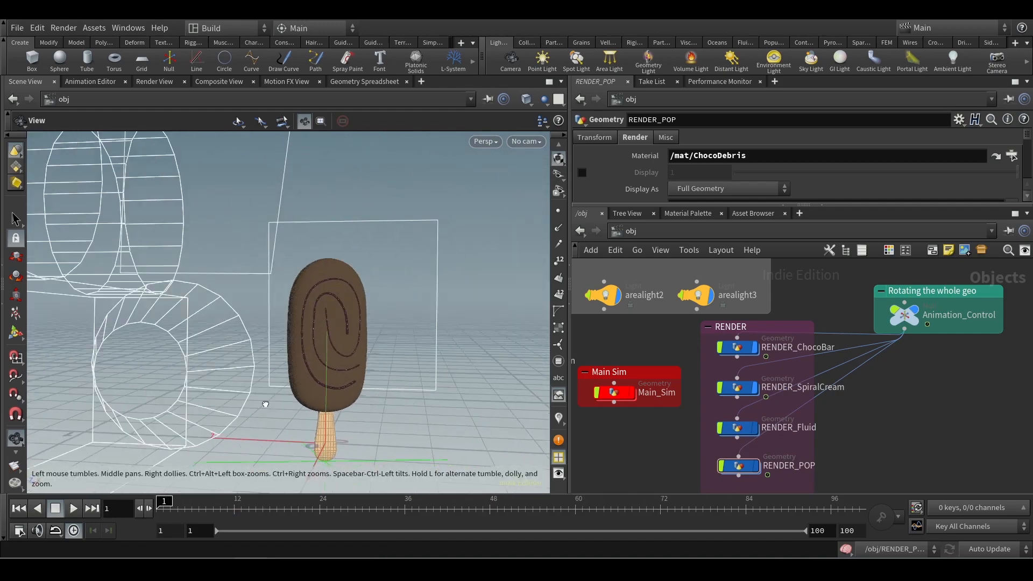
left_click_drag(265, 404, 253, 411)
middle_click_drag(260, 387, 247, 362)
- Select RENDER_ChocoBar and examine its connection to Animation_Control along with the first frames of the animation
left_click_drag(706, 360, 768, 312)
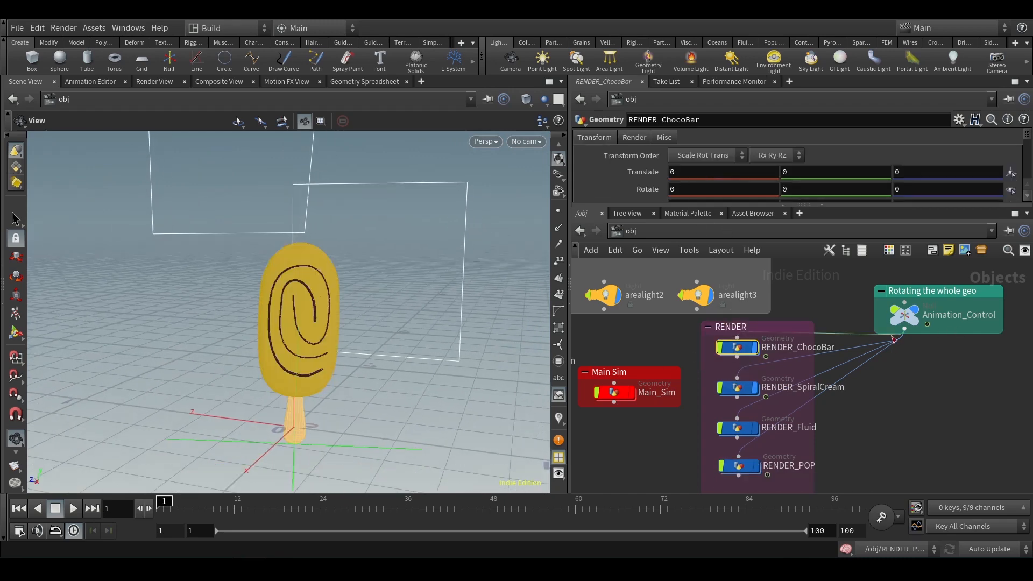
mouse_move(933, 329)
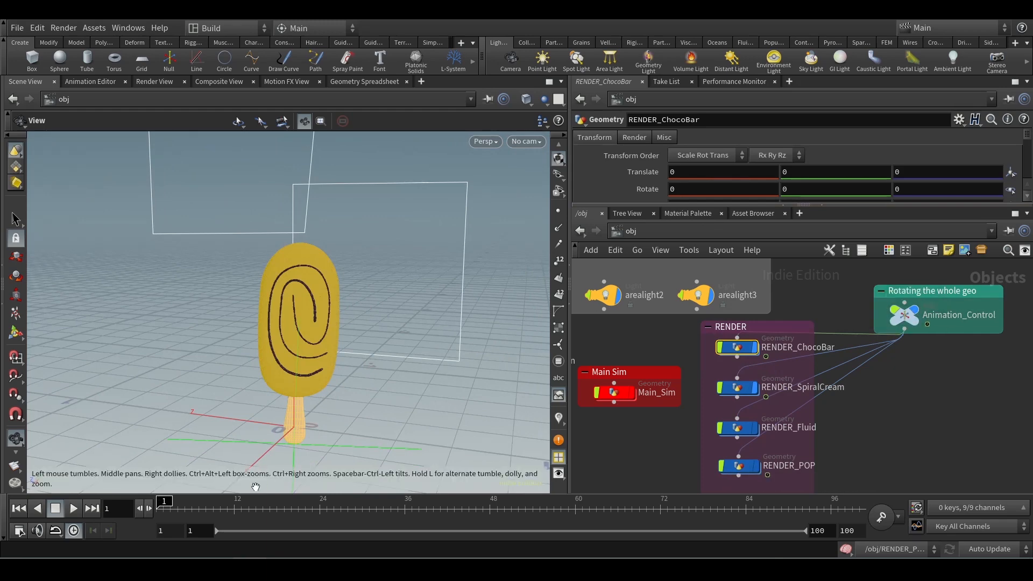
mouse_move(166, 501)
left_mouse_down()
mouse_move(656, 475)
mouse_move(307, 500)
mouse_move(165, 498)
mouse_move(598, 479)
mouse_move(162, 495)
left_mouse_up()
mouse_move(168, 503)
left_mouse_down()
mouse_move(580, 503)
mouse_move(100, 533)
mouse_move(498, 511)
mouse_move(159, 508)
left_mouse_up()
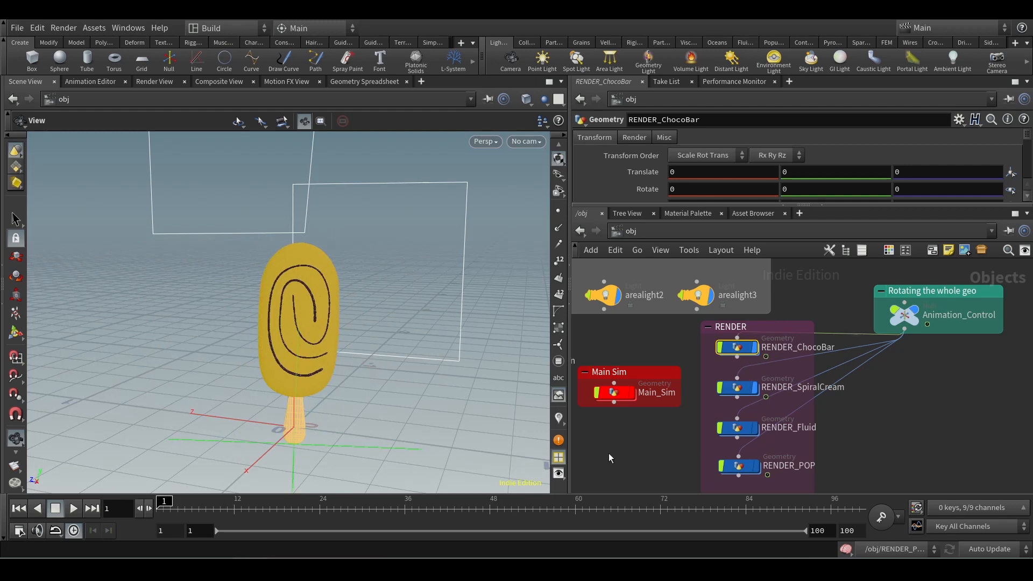
middle_click_drag(609, 458, 744, 438)
scroll(746, 446, "down", 2)
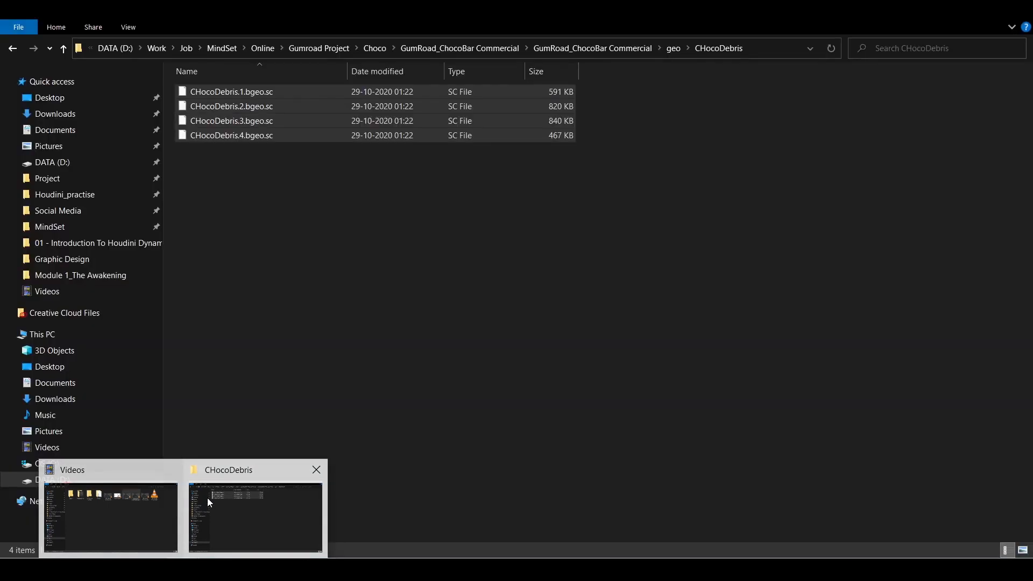
- Switch to File Explorer and open GR_ChocoBar_CommercialShot.ChocoBar_Stick.0001.exr from the project's render folder in Photoshop
left_click(211, 501)
left_click(625, 49)
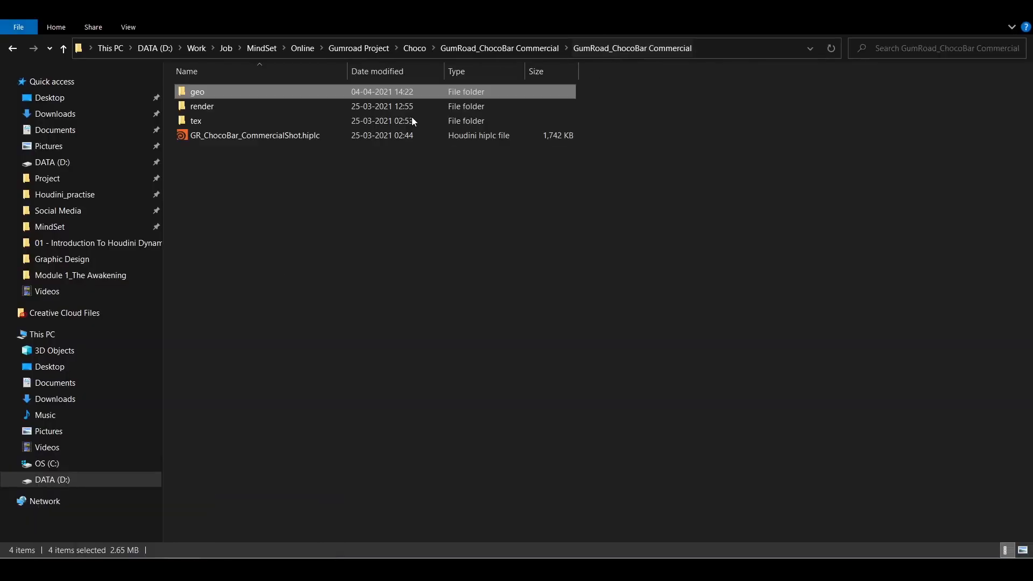
double_click(248, 106)
double_click(236, 111)
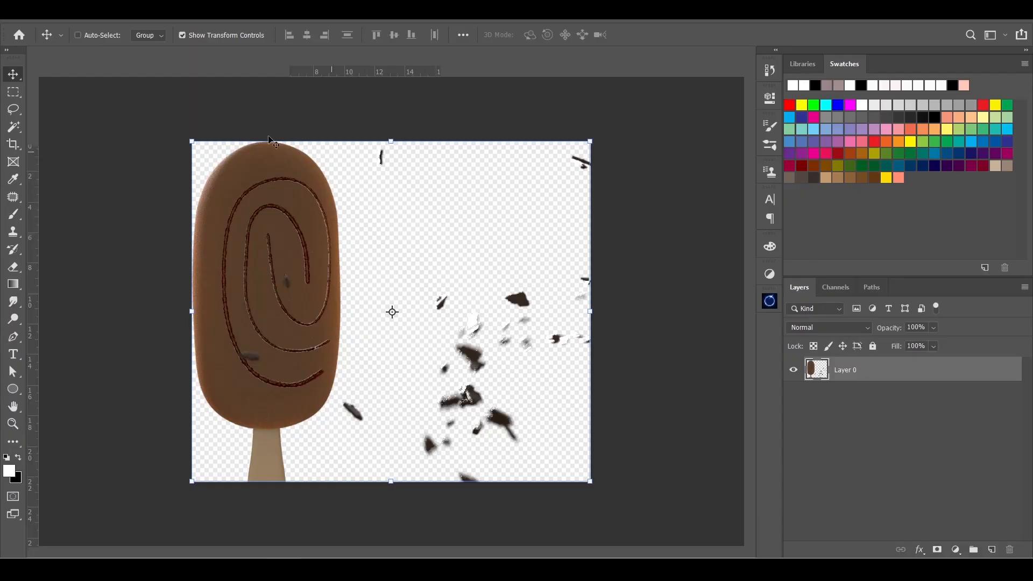
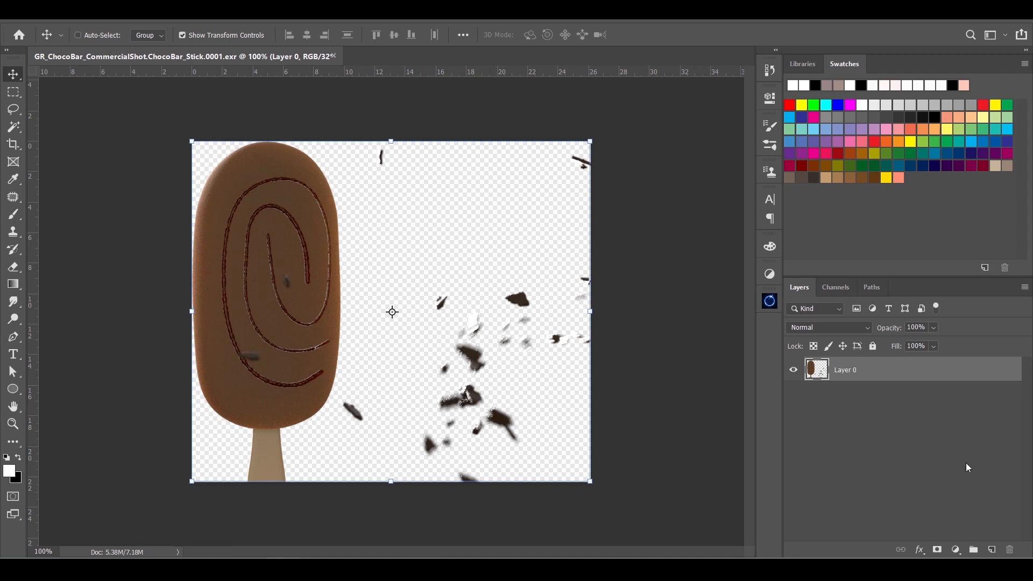
- Add a new layer beneath the chocolate bar render layer and fill it with black
left_click(991, 549)
left_click_drag(901, 383, 907, 430)
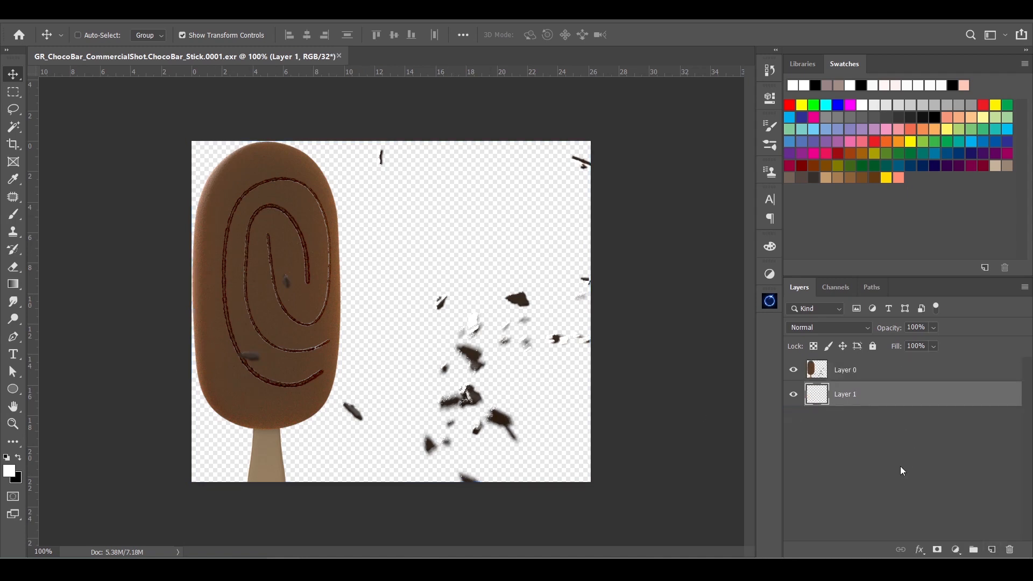
key("alt+BackSpace")
key("ctrl+BackSpace")
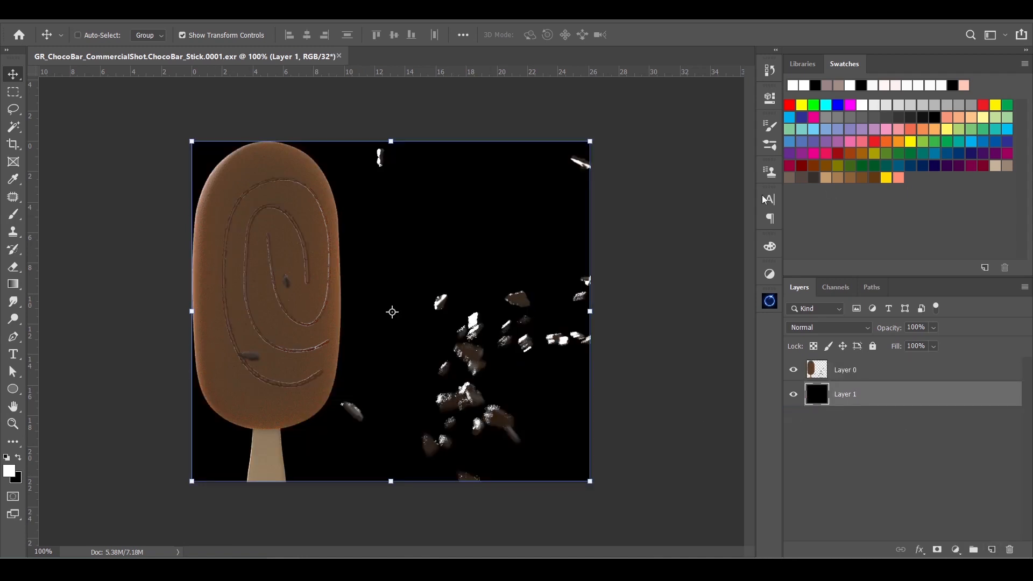
left_click(850, 470)
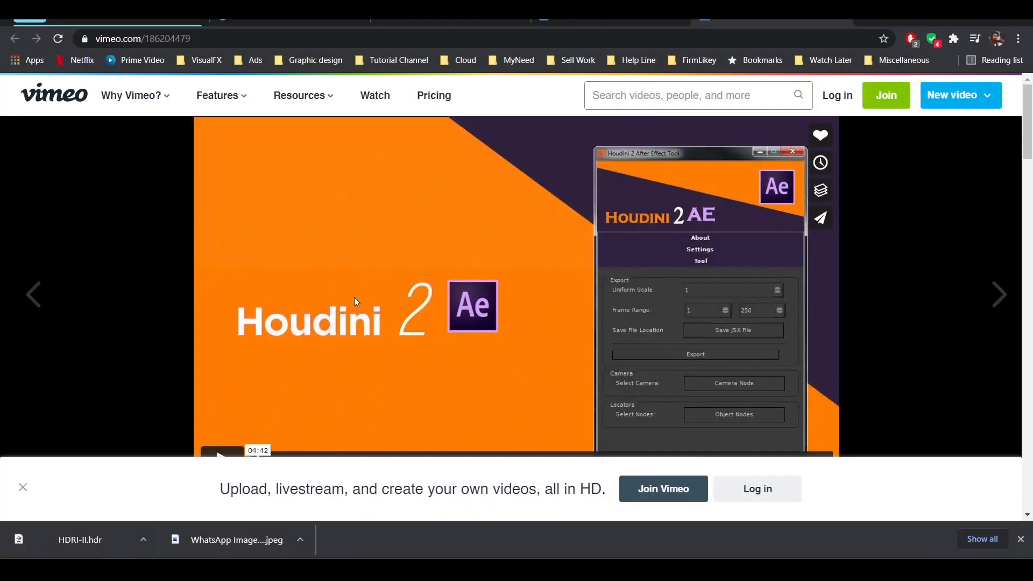
- Switch to the browser and examine the Vimeo page for Houdini 2 AE - Free Python Tool, including its full description and download links
scroll(354, 296, "down", 3)
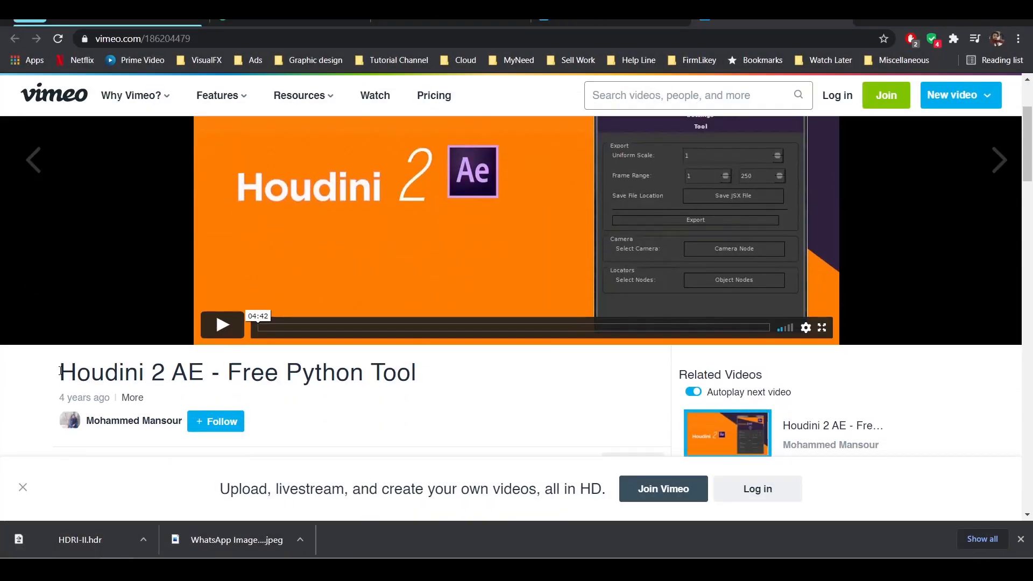
left_click_drag(60, 372, 417, 387)
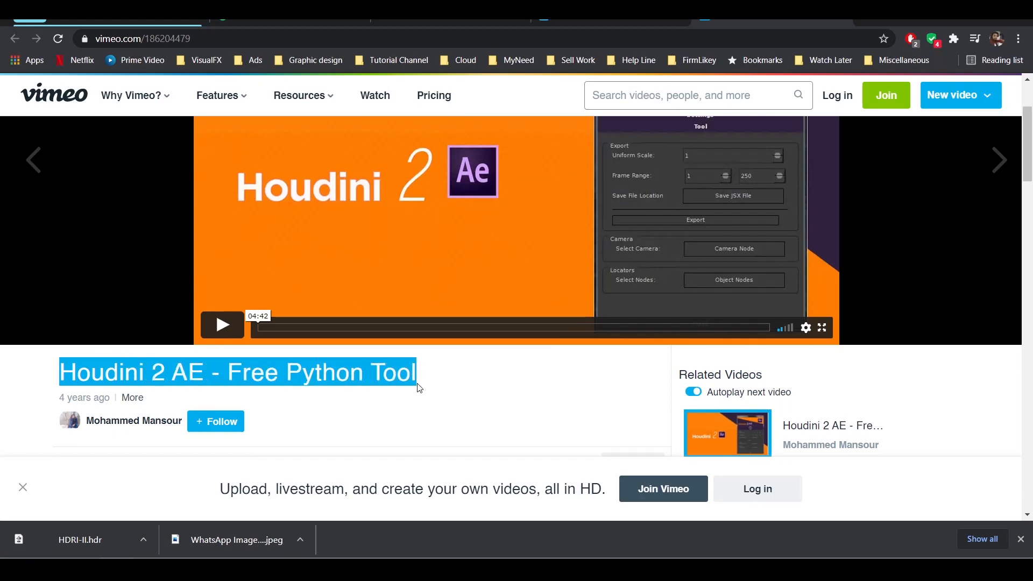
scroll(439, 382, "down", 4)
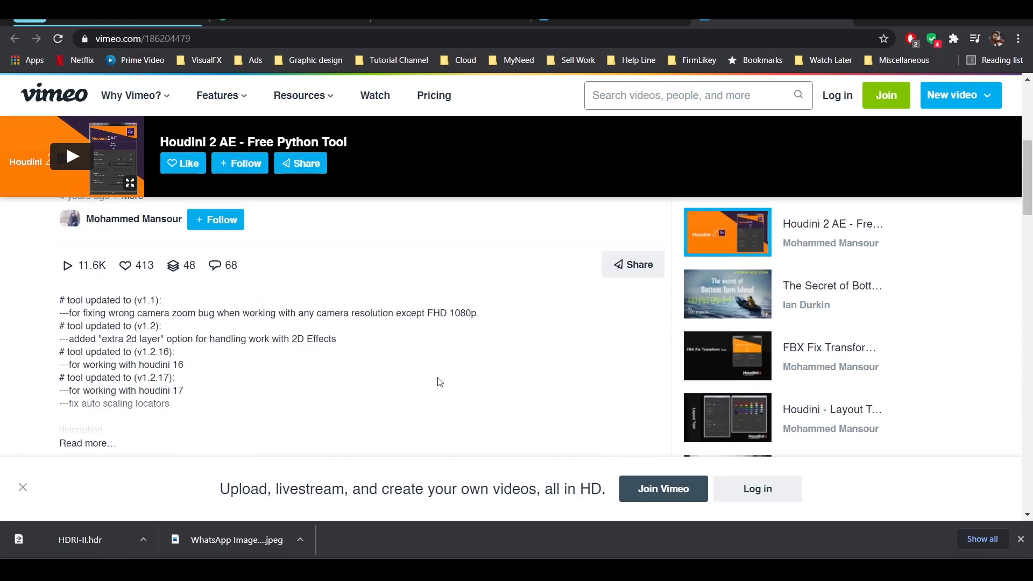
left_click(89, 445)
scroll(188, 381, "down", 5)
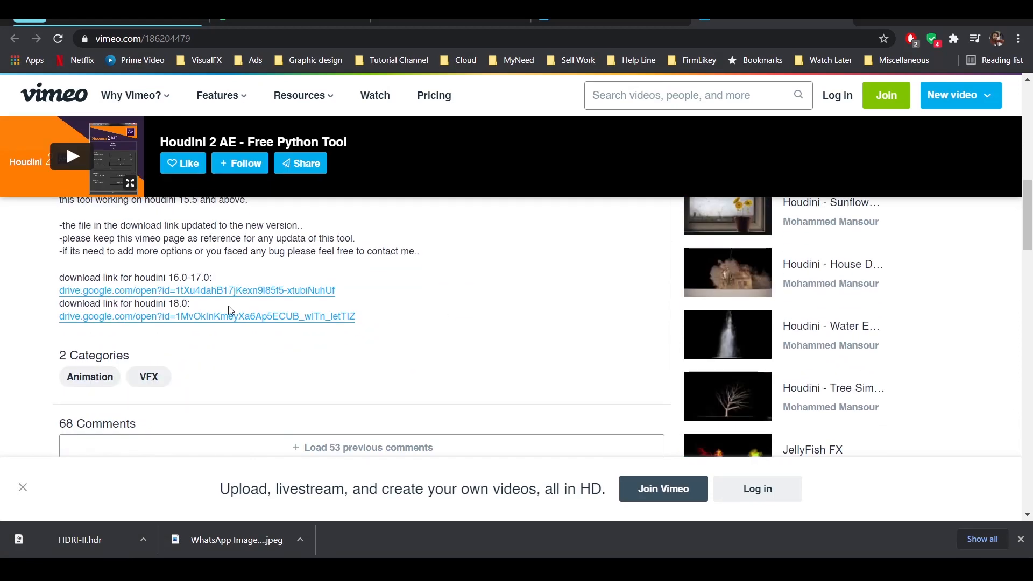
scroll(230, 311, "up", 2)
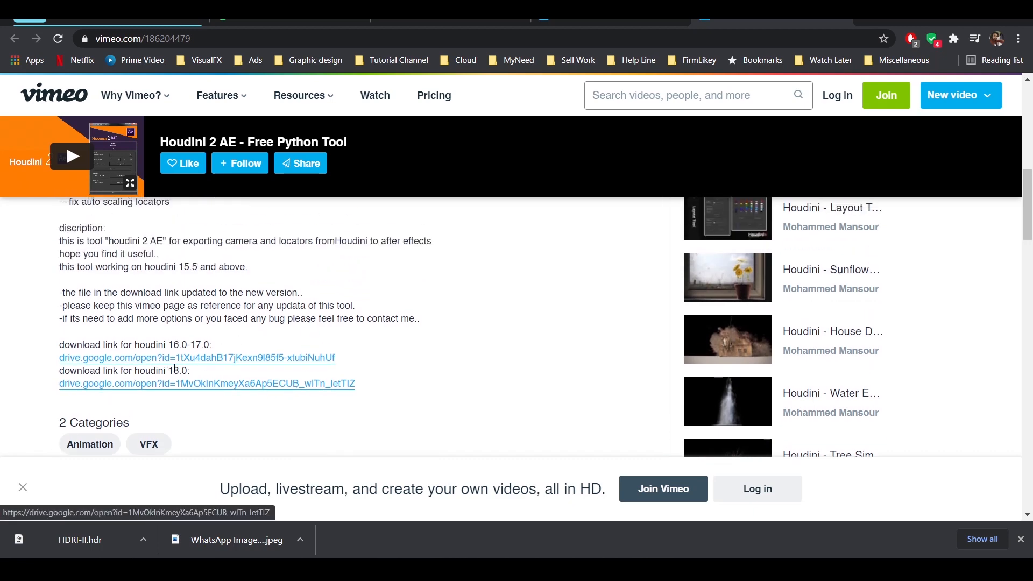
scroll(242, 371, "up", 10)
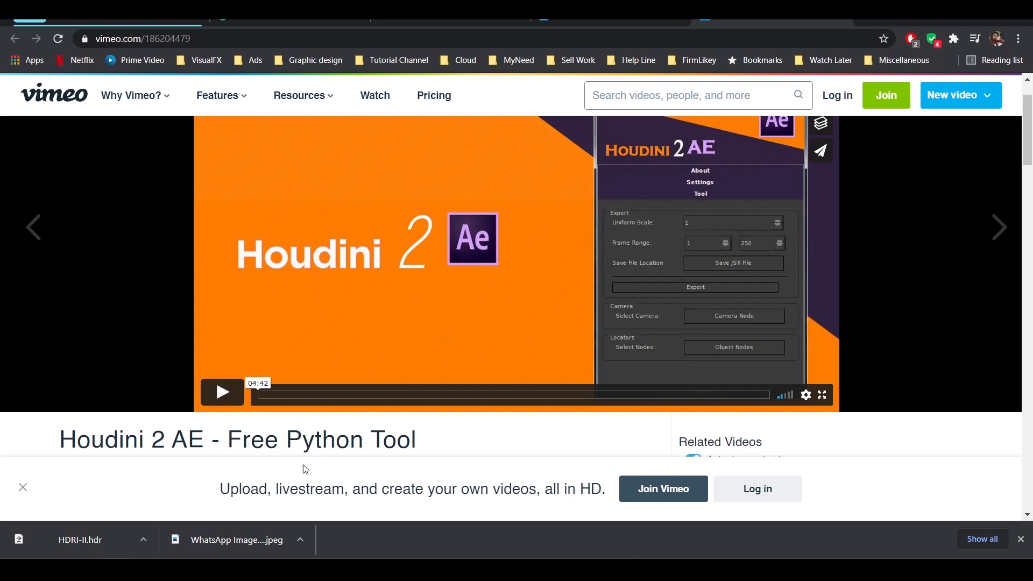
- Switch to After Effects, hide both adjustment layers, the solid and the lower ChocoBar_Stick sequence, and return to the first frame
mouse_move(217, 570)
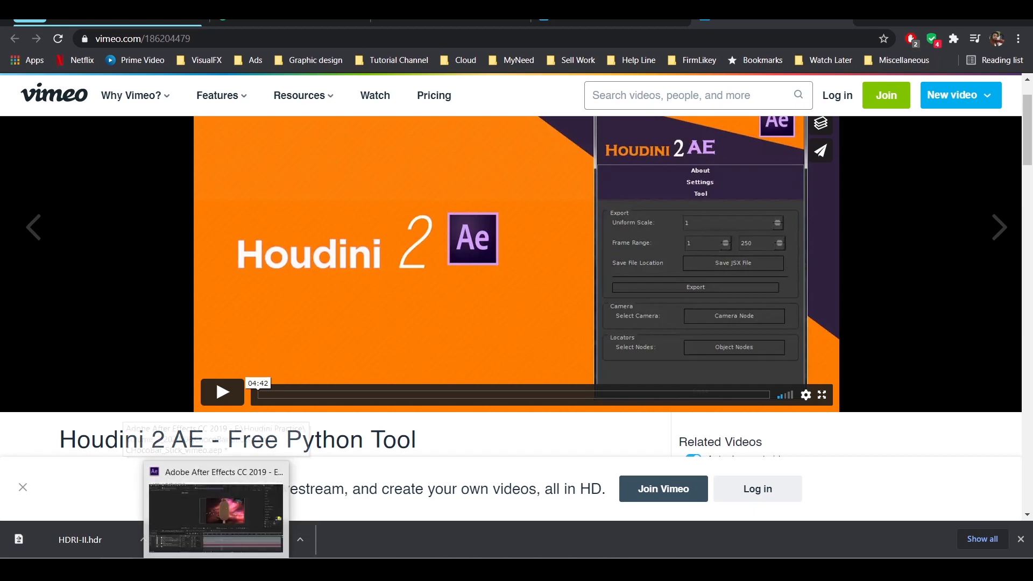
left_click(216, 516)
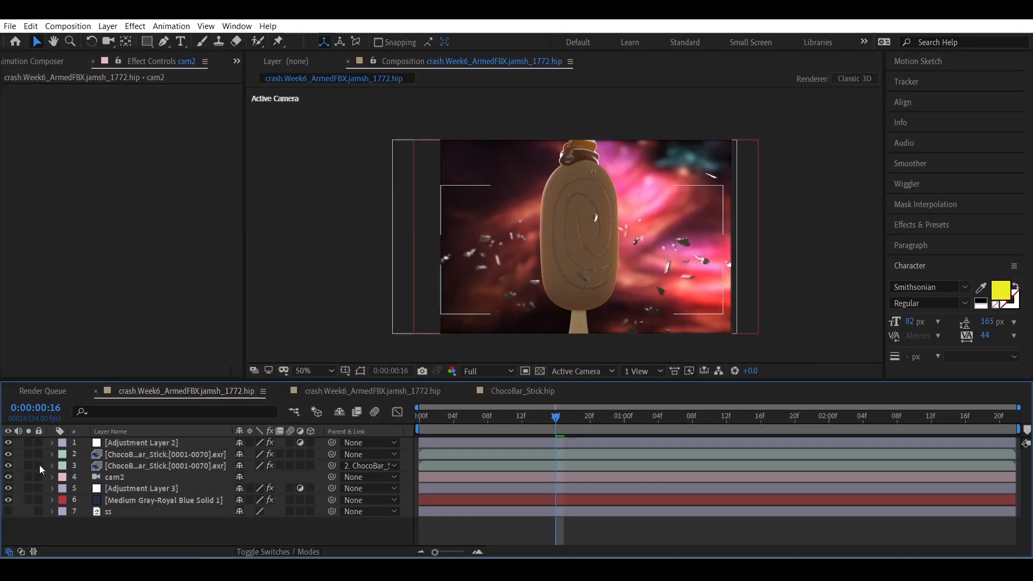
left_click(8, 442)
left_click(8, 488)
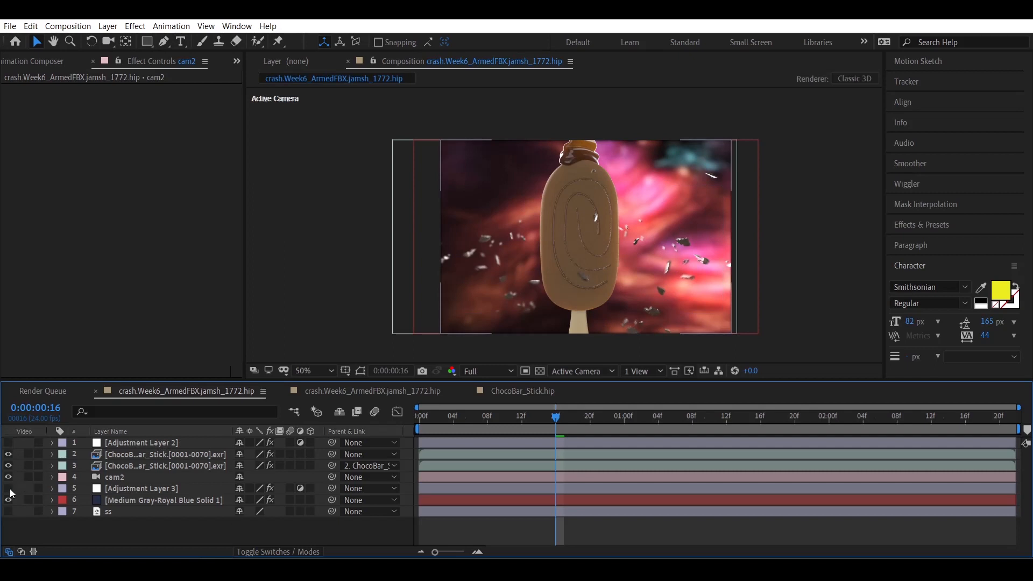
left_click(8, 500)
left_click(8, 466)
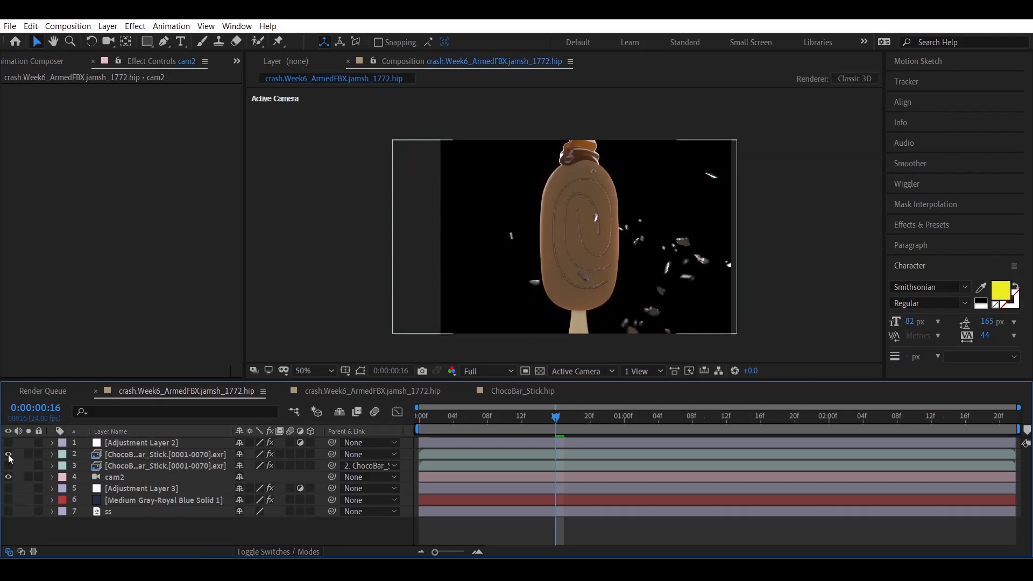
left_click(8, 454)
left_click(8, 455)
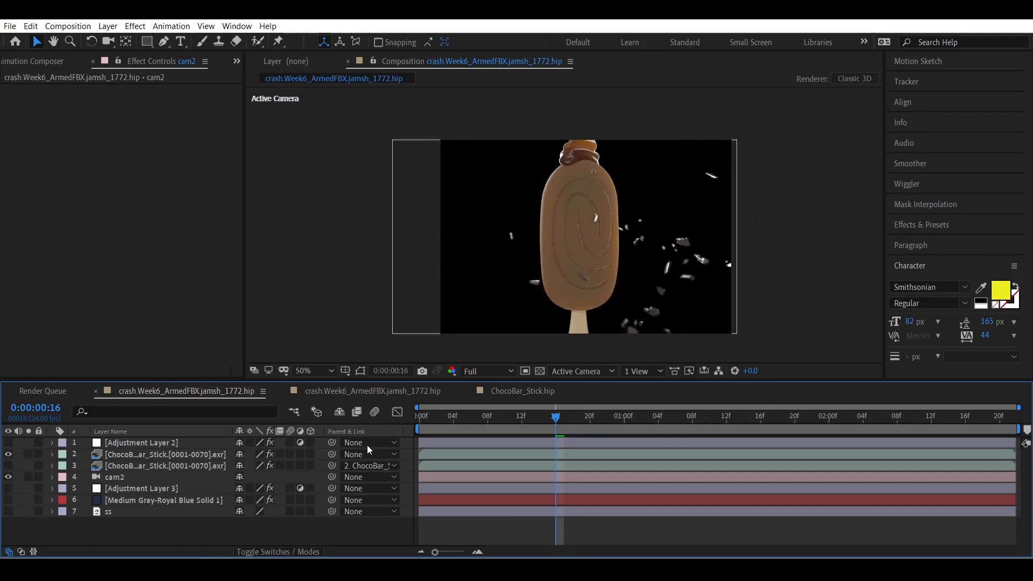
left_click_drag(451, 414, 406, 418)
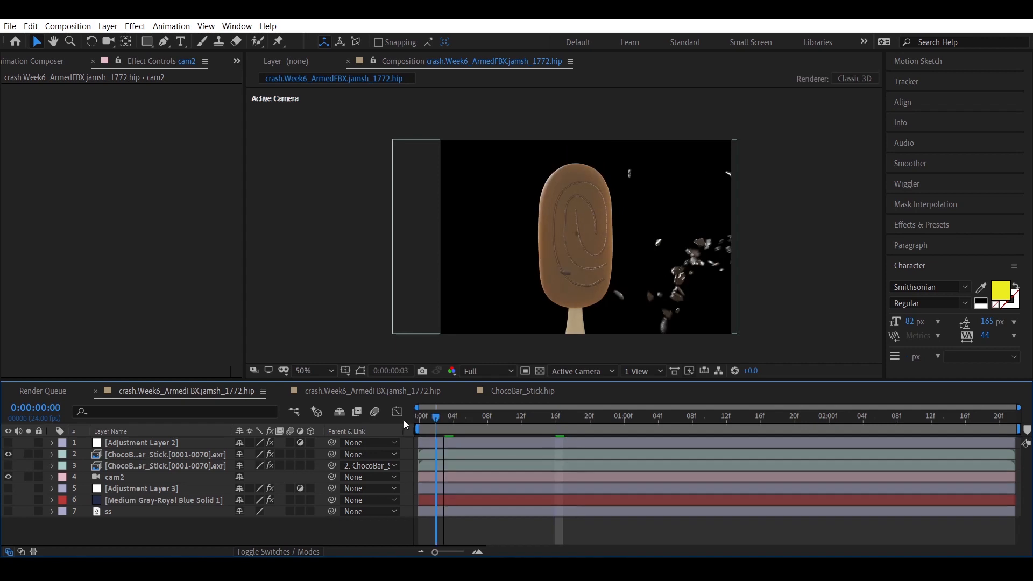
- Select the cam2 layer and examine its Transform and Camera Options keyframes
left_click(121, 478)
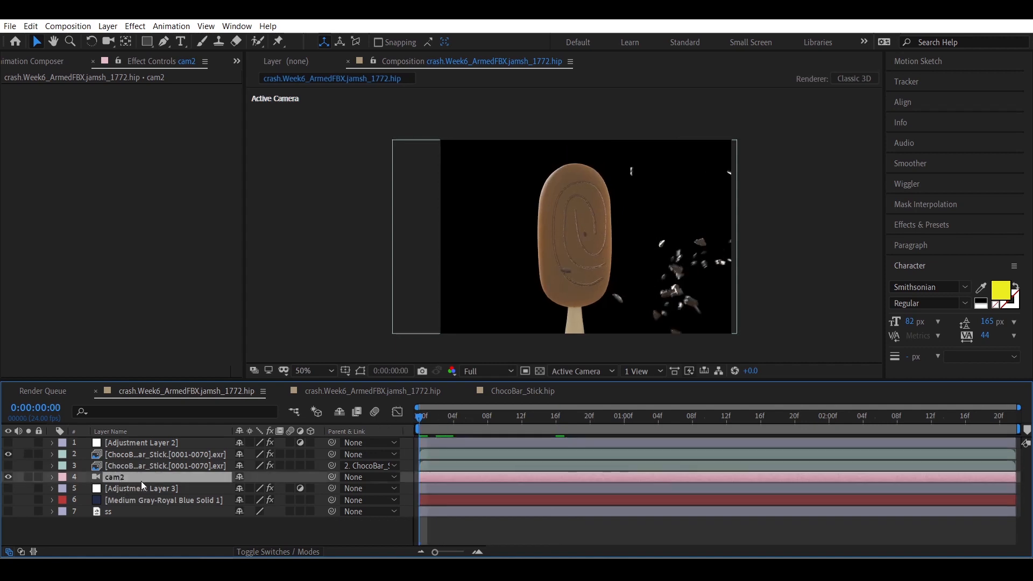
left_click(52, 477)
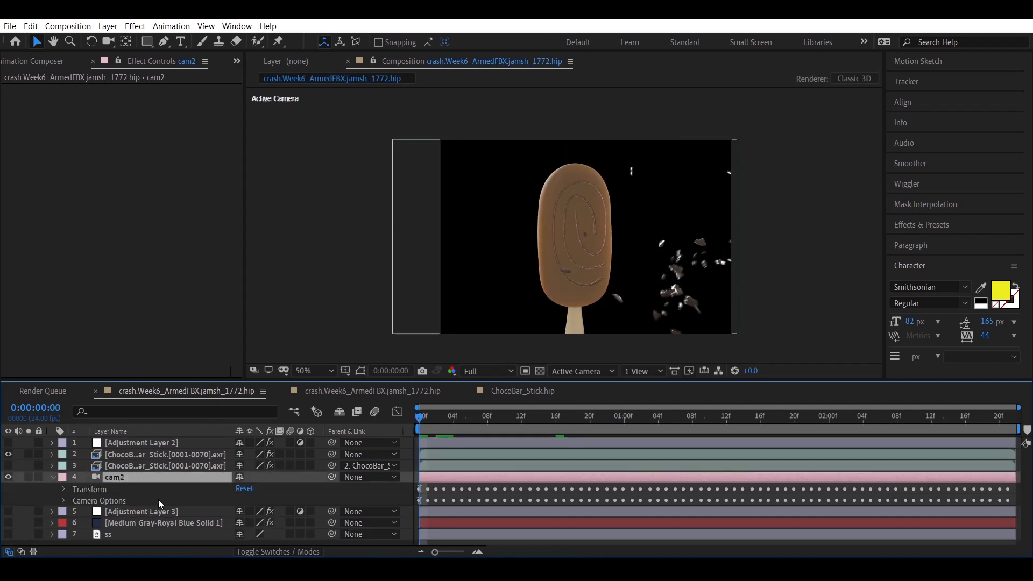
left_click(52, 477)
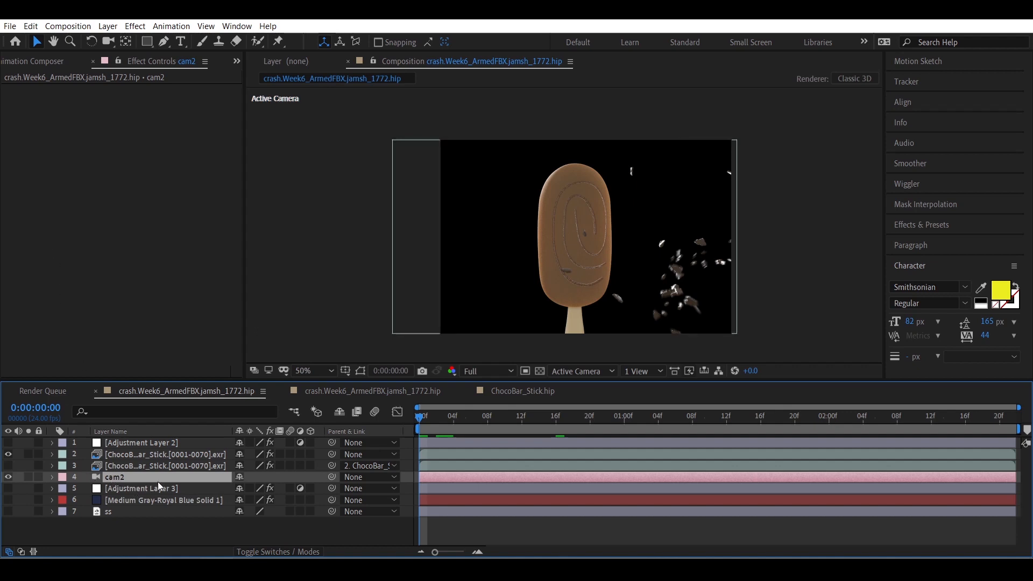
- Compare the composition with the upper ChocoBar_Stick sequence hidden and shown, and scrub through its animation from the first frame
left_click(8, 455)
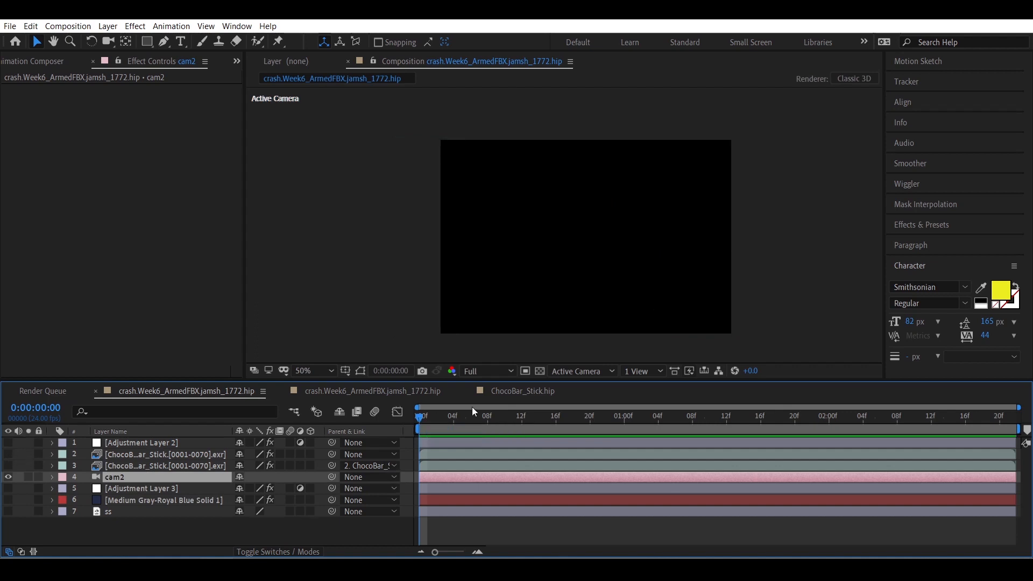
left_click(8, 453)
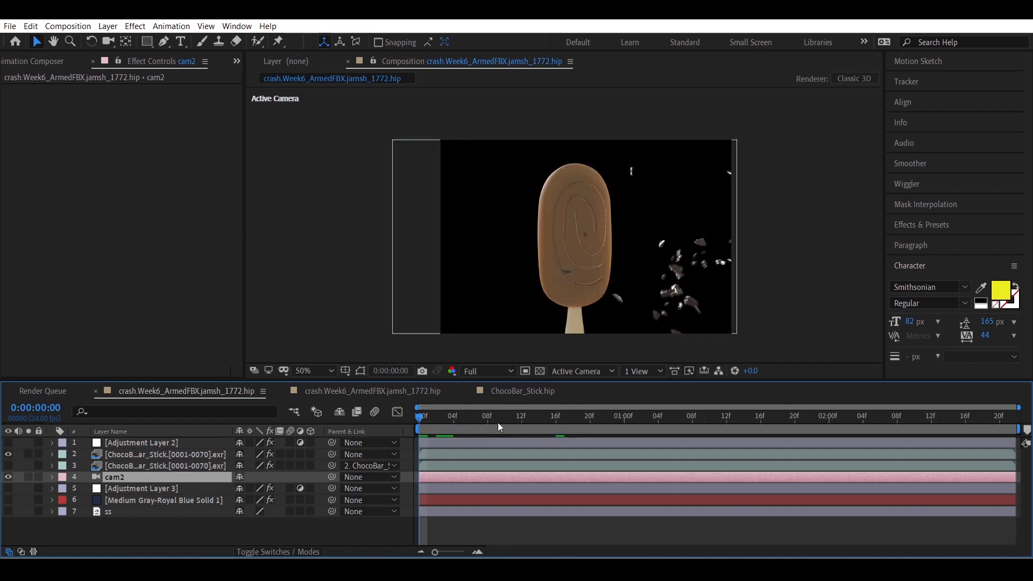
left_click_drag(420, 417, 492, 425)
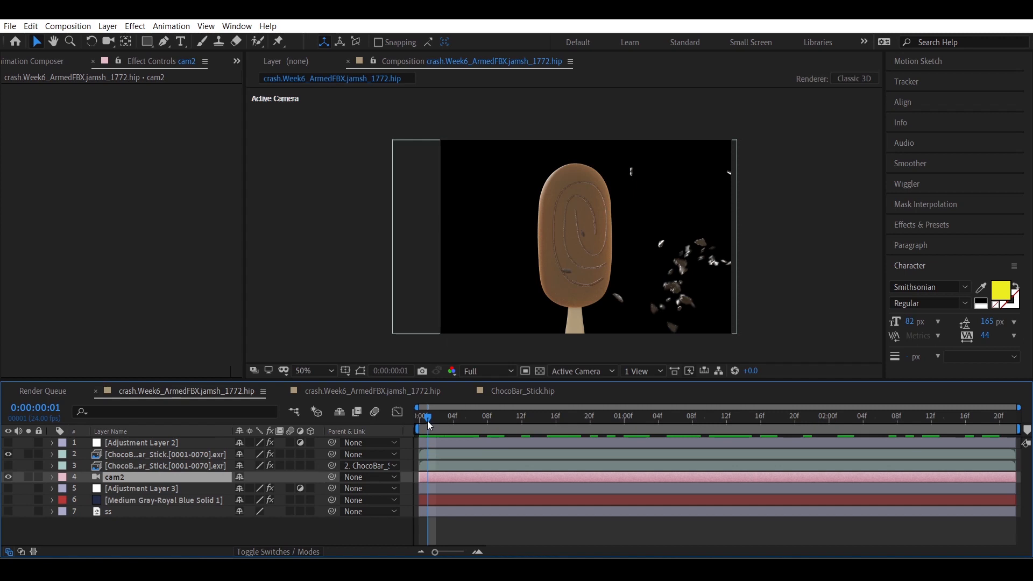
left_click_drag(428, 421, 630, 424)
left_click_drag(669, 425, 375, 431)
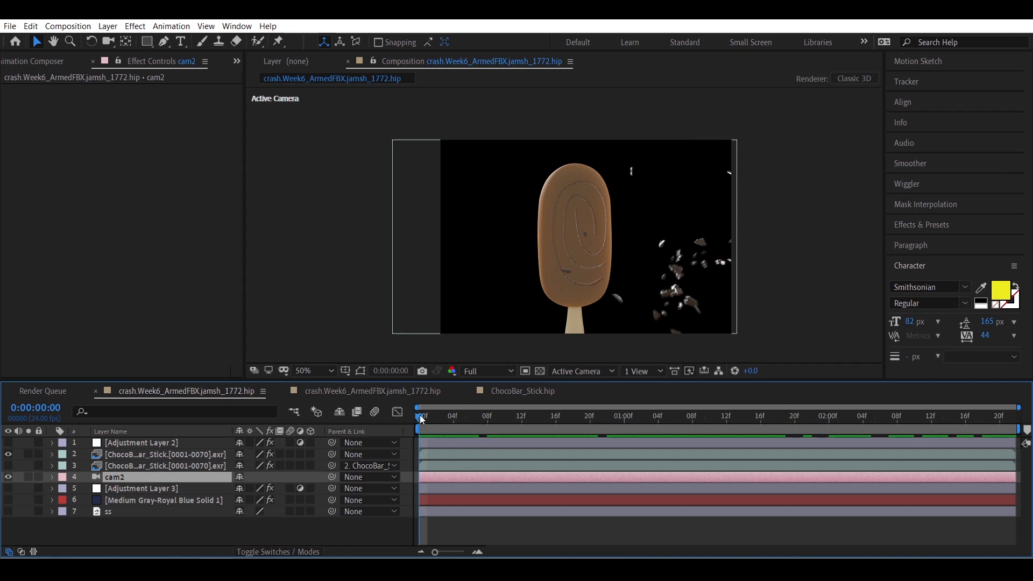
left_click_drag(420, 417, 555, 416)
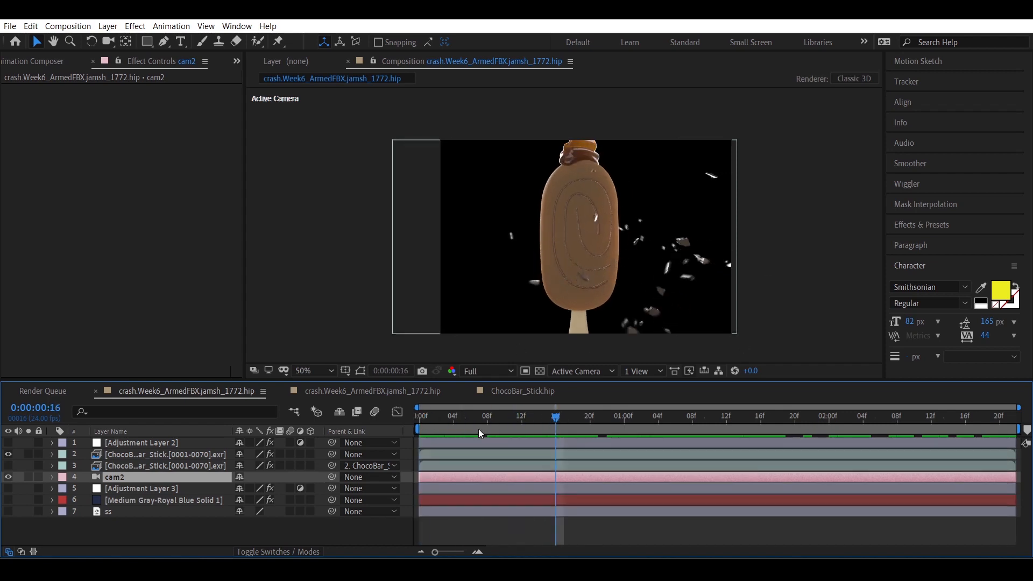
left_click_drag(557, 417, 940, 417)
key("Home")
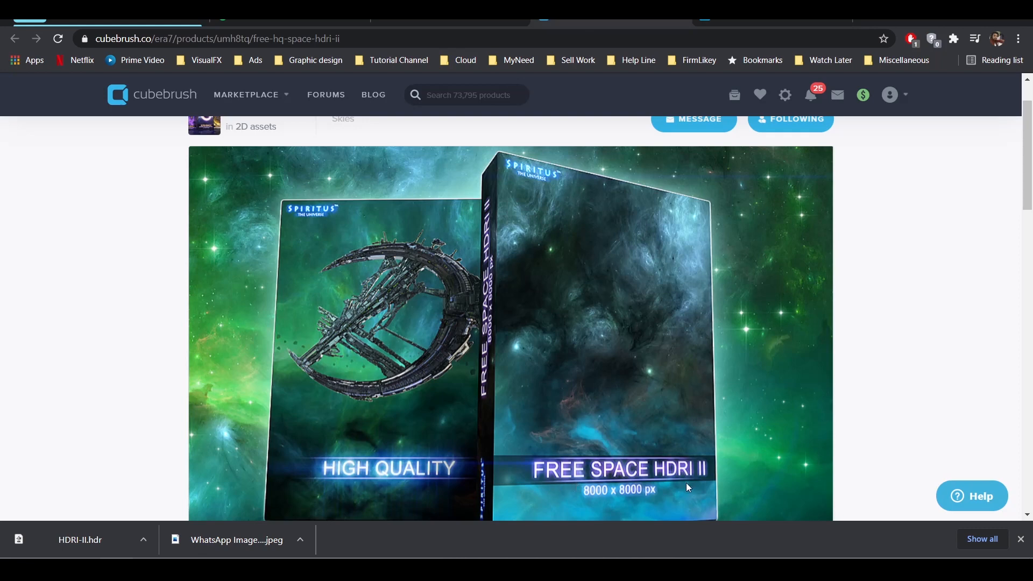
- Switch to the browser and examine the Cubebrush page for FREE HQ SPACE HDRI II, including its details and attached file
scroll(182, 209, "up", 2)
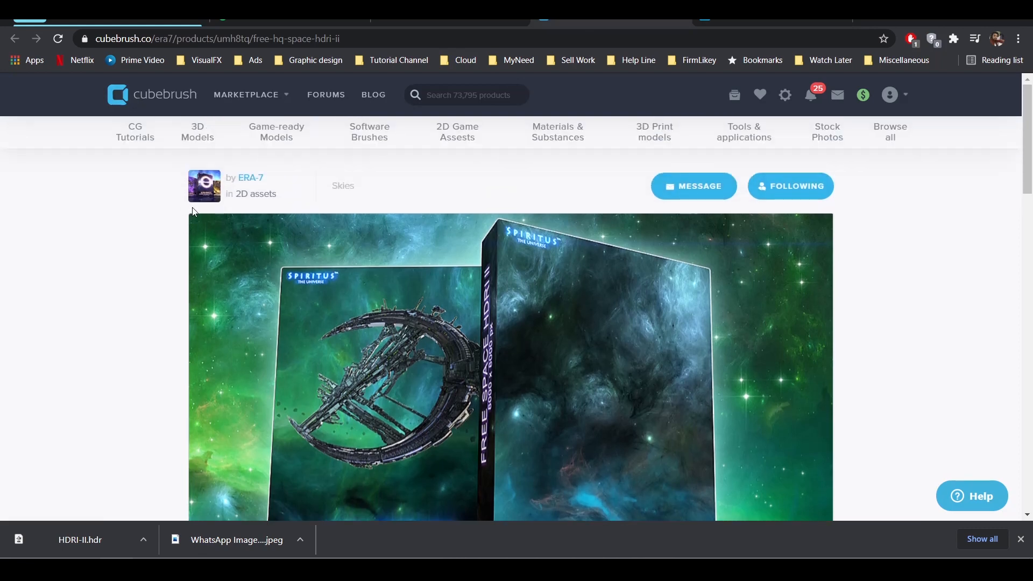
scroll(728, 238, "down", 10)
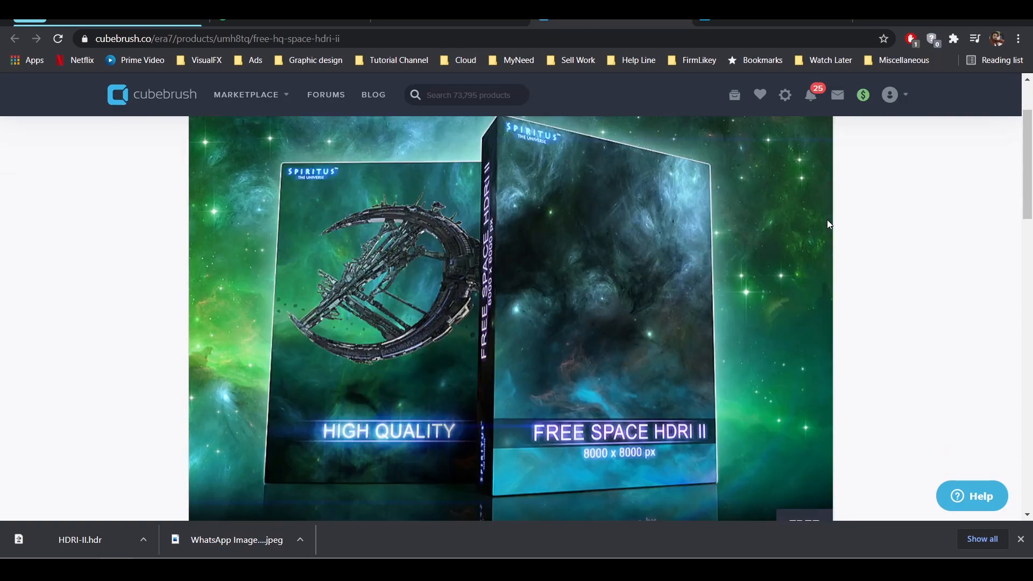
scroll(855, 221, "down", 3)
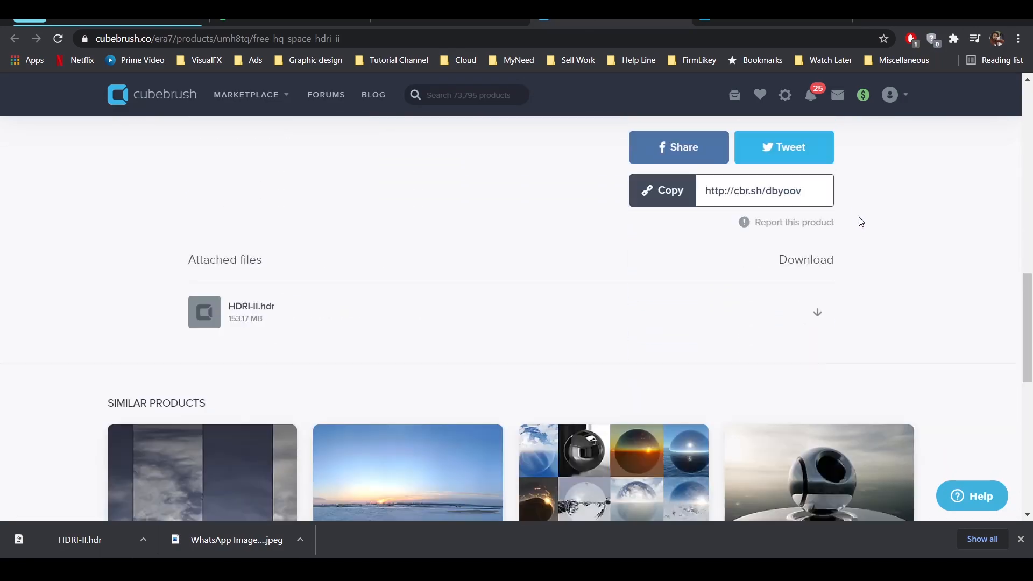
scroll(860, 222, "up", 4)
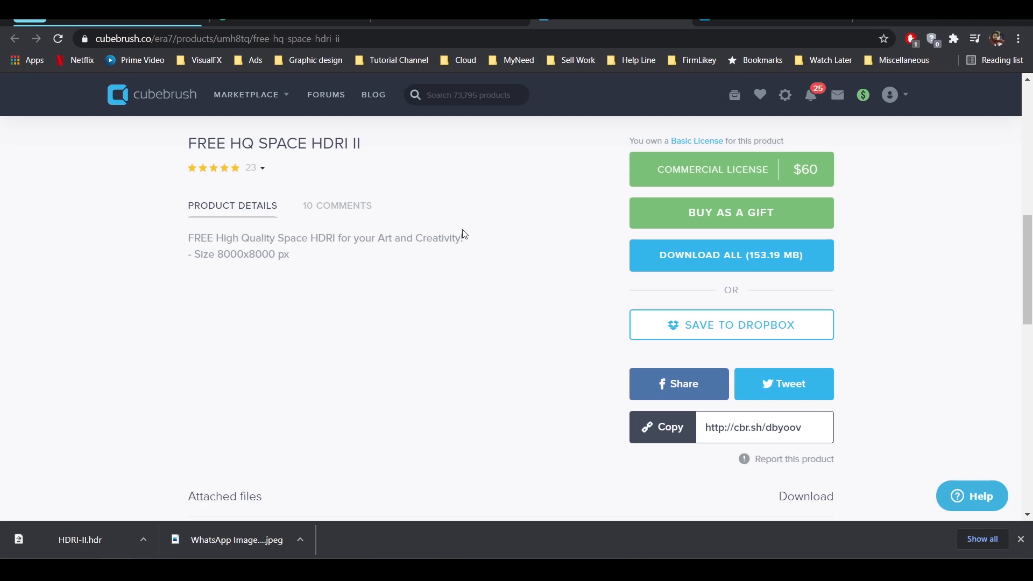
scroll(445, 219, "up", 3)
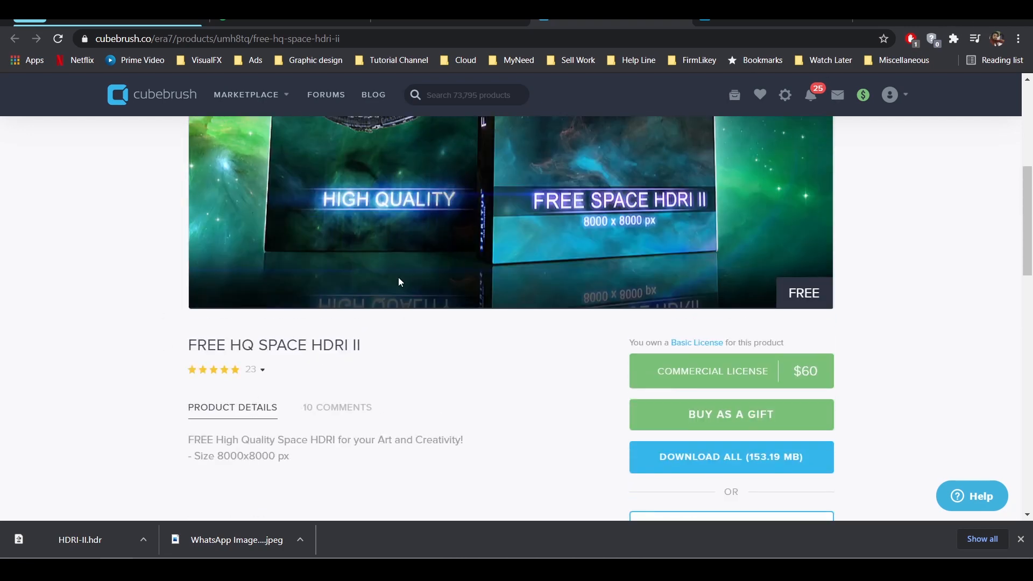
scroll(399, 278, "up", 3)
scroll(409, 258, "down", 5)
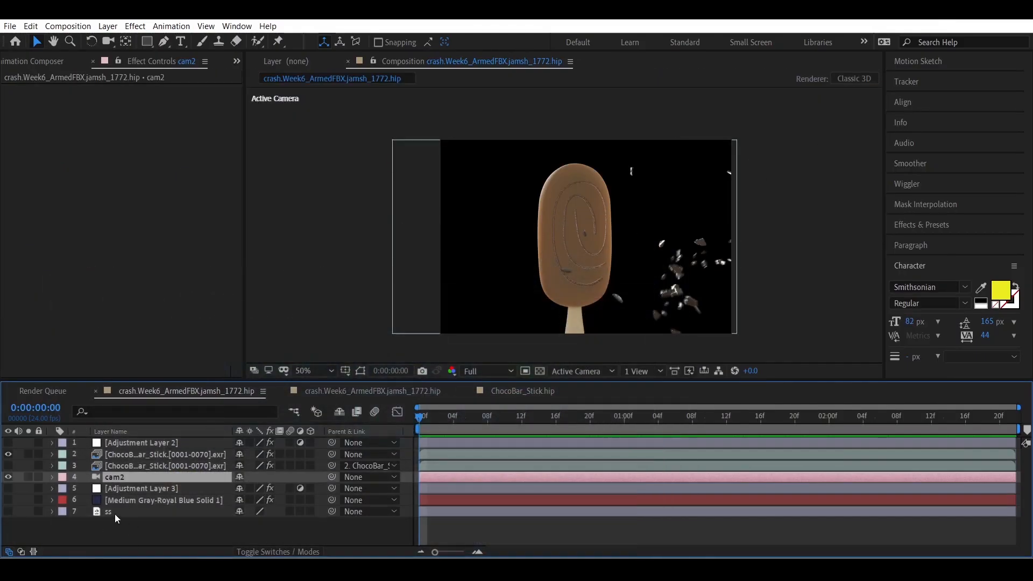
- On Medium Gray-Royal Blue Solid 1, collapse the expanded effects below CC Environment and disable Hue/Saturation, Brightness & Contrast, Camera Lens Blur and Glow
left_click(114, 511)
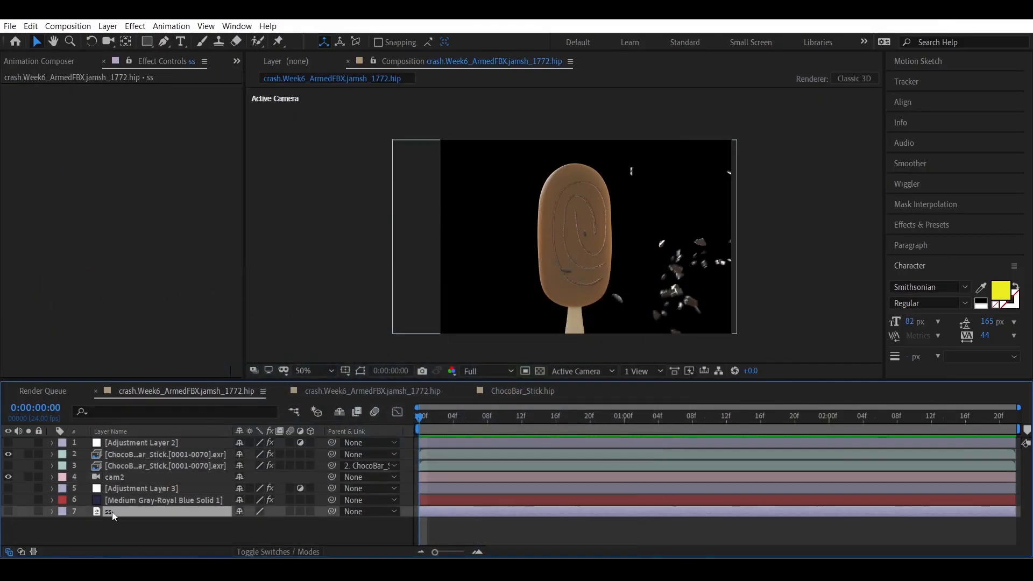
left_click(139, 499)
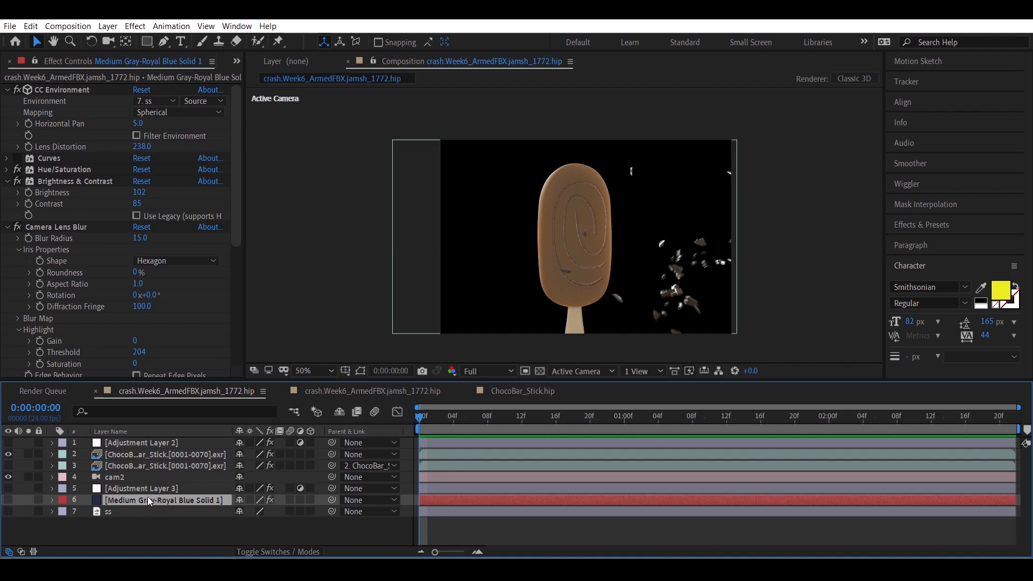
left_click(7, 181)
left_click(8, 193)
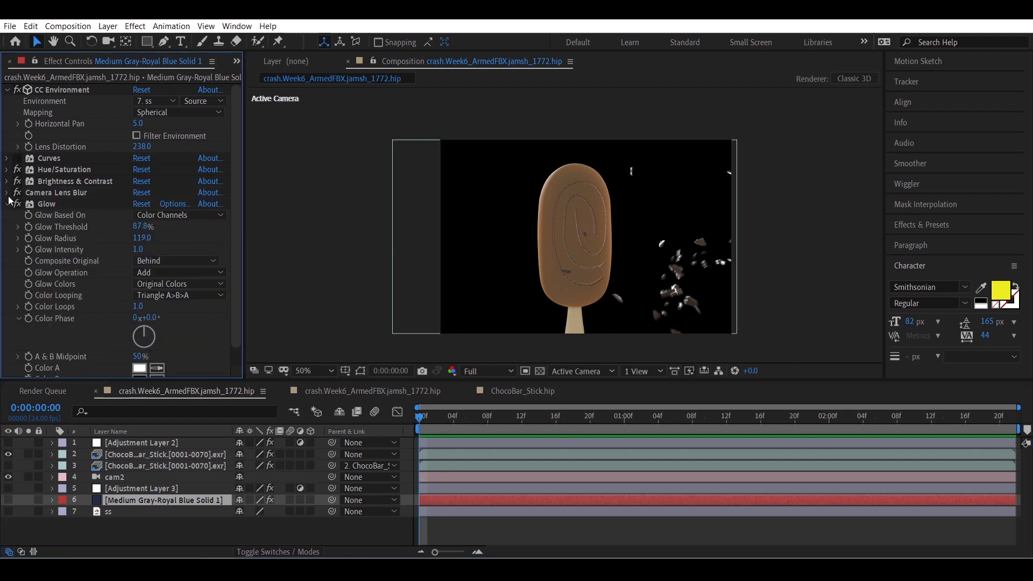
left_click(9, 205)
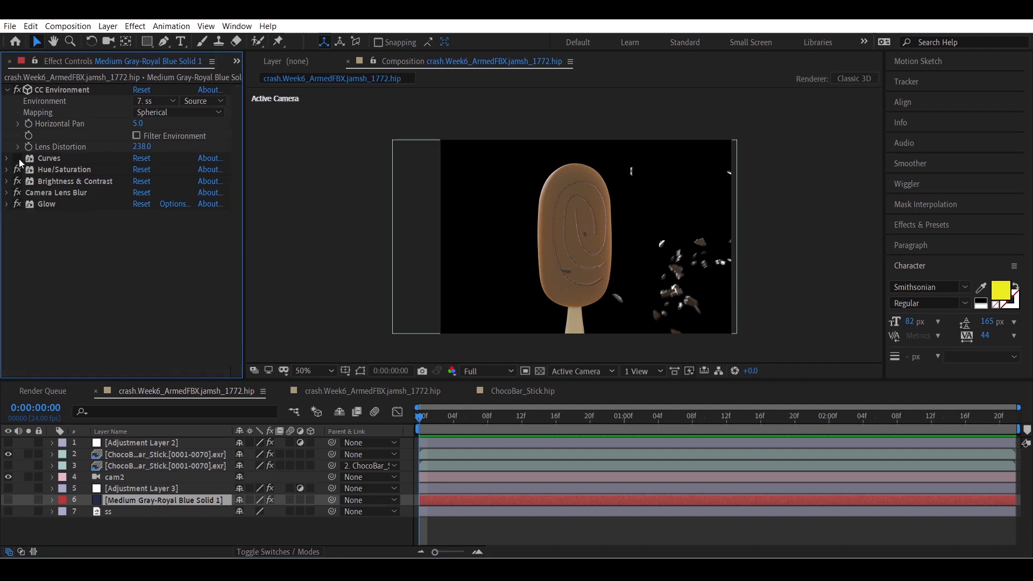
left_click_drag(17, 170, 16, 207)
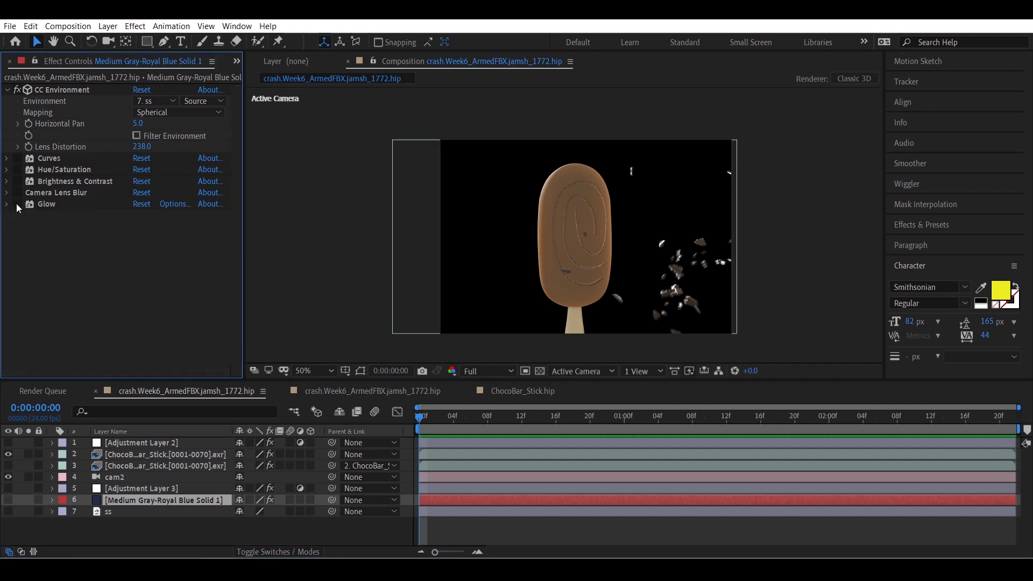
- Select the solid's CC Environment effect and search the available effects for "env"
left_click(57, 91)
left_click(135, 27)
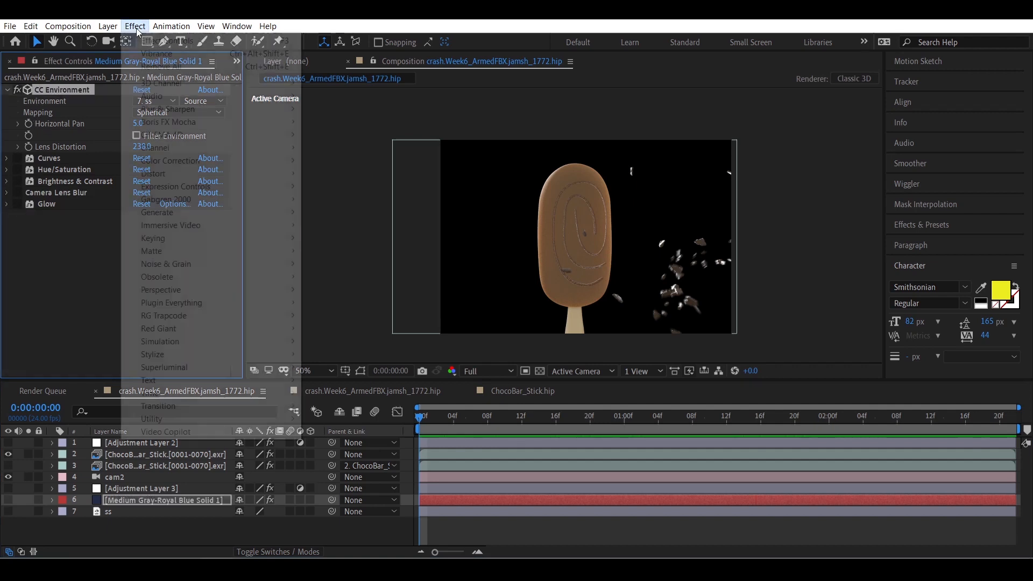
left_click(137, 29)
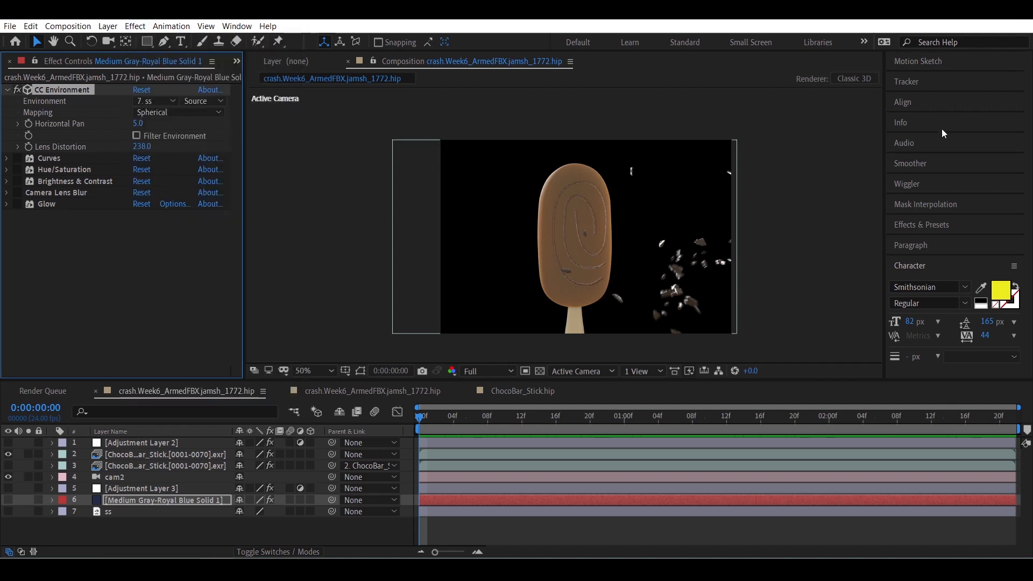
left_click(926, 224)
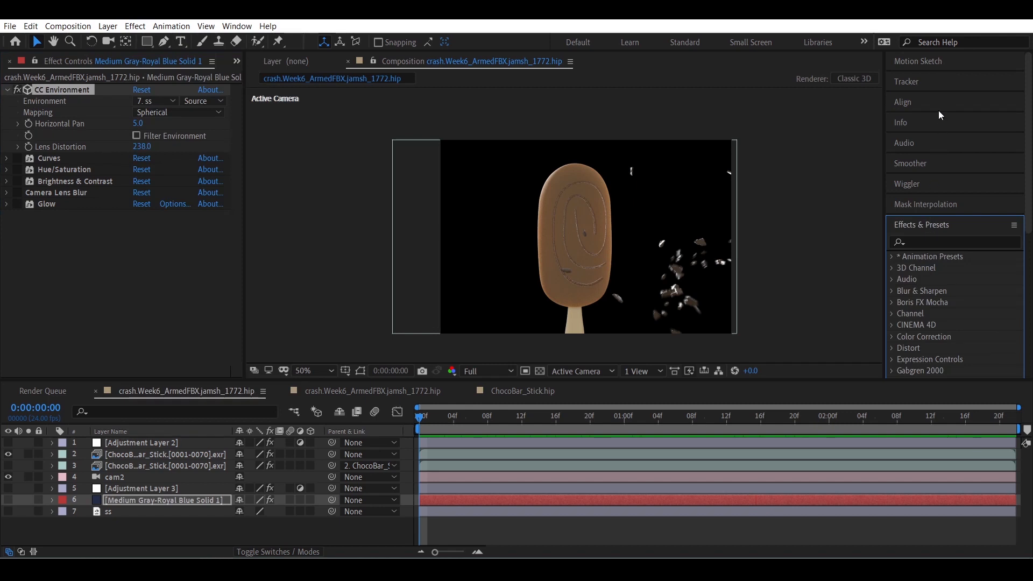
left_click(920, 241)
type("env")
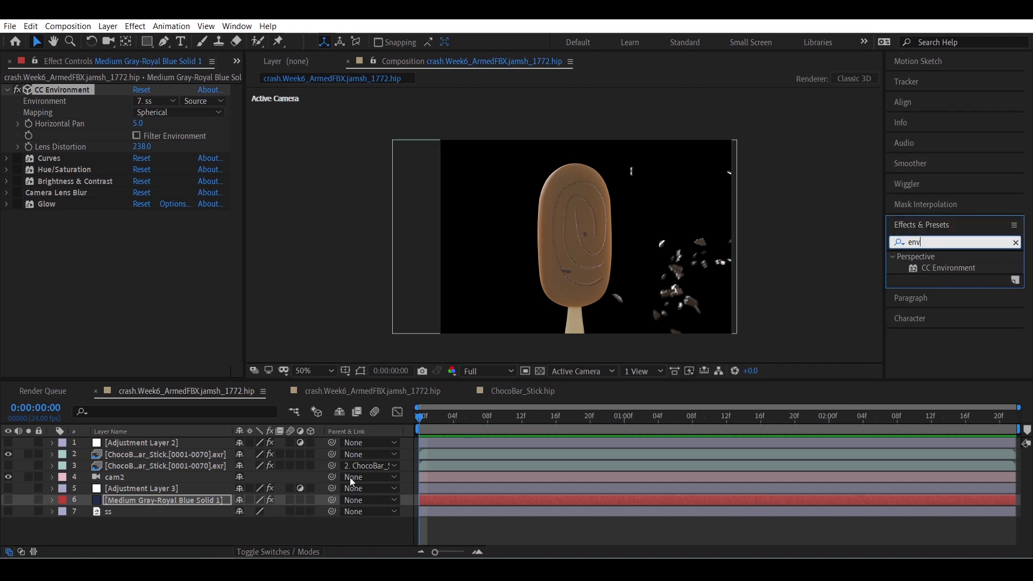
- Show the Medium Gray-Royal Blue Solid 1 layer and examine which layer CC Environment uses as its environment
left_click(121, 501)
left_click(9, 499)
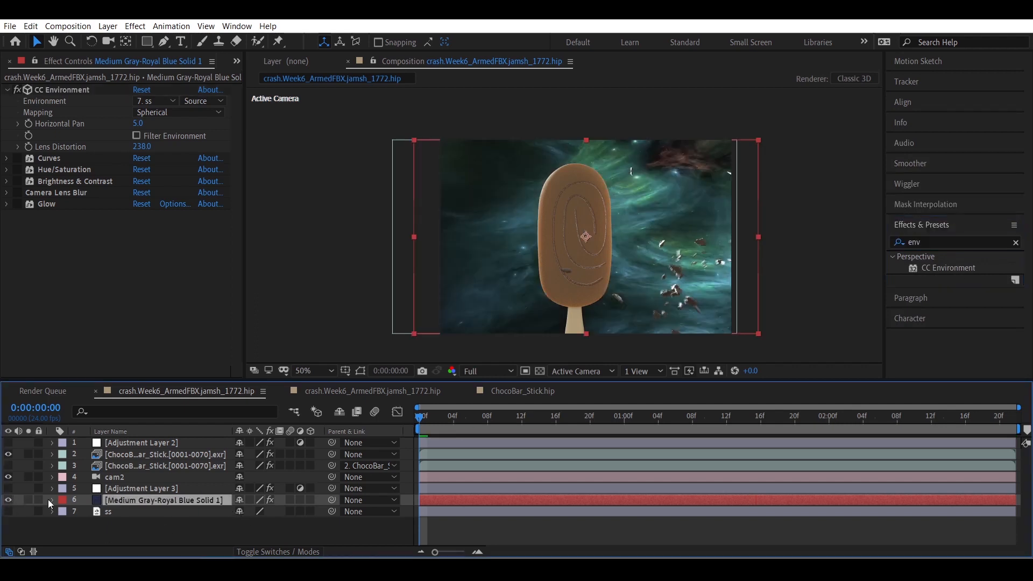
left_click(170, 103)
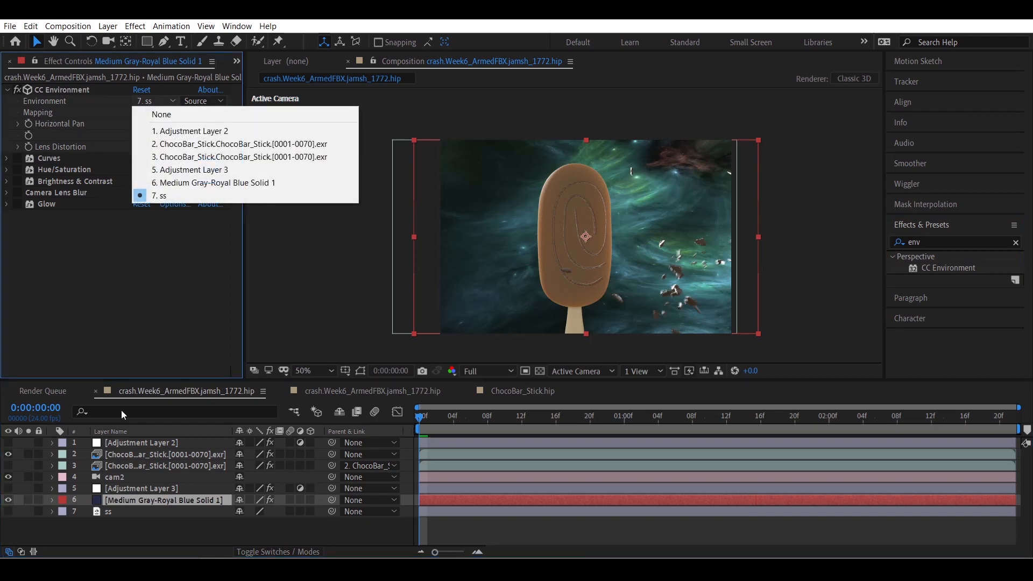
- Select the ss layer, reselect the solid, and play the animation to examine how the environment background follows the camera
left_click(109, 512)
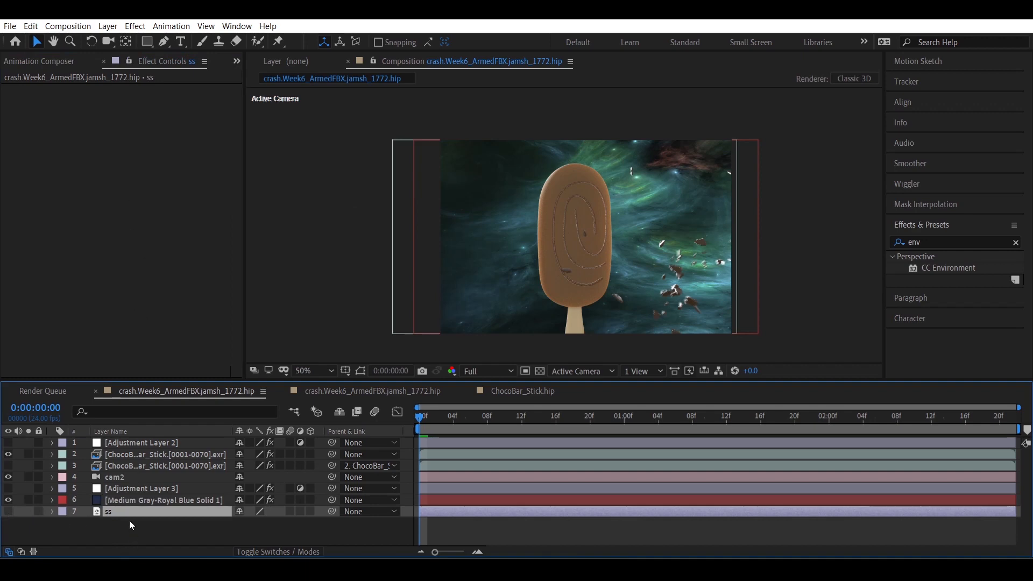
left_click(123, 500)
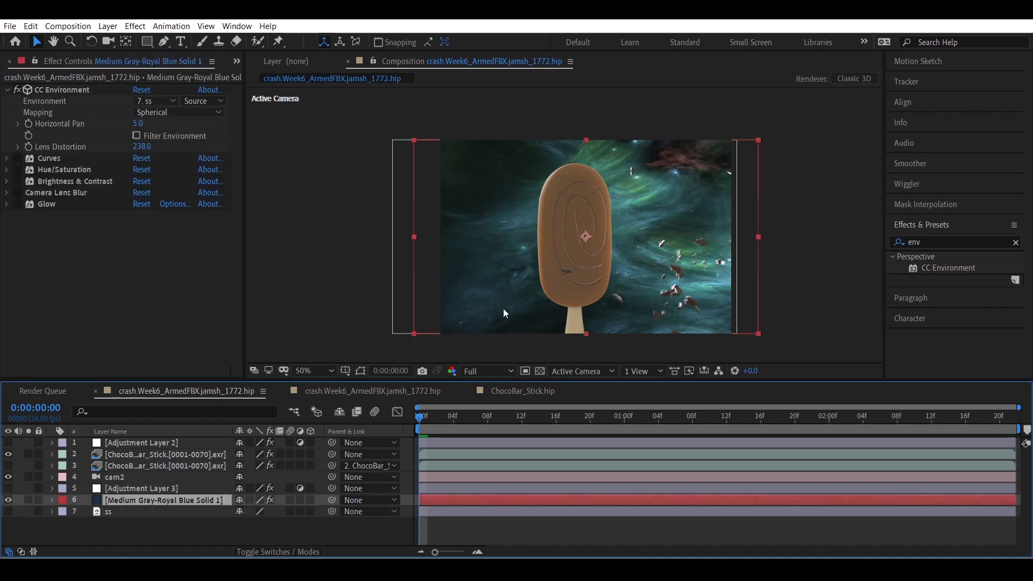
key("space")
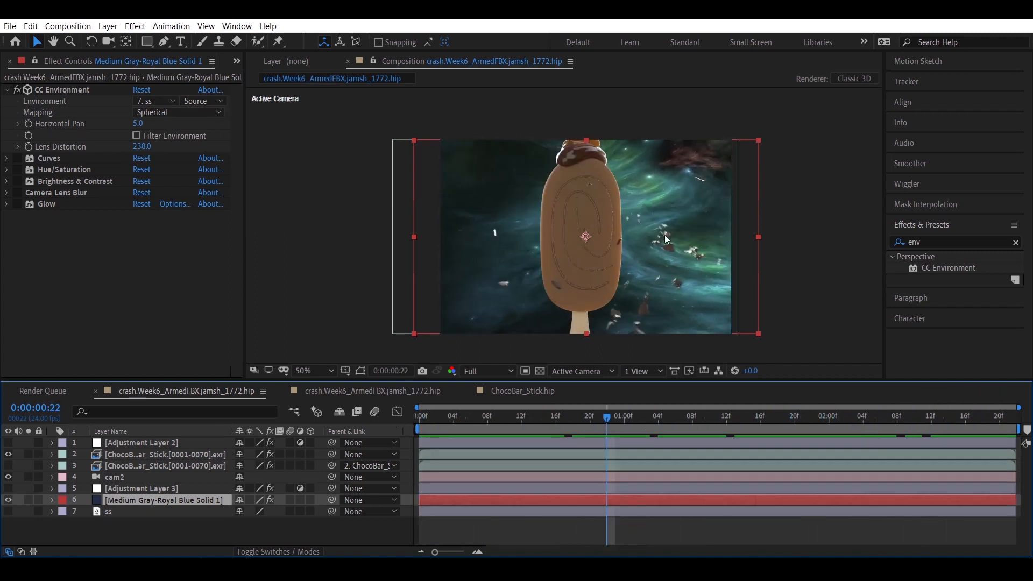
- Return to the first frame, re-enable the solid's Curves, Hue/Saturation, Brightness & Contrast, Camera Lens Blur and Glow, and scrub the animation
left_click_drag(599, 415, 366, 470)
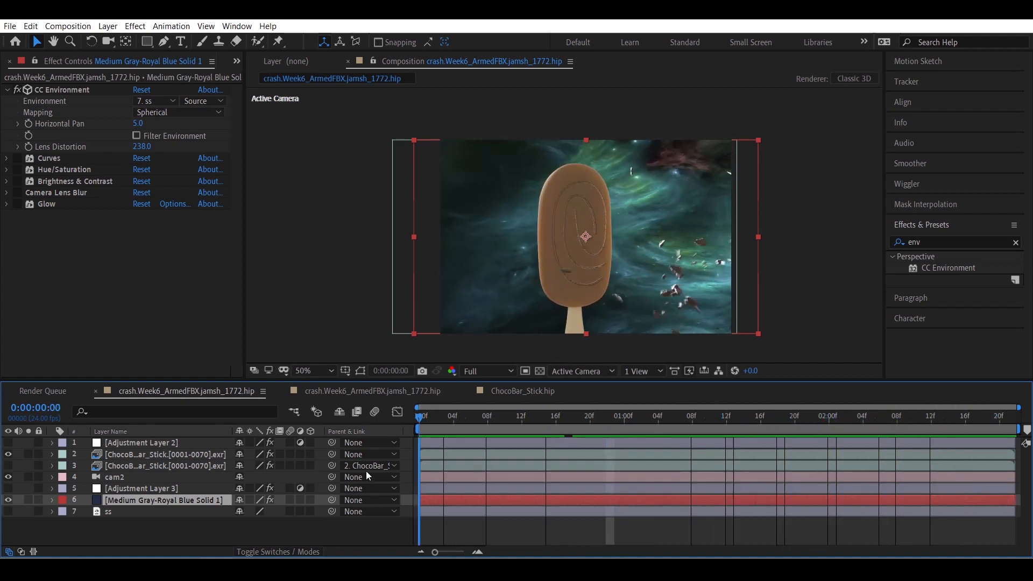
left_click(17, 161)
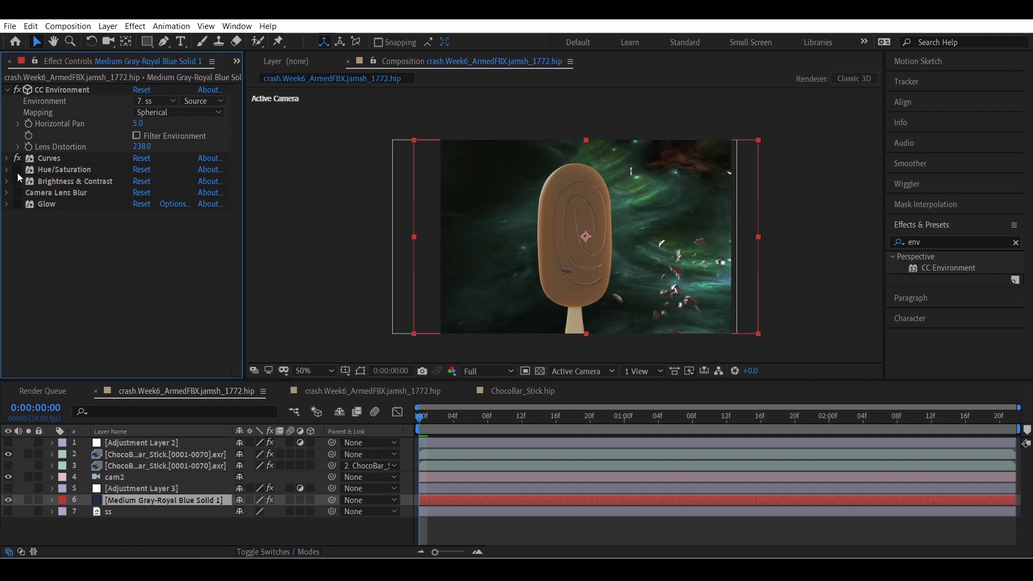
left_click(17, 170)
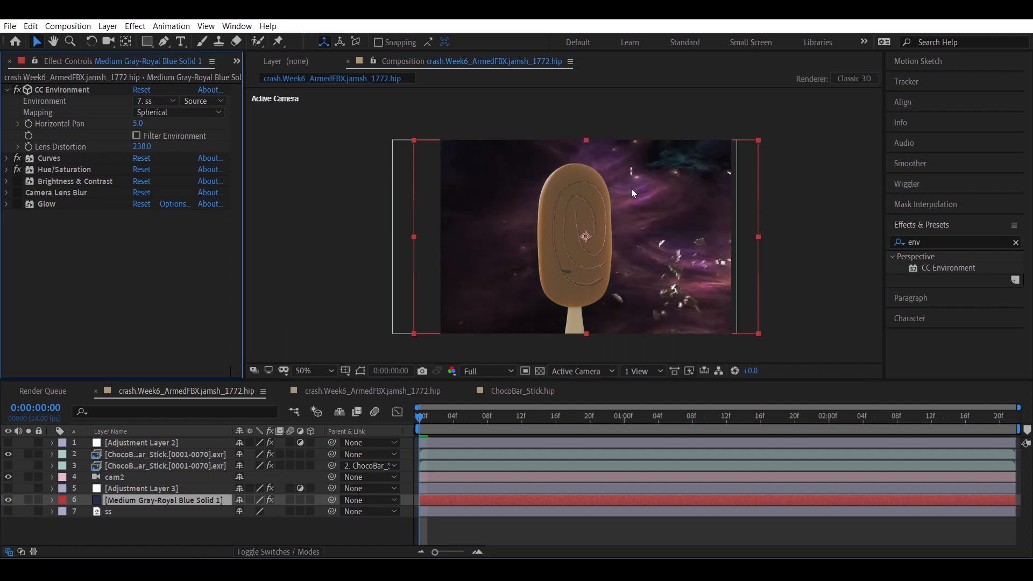
left_click(18, 186)
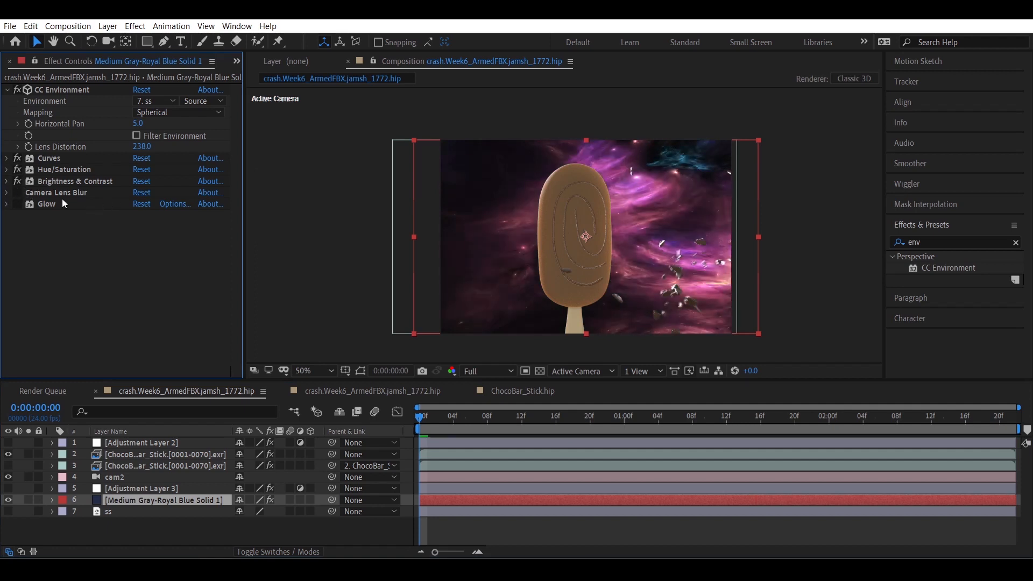
left_click(17, 205)
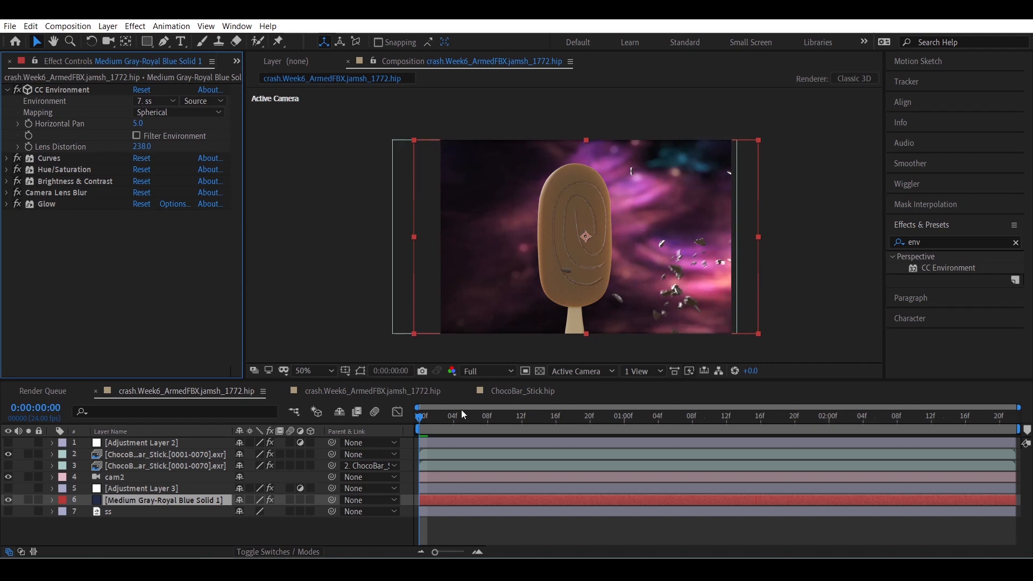
left_click_drag(418, 418, 461, 417)
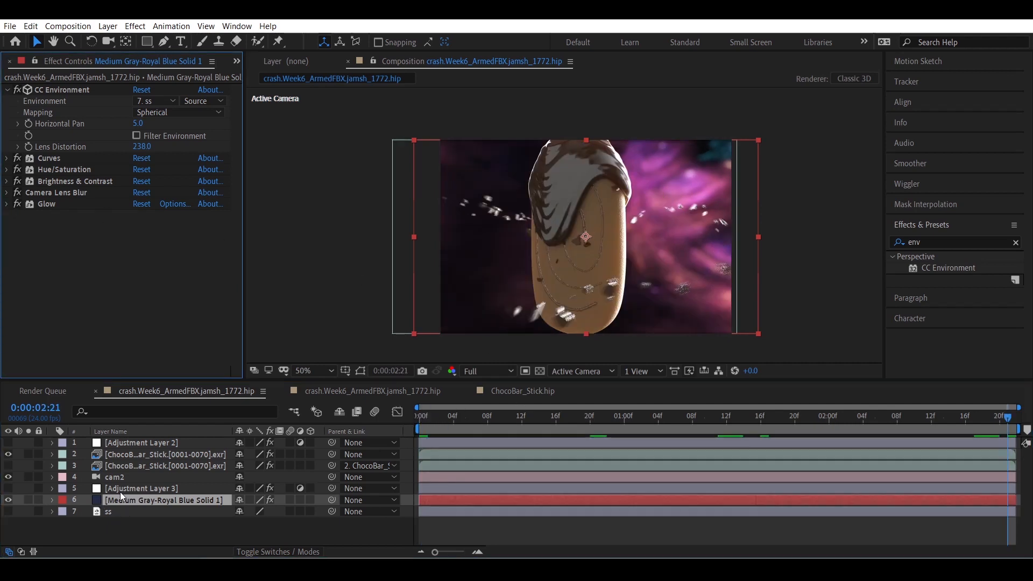
- Show Adjustment Layer 3, Adjustment Layer 2 and the lower ChocoBar_Stick EXR layer, and display Adjustment Layer 2's effects
left_click(120, 490)
left_click(8, 488)
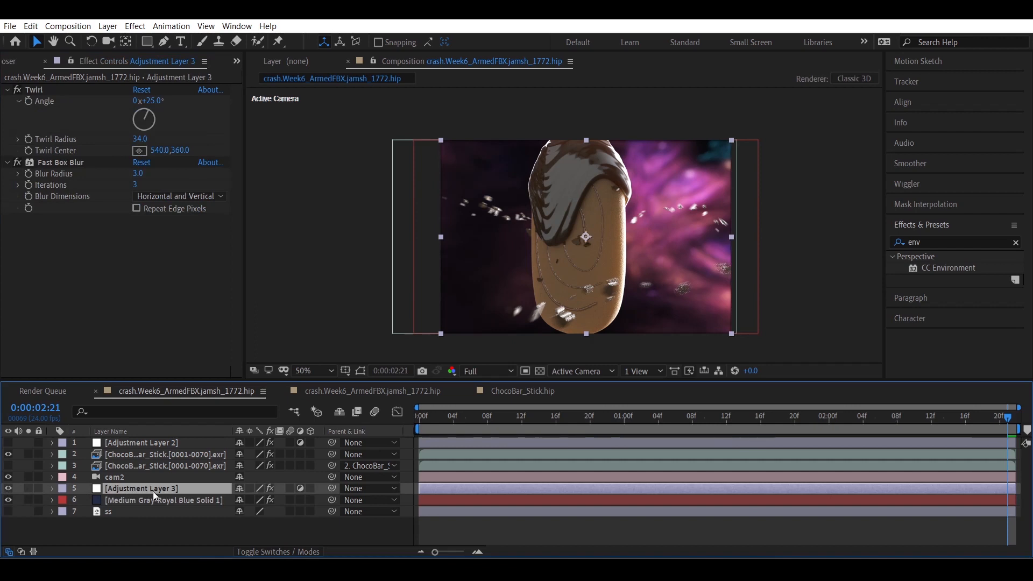
left_click(8, 442)
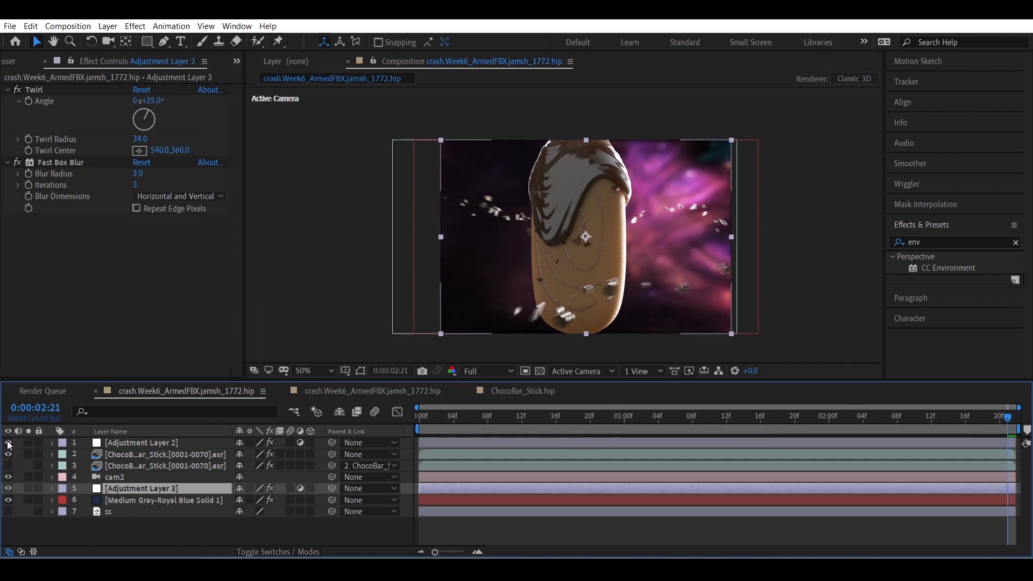
left_click(8, 465)
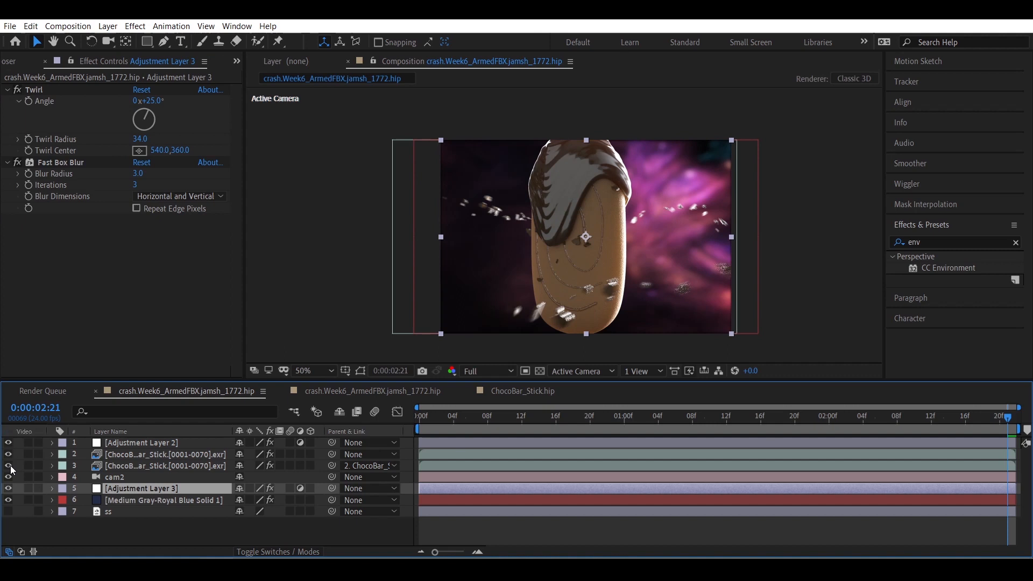
left_click(130, 443)
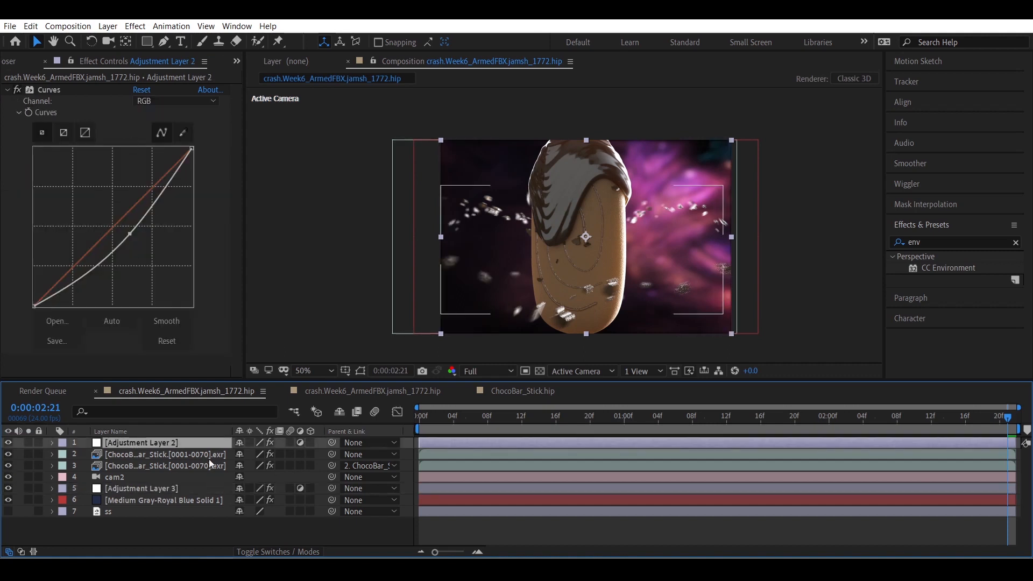
- Toggle the visibility of the two ChocoBar_Stick EXR layers to examine what each contributes, leaving both shown
left_click(135, 458)
left_click(11, 454)
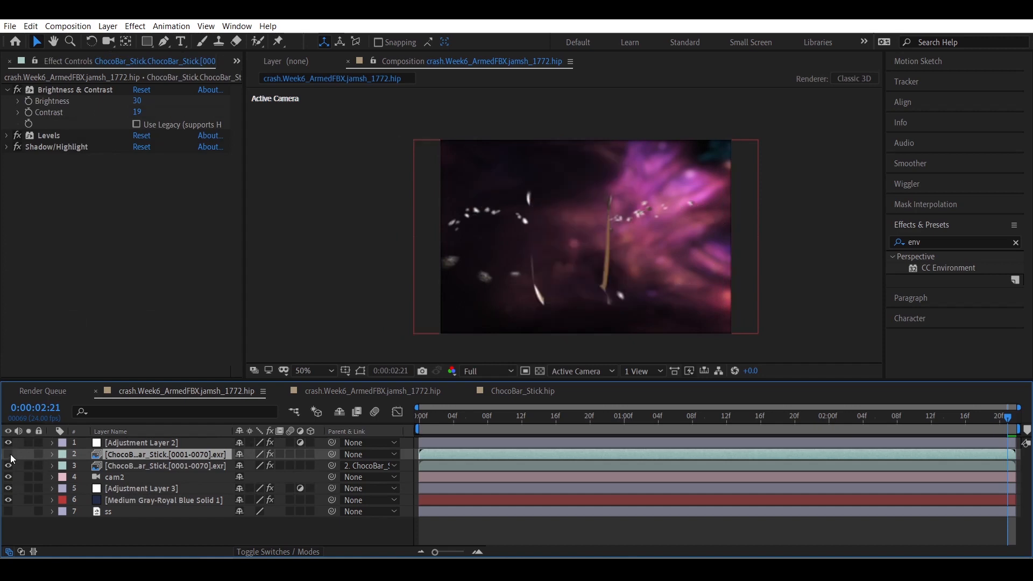
left_click(11, 454)
left_click(10, 454)
left_click(13, 468)
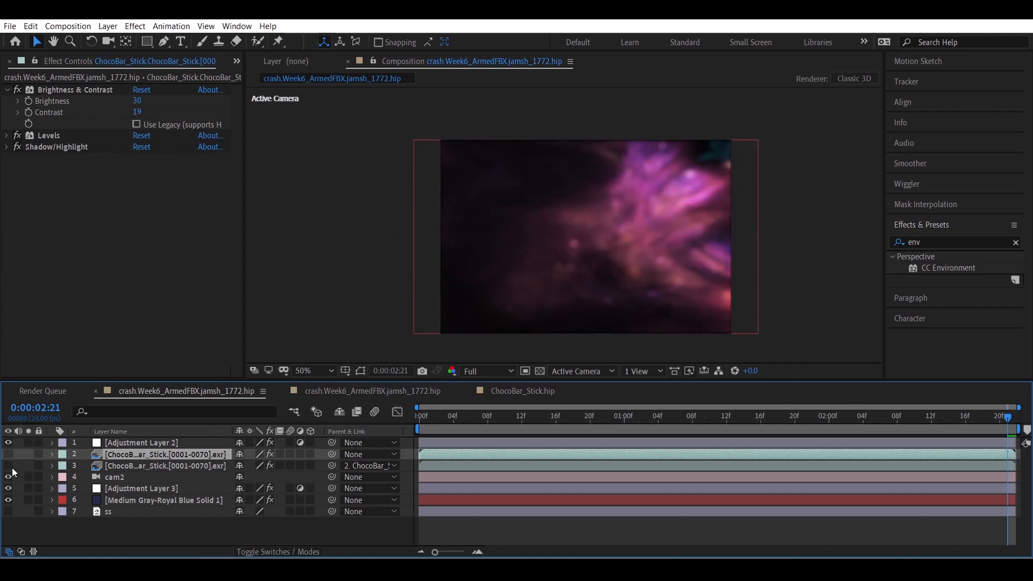
left_click(13, 468)
left_click(13, 468)
left_click(14, 469)
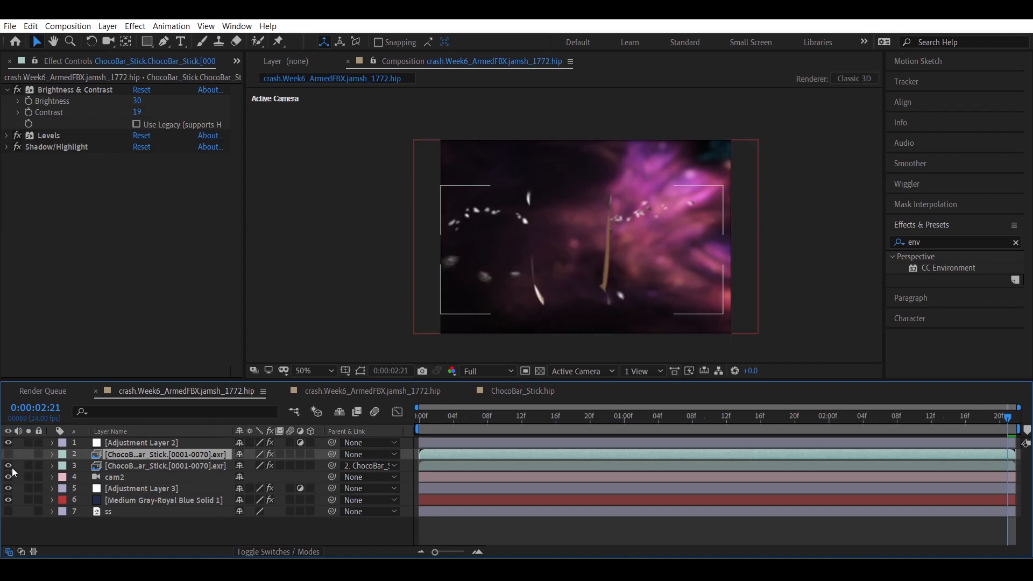
left_click(9, 455)
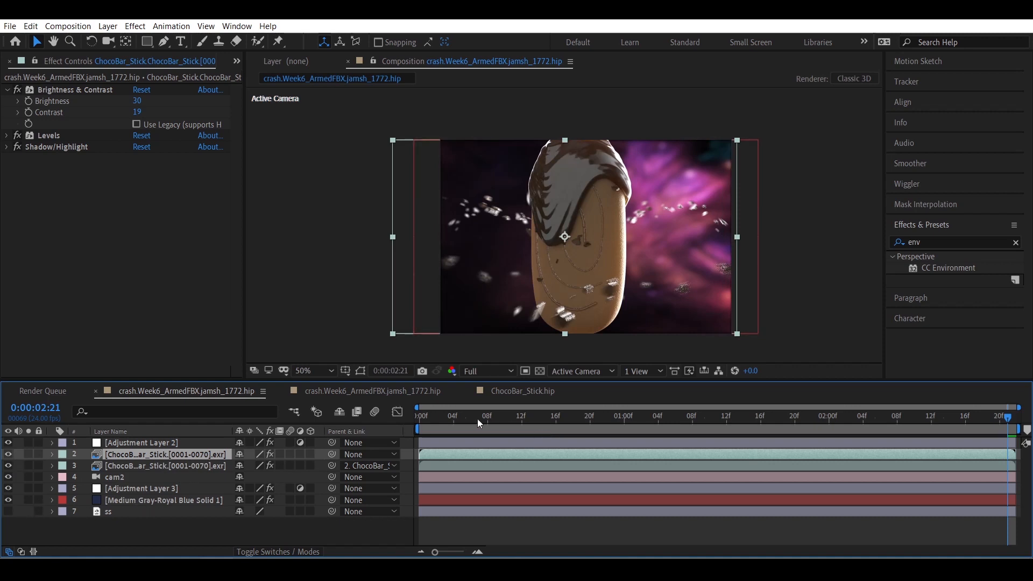
- At 0:00:01:00, set the Twirl angle on Adjustment Layer 3 to 75° and scrub the animation
left_click_drag(477, 419, 626, 418)
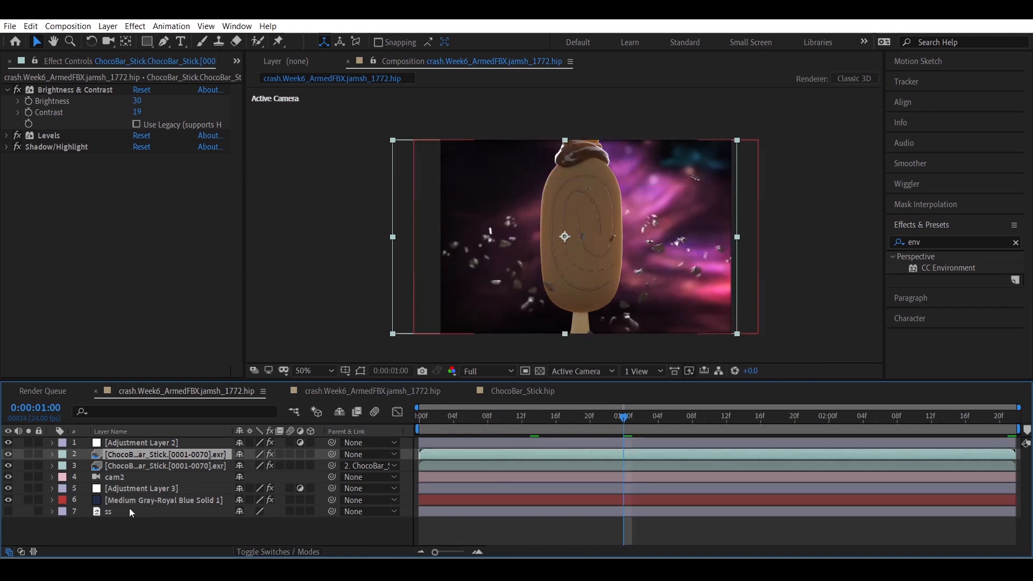
left_click(121, 488)
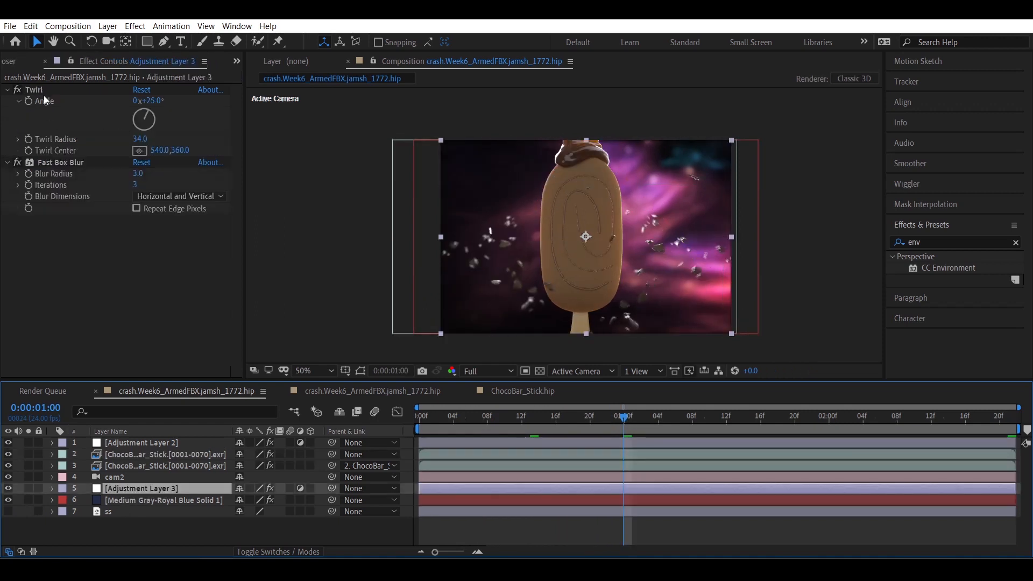
left_click(31, 91)
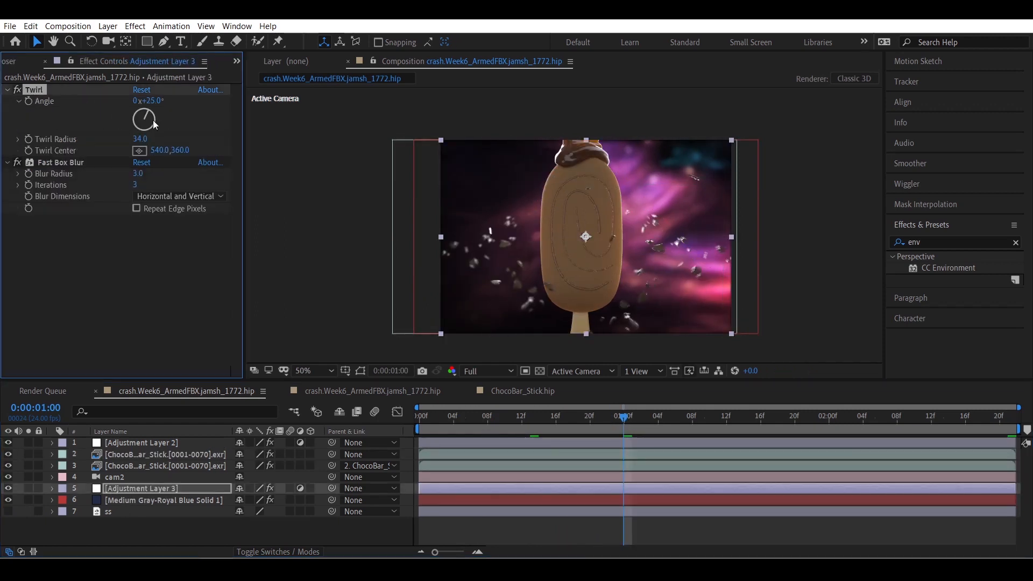
left_click_drag(152, 120, 161, 115)
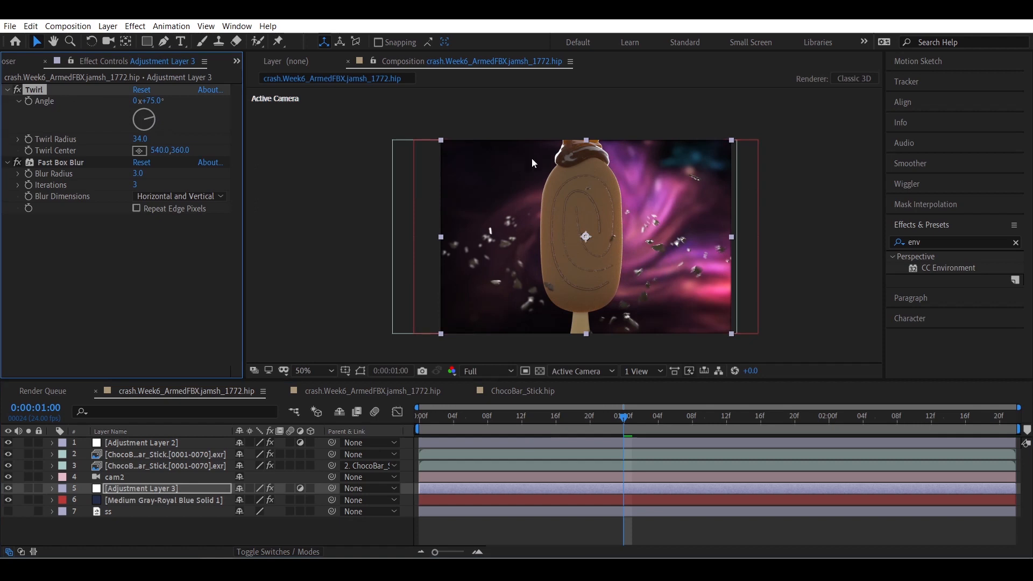
left_click_drag(663, 422, 792, 421)
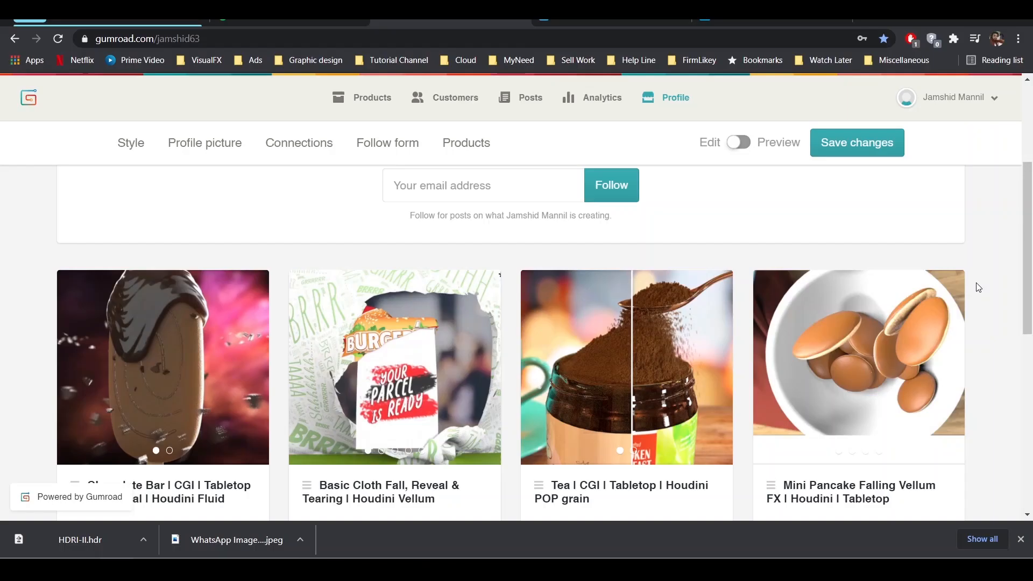
- Switch to the Gumroad profile page in the browser and look through the listed Houdini project products
scroll(975, 286, "down", 5)
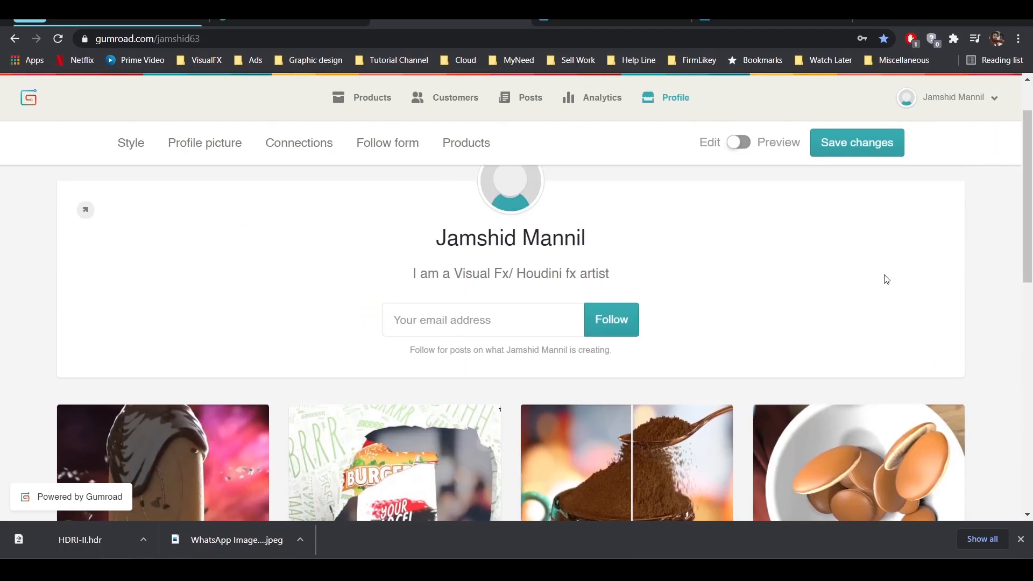
scroll(1000, 317, "down", 7)
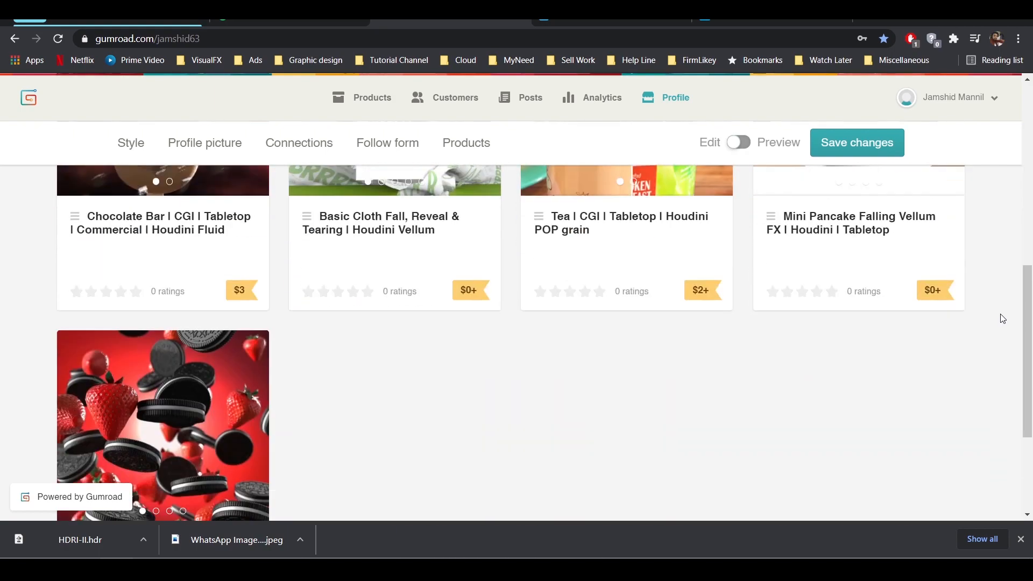